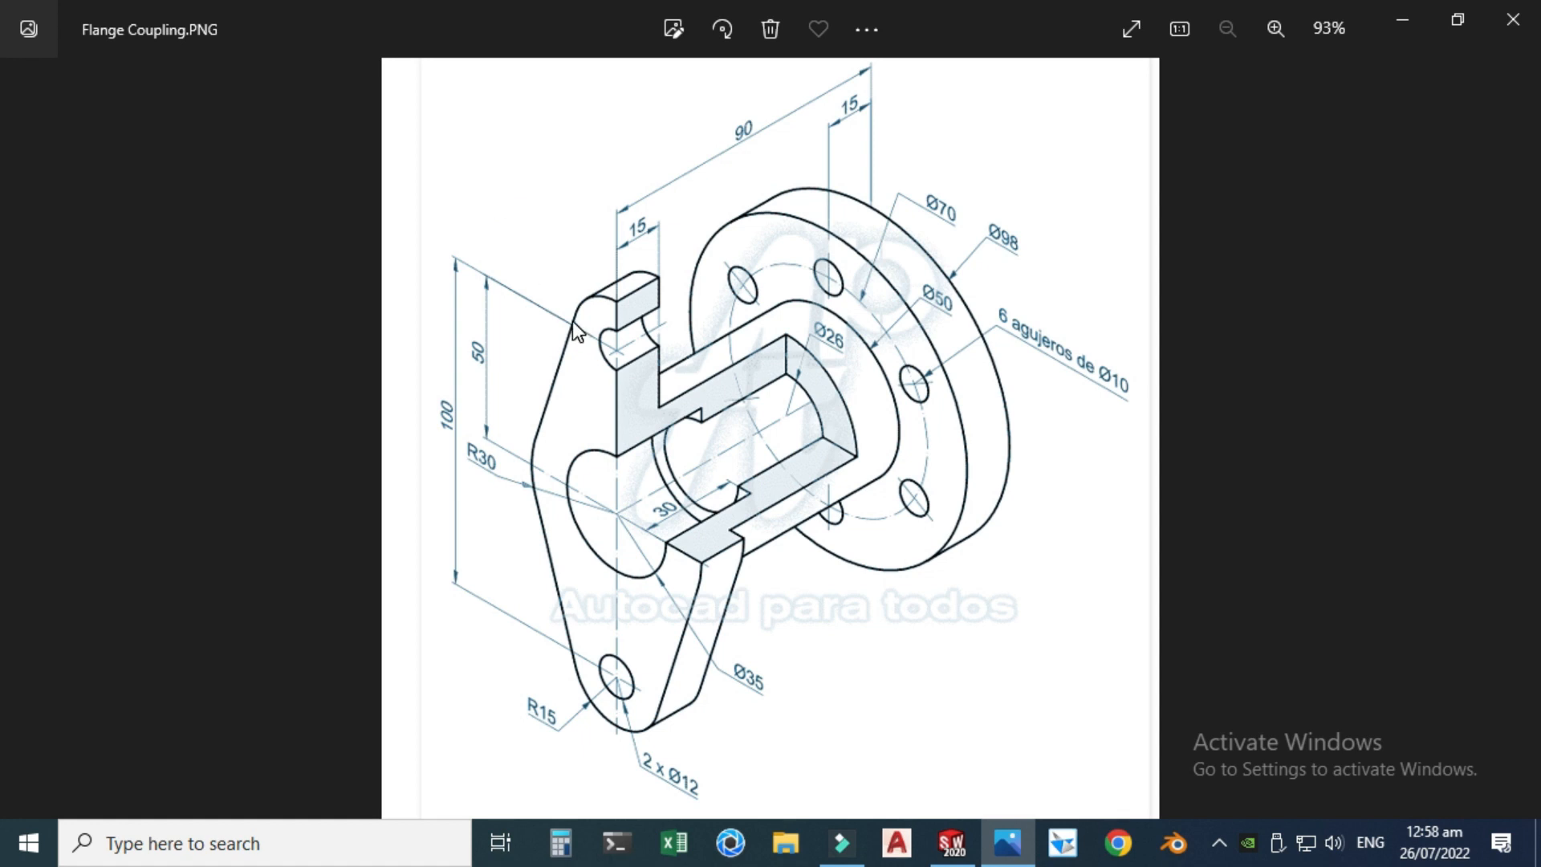
- Switch from the Flange Coupling drawing to SOLIDWORKS and create a new part document
click(952, 844)
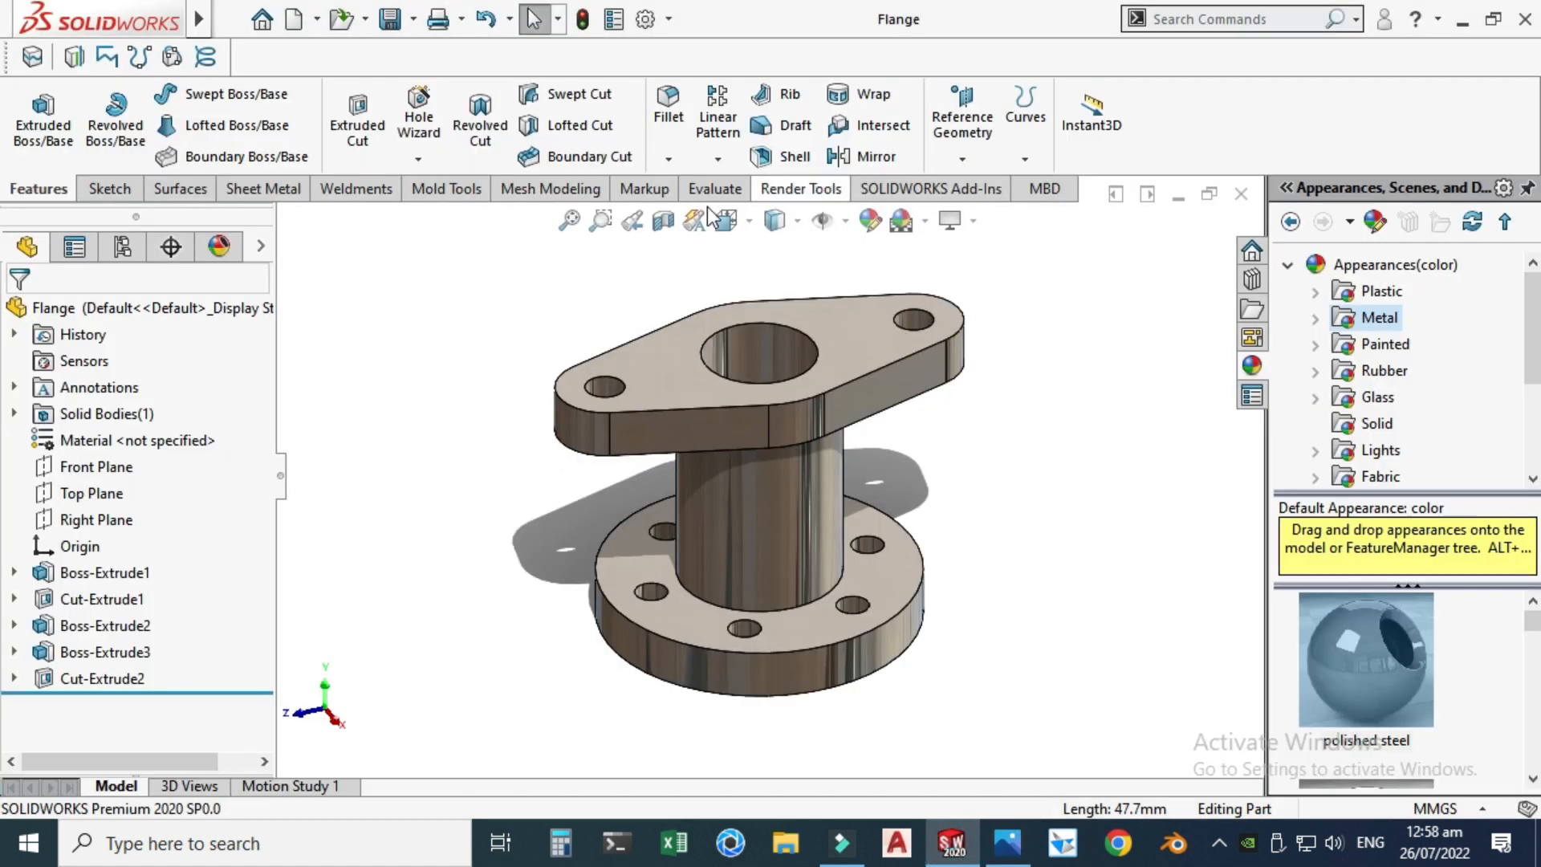
click(317, 19)
click(341, 70)
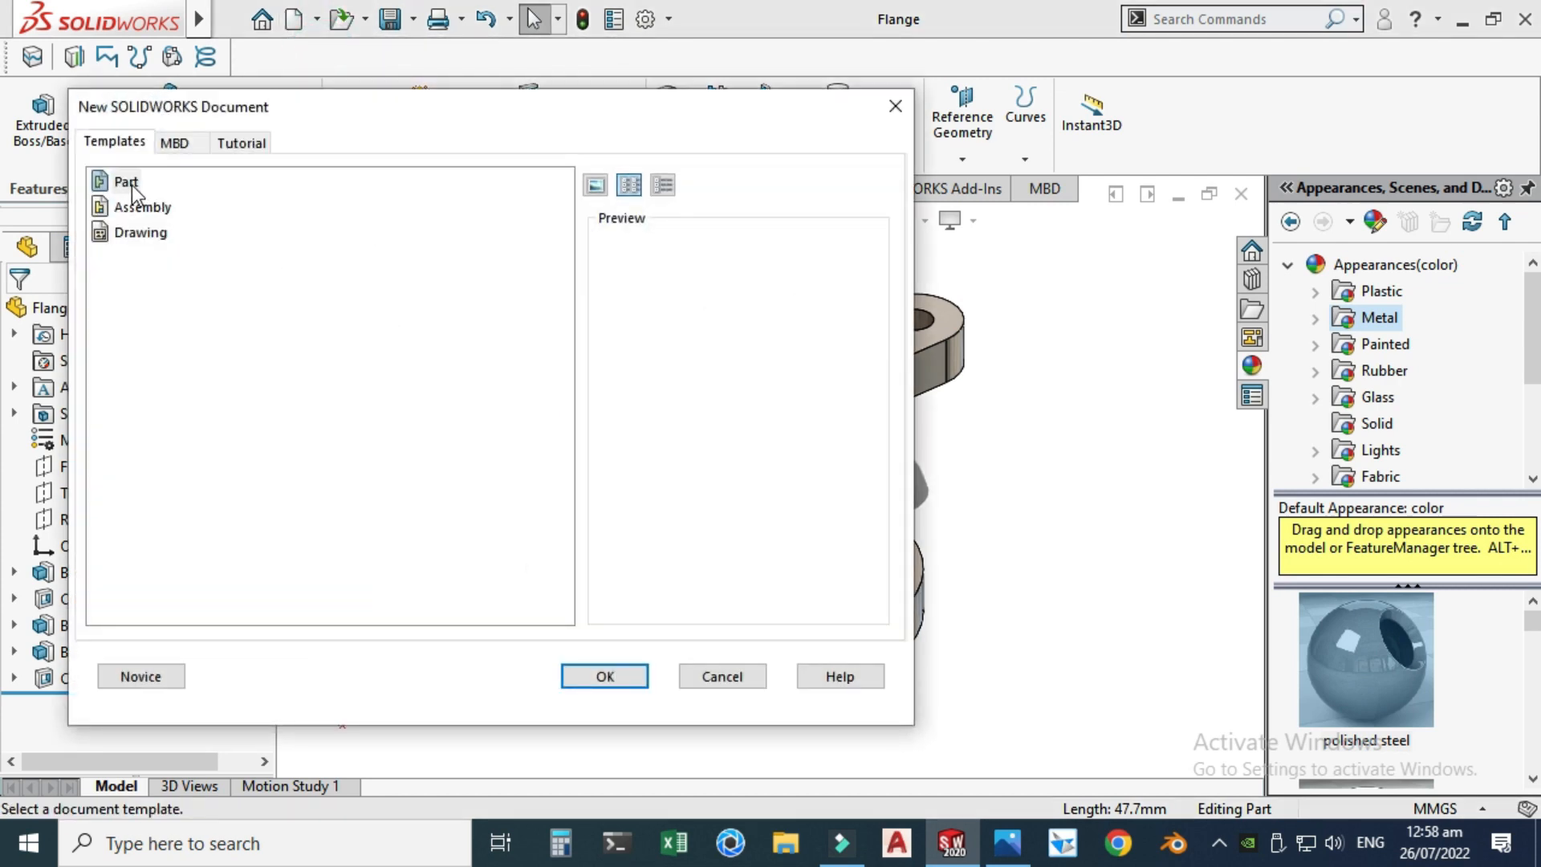
click(127, 183)
click(605, 676)
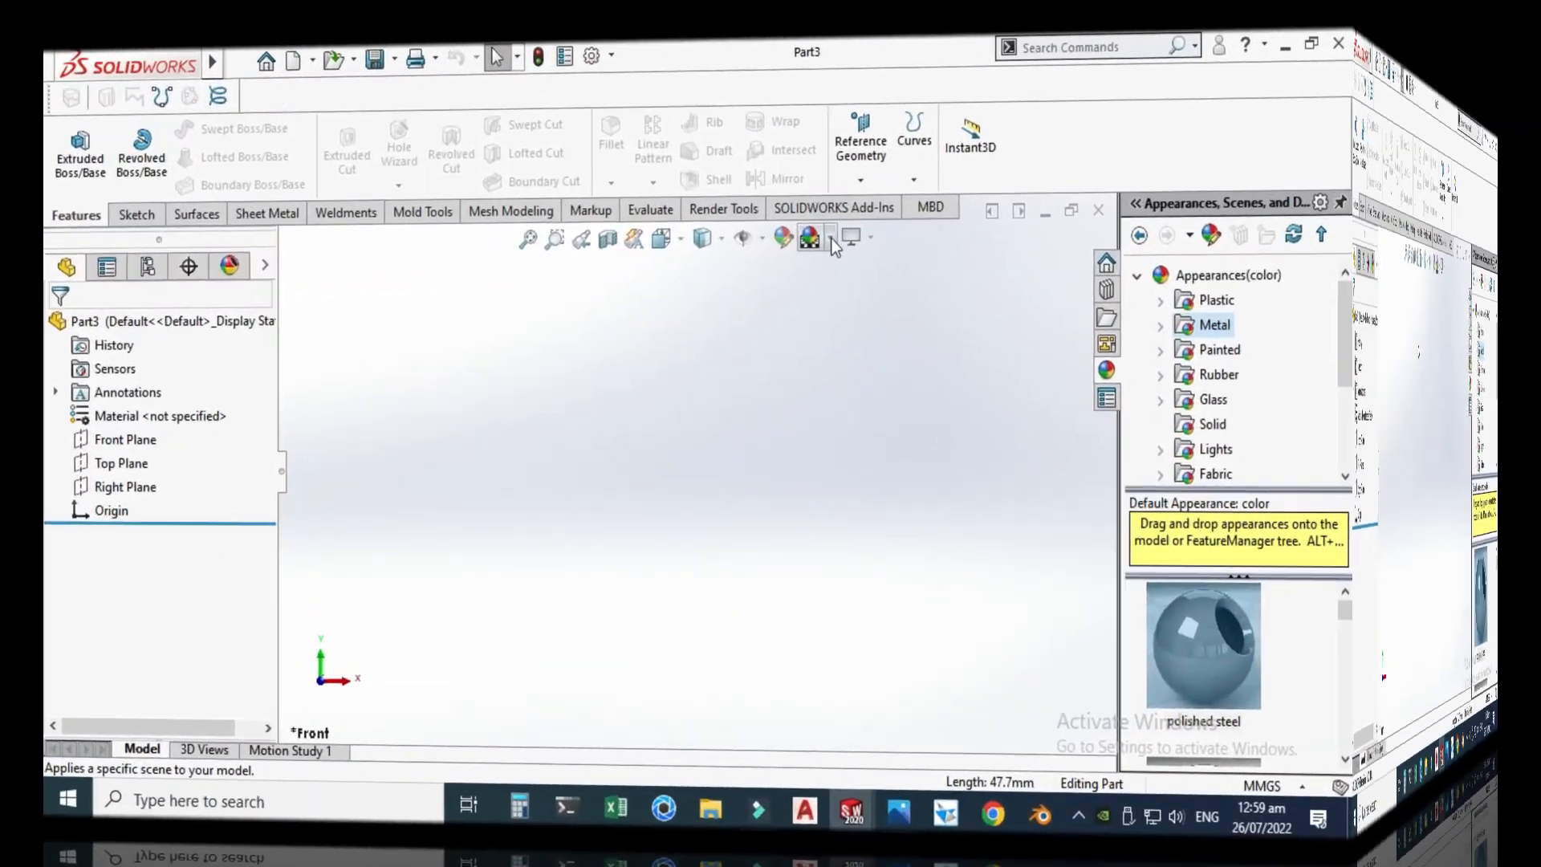
- Apply a plain white background scene to the new part and check its unit system
click(832, 239)
click(810, 105)
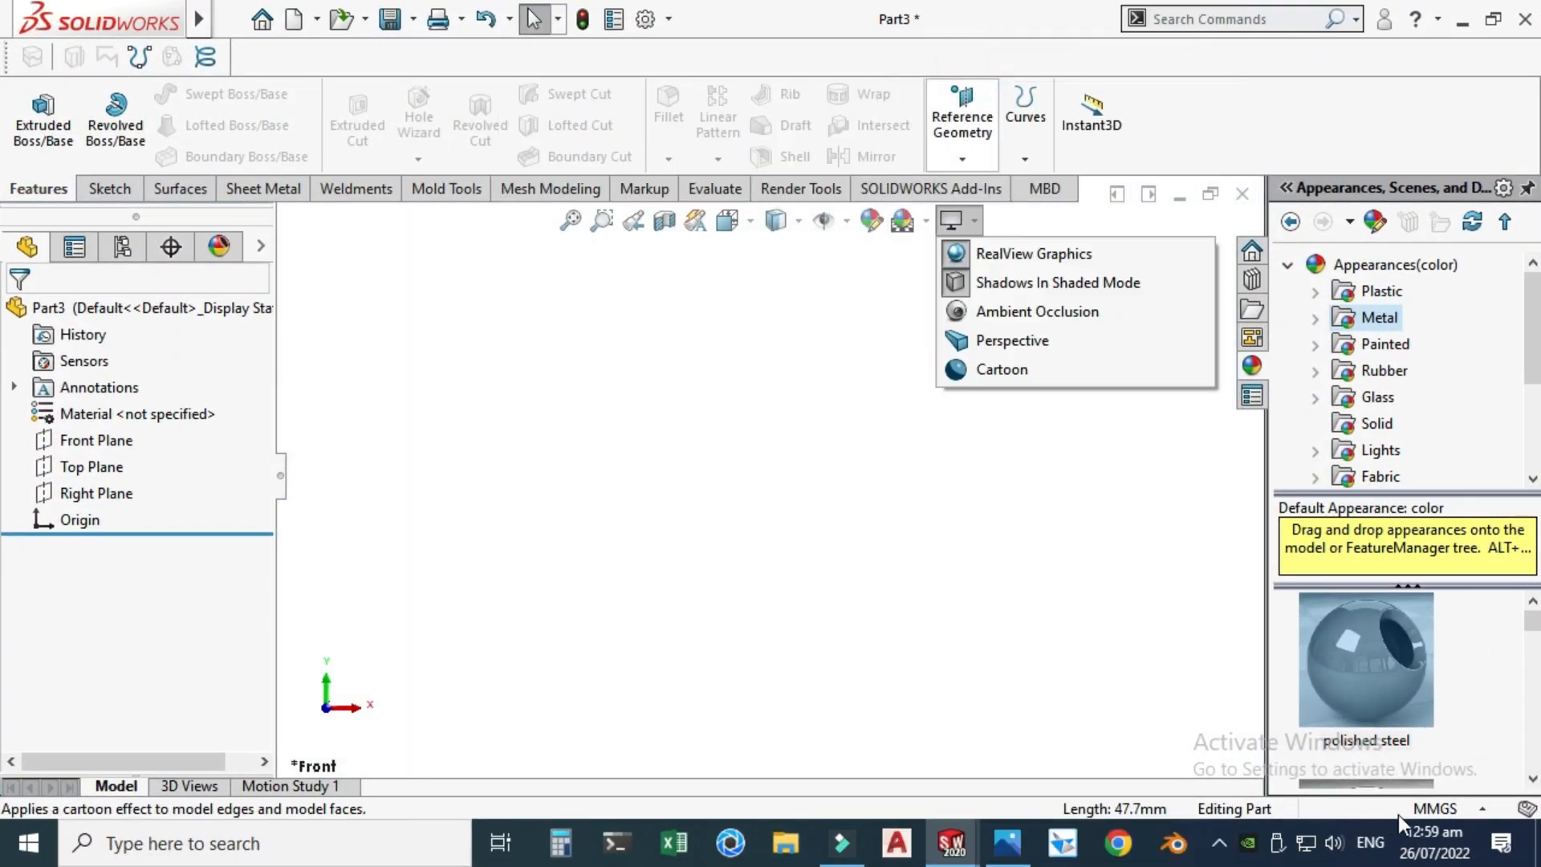
click(1407, 811)
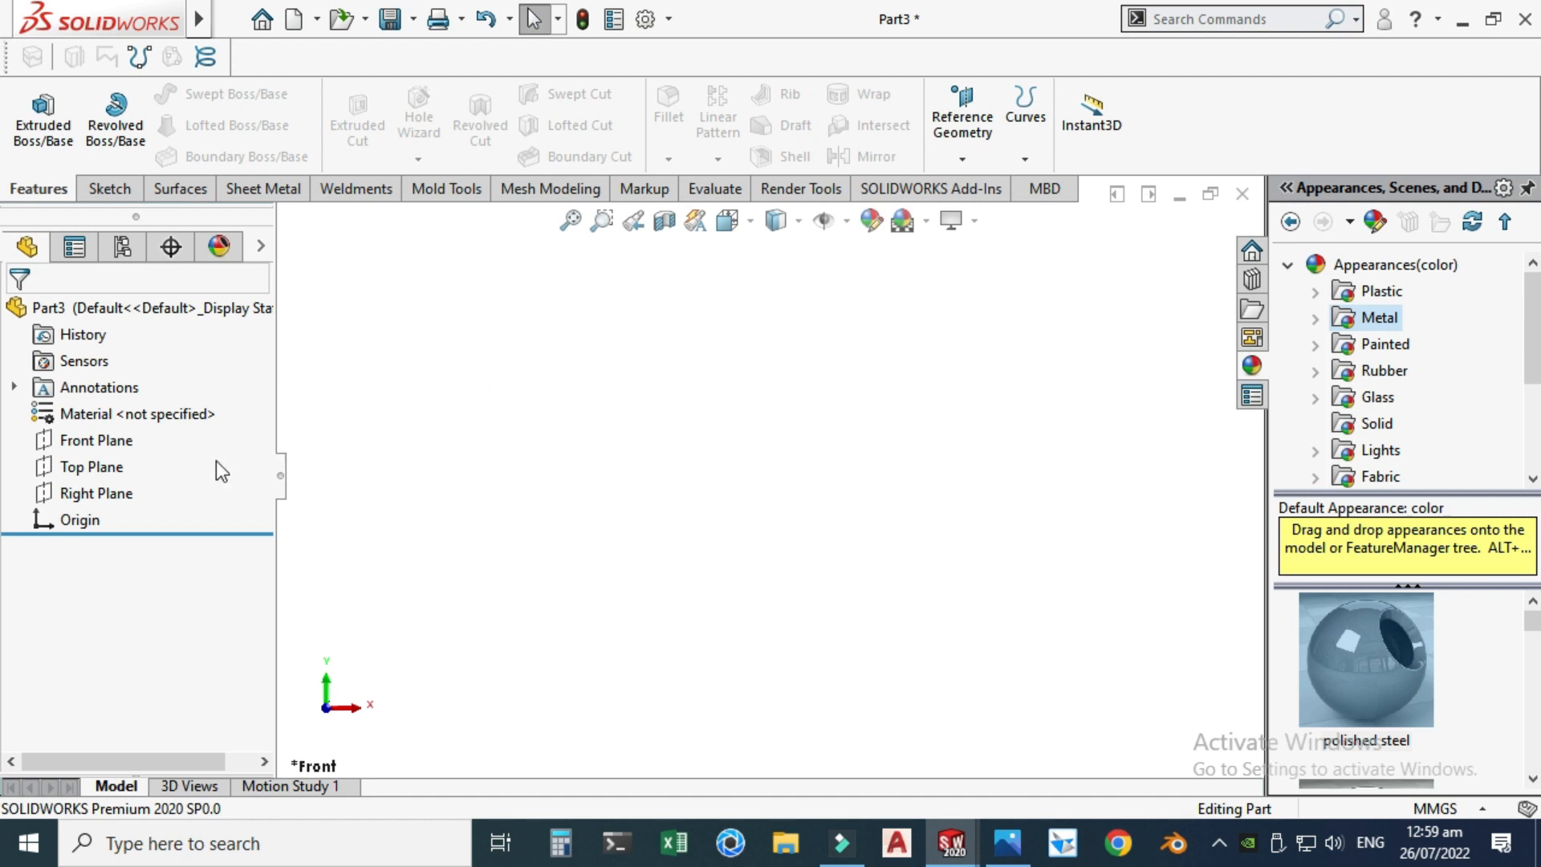
- Consult the Flange Coupling drawing in the image viewer, close the Flange model's window, and return to Part3 in SOLIDWORKS
click(80, 467)
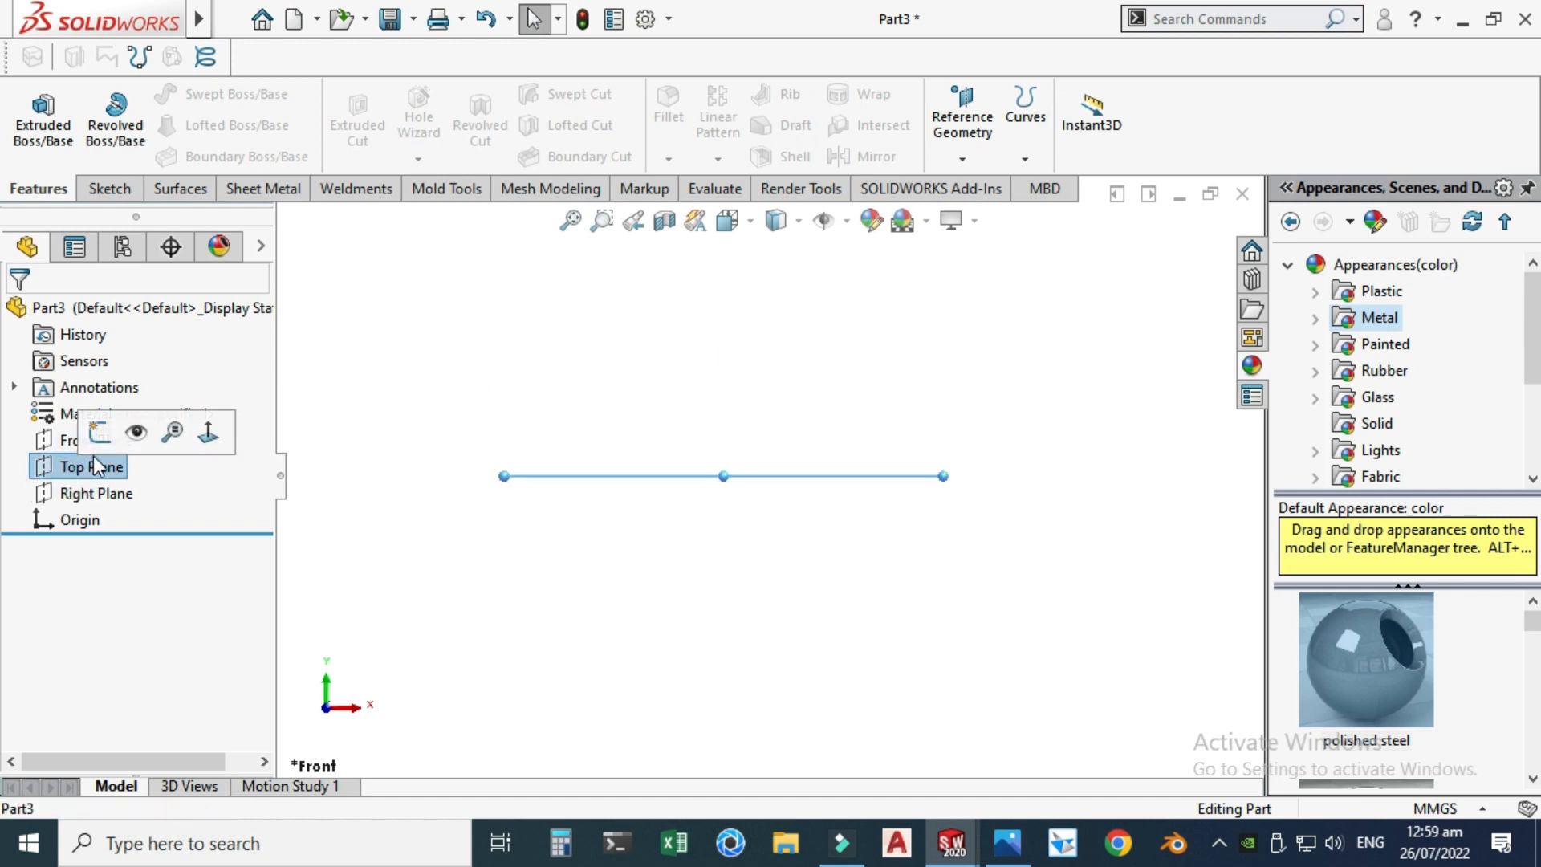
click(1006, 843)
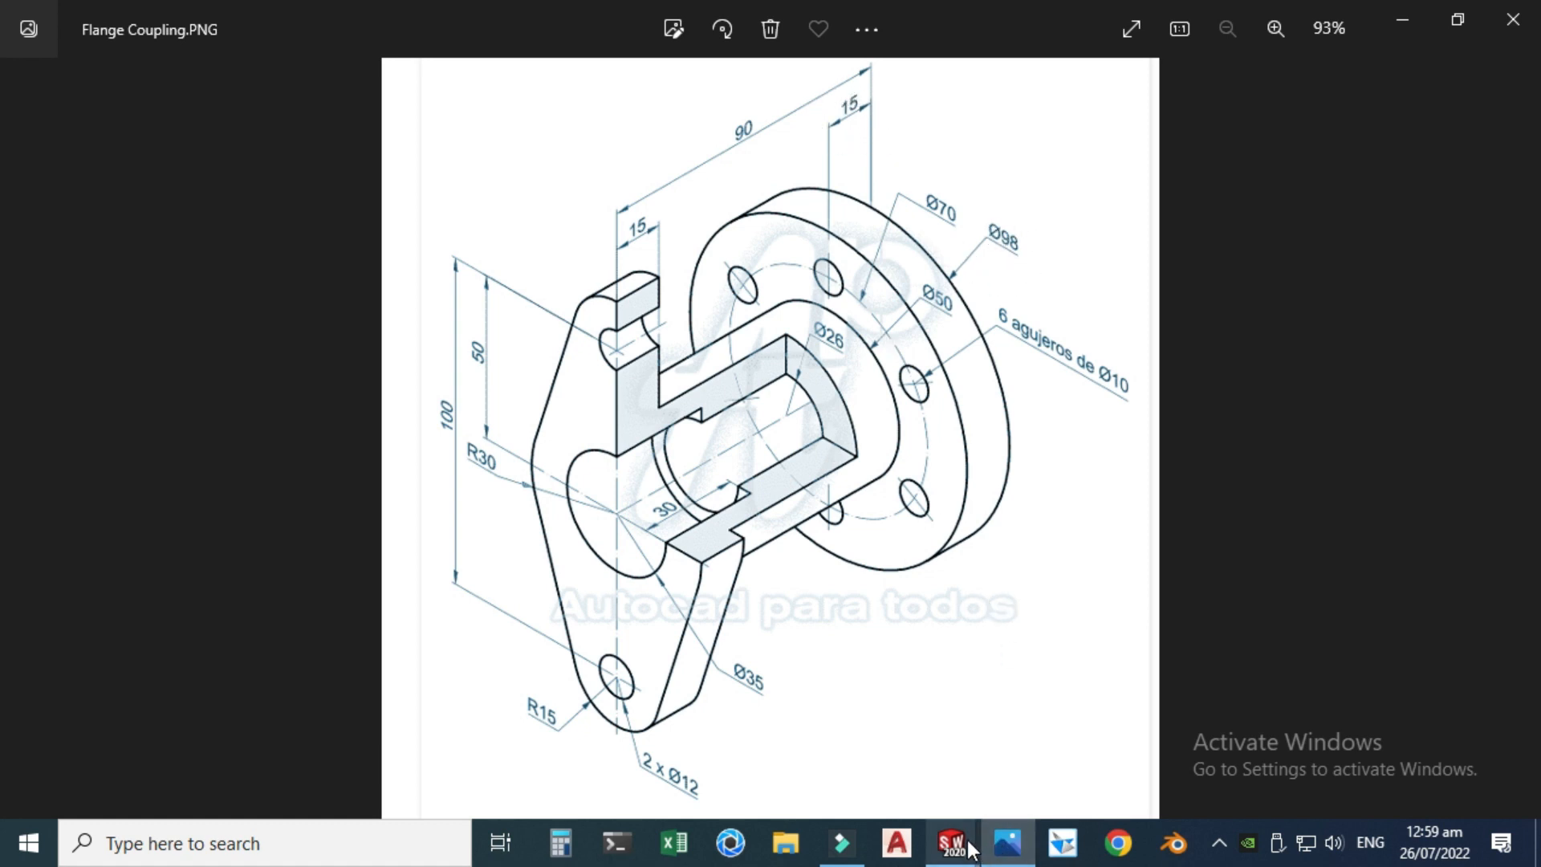
mouse_move(952, 842)
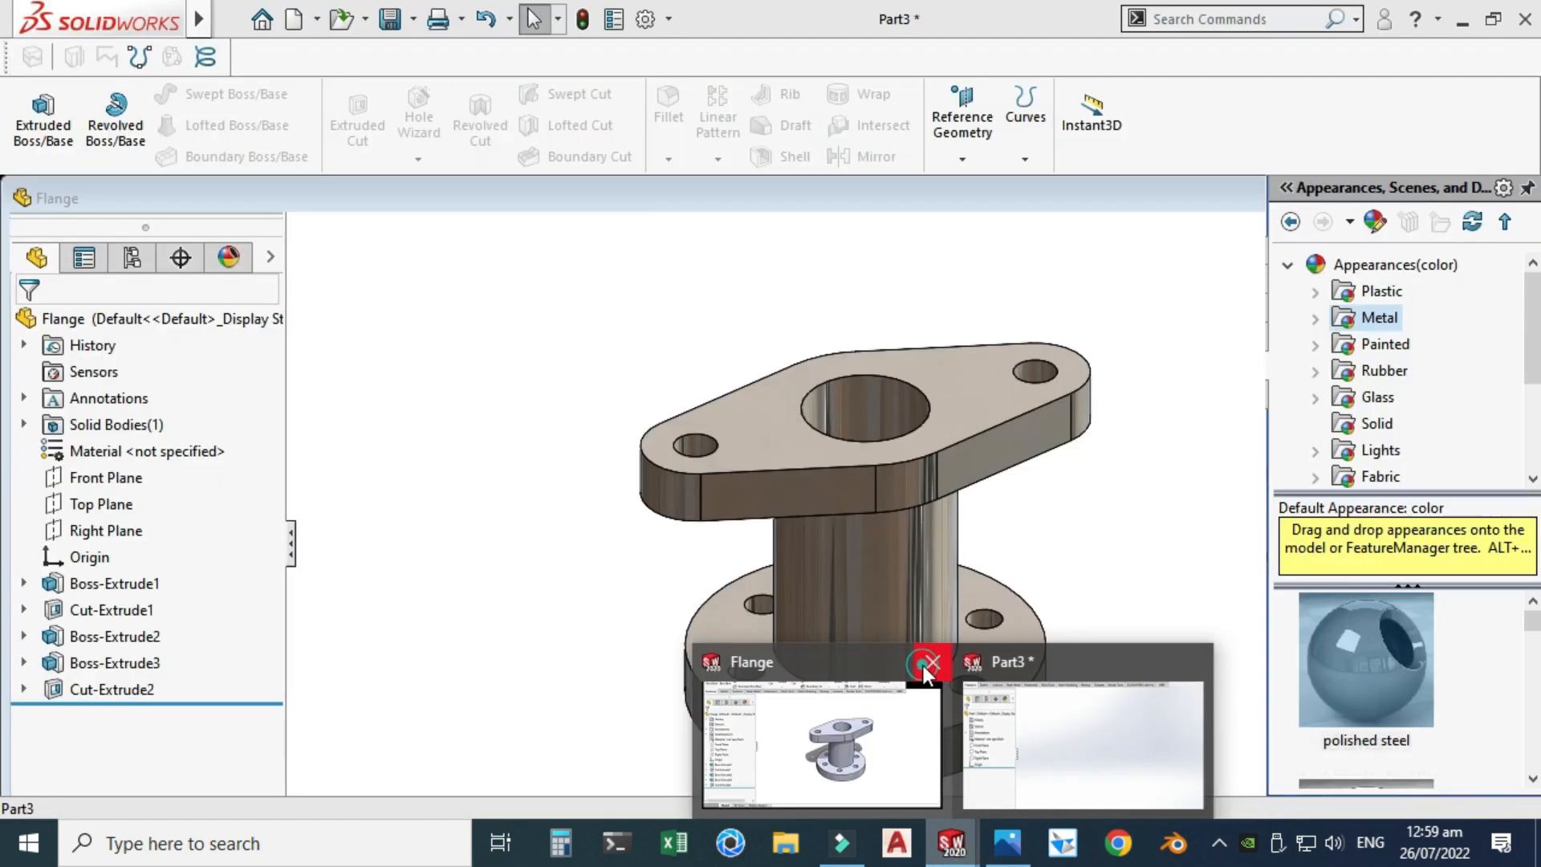
click(929, 663)
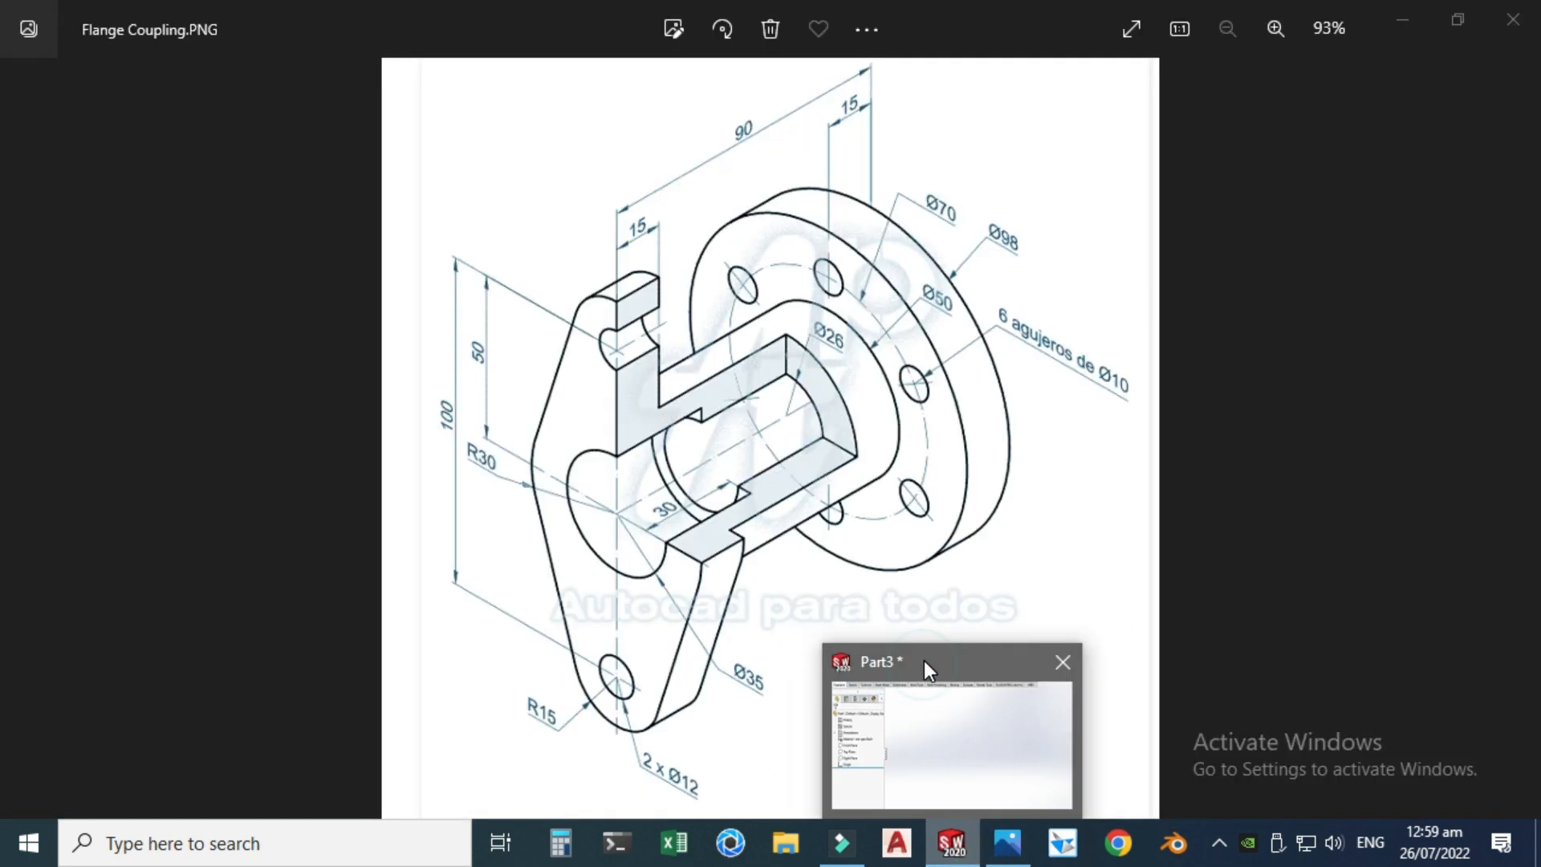
click(922, 667)
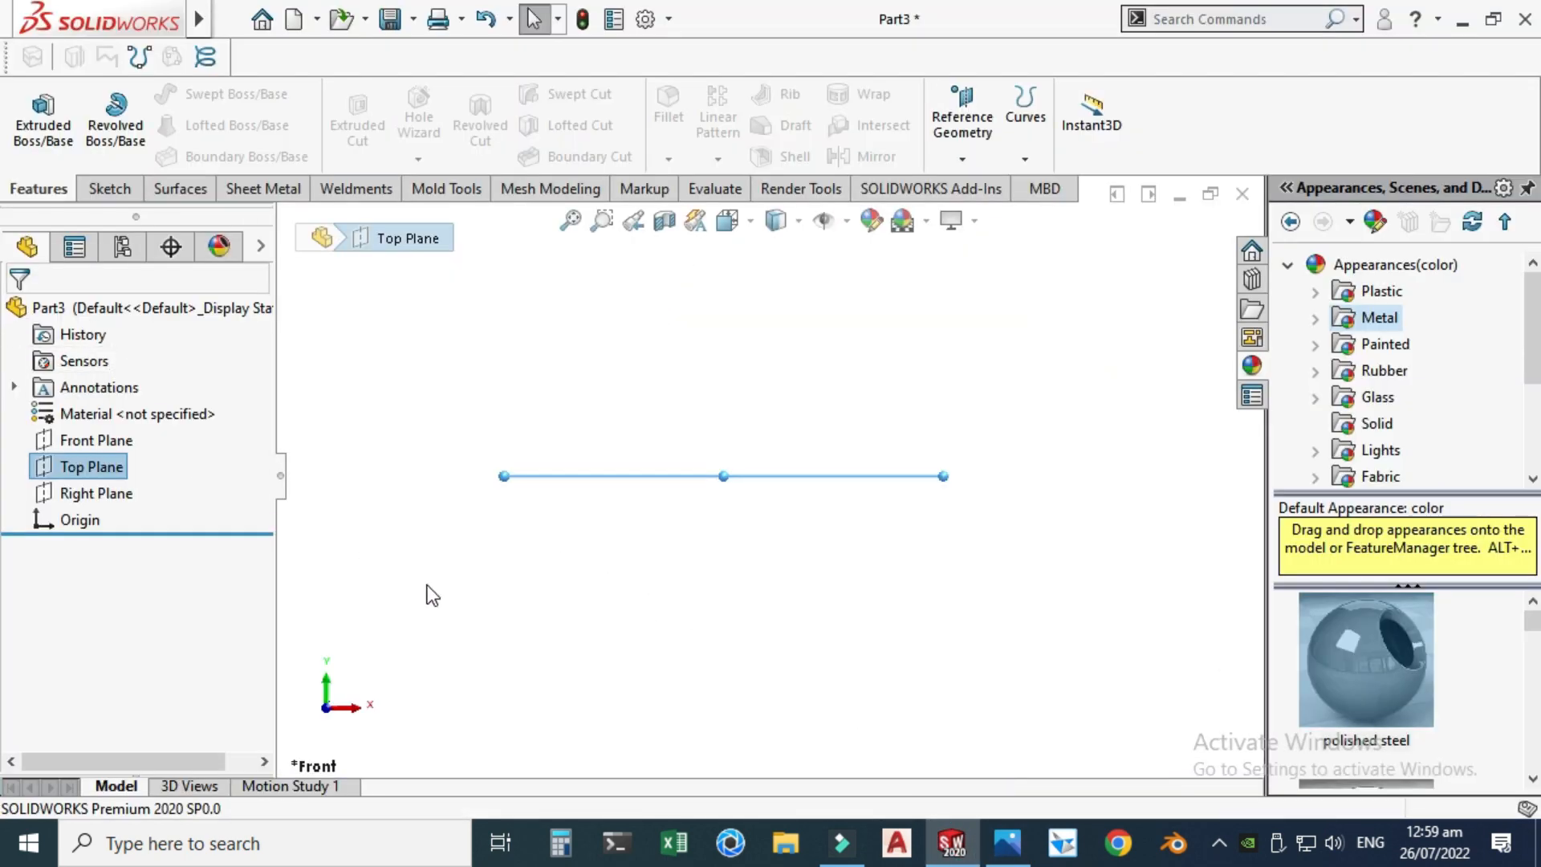
- Start a sketch on the Top Plane and draw a circle about 144 mm in diameter centred on the origin
click(111, 190)
click(35, 111)
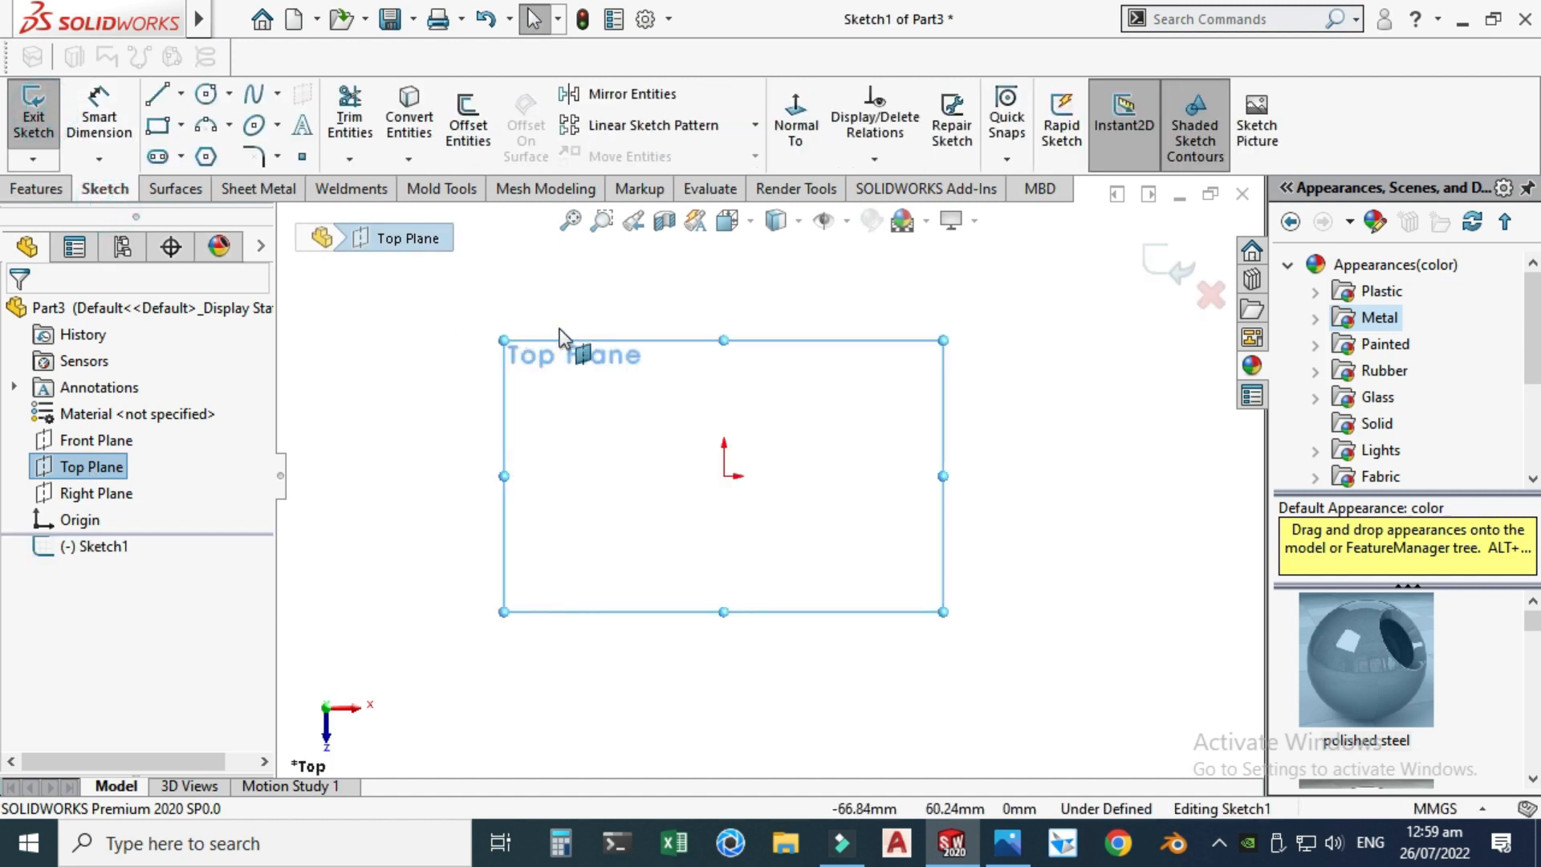
click(207, 95)
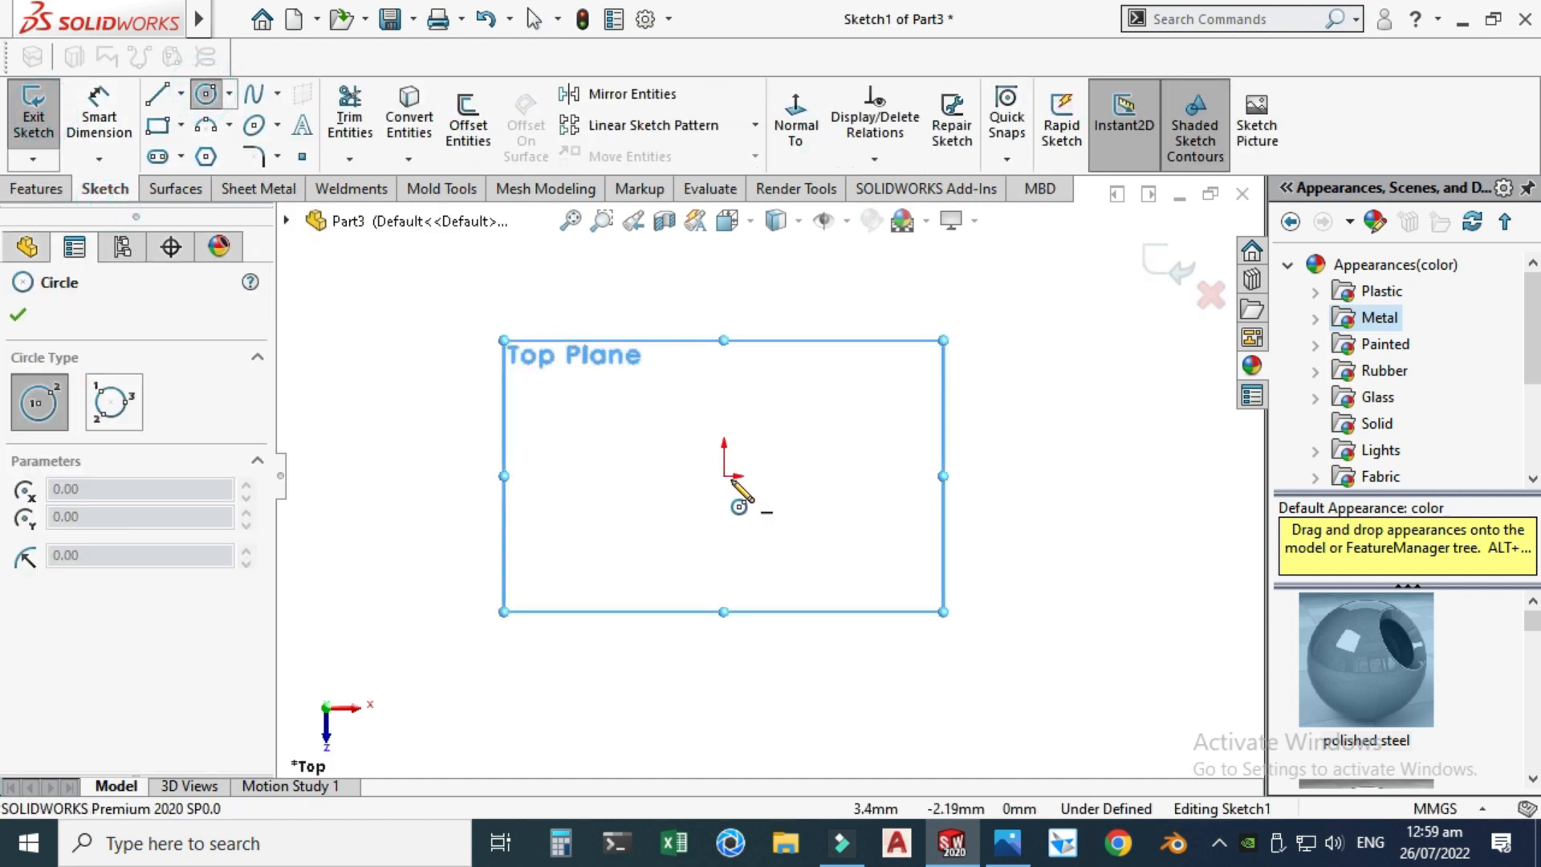
click(724, 475)
click(835, 615)
key(Escape)
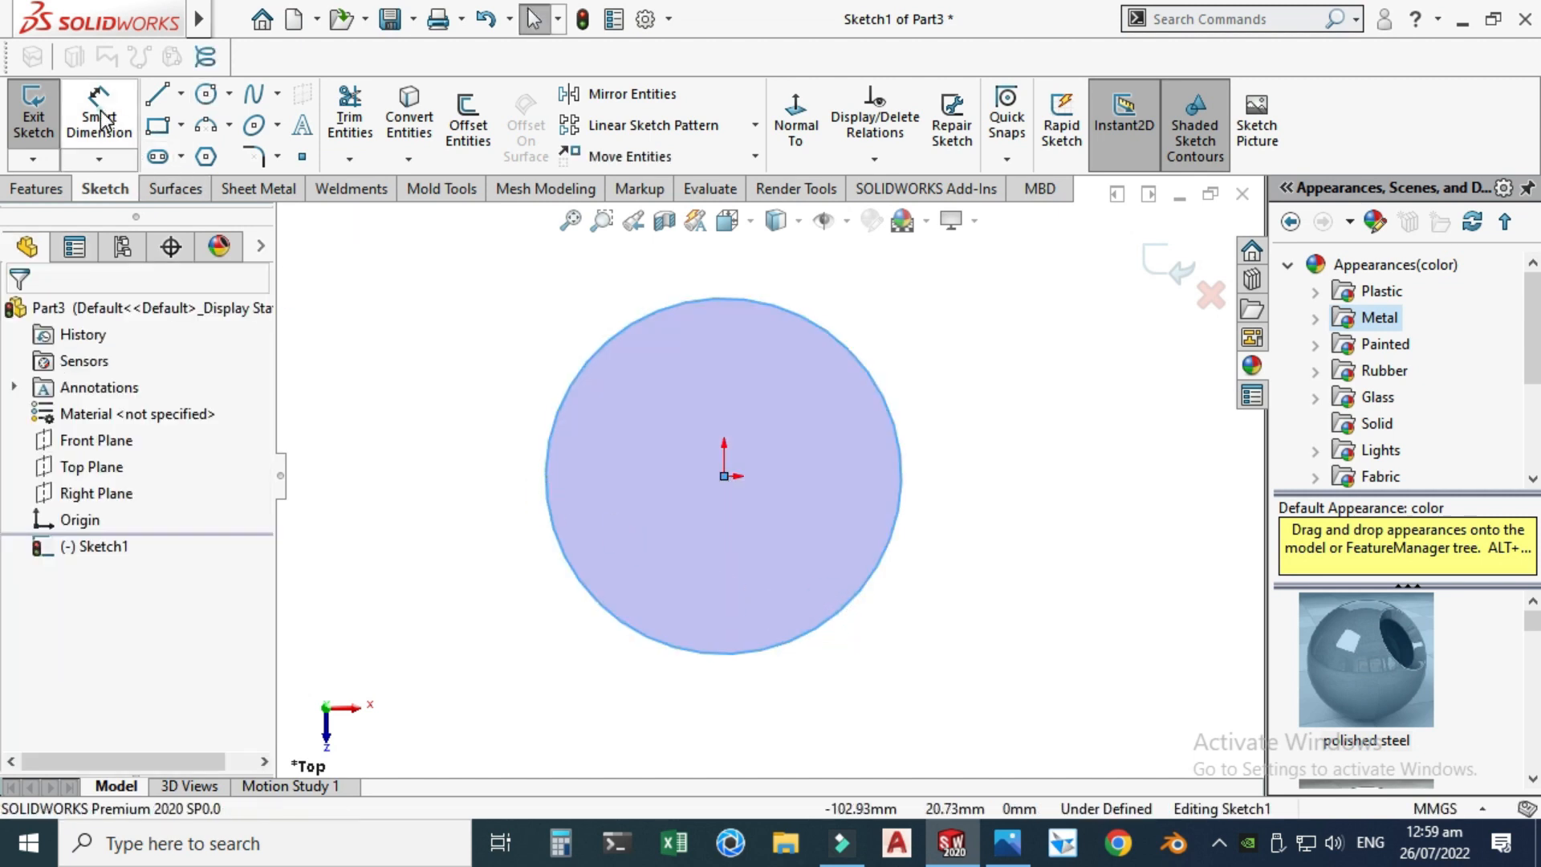
- Dimension the circle's diameter at 98 mm
click(100, 115)
click(899, 552)
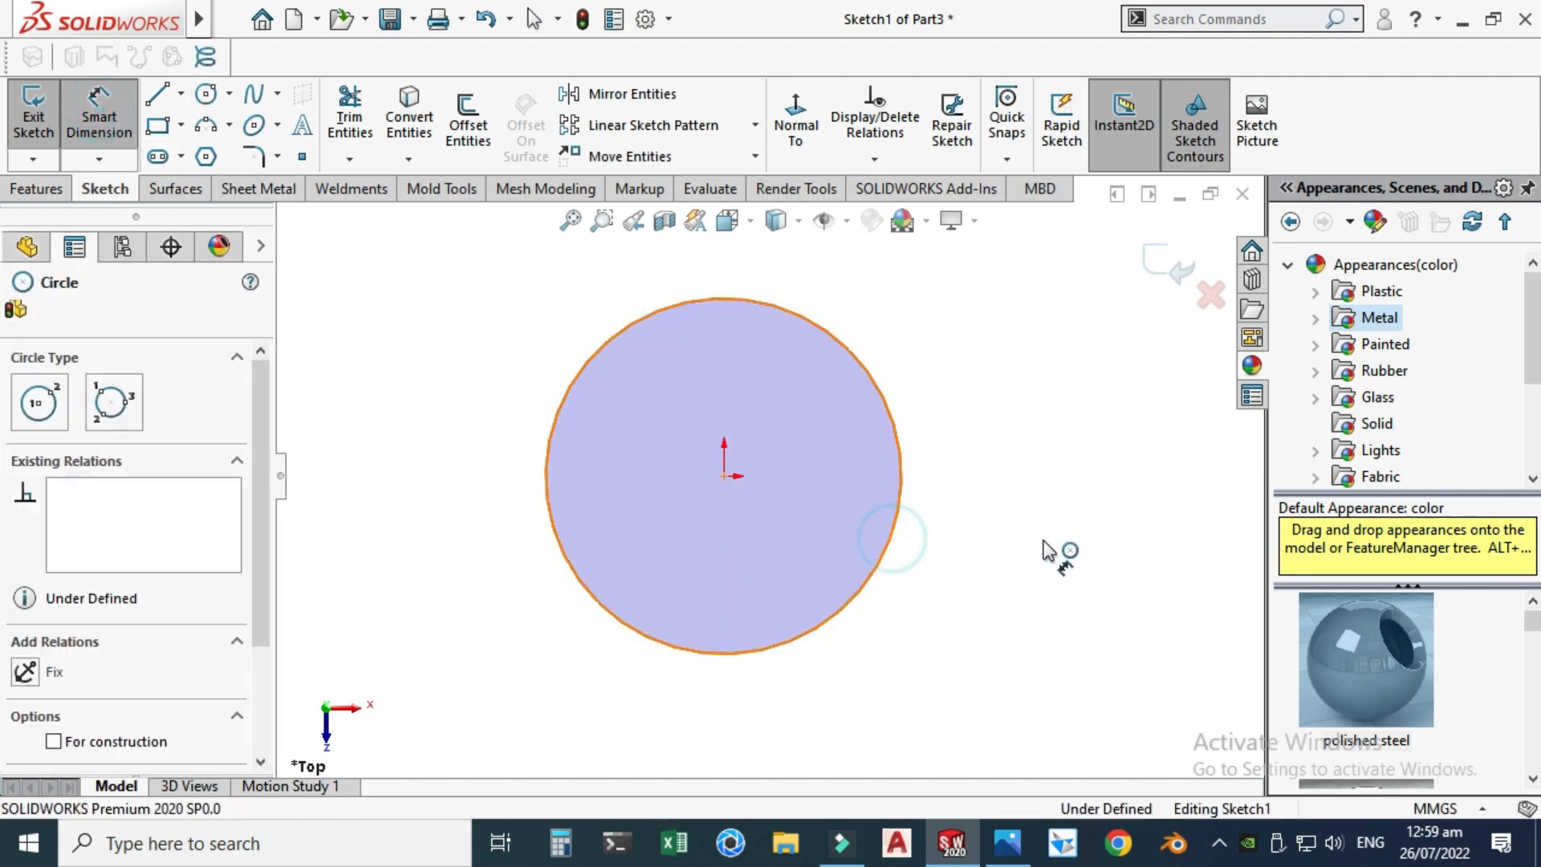
click(1047, 551)
text(98)
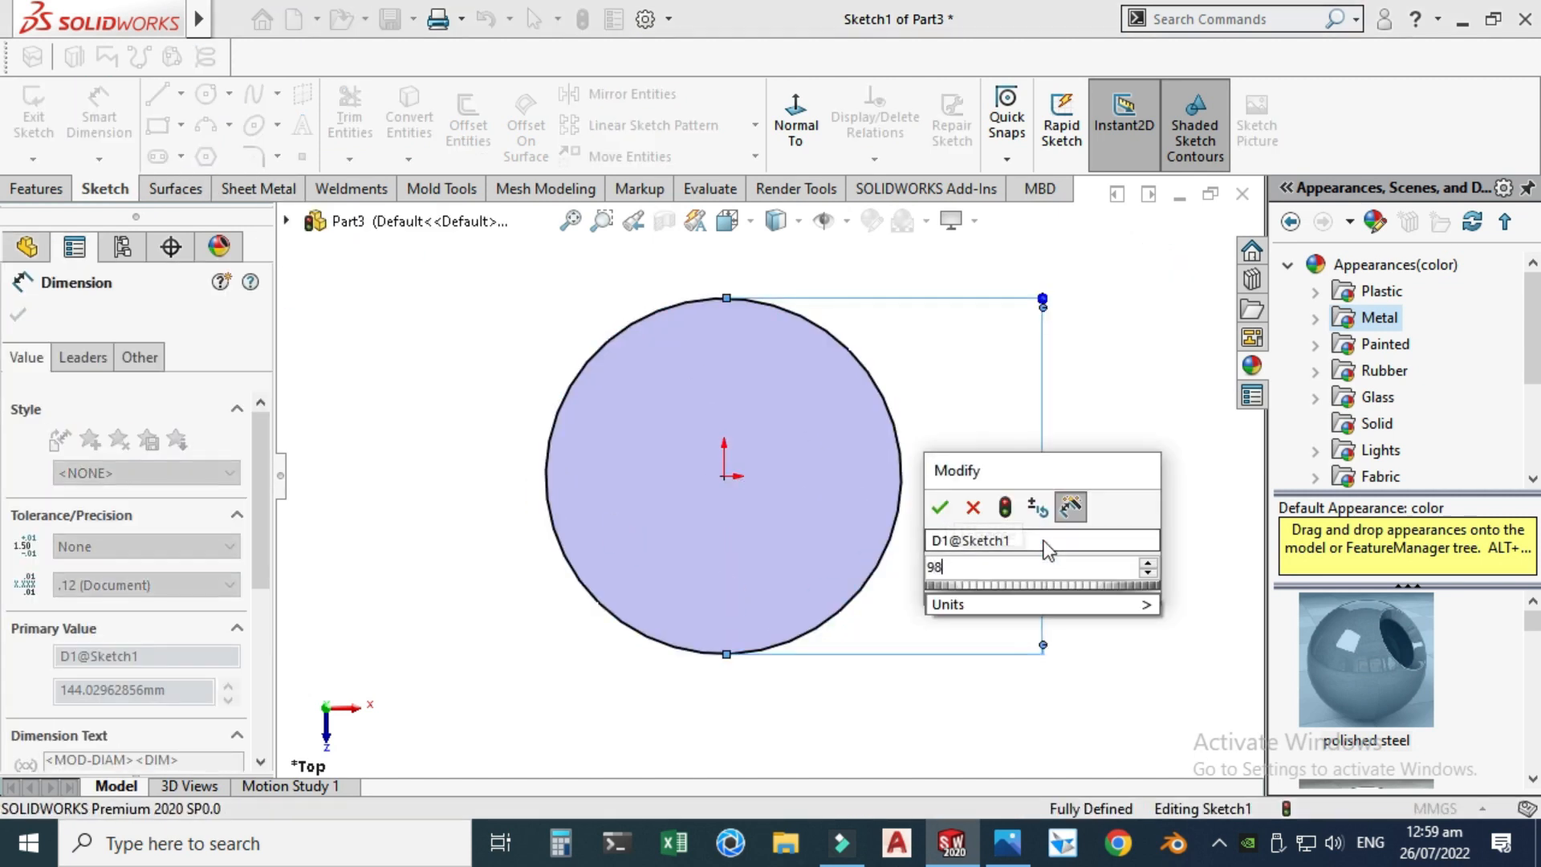
key(Return)
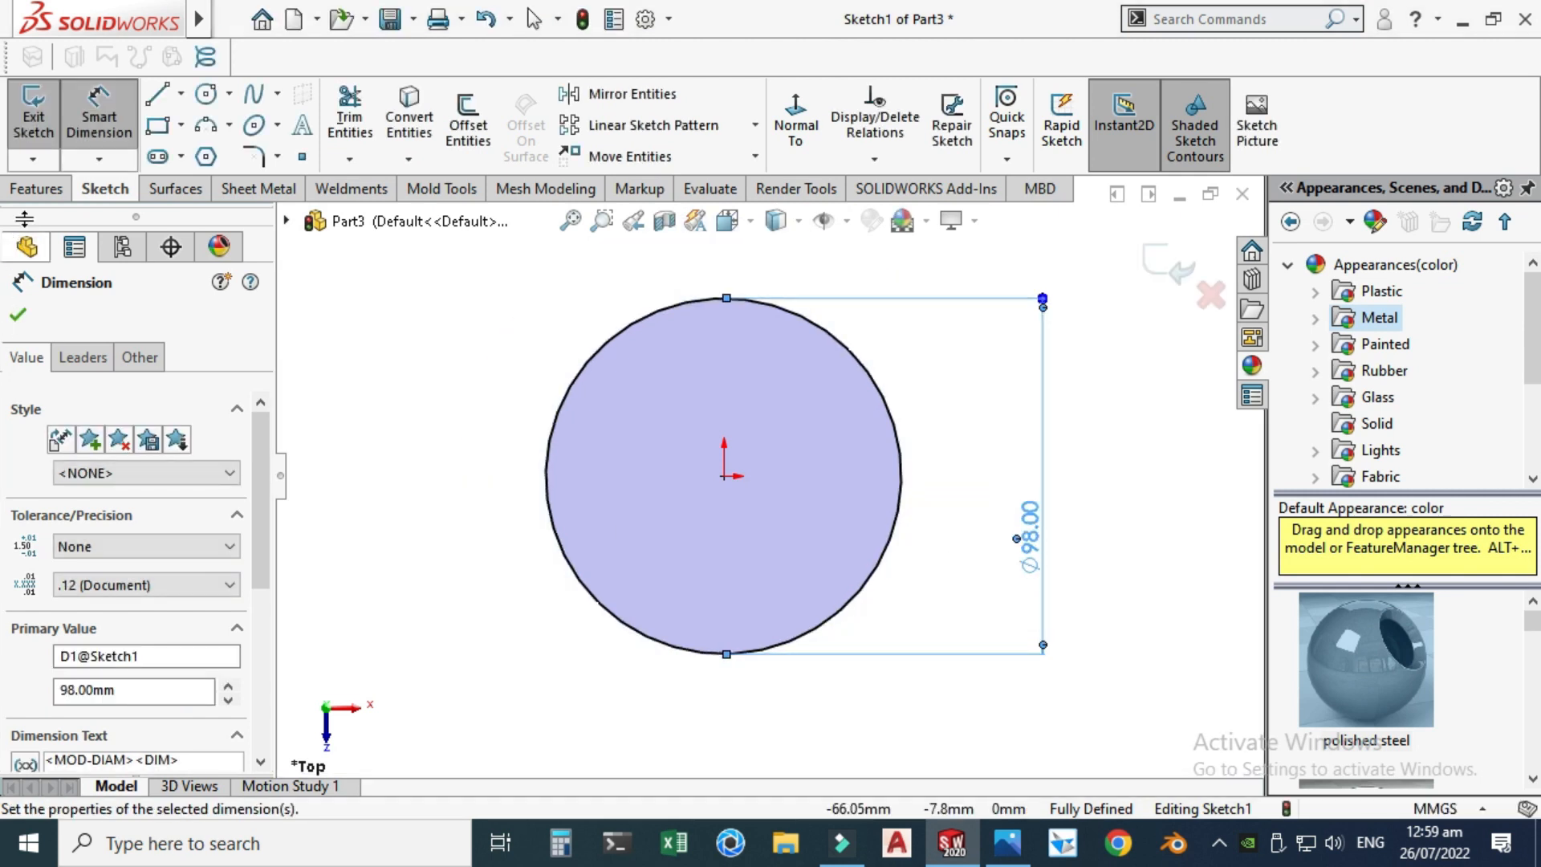
- Extrude the circle into a disc with a blind depth of 15 mm
click(37, 188)
click(55, 137)
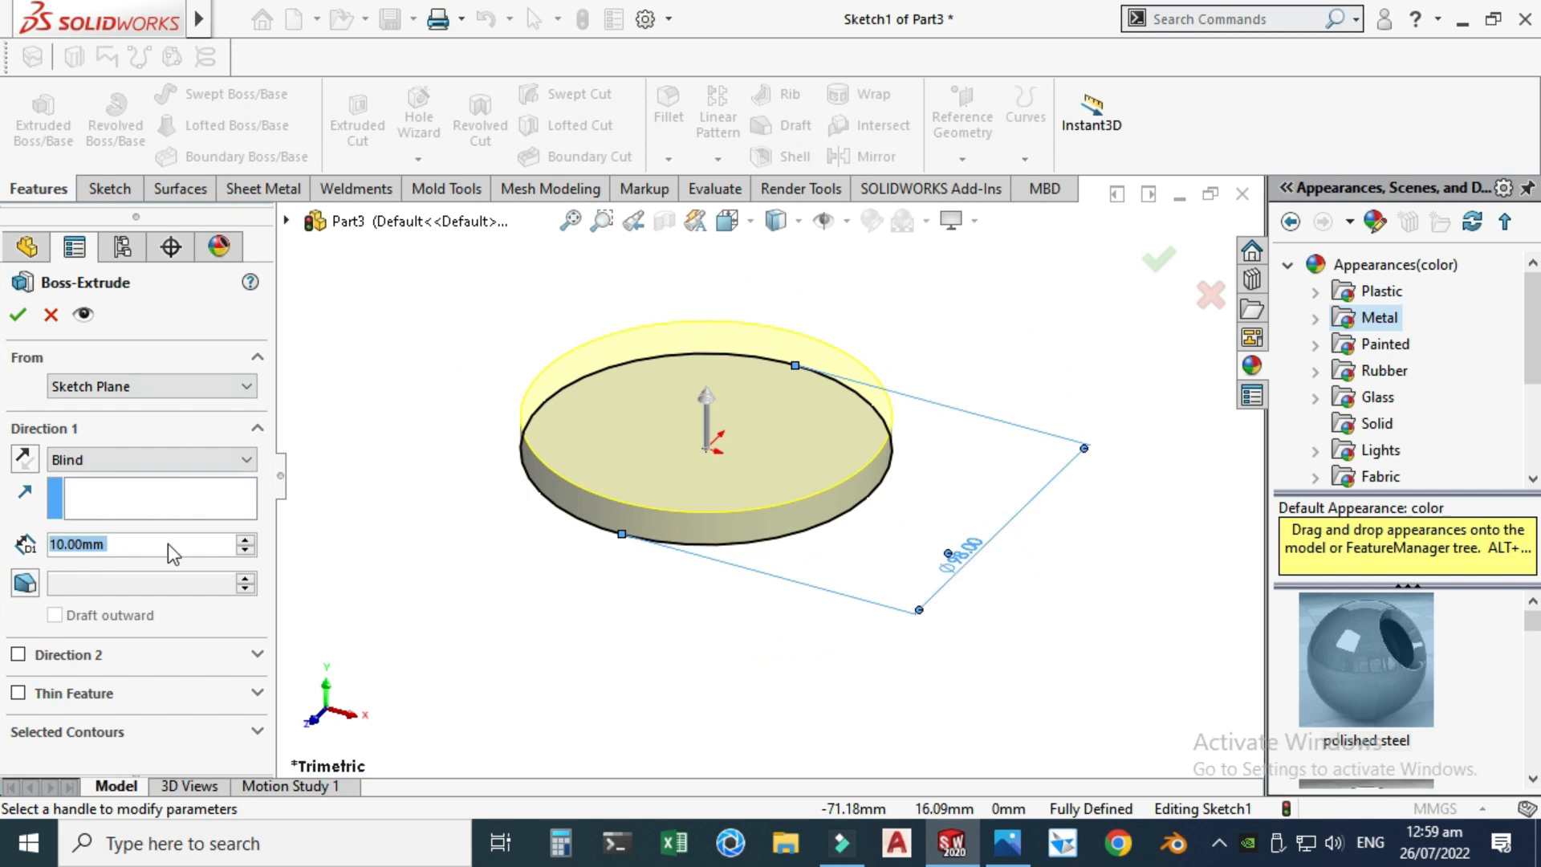
text(15)
key(Return)
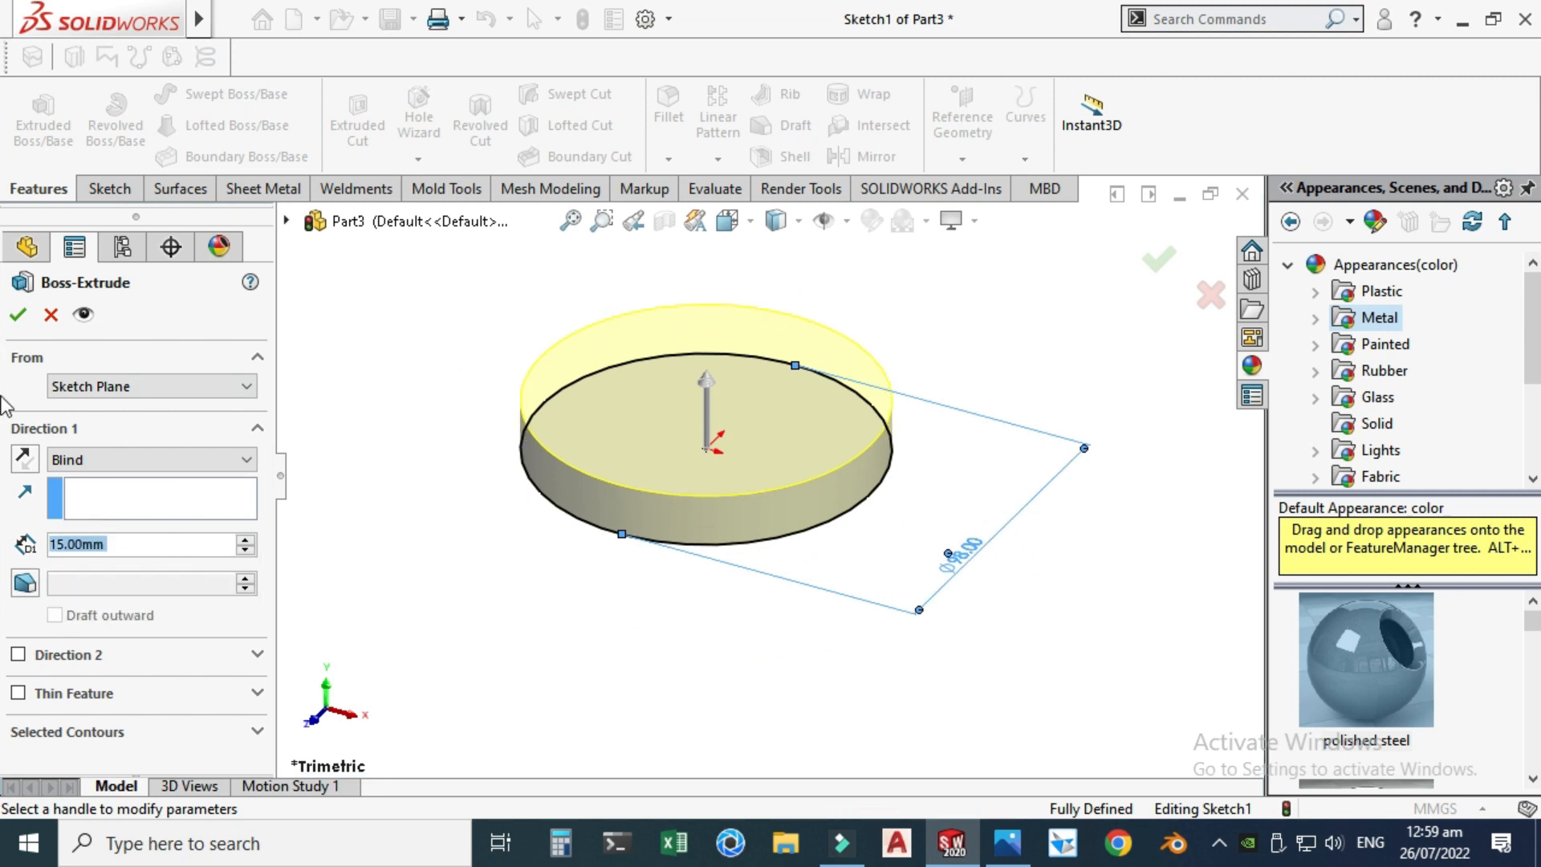
click(15, 316)
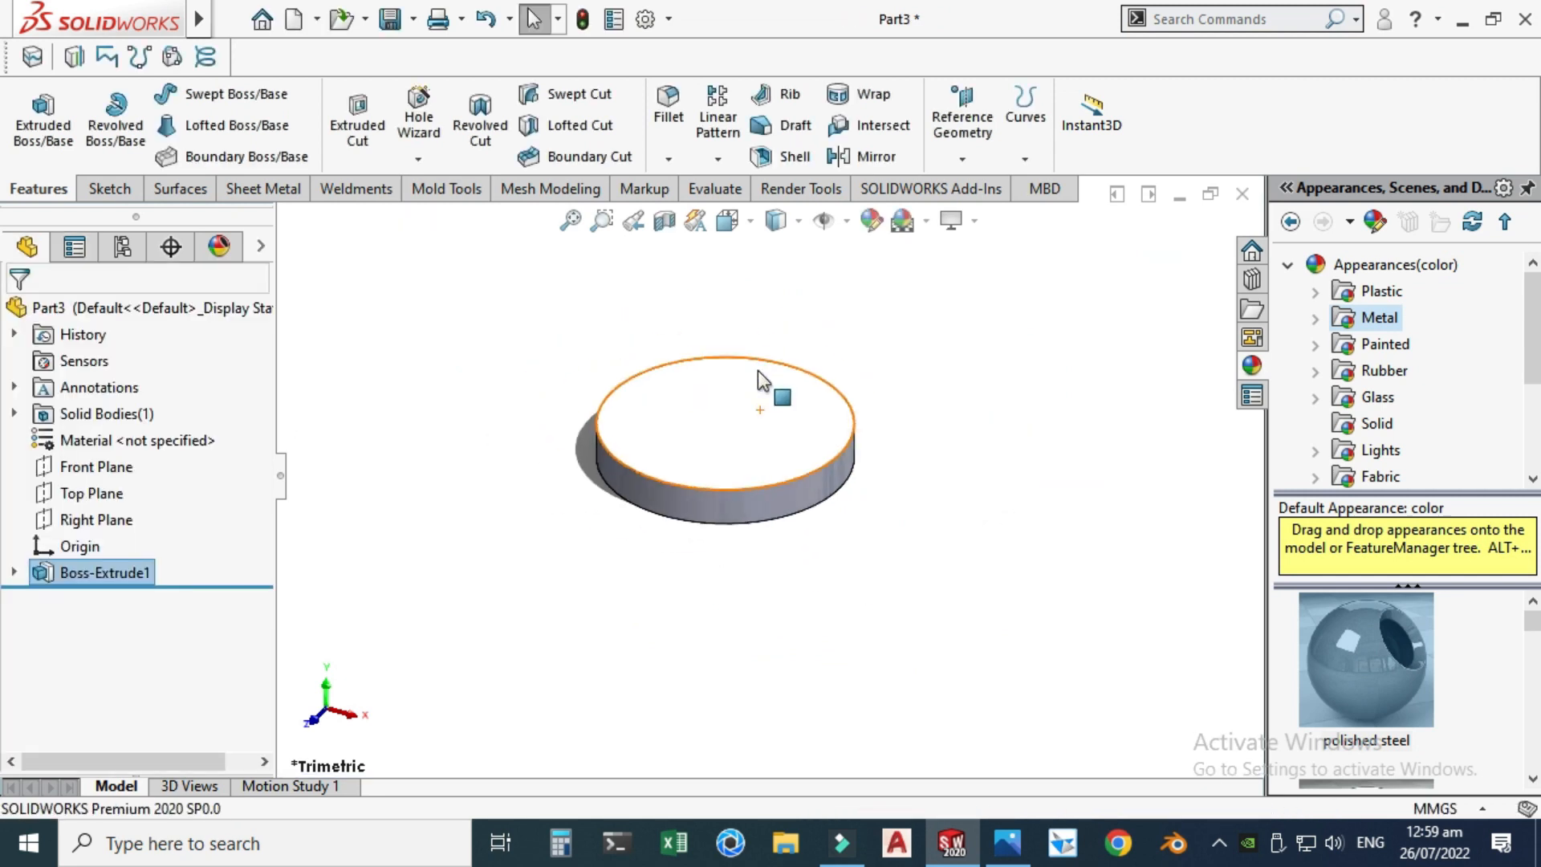
- Check the Flange Coupling drawing, return to SOLIDWORKS, and open a sketch on the disc's upper face, viewed normal to it
click(1007, 843)
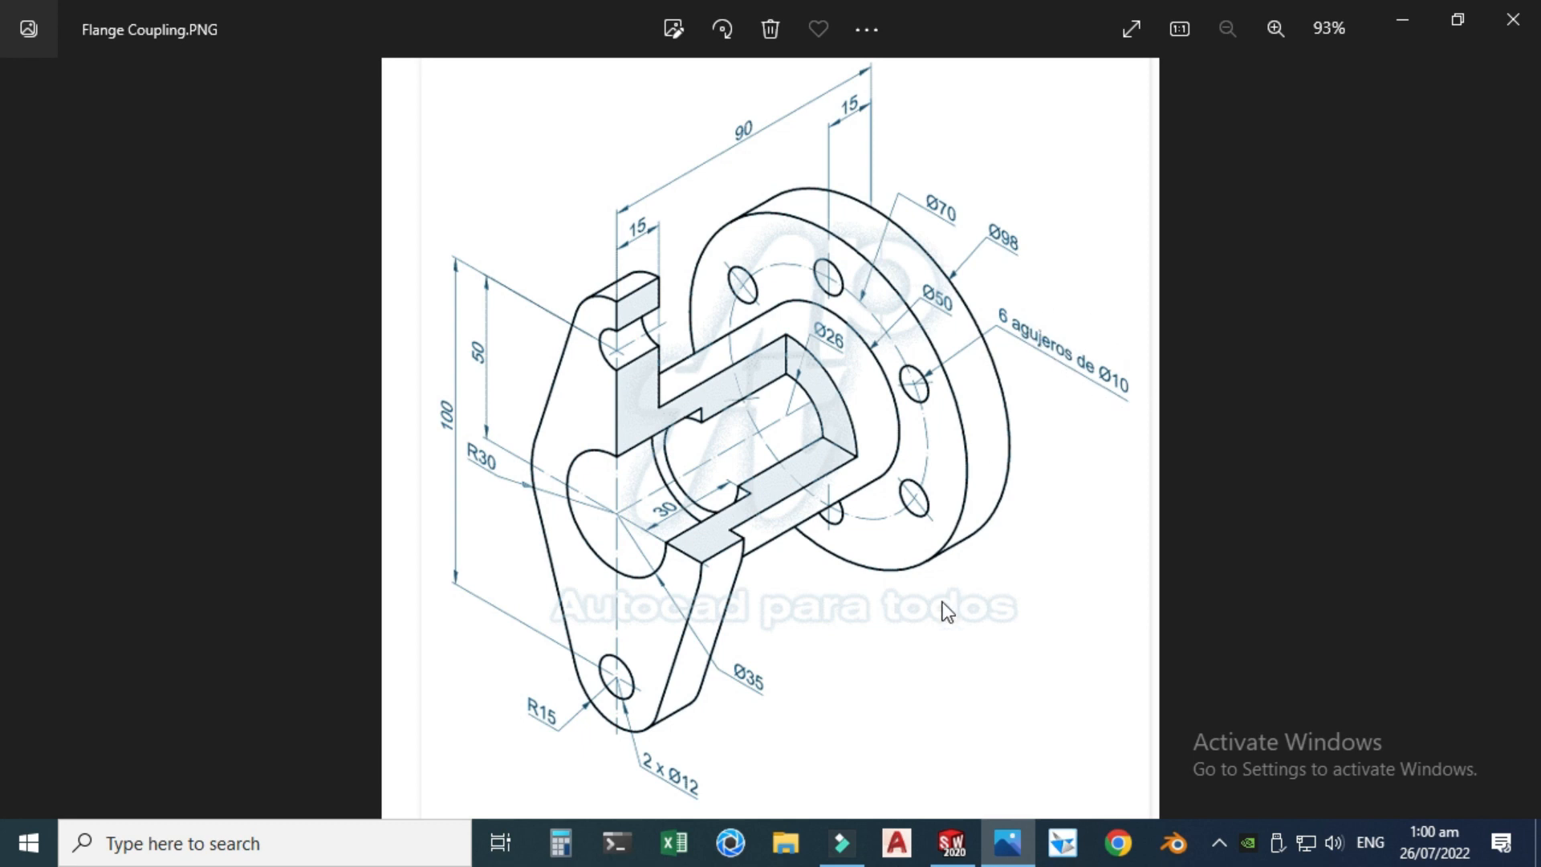
click(955, 831)
scroll(687, 353, down, 2)
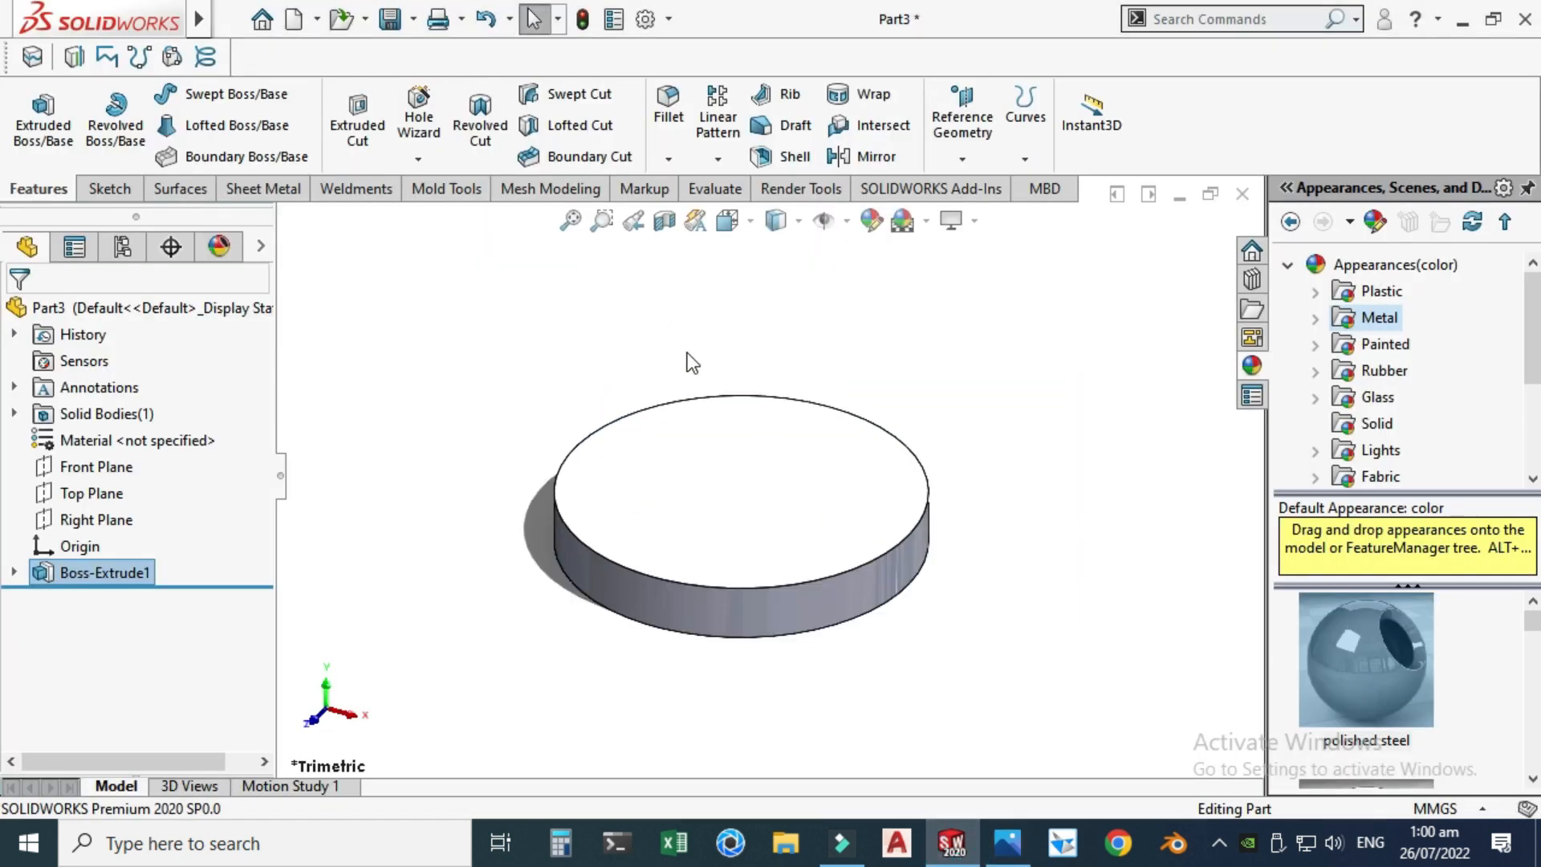
click(737, 482)
click(825, 408)
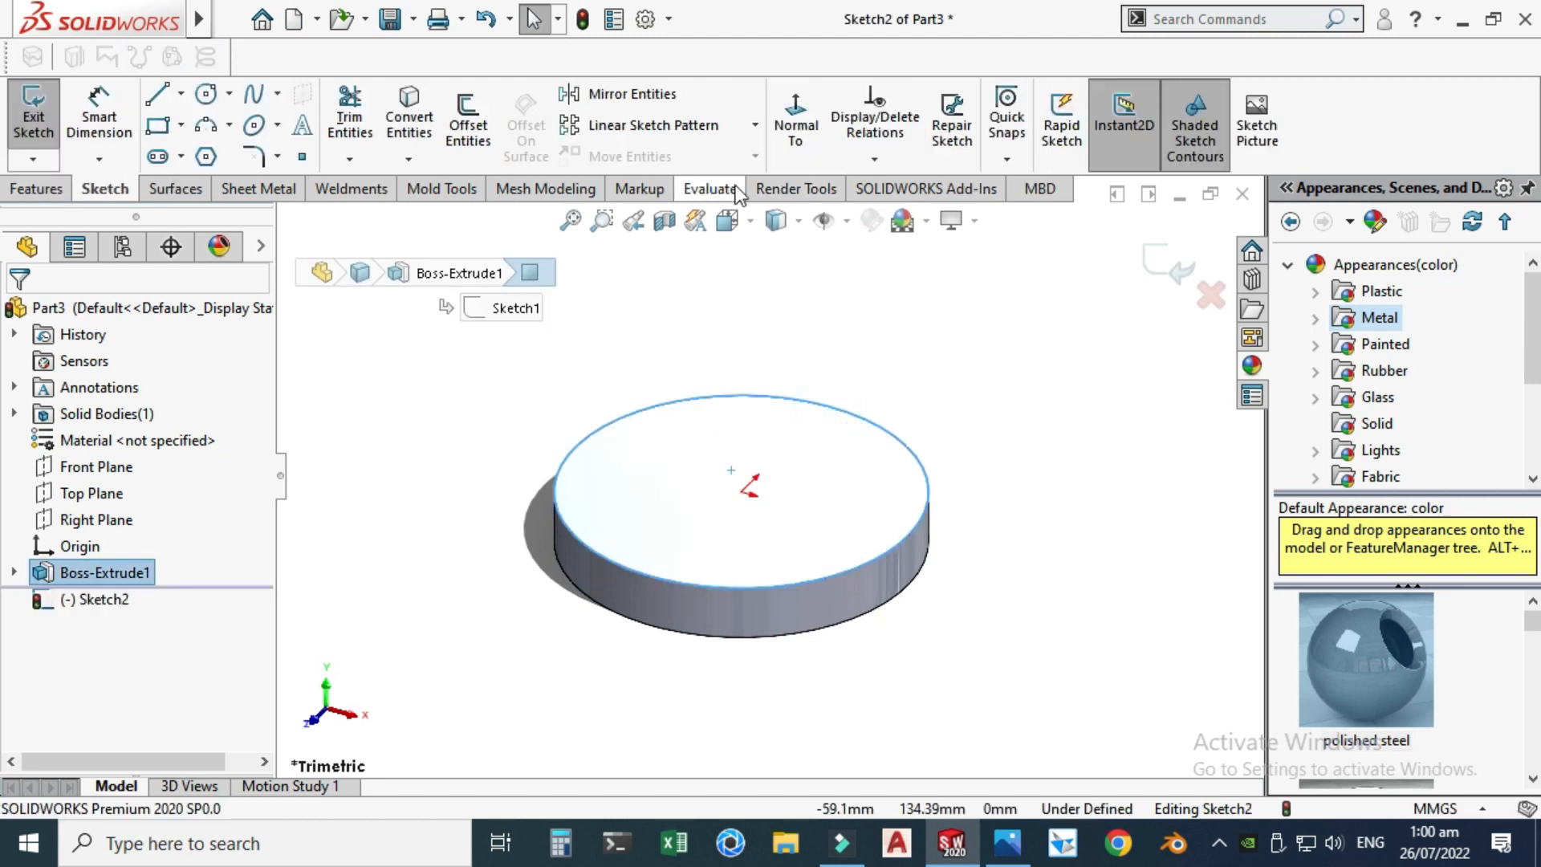
click(803, 131)
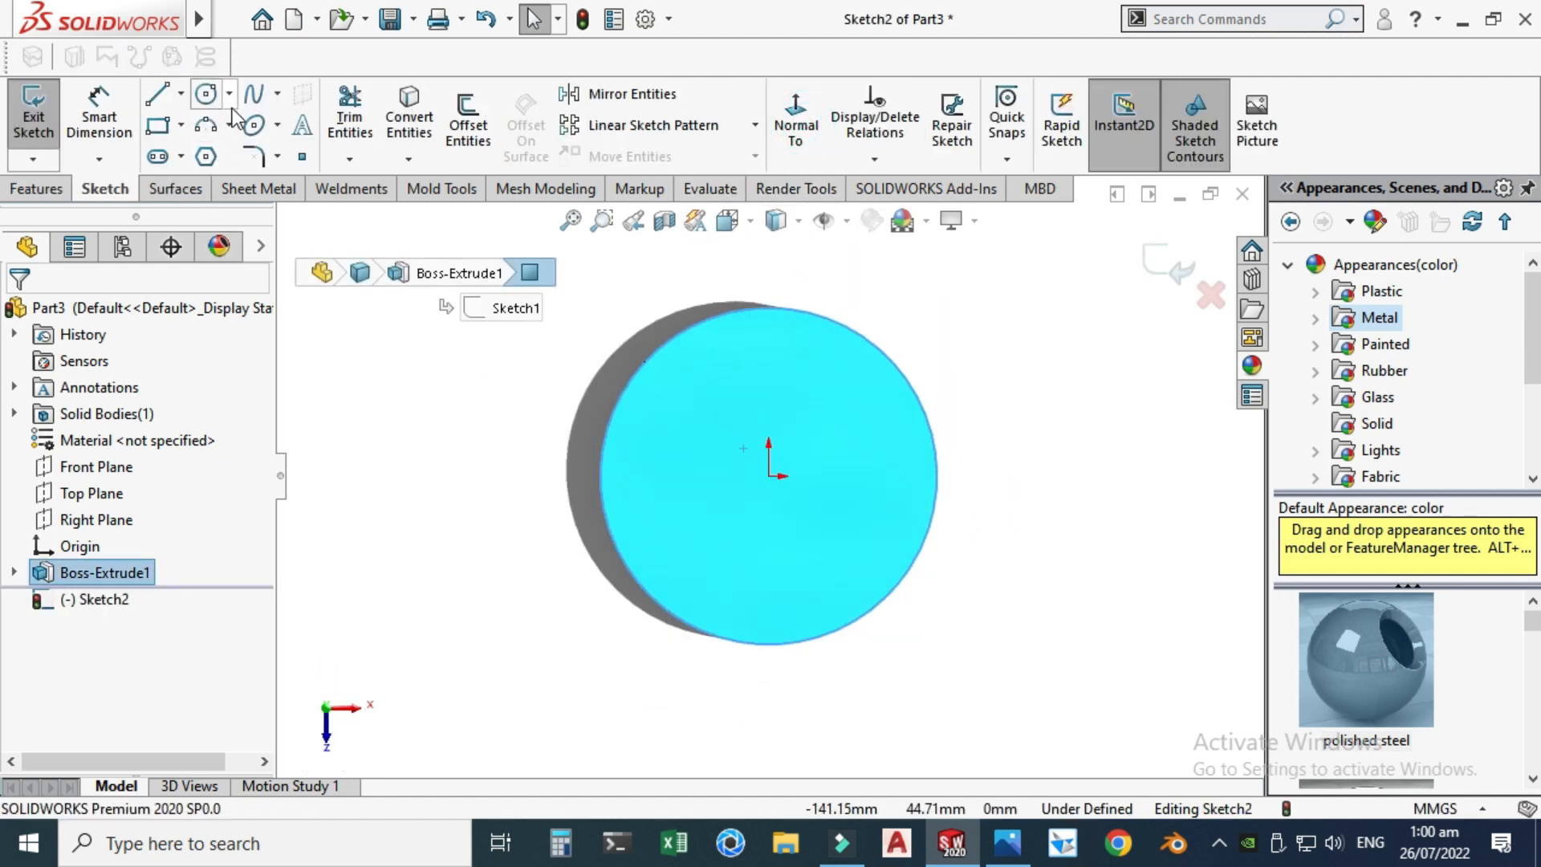
- Draw a circle about 62 mm in diameter centred on the origin of the disc's upper face
click(232, 100)
click(247, 125)
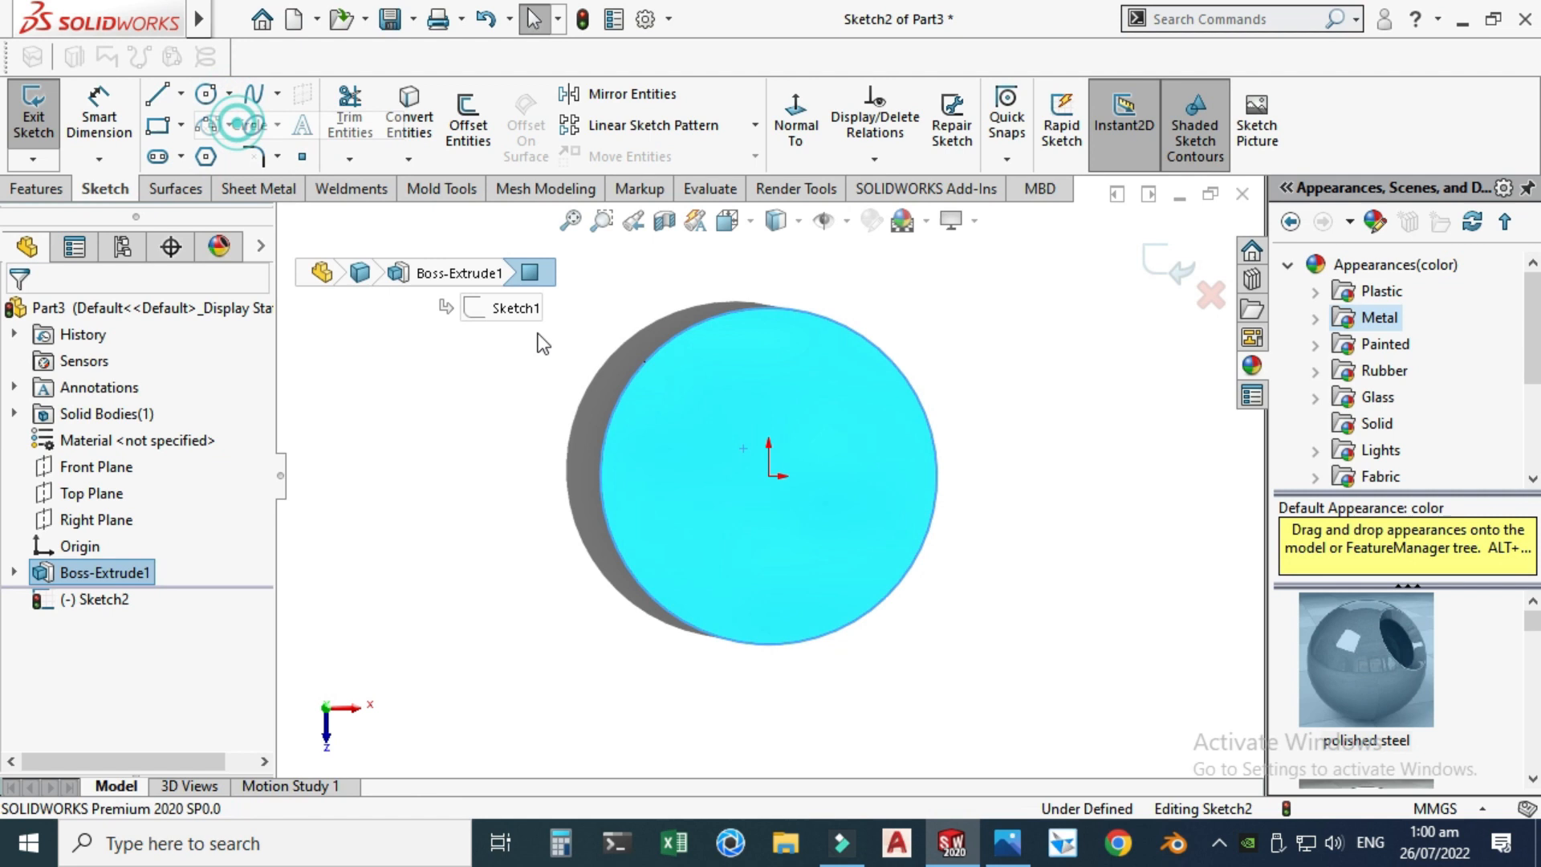
click(768, 475)
click(788, 580)
key(Escape)
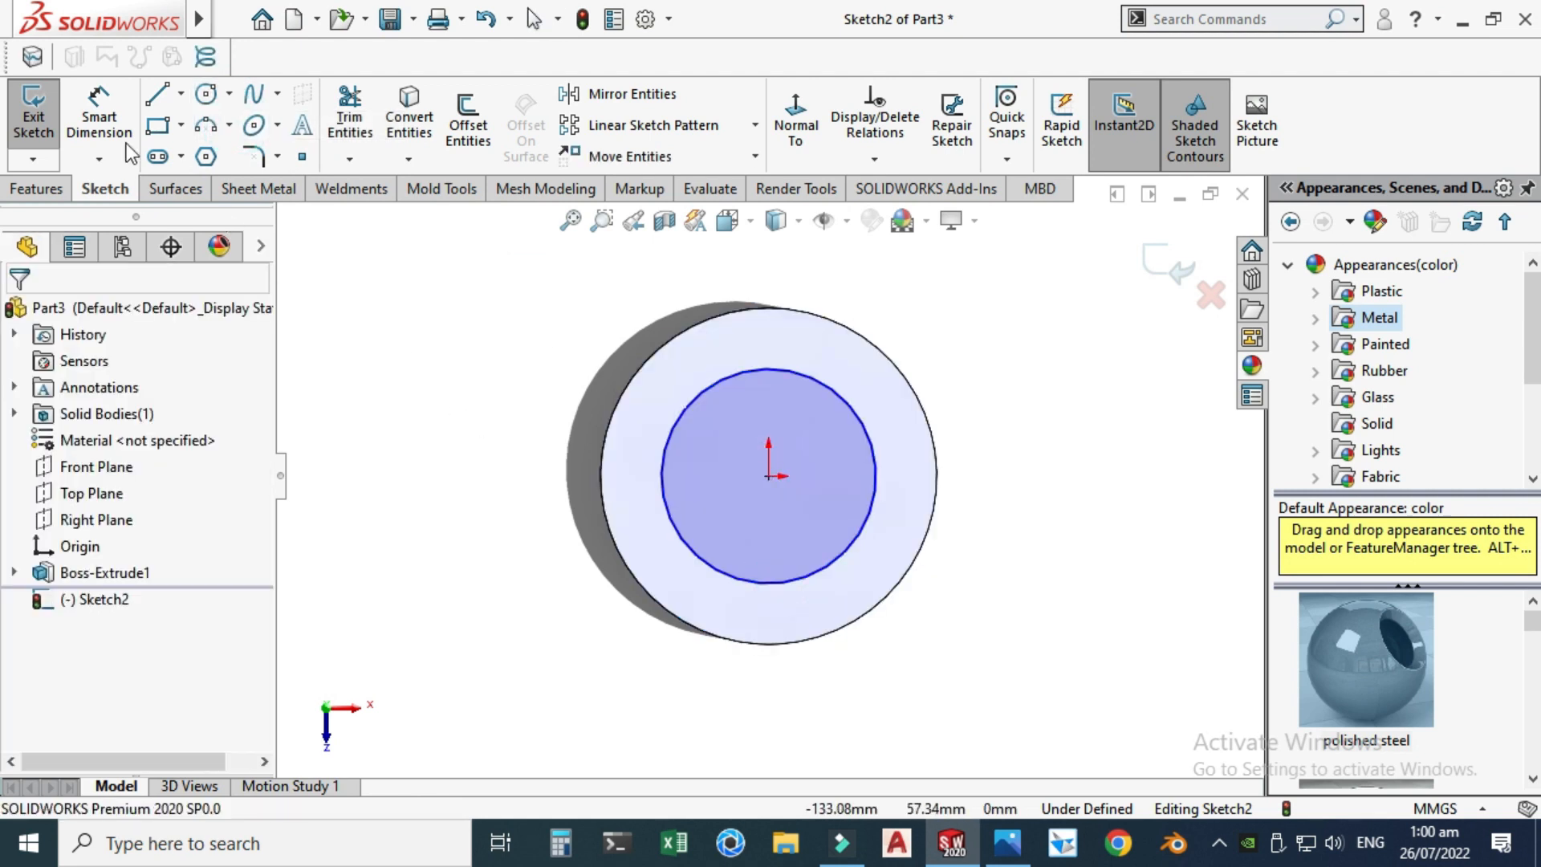
- Dimension the new circle's diameter at 70 mm and convert it to construction geometry
click(99, 112)
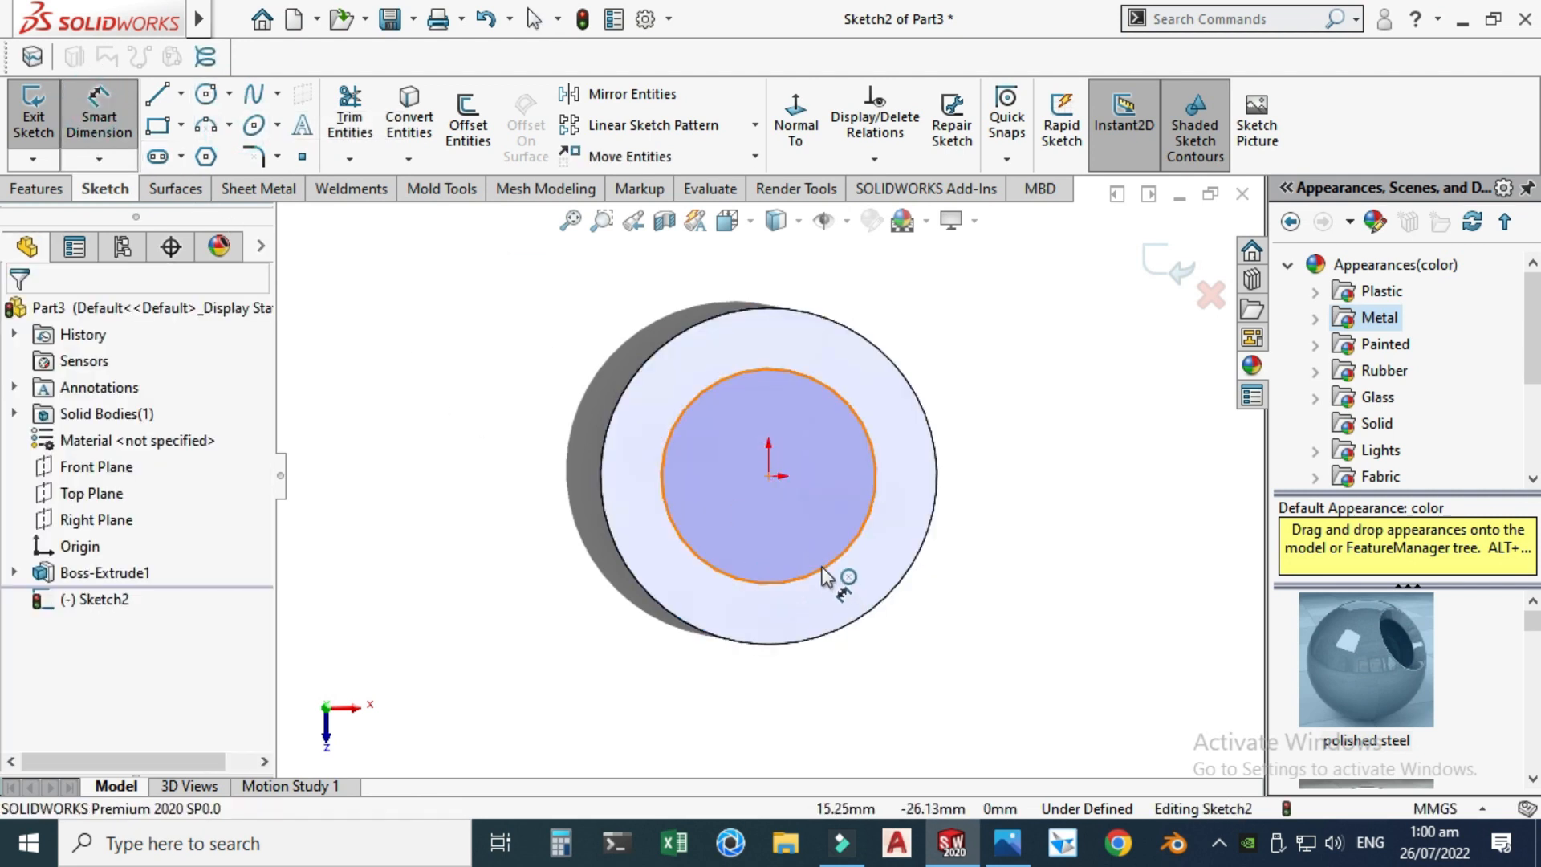
click(820, 566)
click(1070, 680)
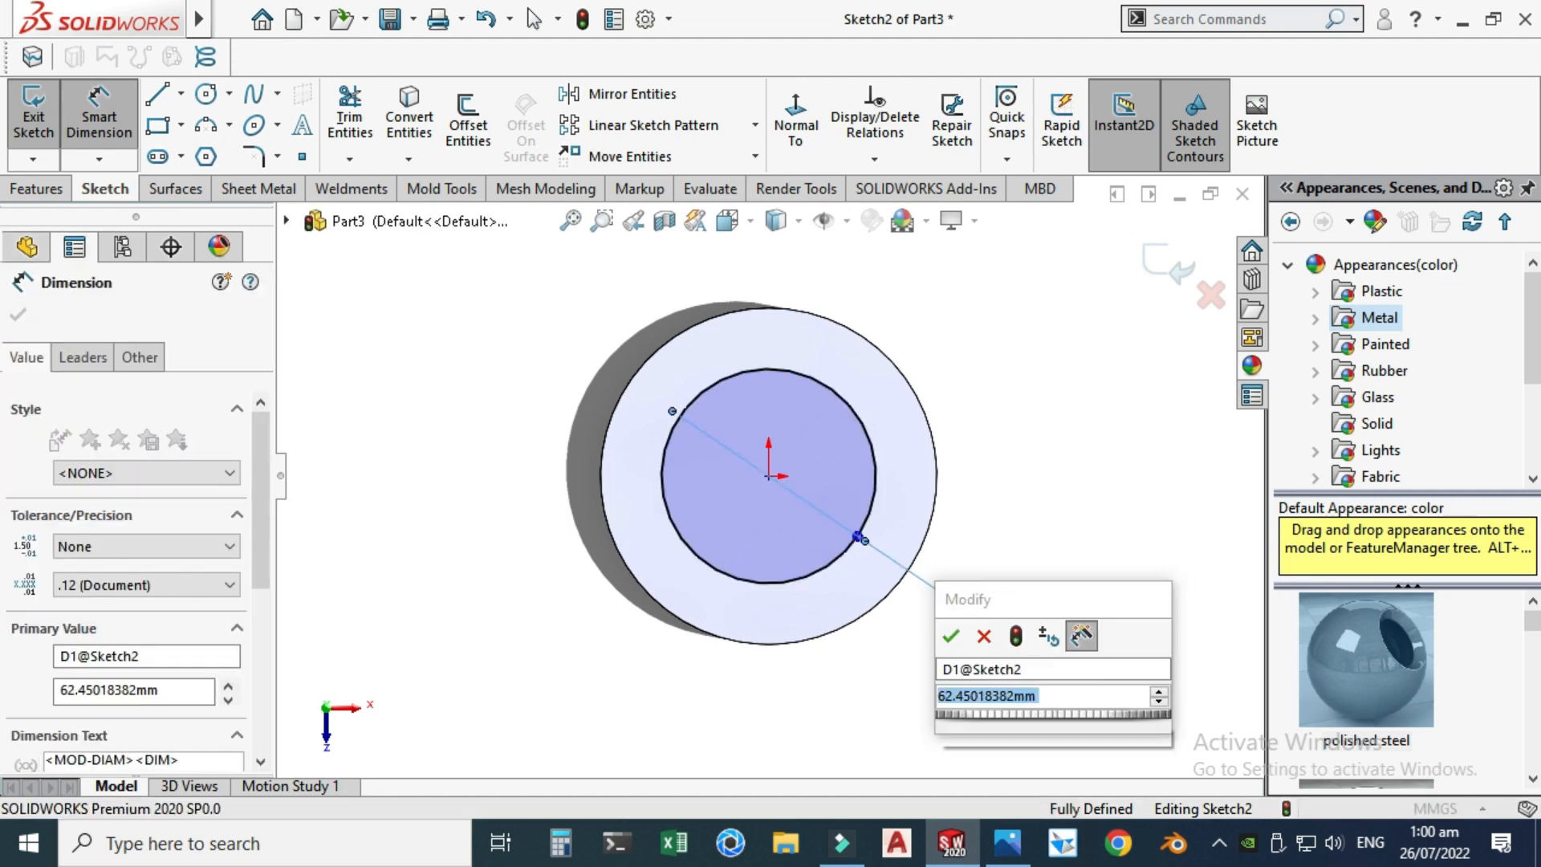
text(70)
key(Return)
key(Escape)
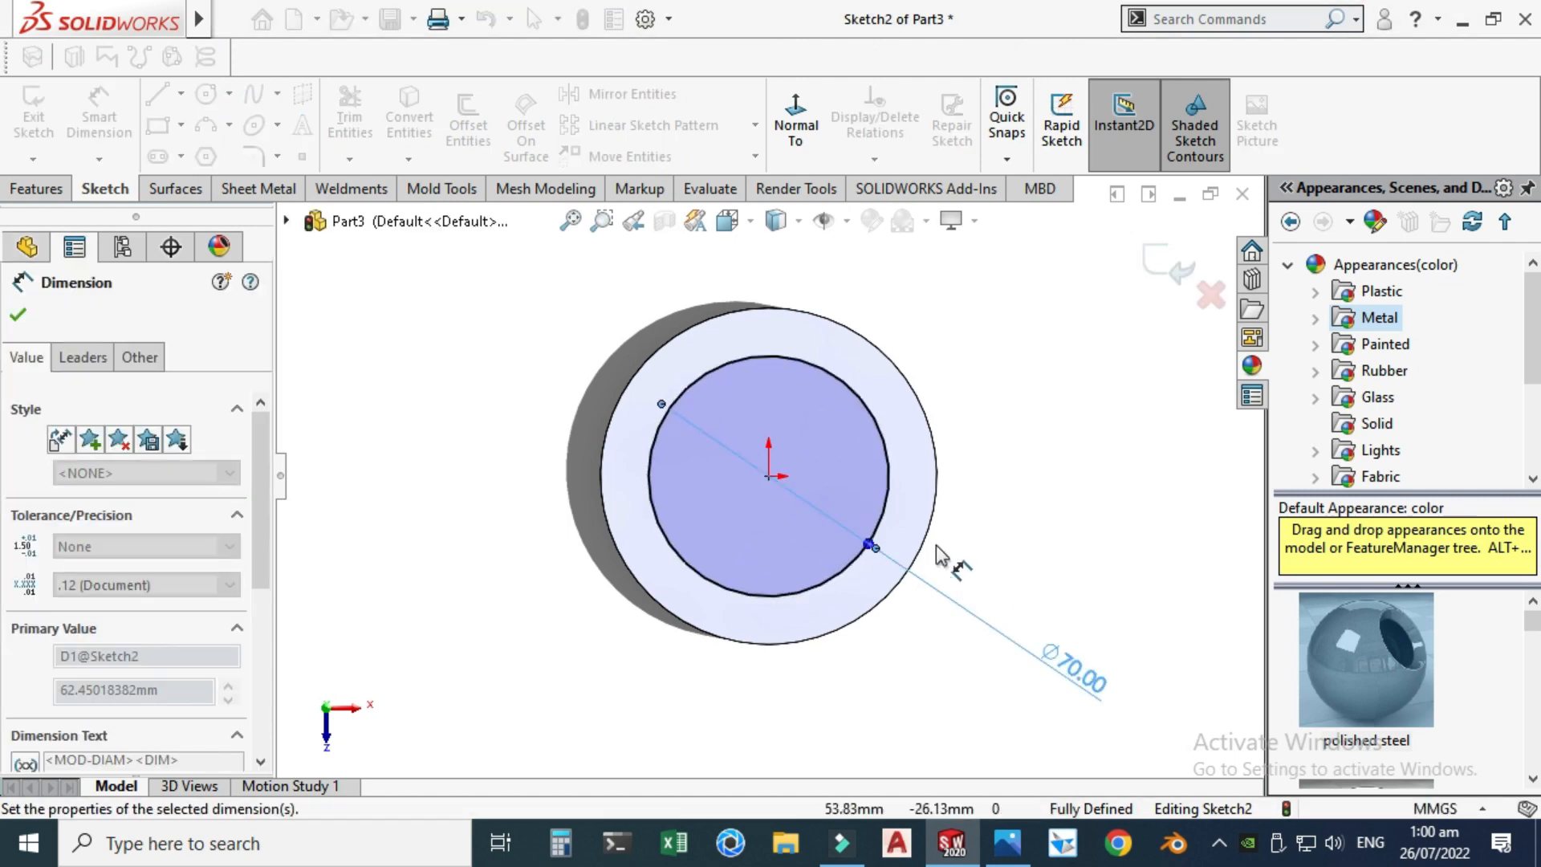
click(851, 397)
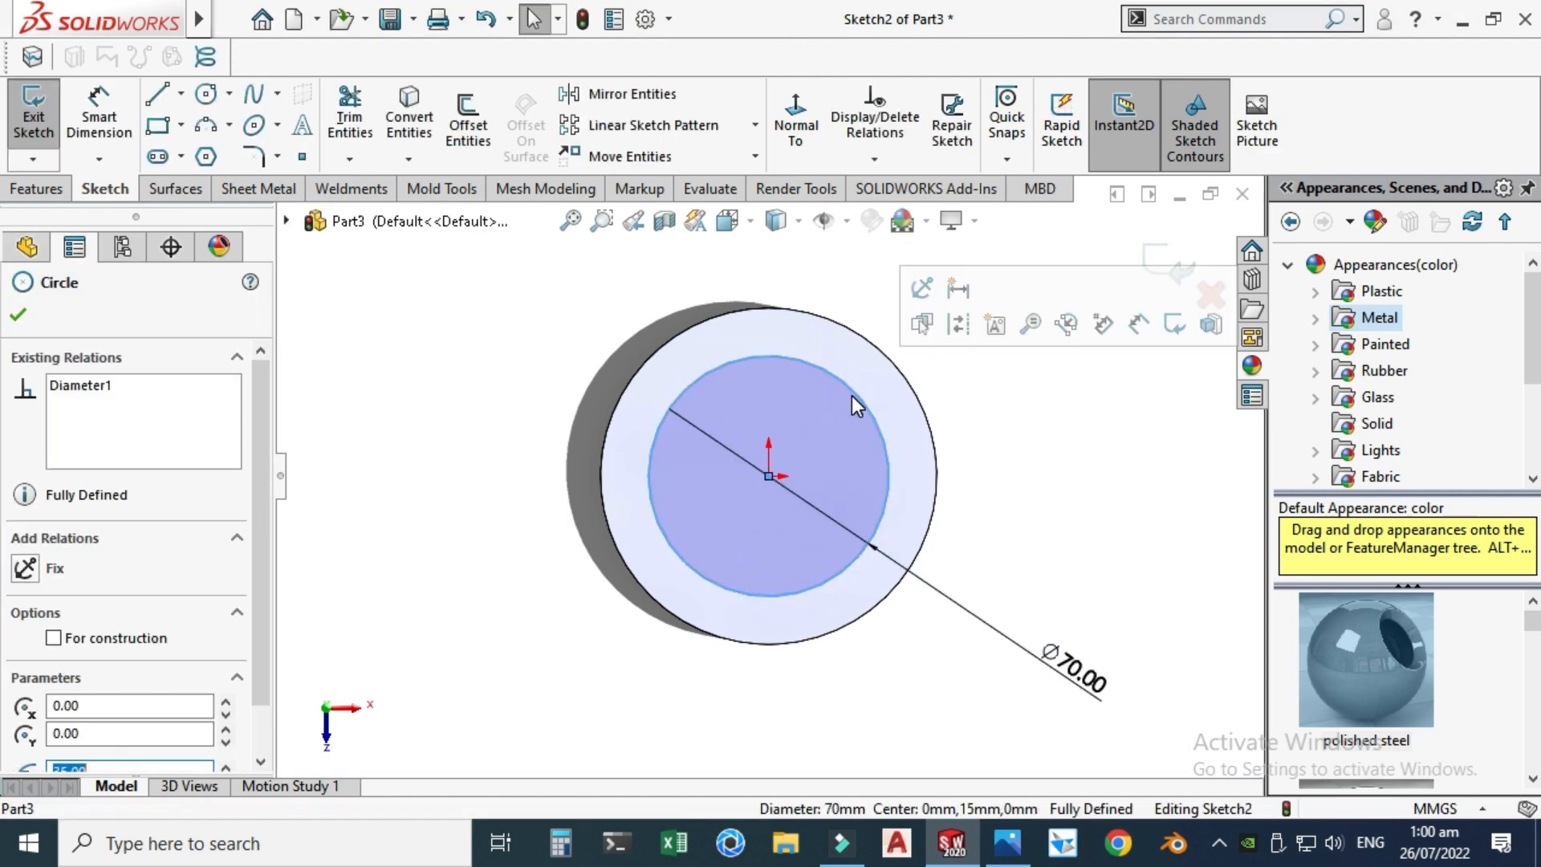
click(959, 324)
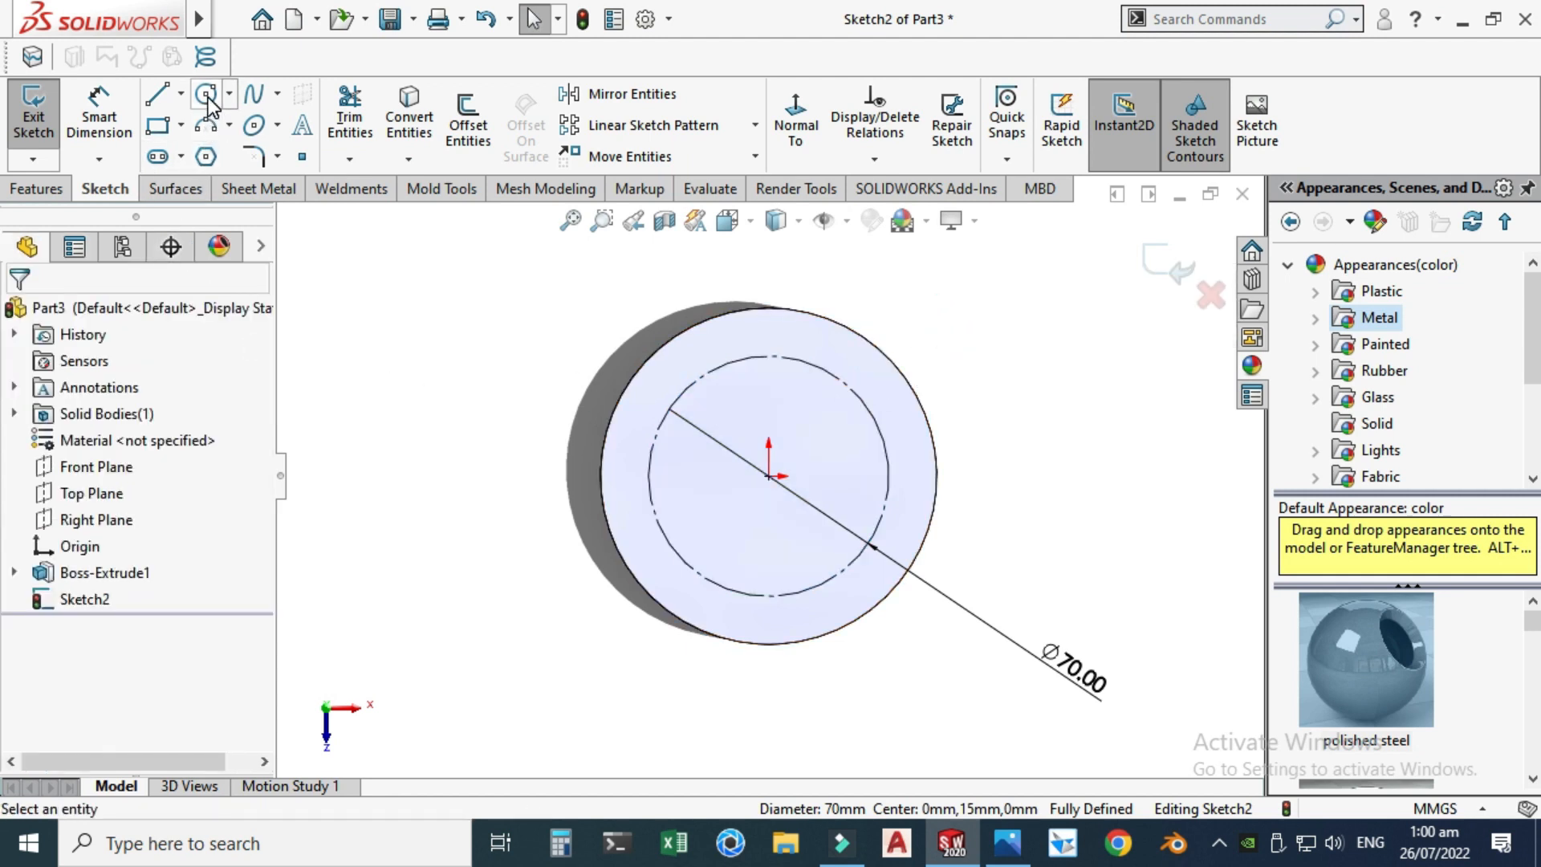
- Draw a hole circle of about 5.4 mm radius centred on the construction circle, directly above the origin
click(207, 96)
click(768, 358)
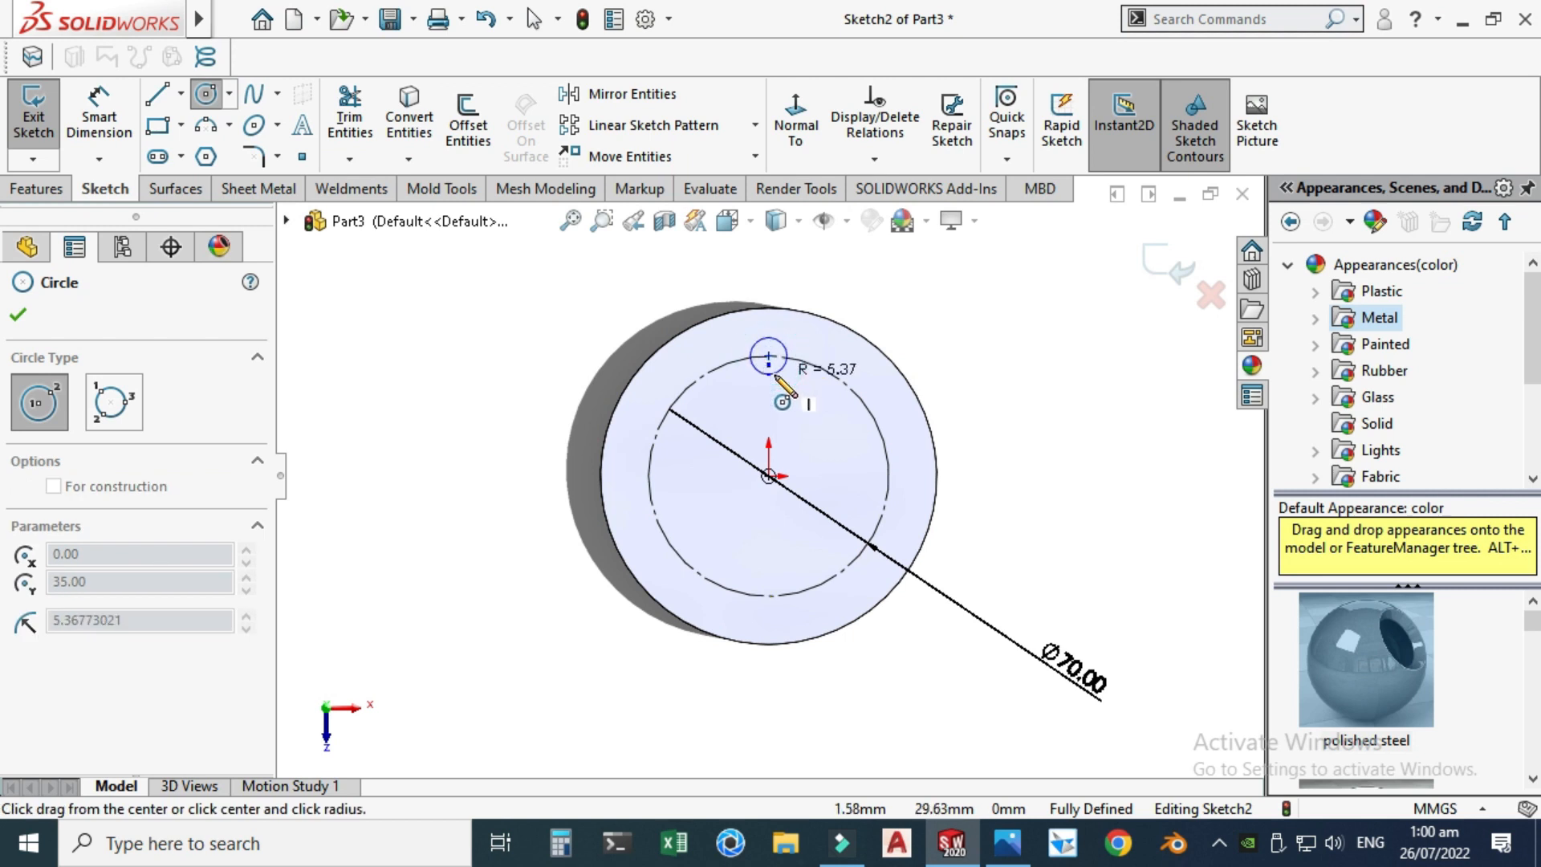
click(776, 377)
key(Escape)
- Dimension the hole circle's diameter at 10 mm and bring up the Flange Coupling drawing in the image viewer
click(99, 120)
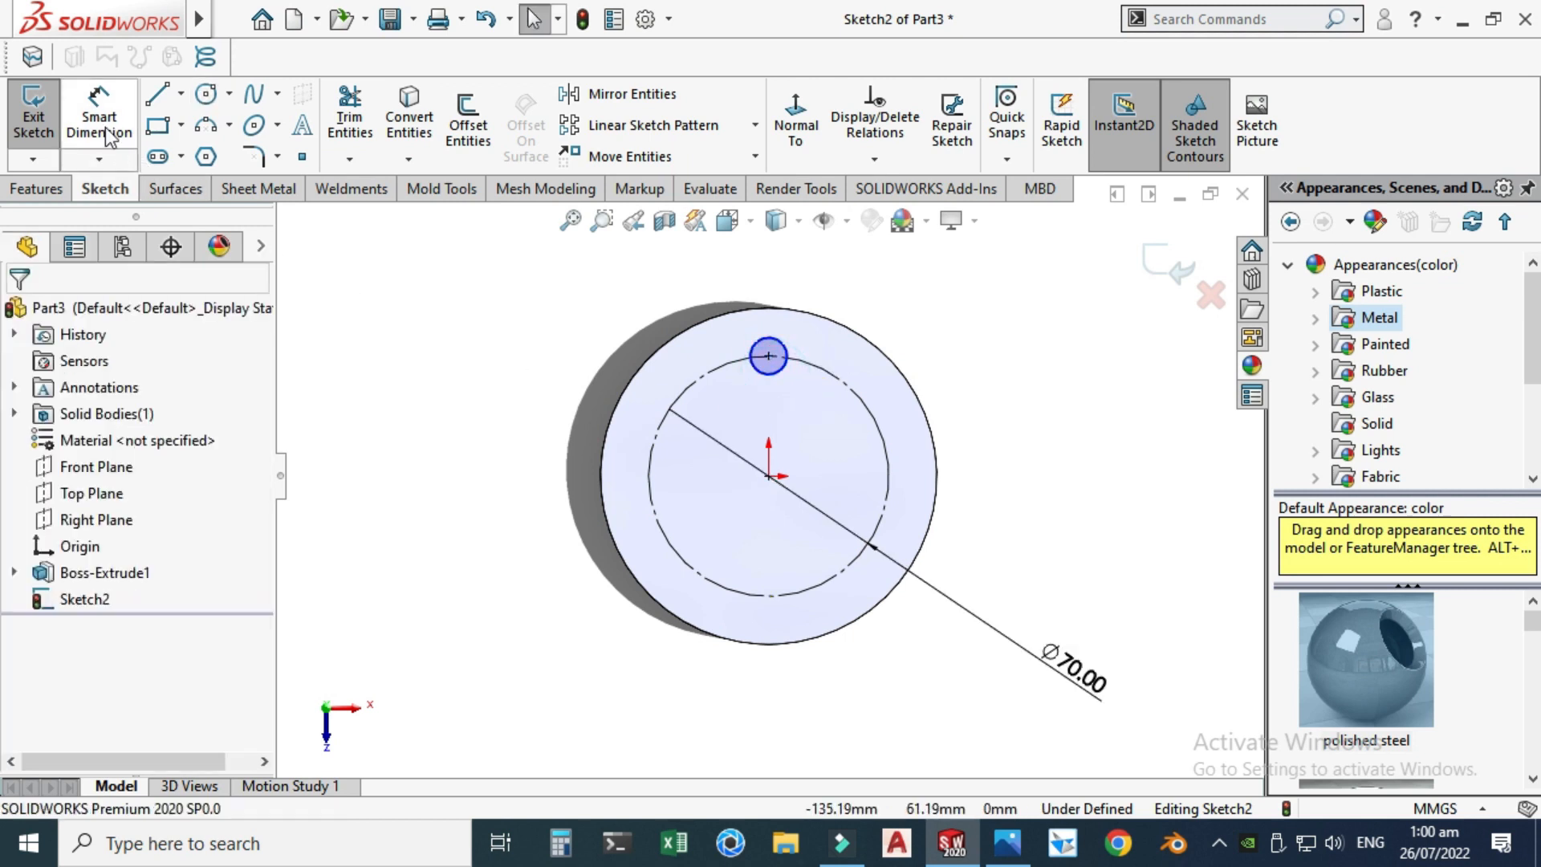
click(774, 377)
click(1058, 408)
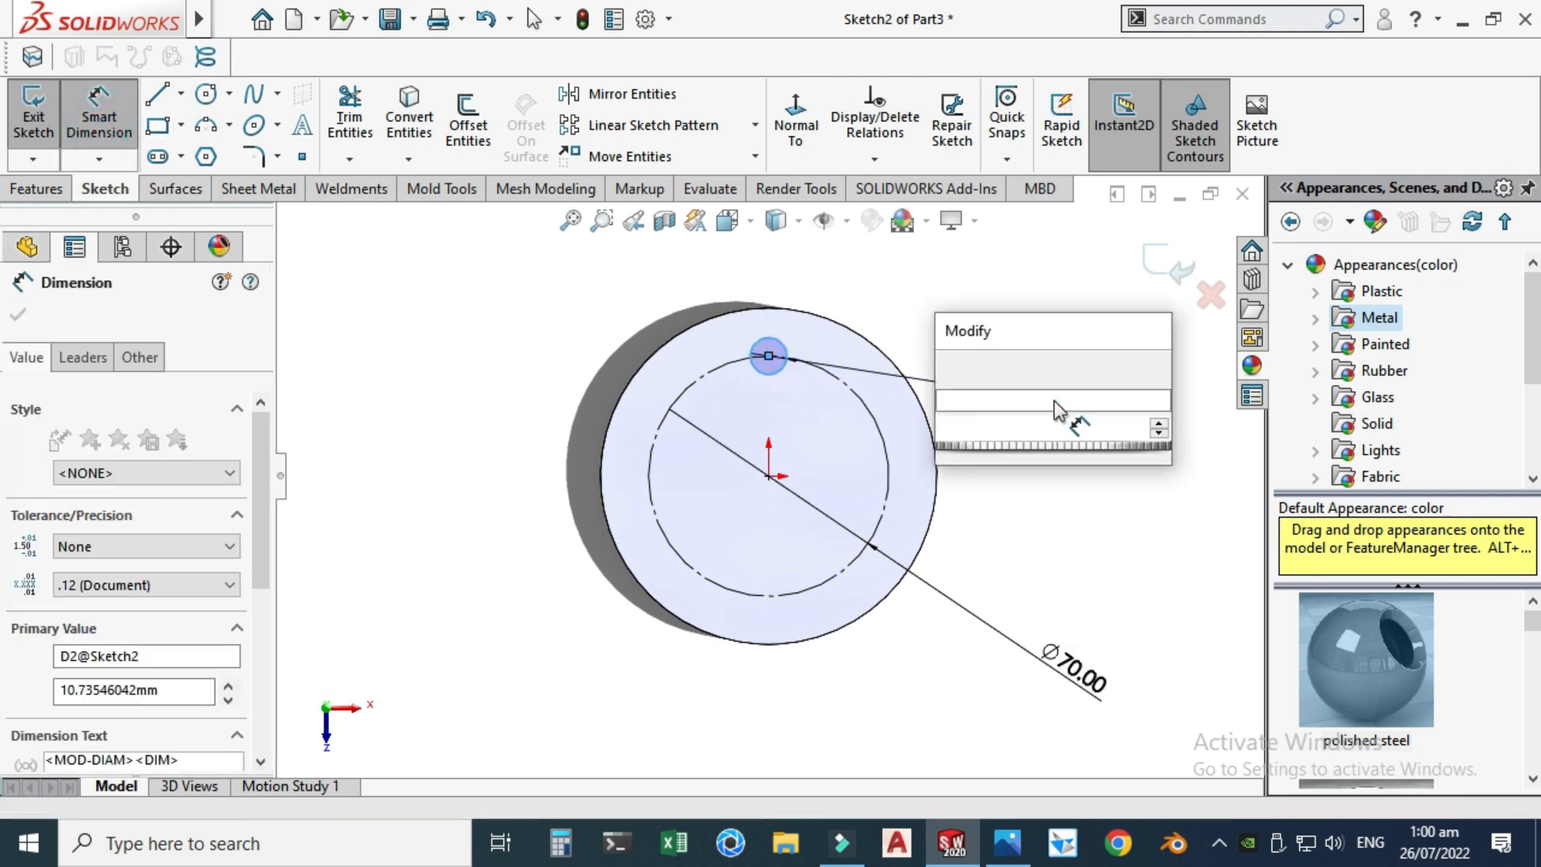
text(10)
key(Return)
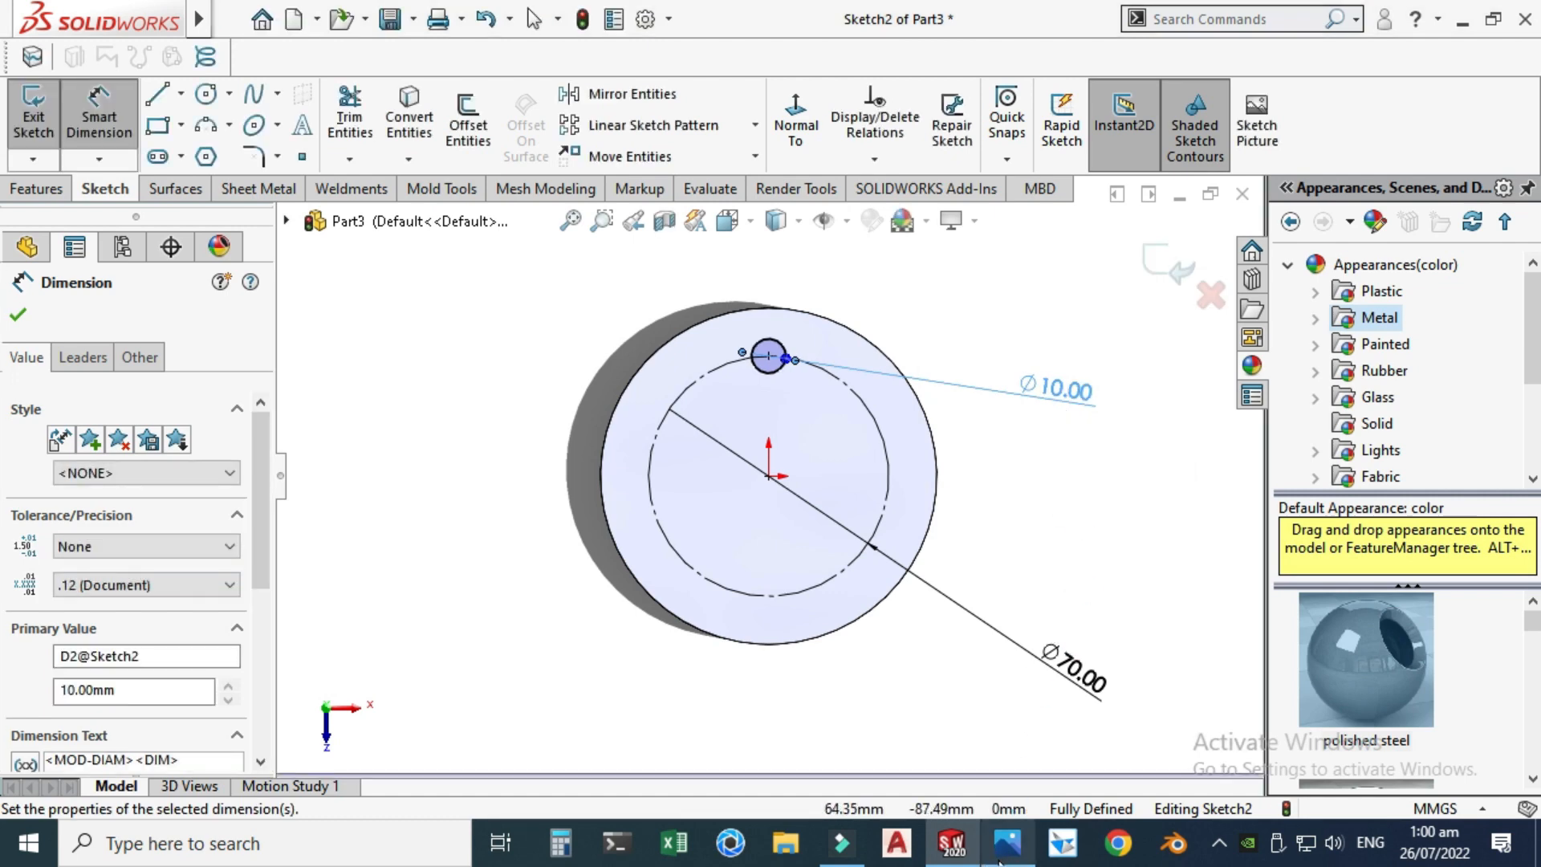
click(1003, 857)
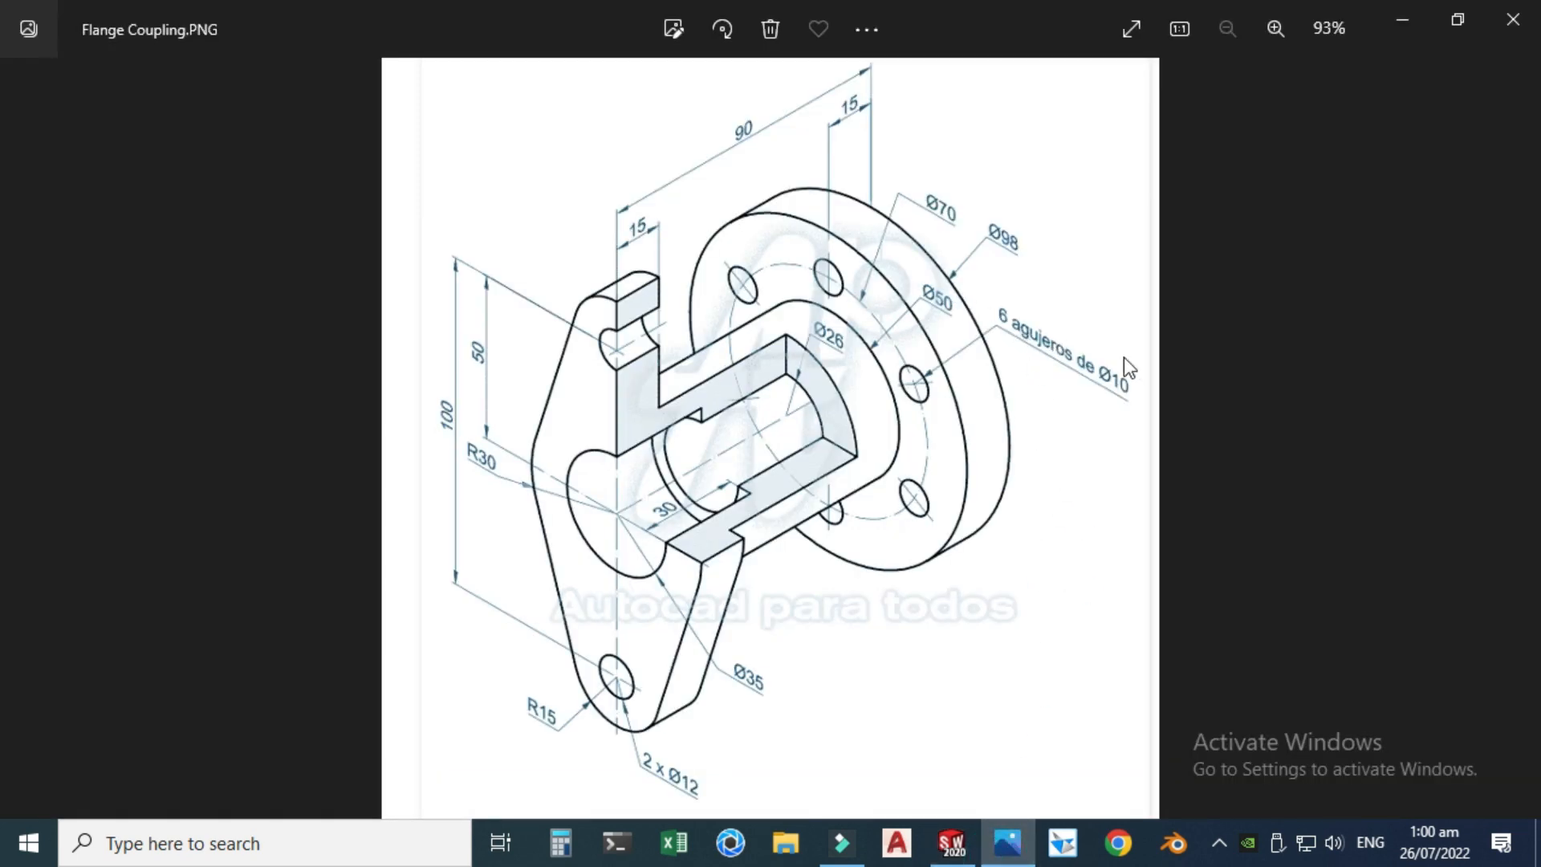
- Create a circular sketch pattern of the 10 mm hole circle with 6 equally spaced instances over 360 degrees about the origin
click(952, 844)
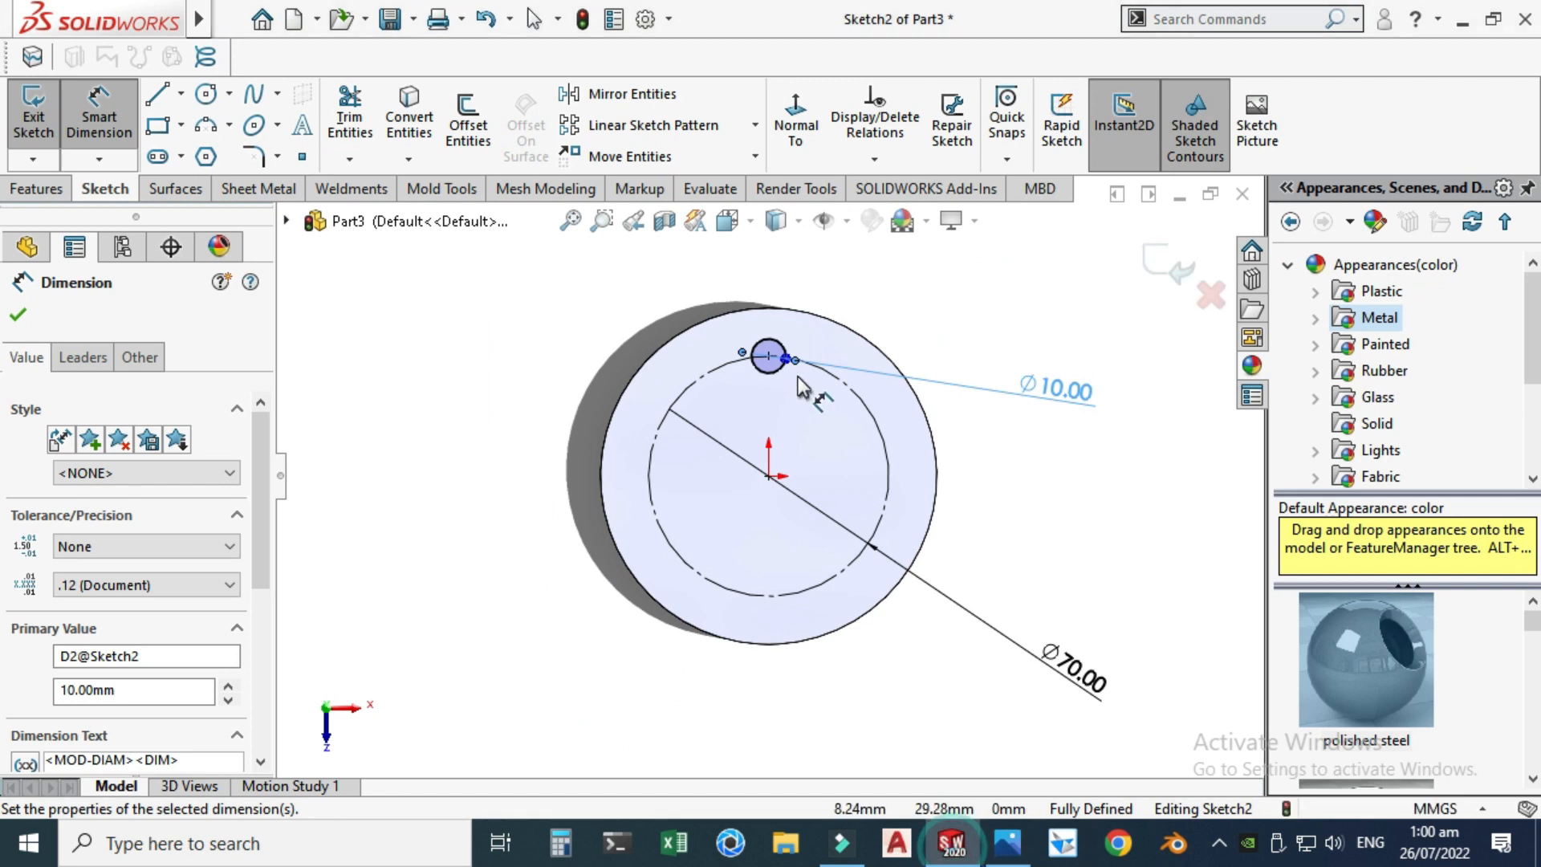
click(17, 314)
click(755, 129)
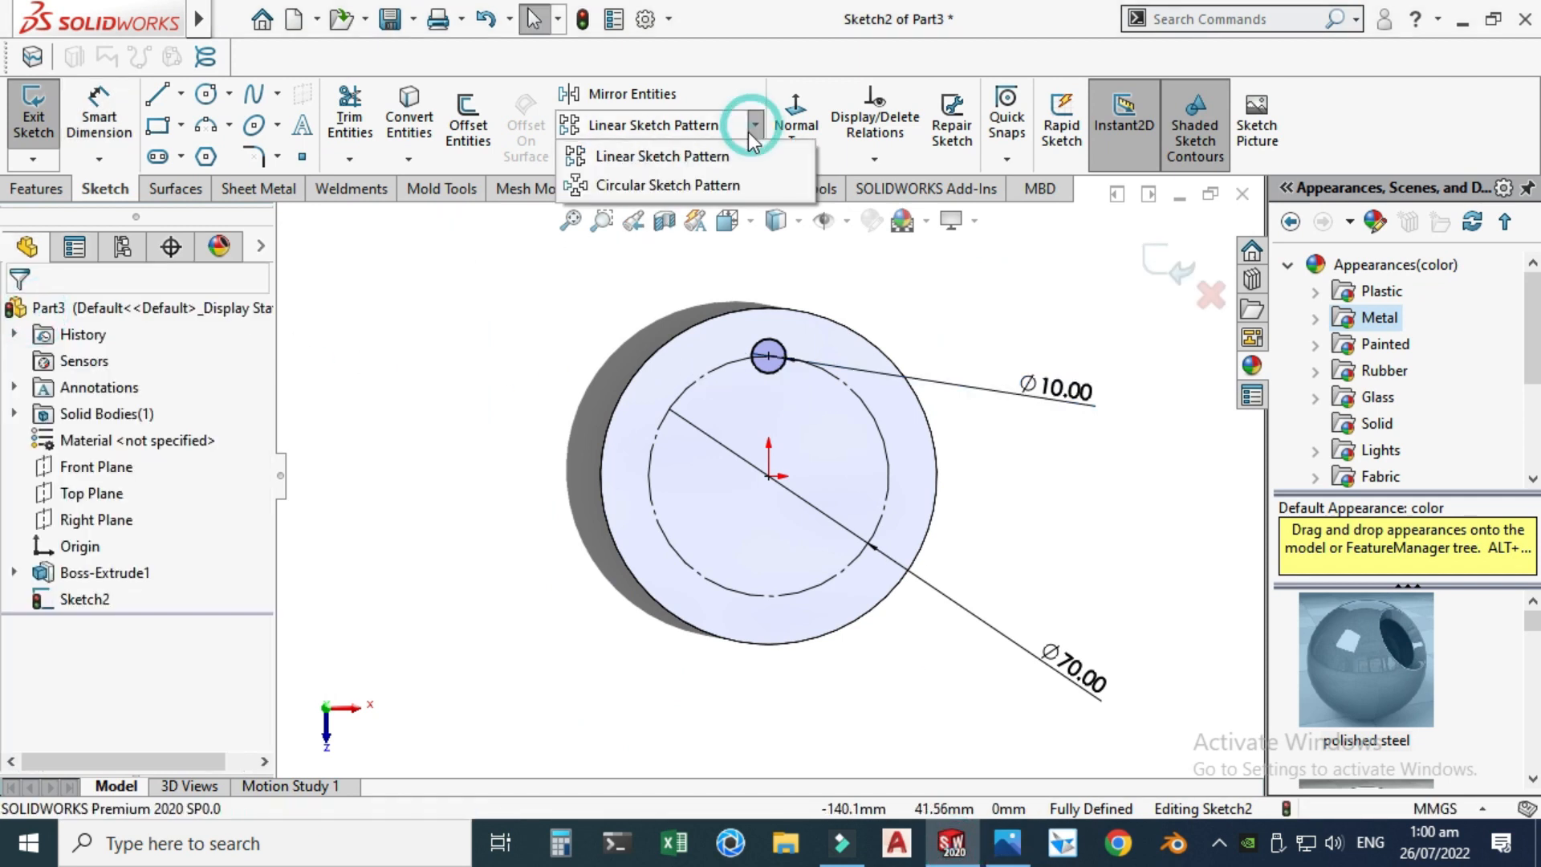
click(672, 184)
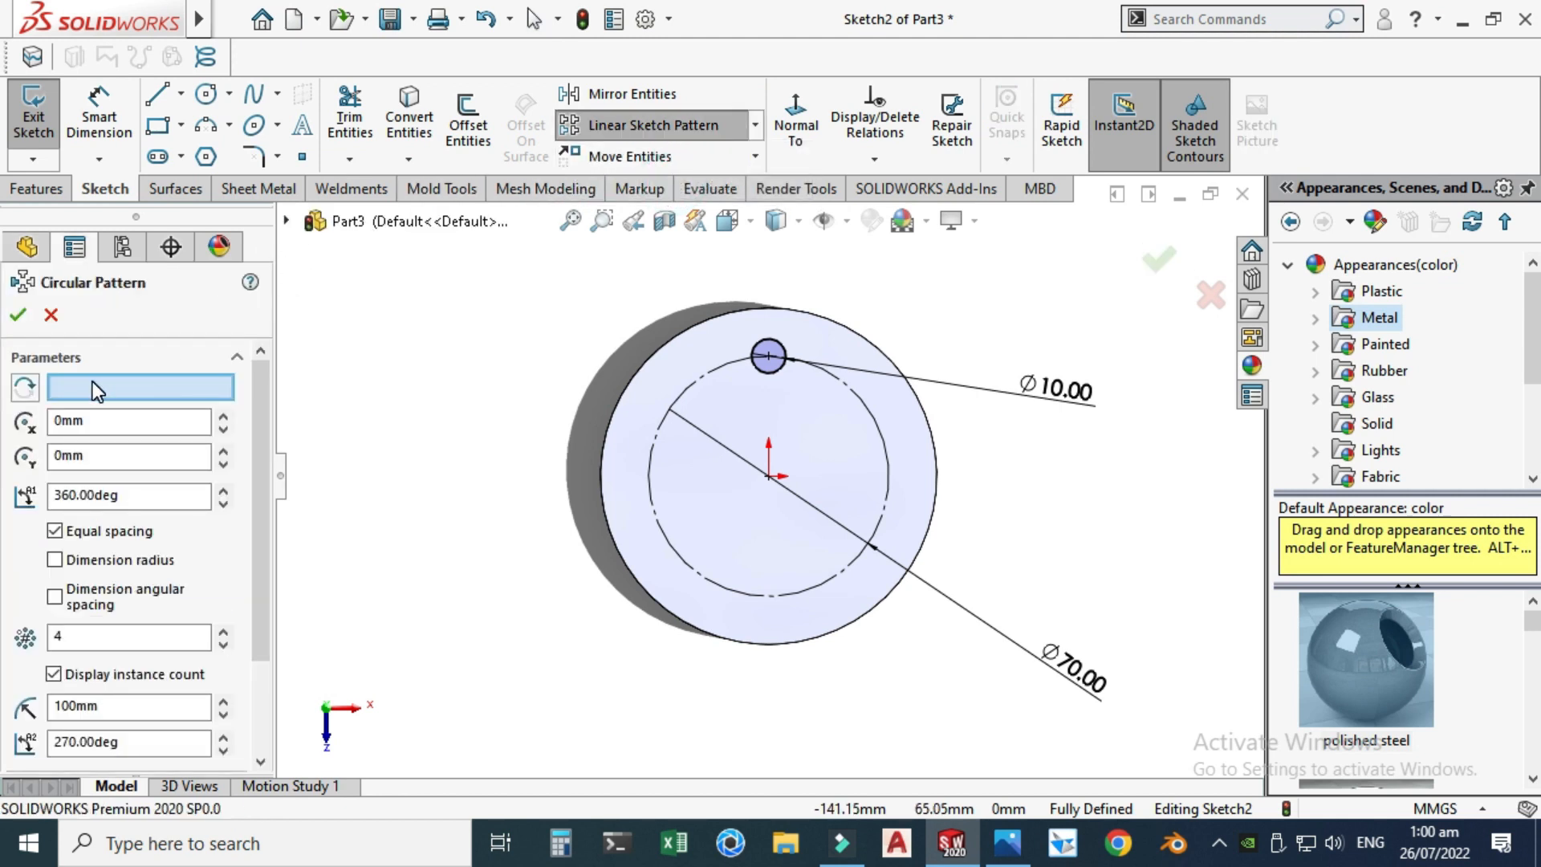
click(767, 356)
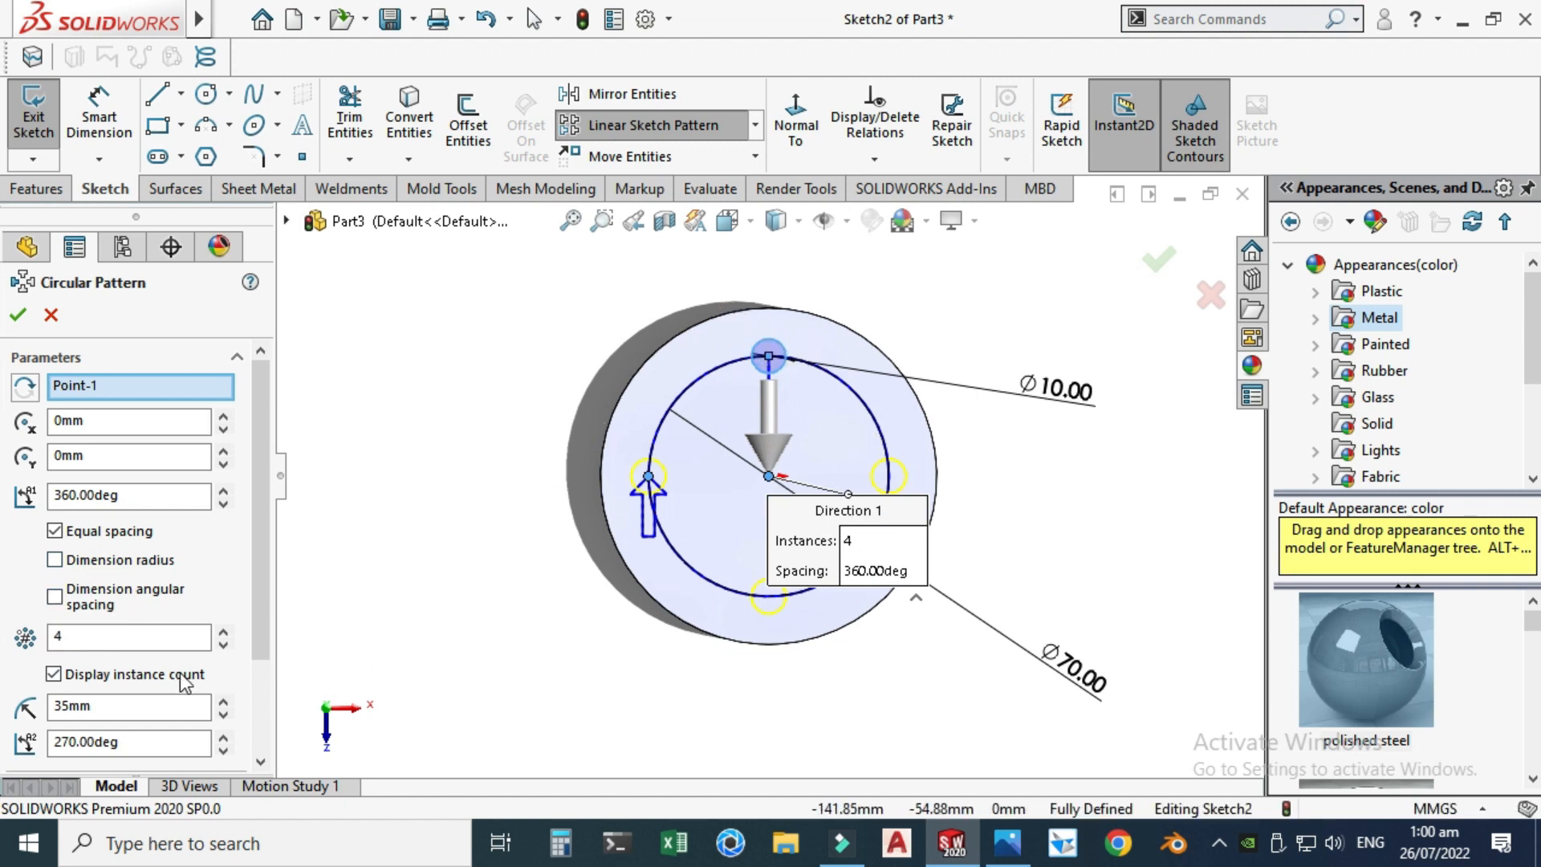
click(223, 631)
click(223, 630)
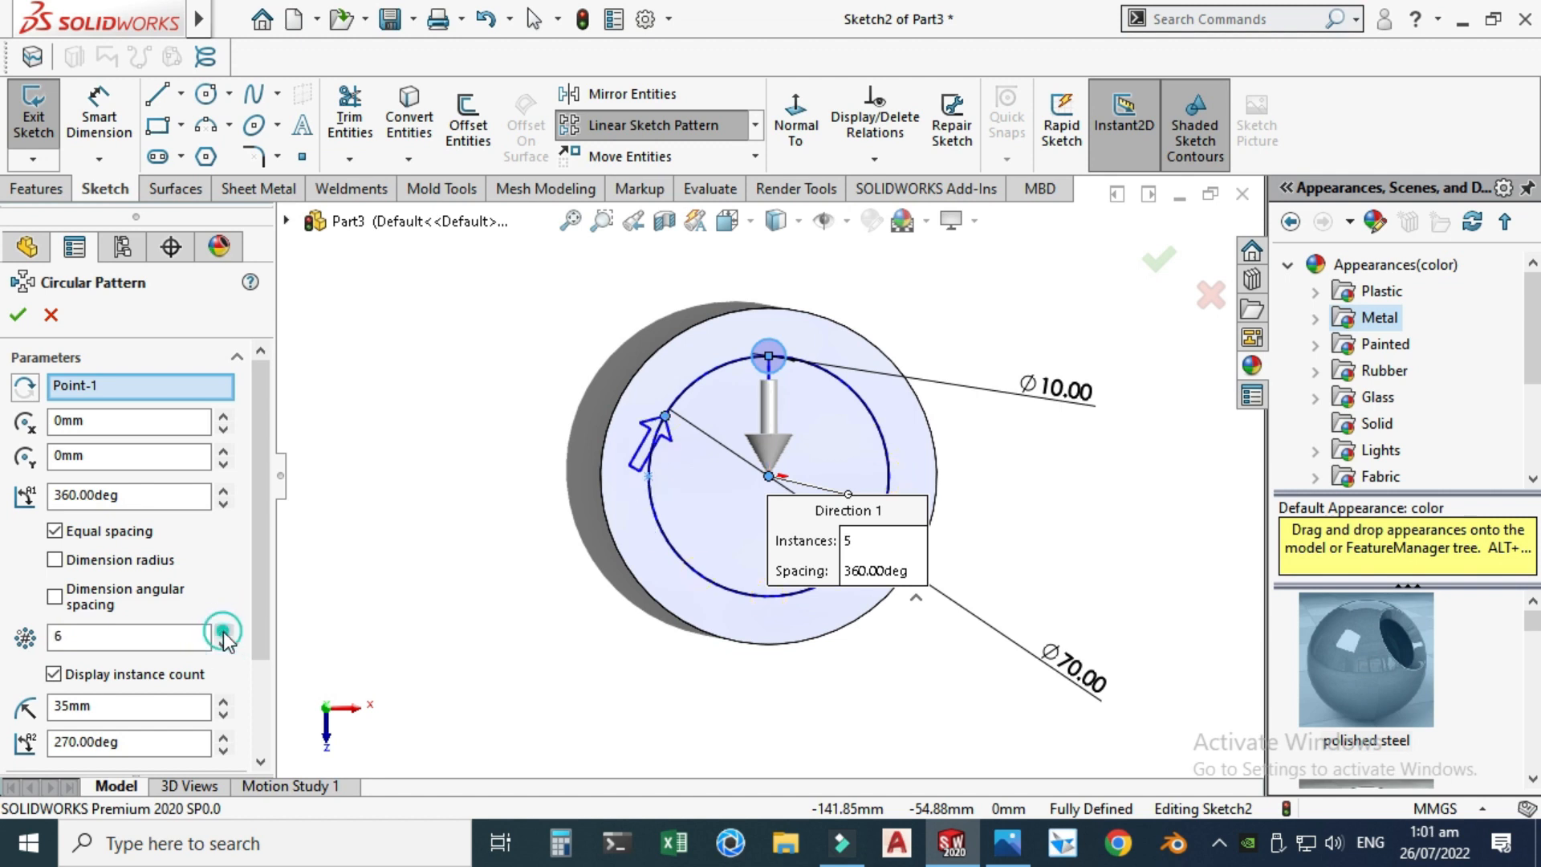
click(18, 315)
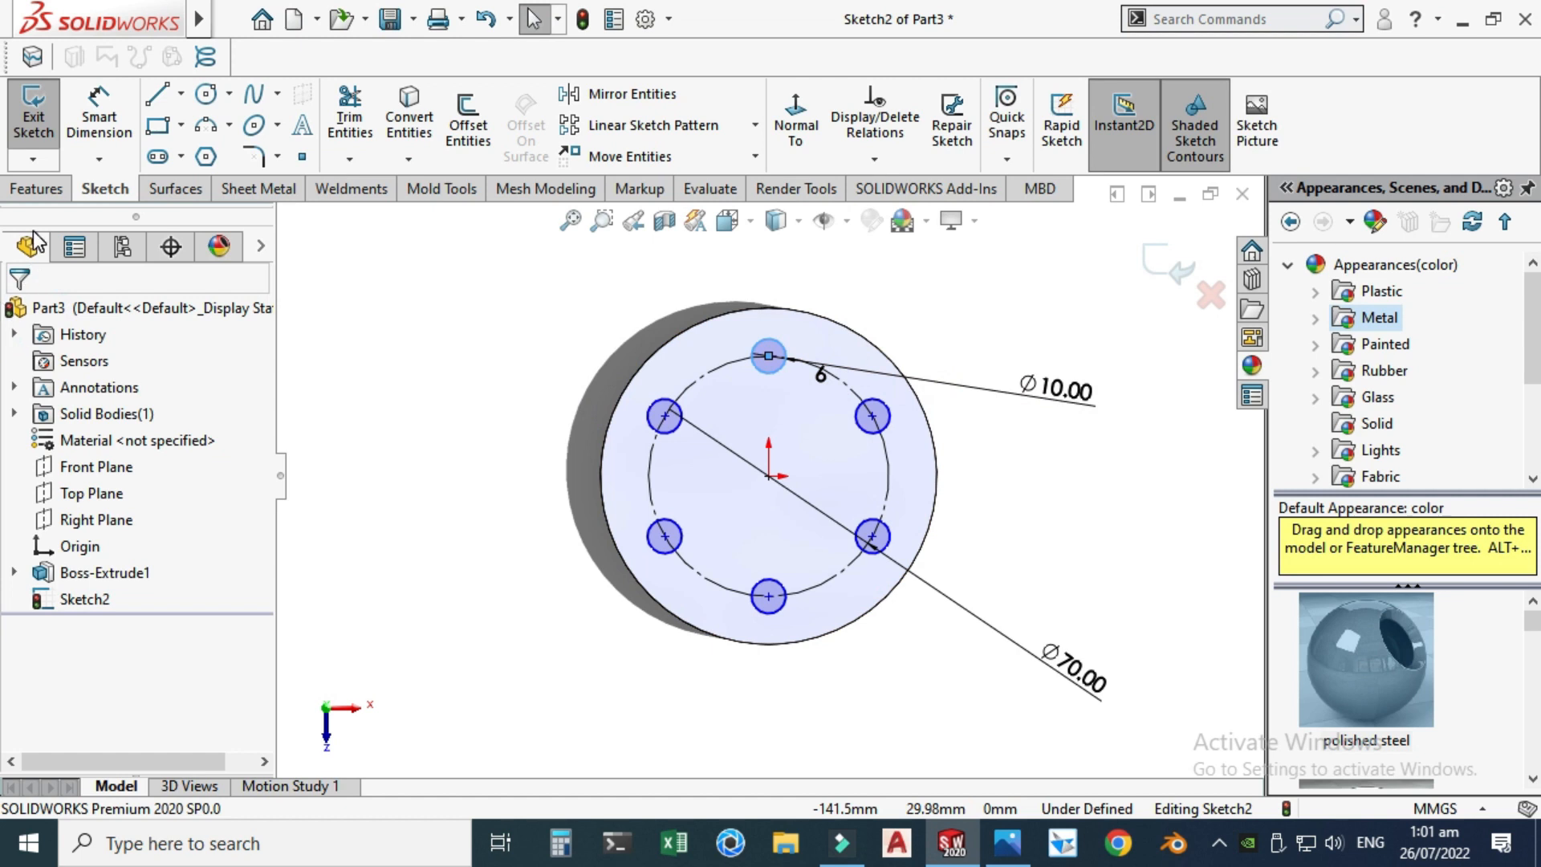
- Cut the six patterned hole circles through the disc using an Extruded Cut with the Through All end condition
click(35, 190)
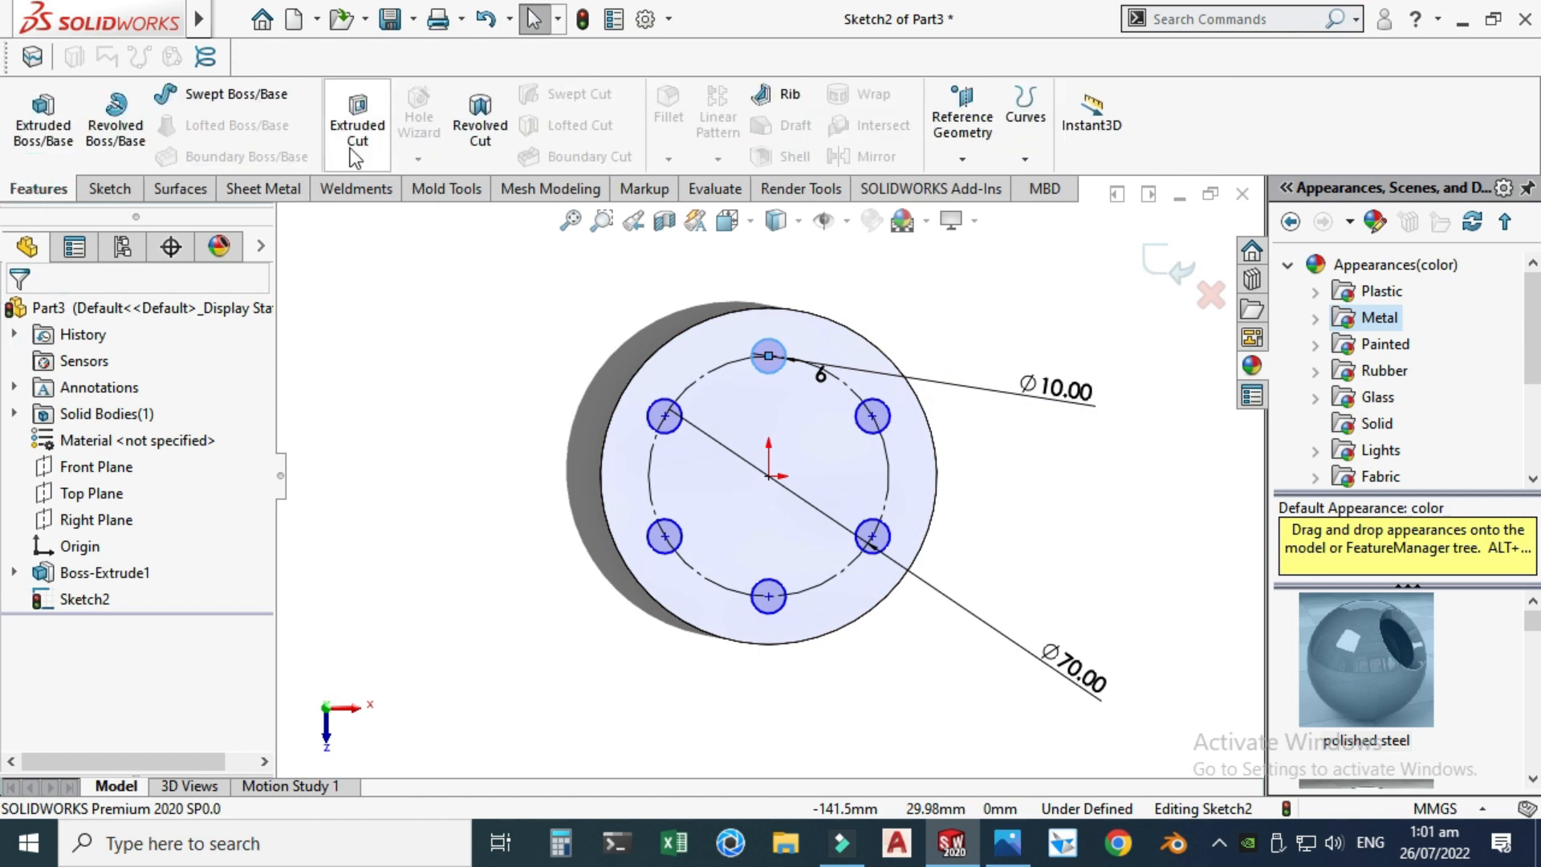
click(357, 113)
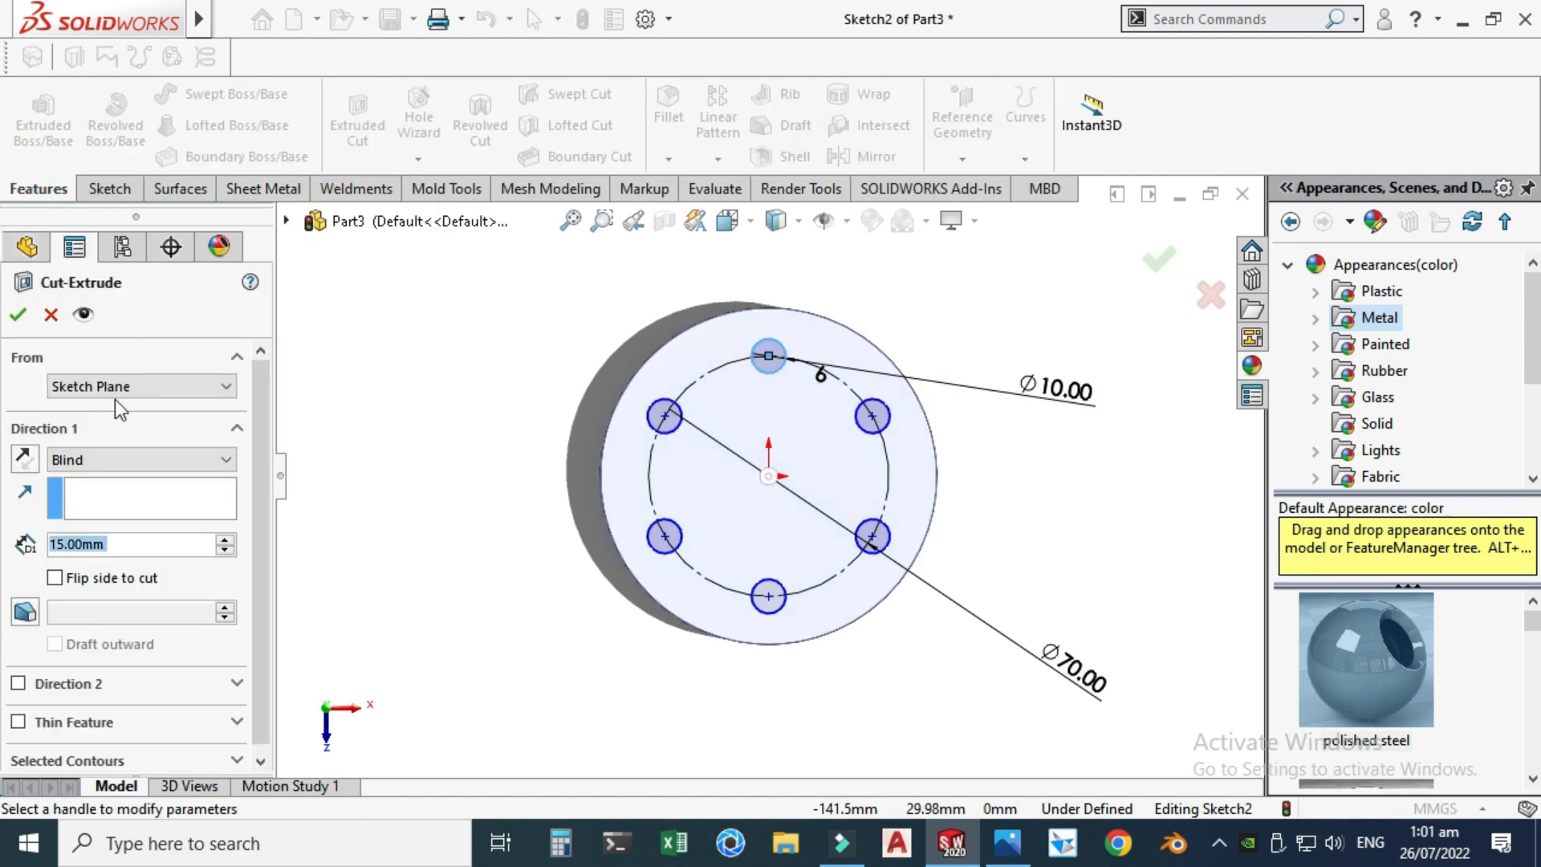
click(105, 461)
click(120, 499)
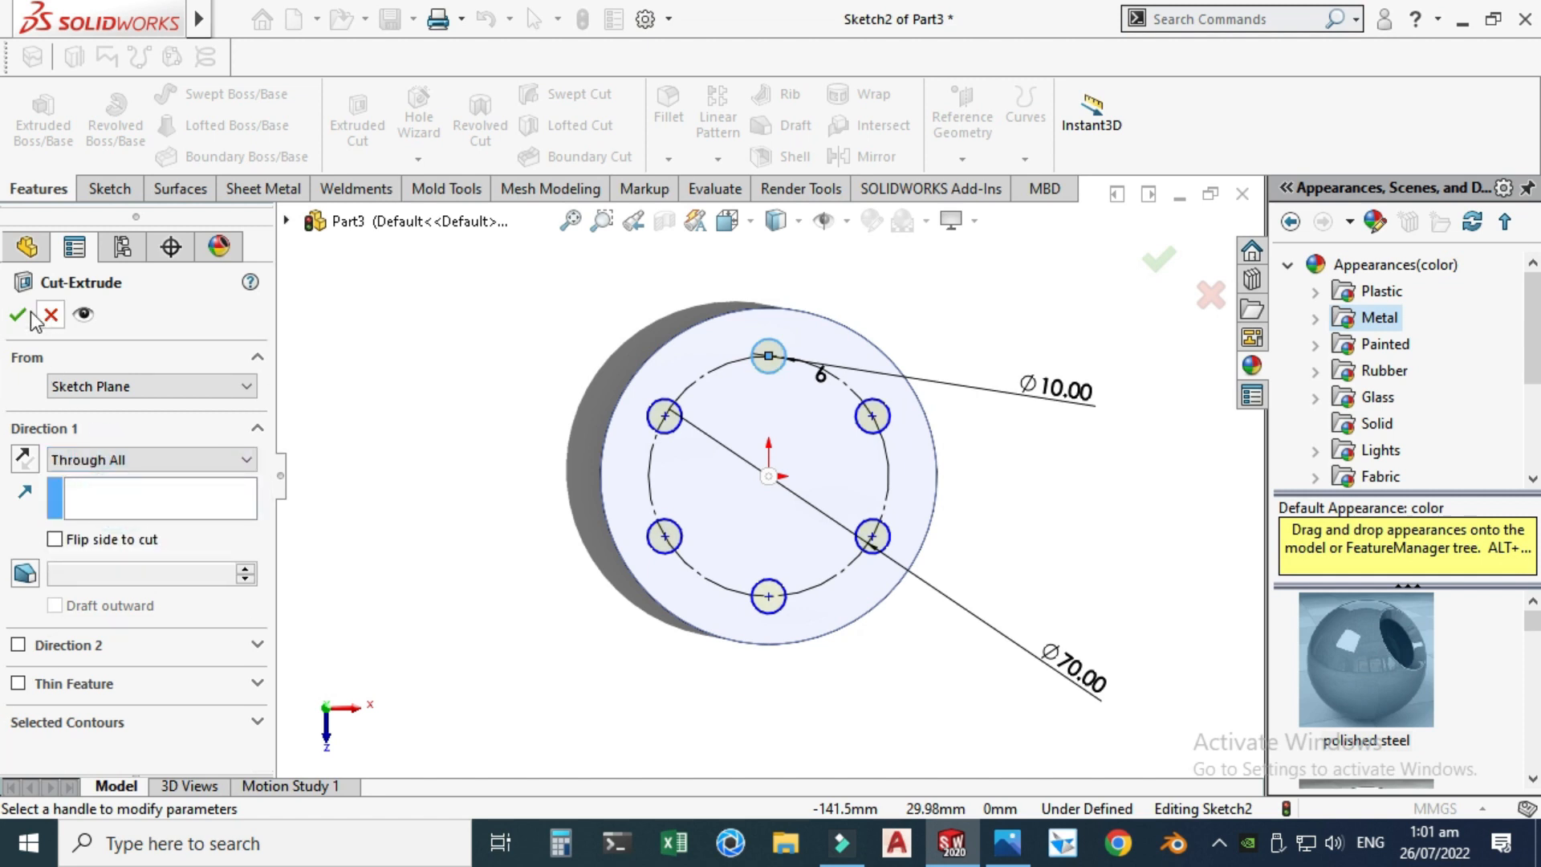
click(20, 313)
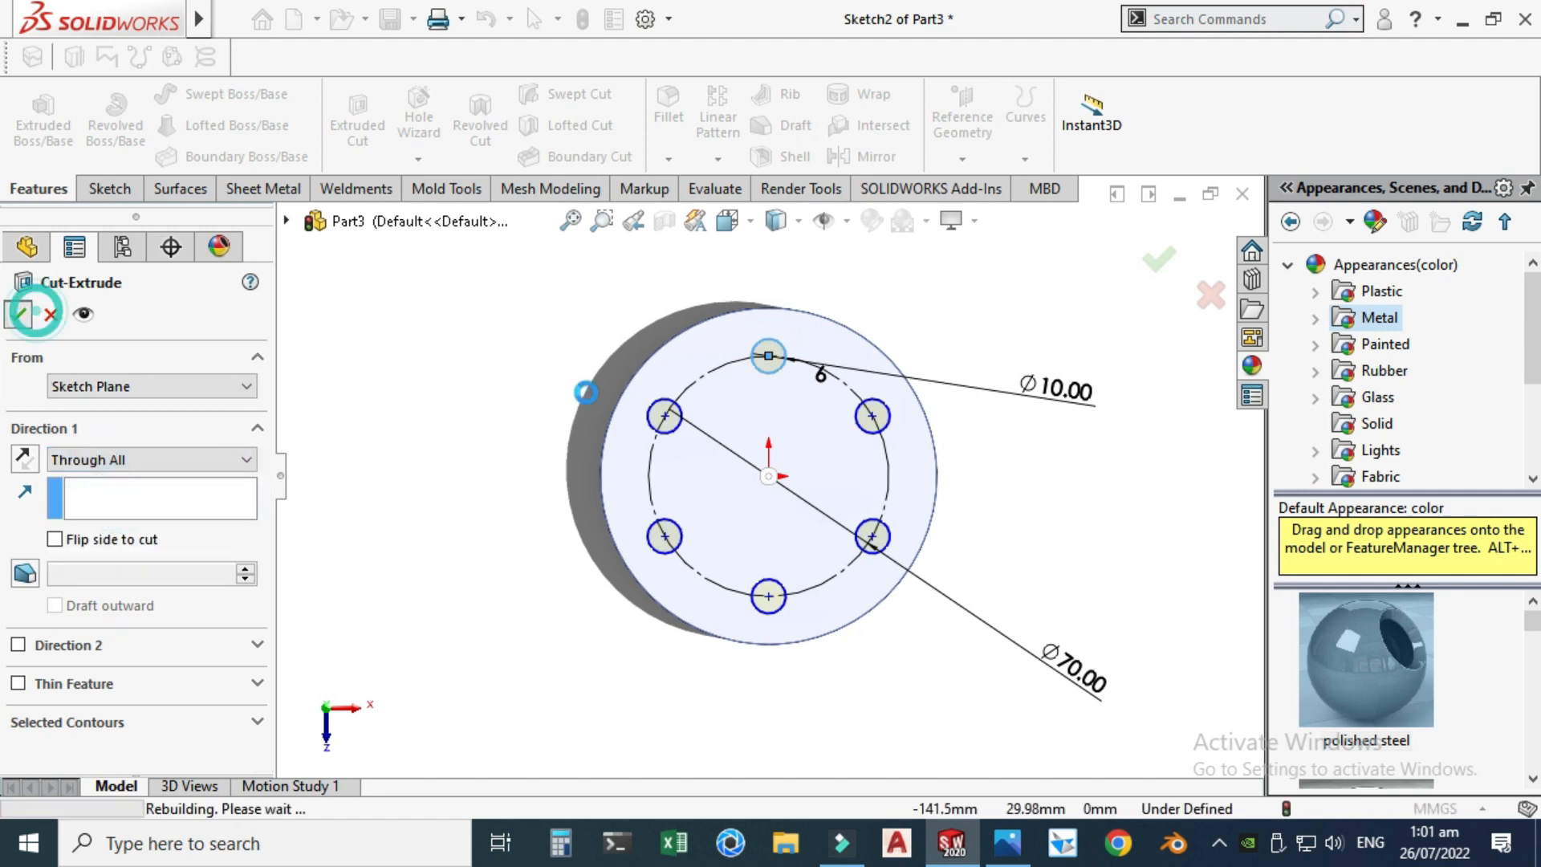
- Check the reference drawing for the hub and start a new sketch on the disc's upper face
right_click(589, 318)
mouse_move(686, 366)
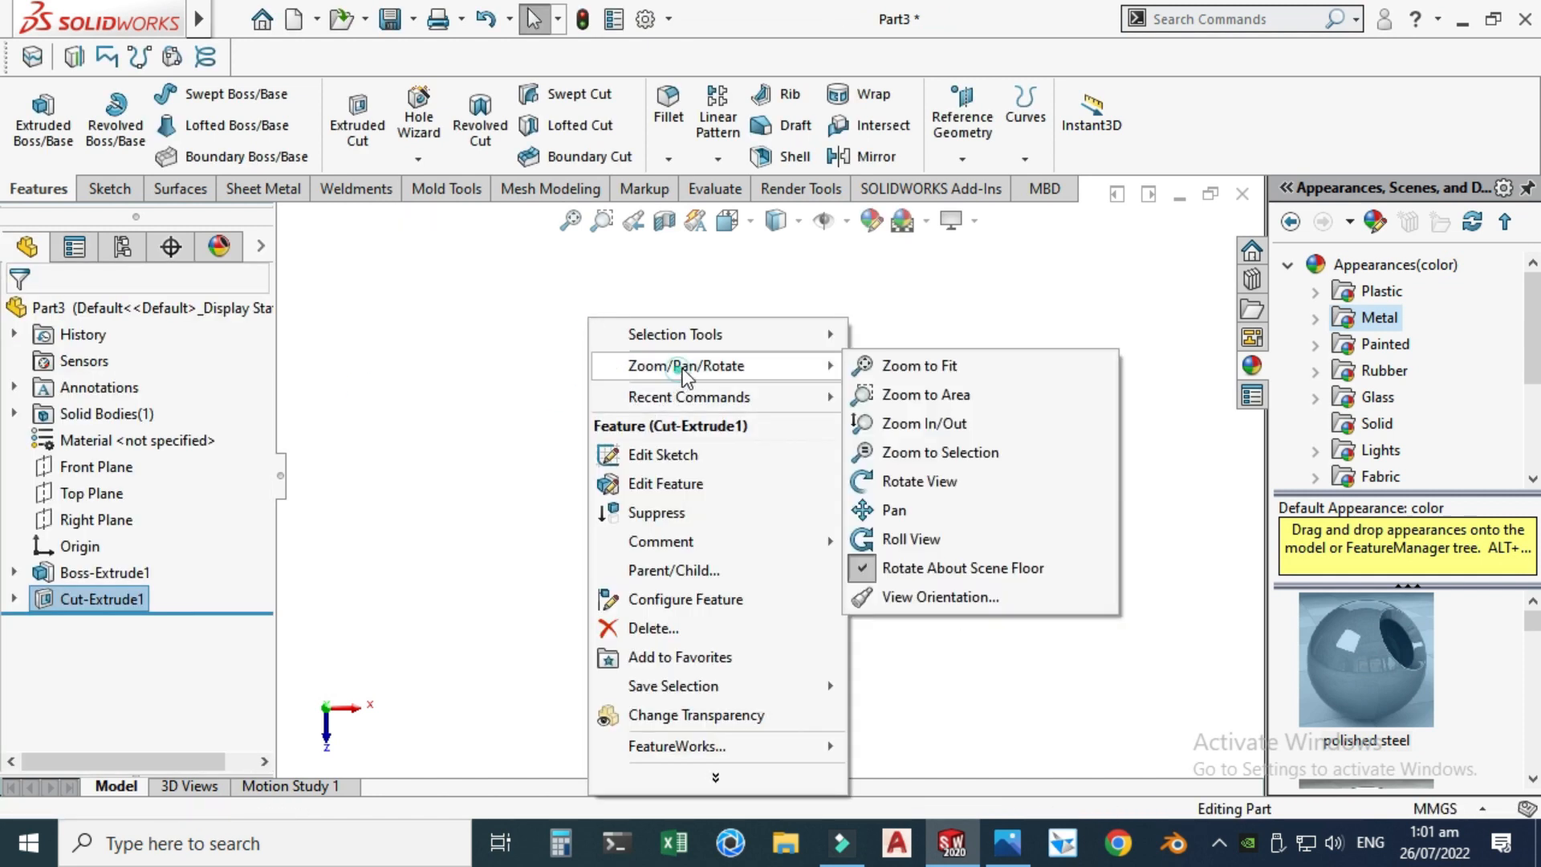
click(952, 480)
drag(819, 544, 749, 316)
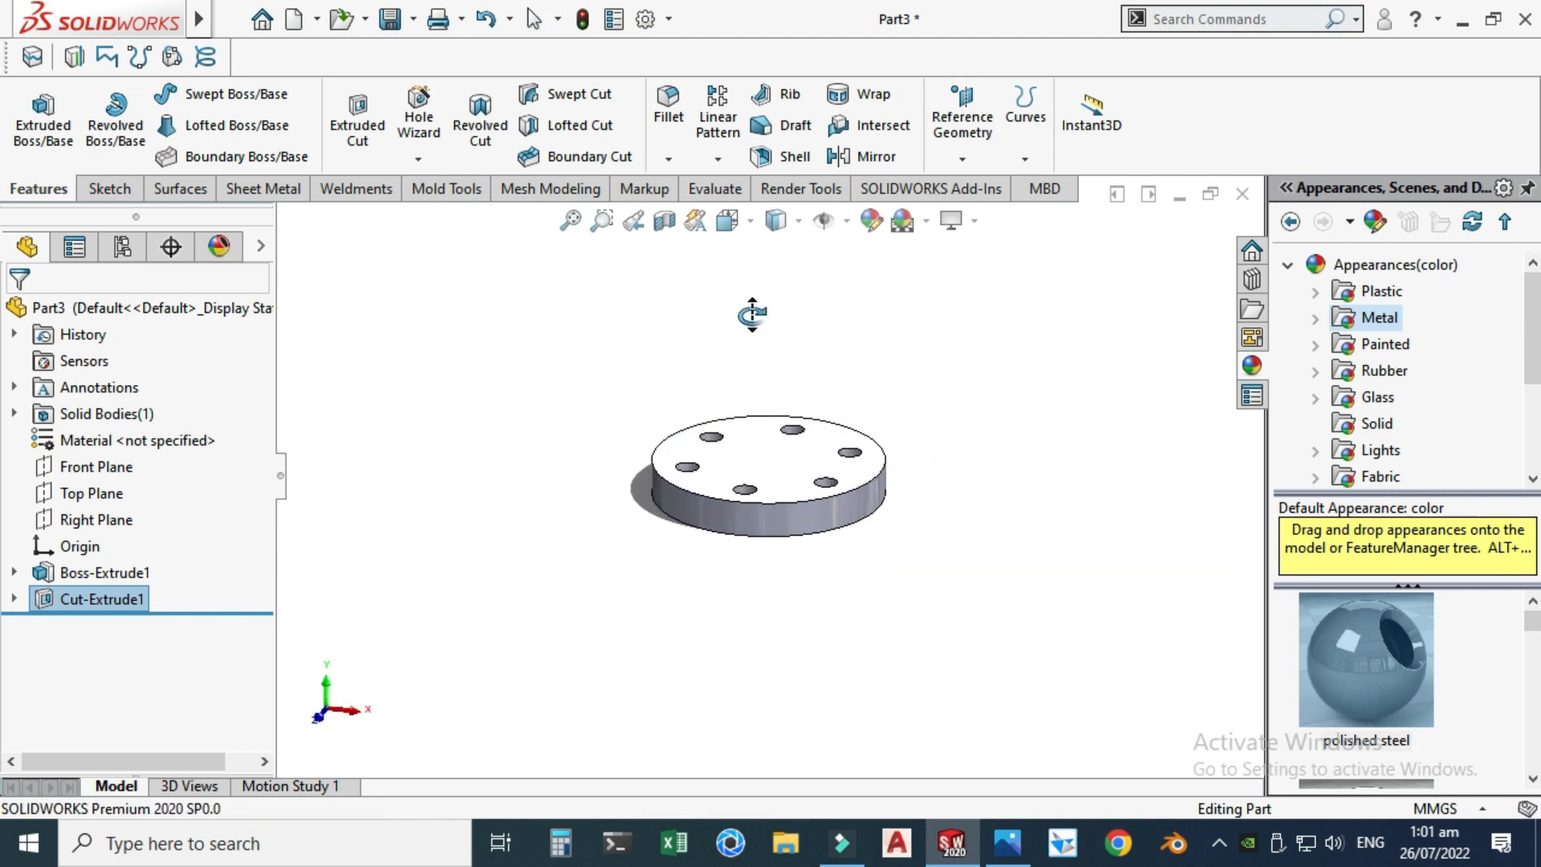
drag(771, 500, 739, 396)
key(alt+Tab)
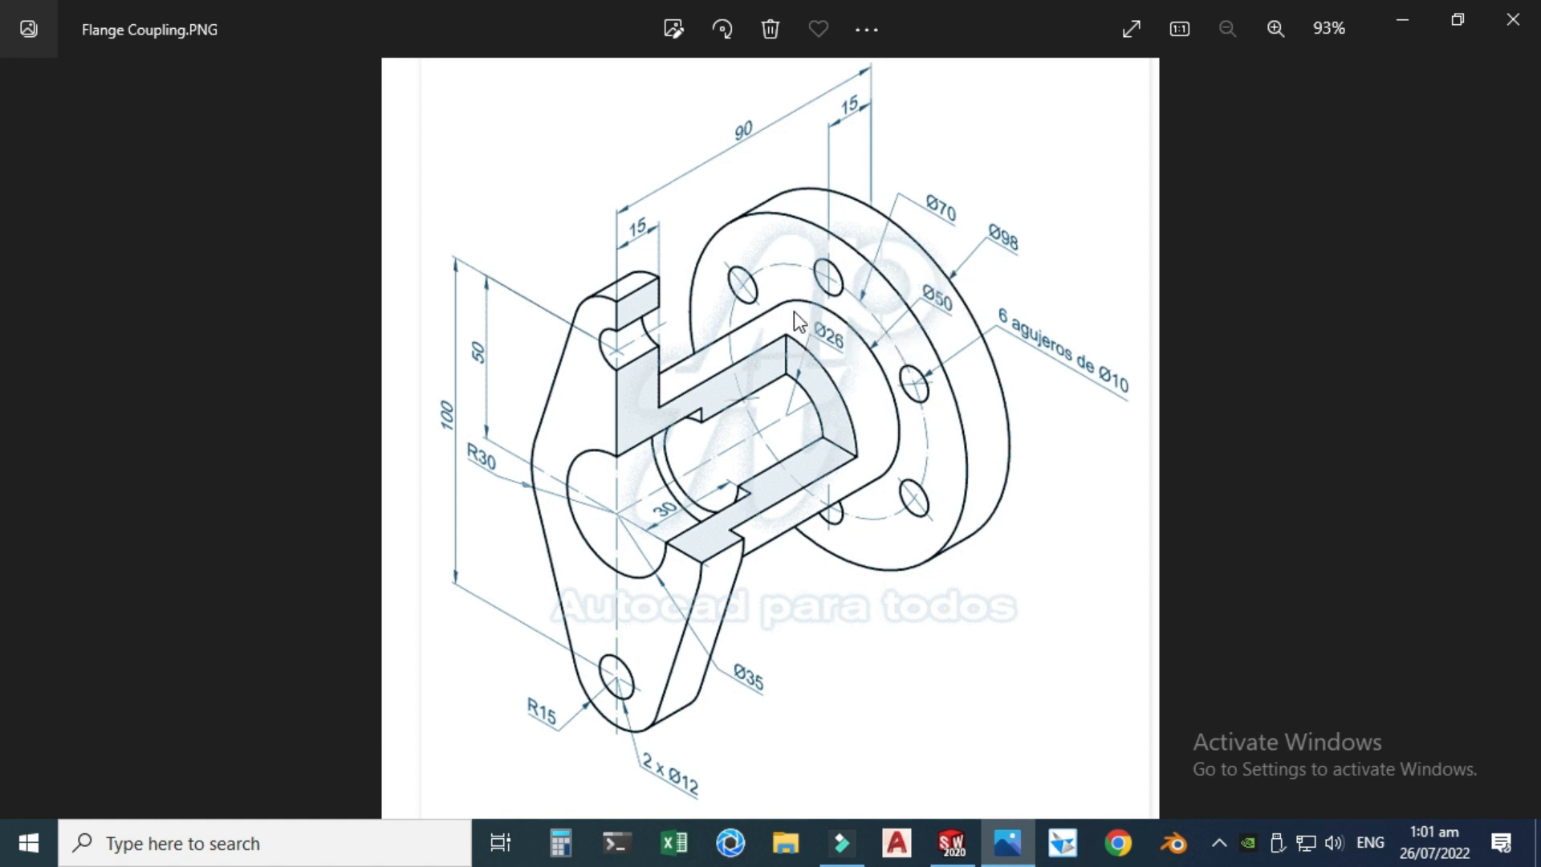
click(969, 840)
scroll(715, 409, down, 3)
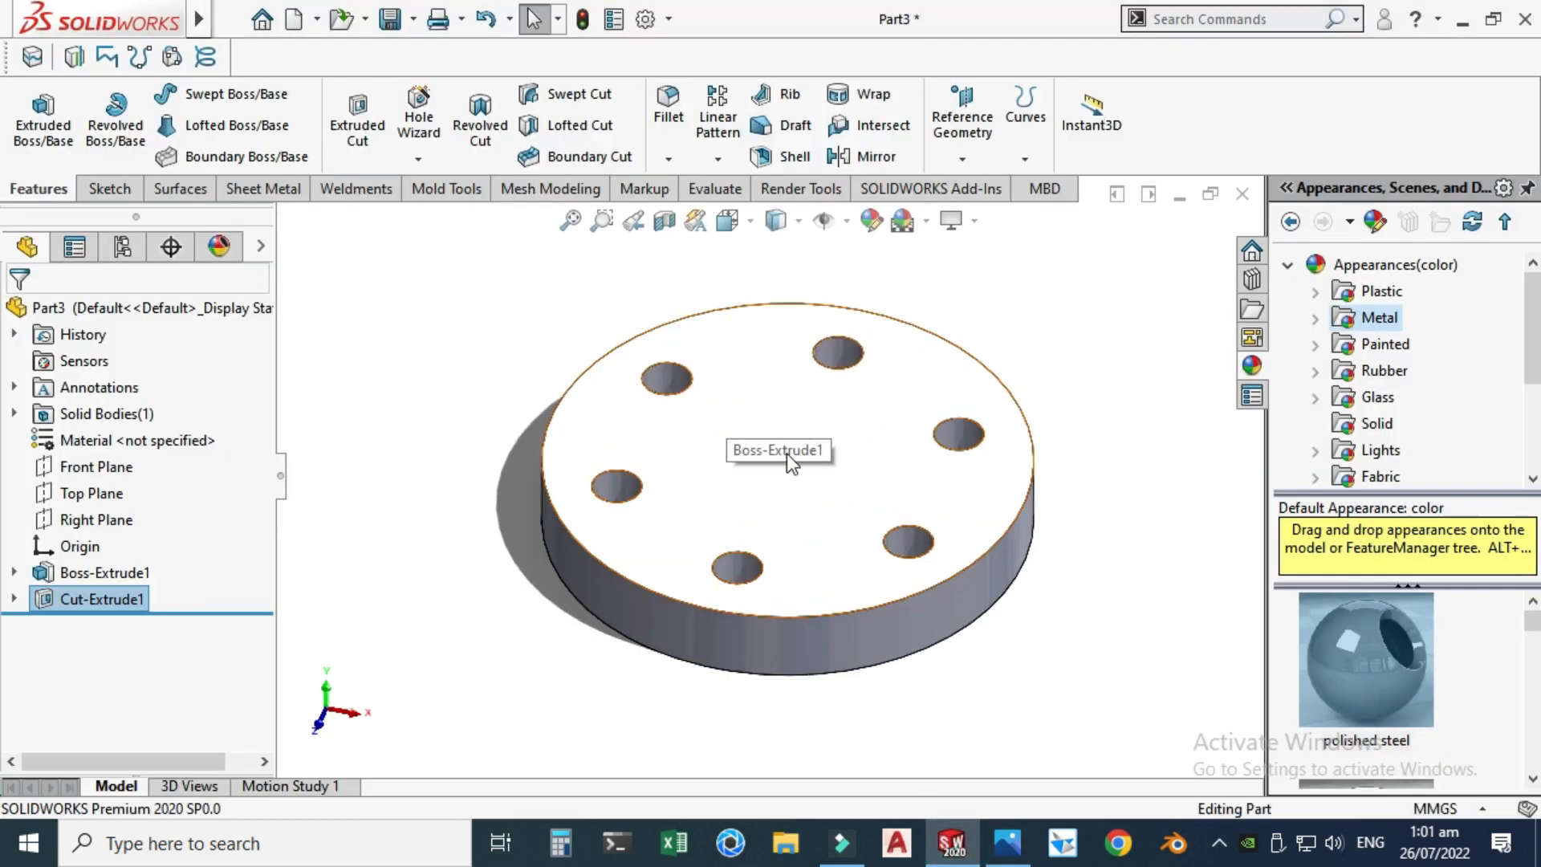
click(790, 458)
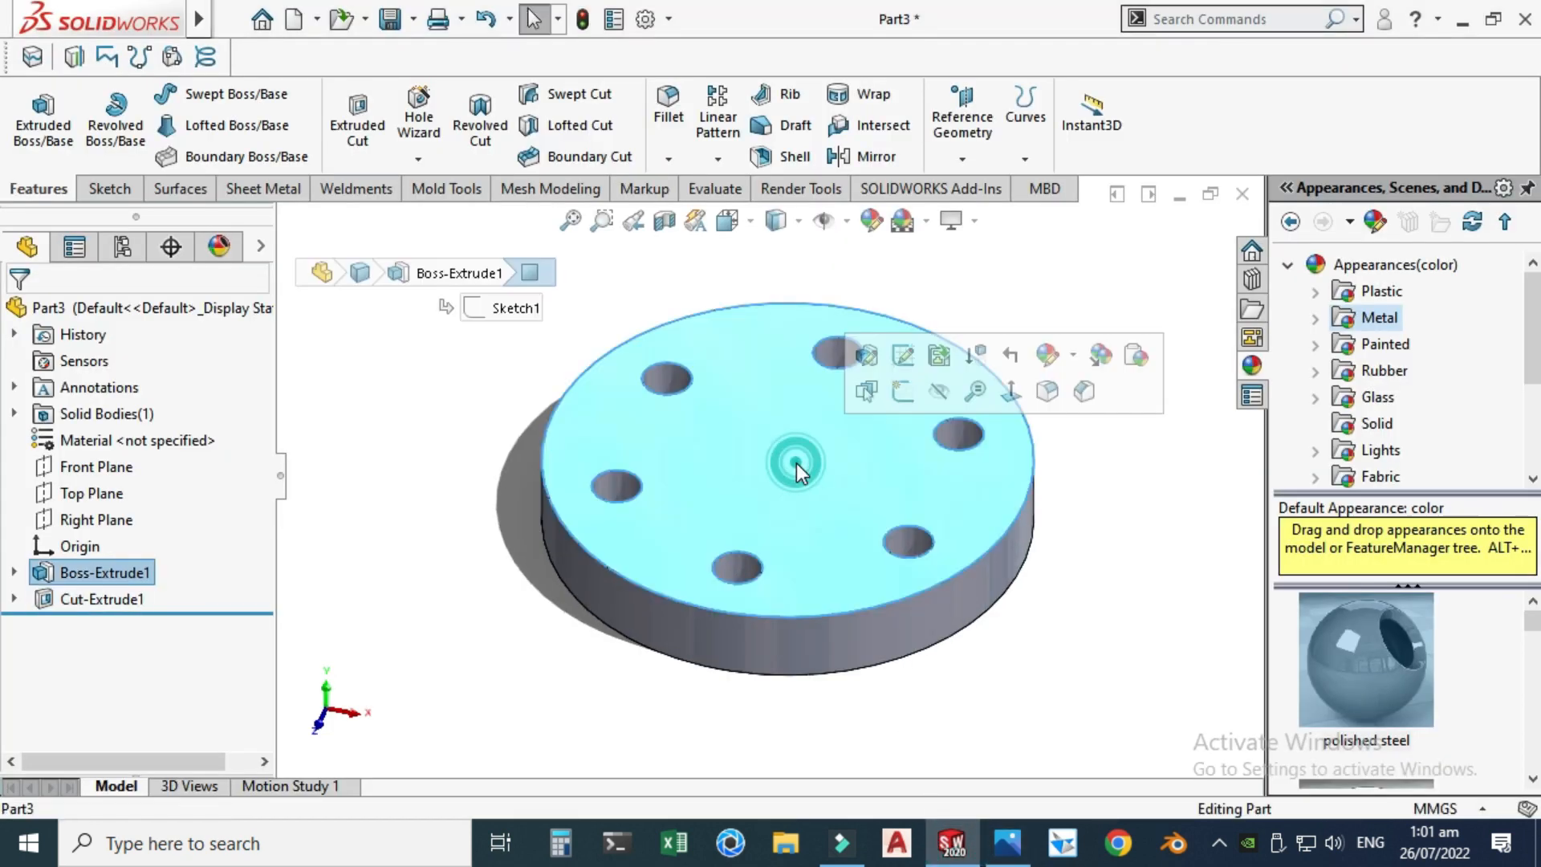
click(902, 391)
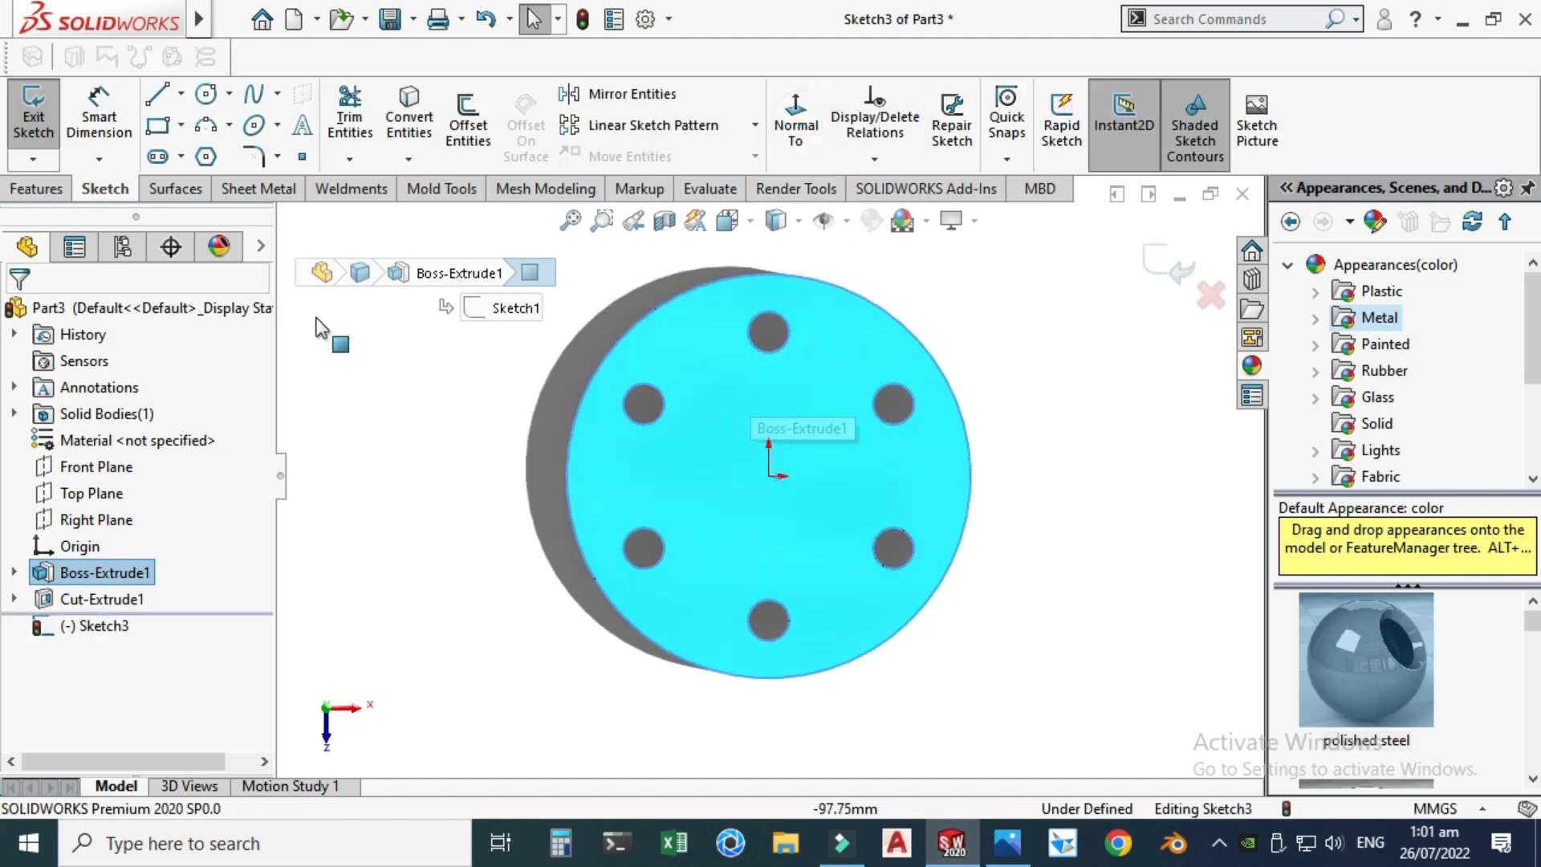
- Draw two concentric circles centred on the origin, about 47 mm and about 33 mm in diameter
click(206, 94)
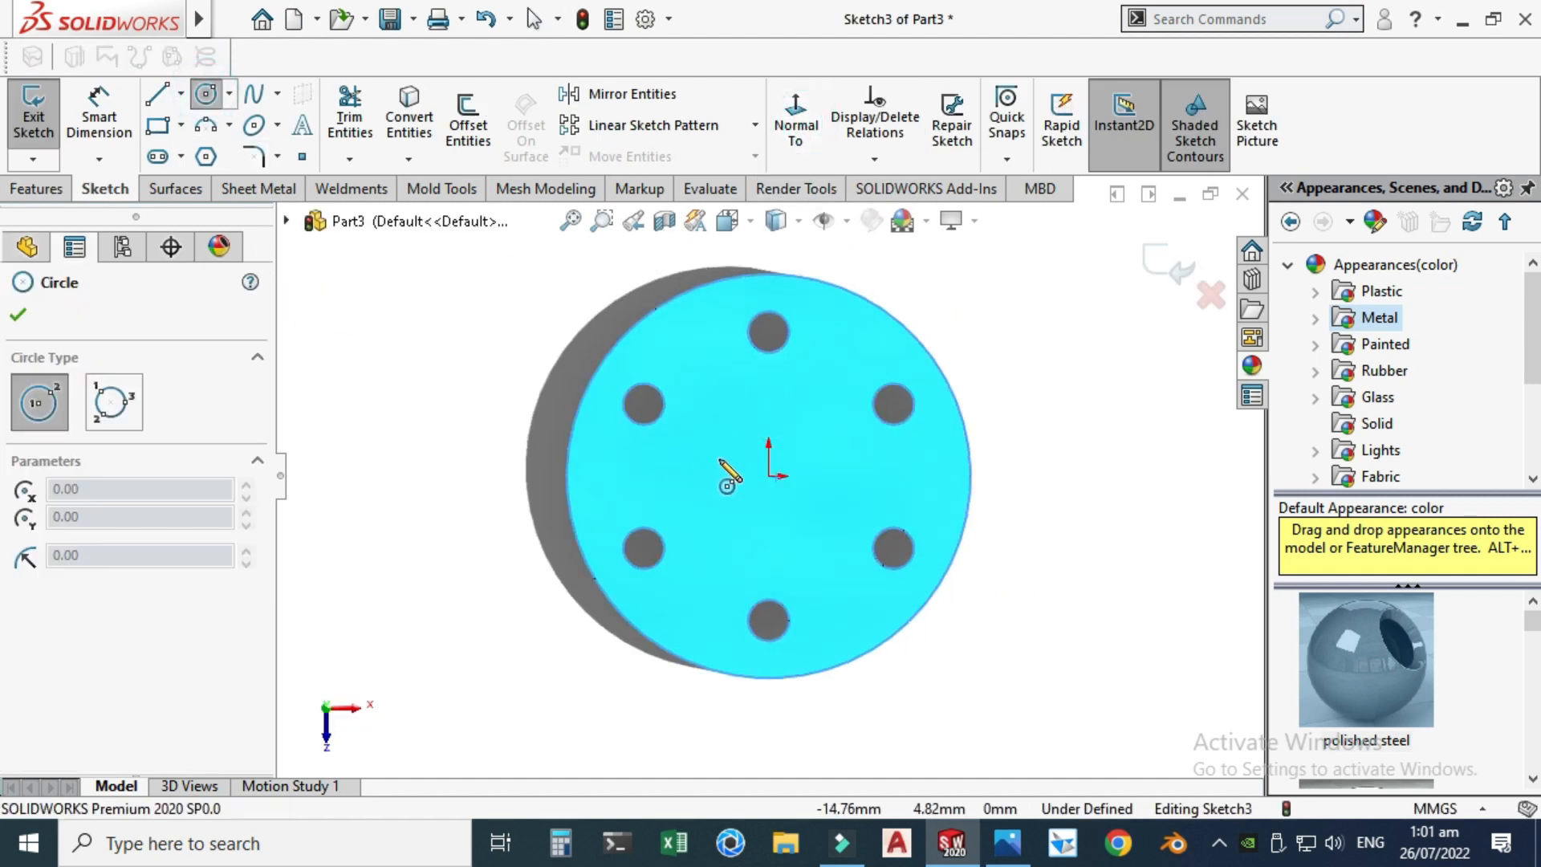
click(769, 477)
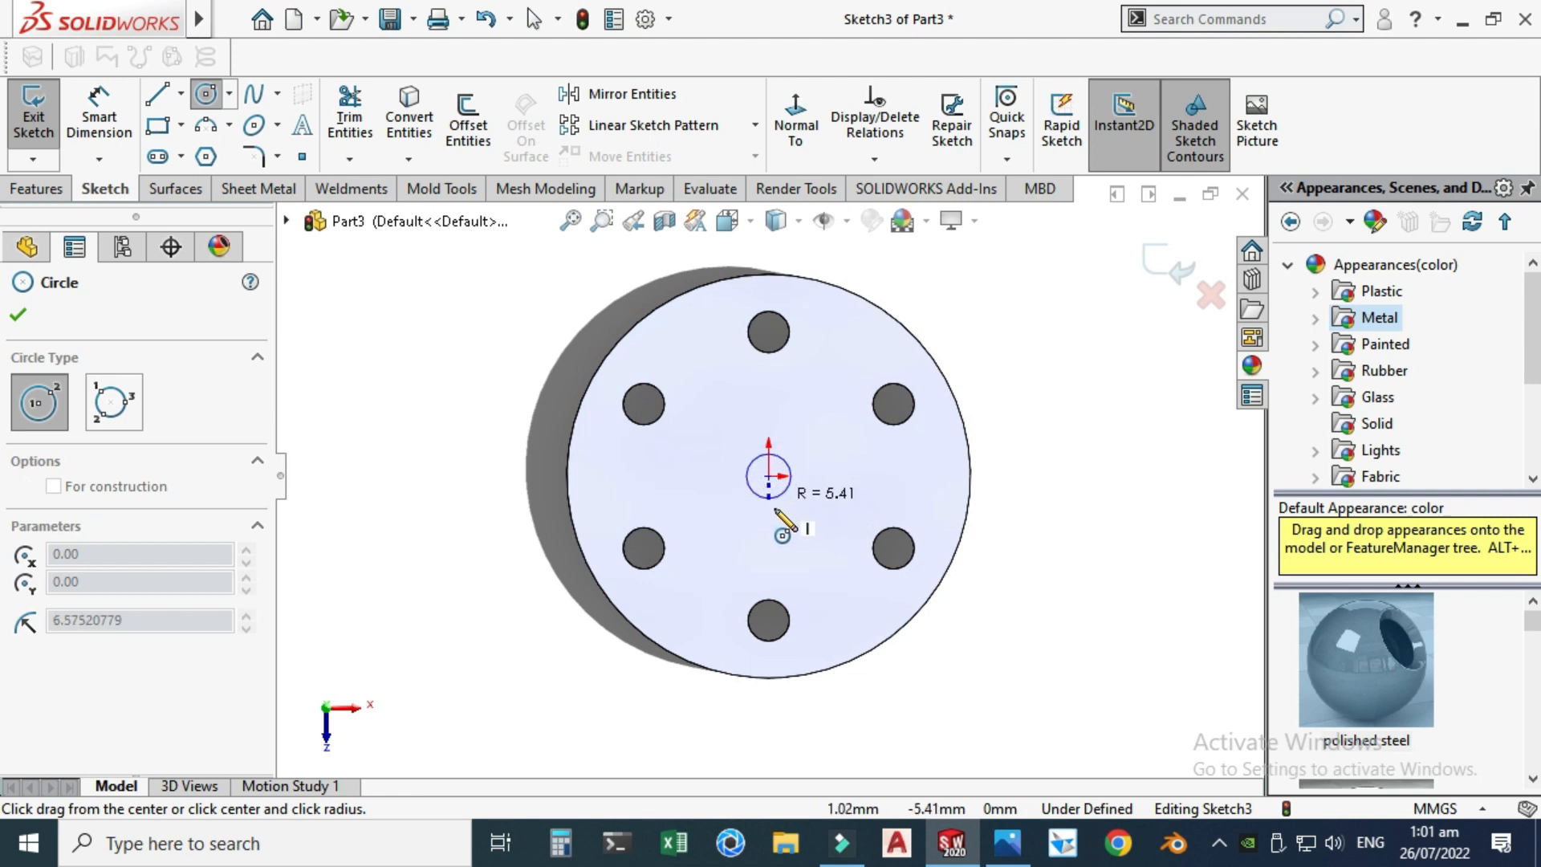
click(788, 572)
click(769, 477)
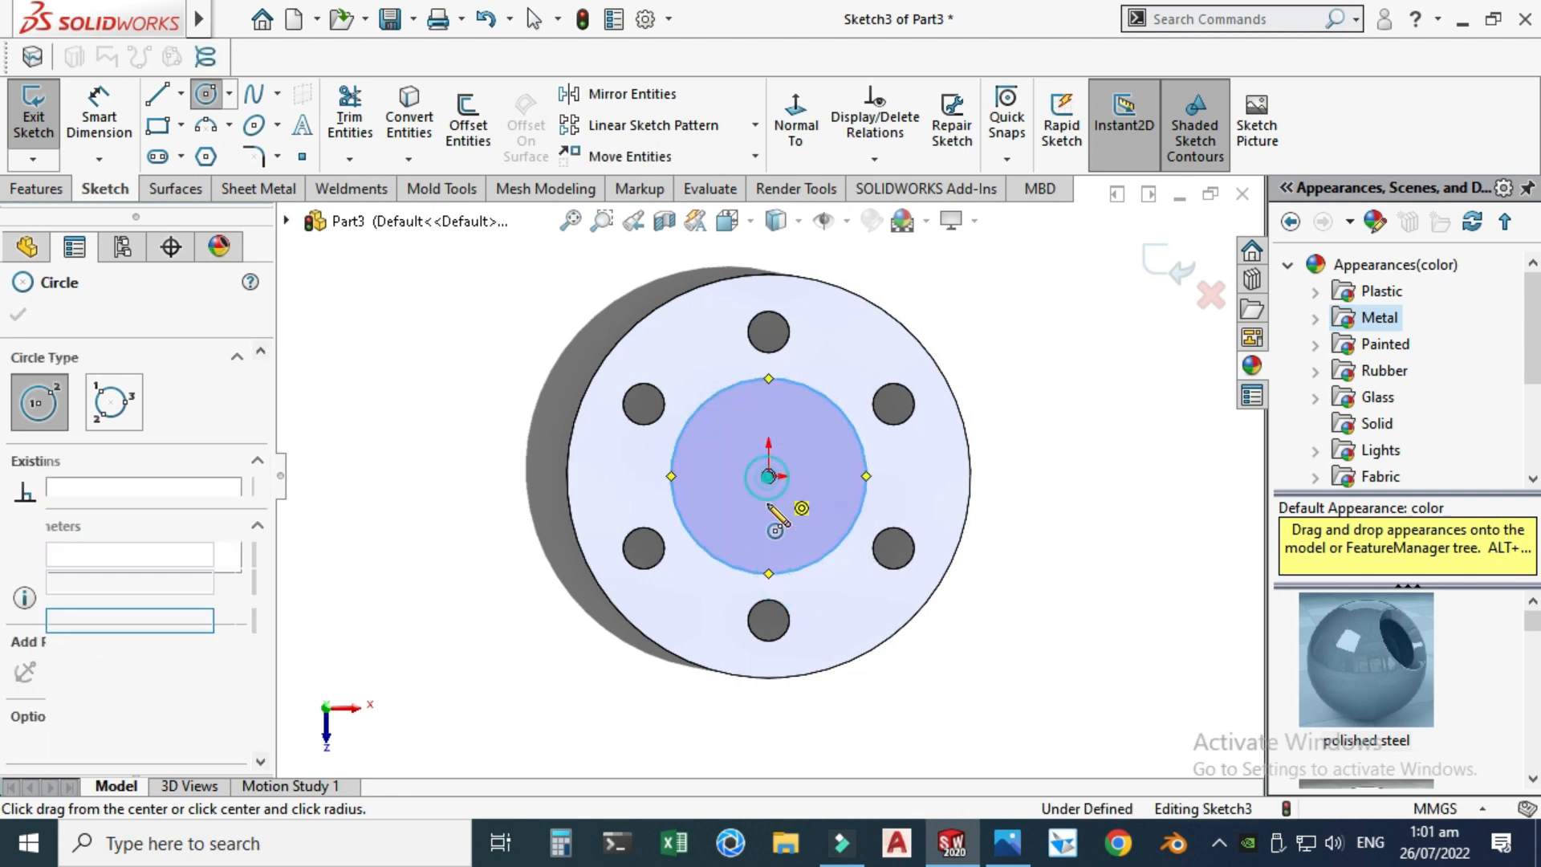
click(784, 543)
key(Escape)
- Dimension the outer circle's diameter at 50 mm and the inner circle's diameter at 26 mm
click(99, 121)
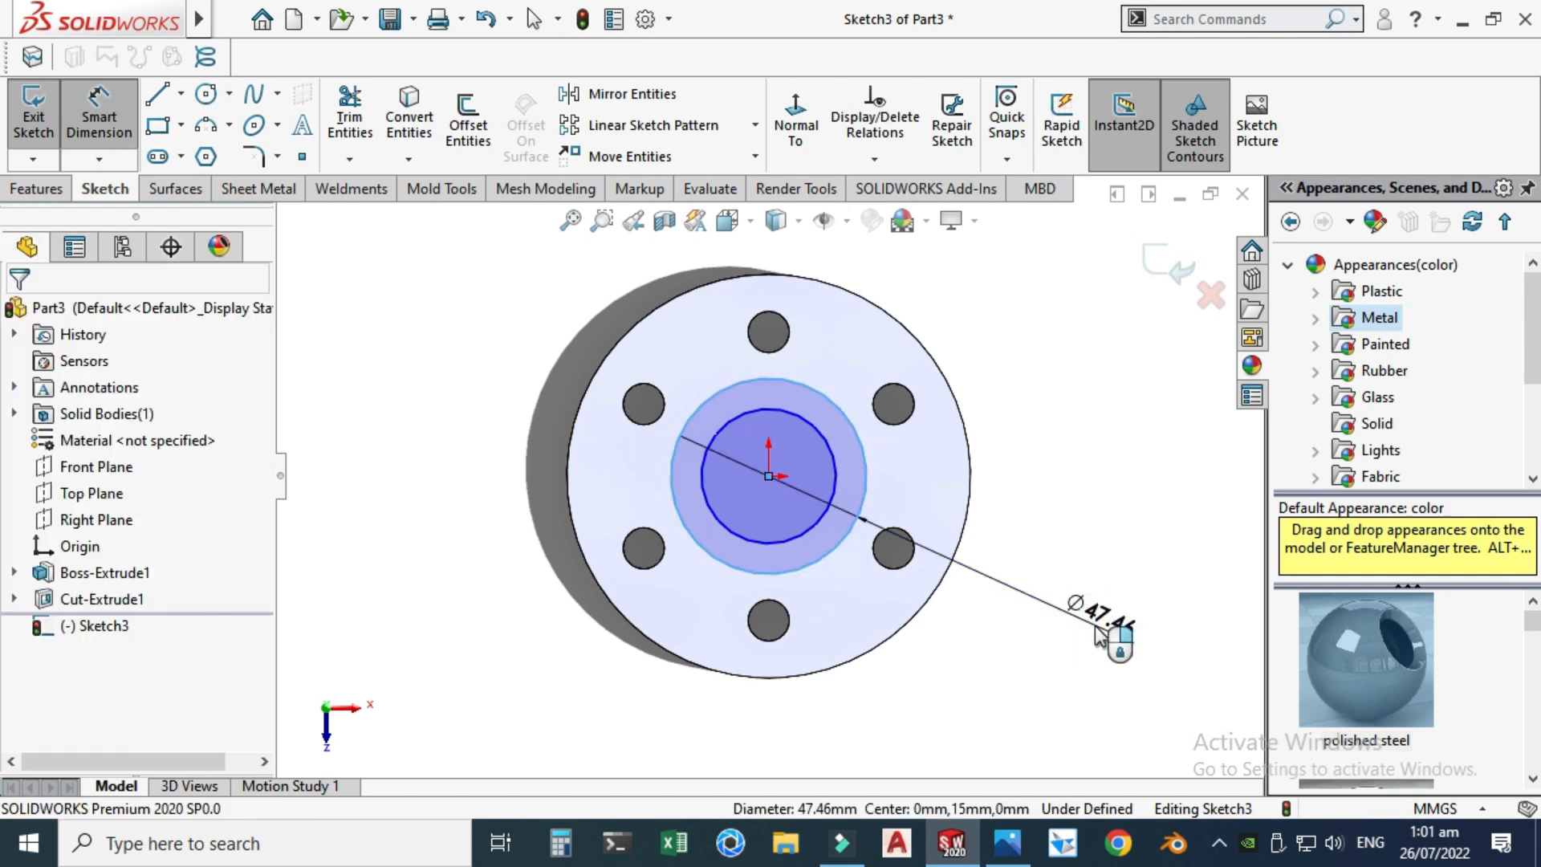
click(1095, 623)
text(50)
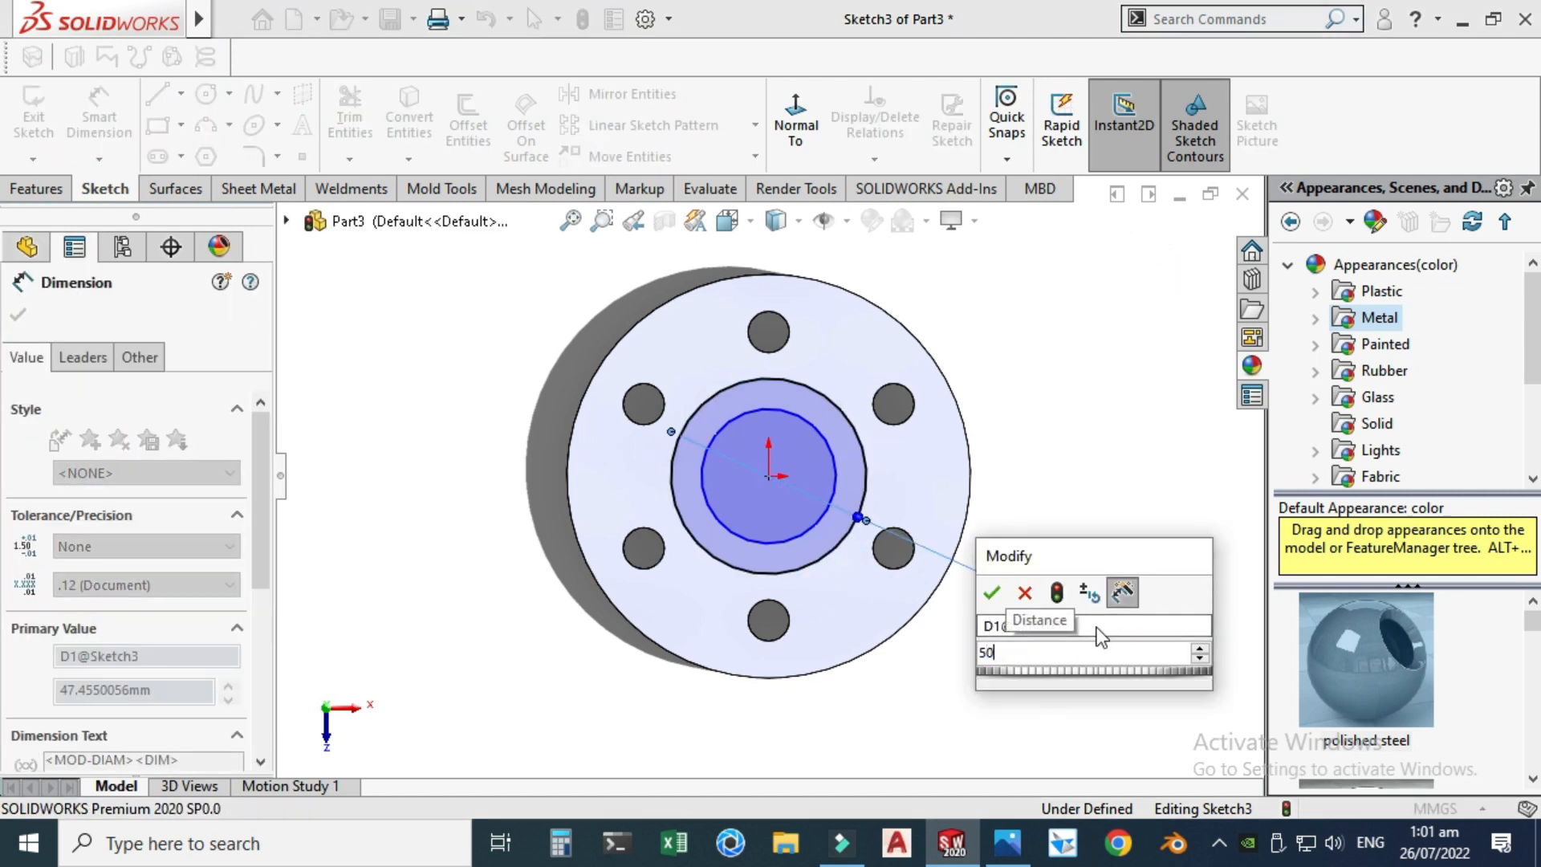
key(Return)
click(830, 455)
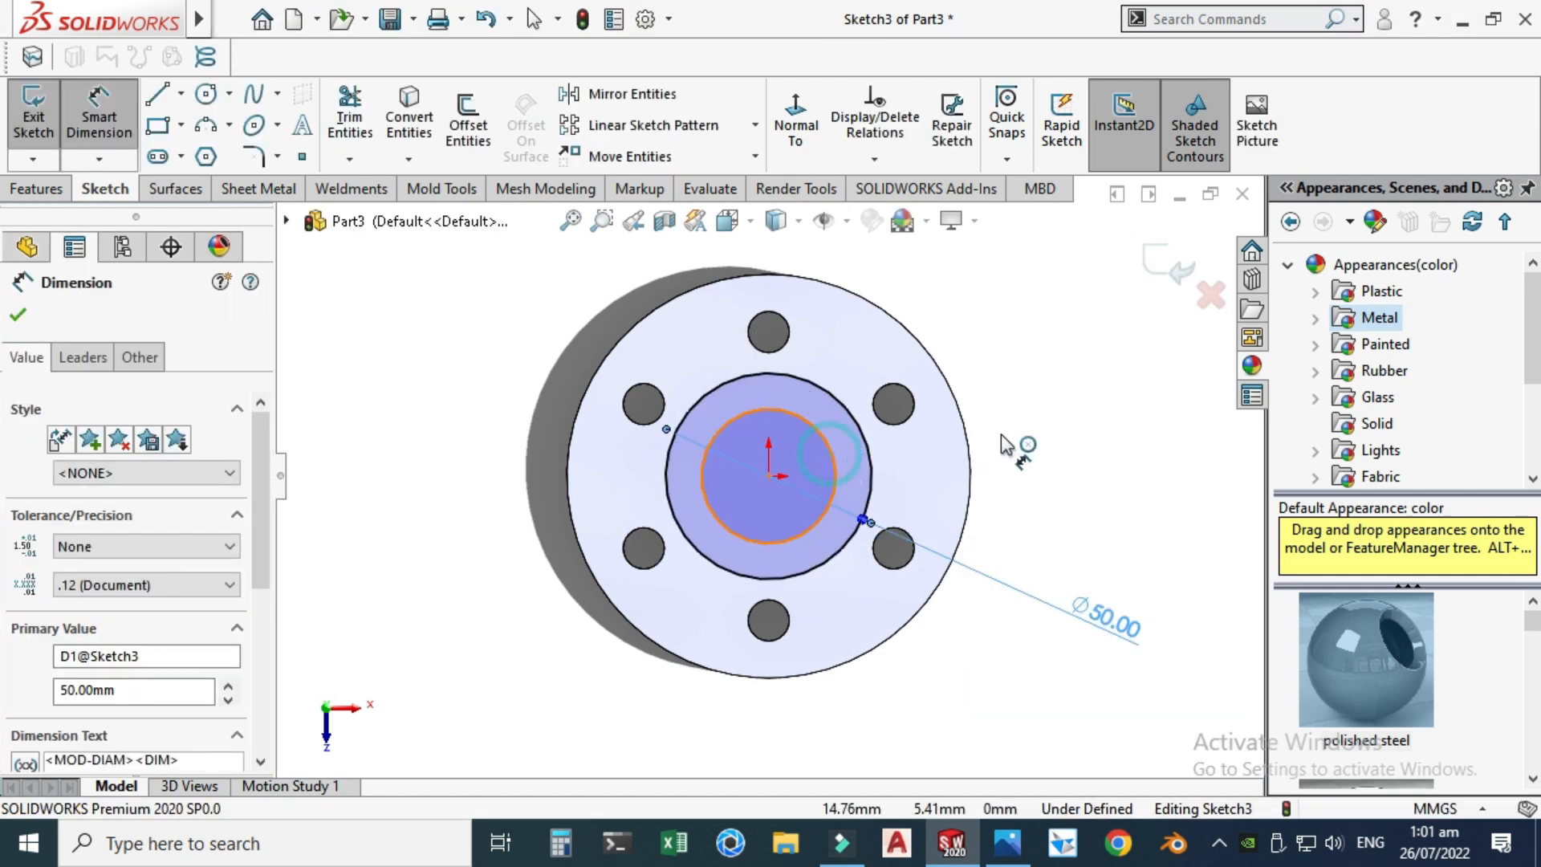
click(1043, 433)
text(36)
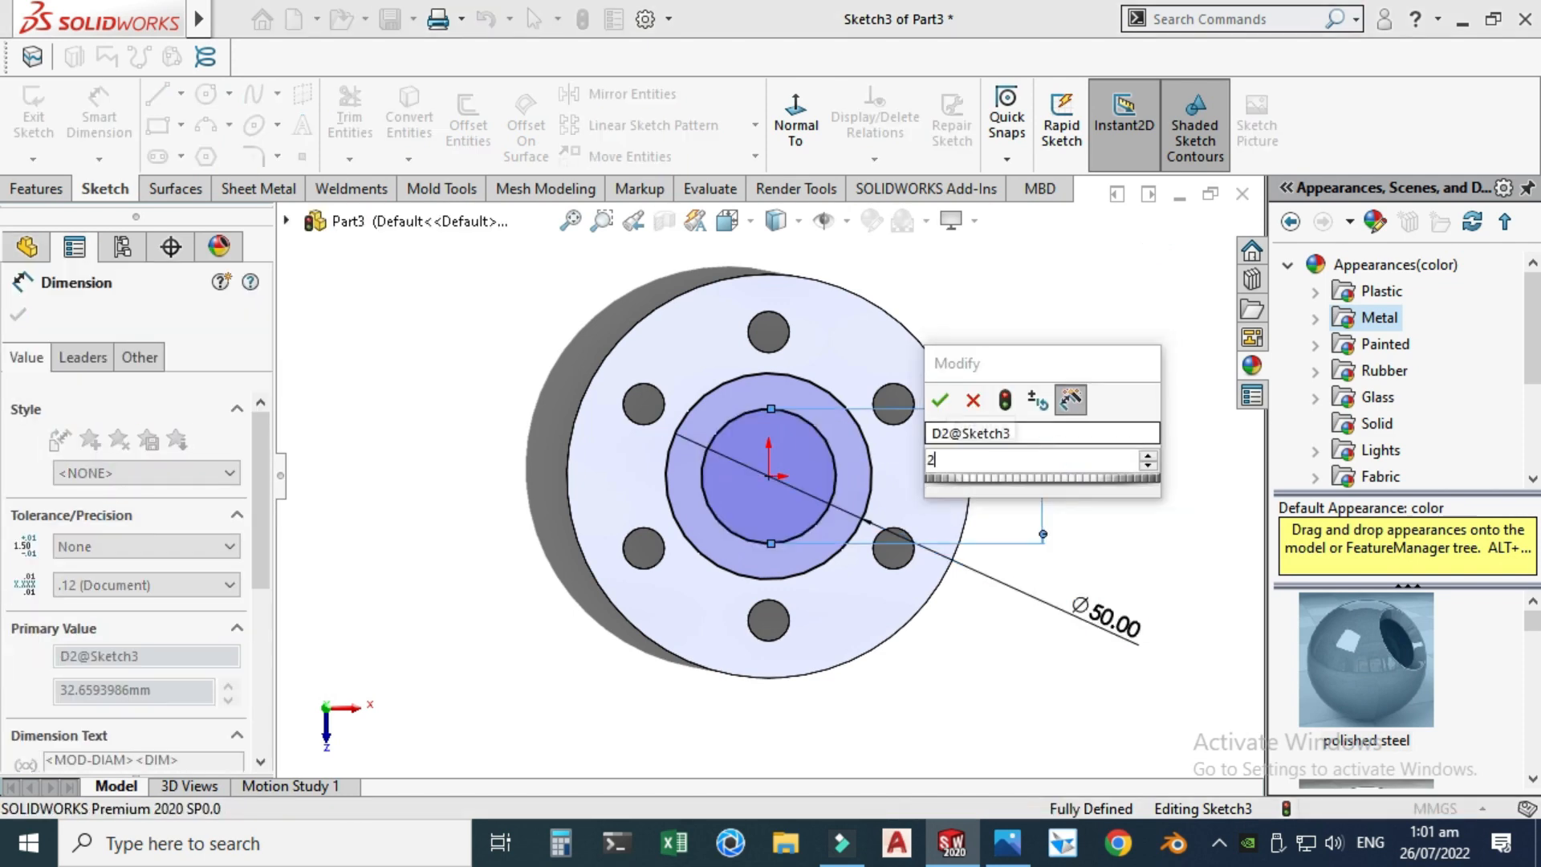
key(Return)
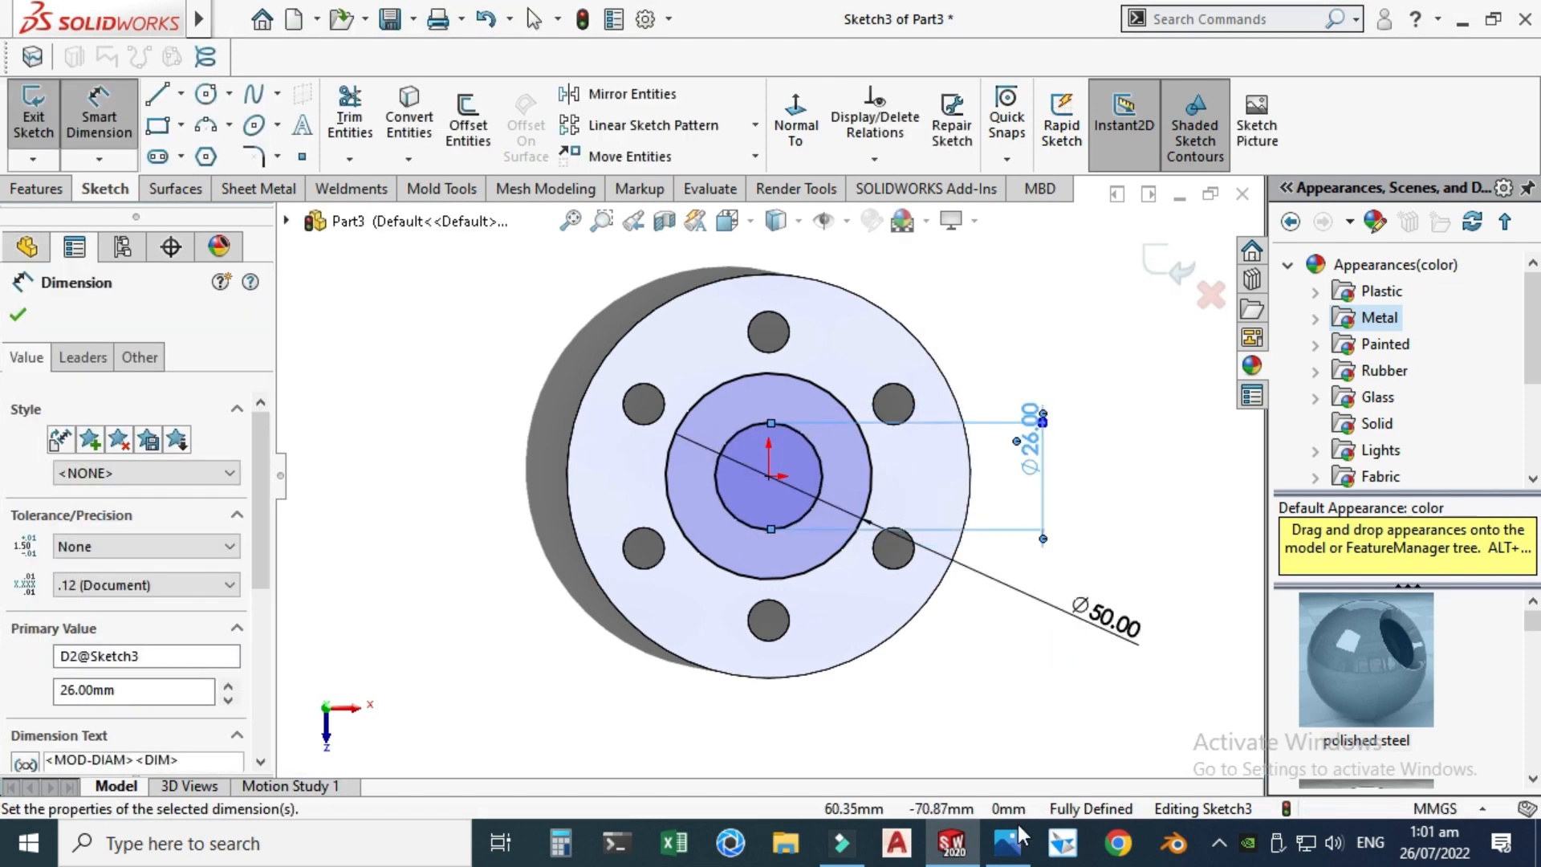
- Check the hub length in the reference drawing and extrude the ring between the circles 60 mm up from the disc, merging the result
click(1006, 842)
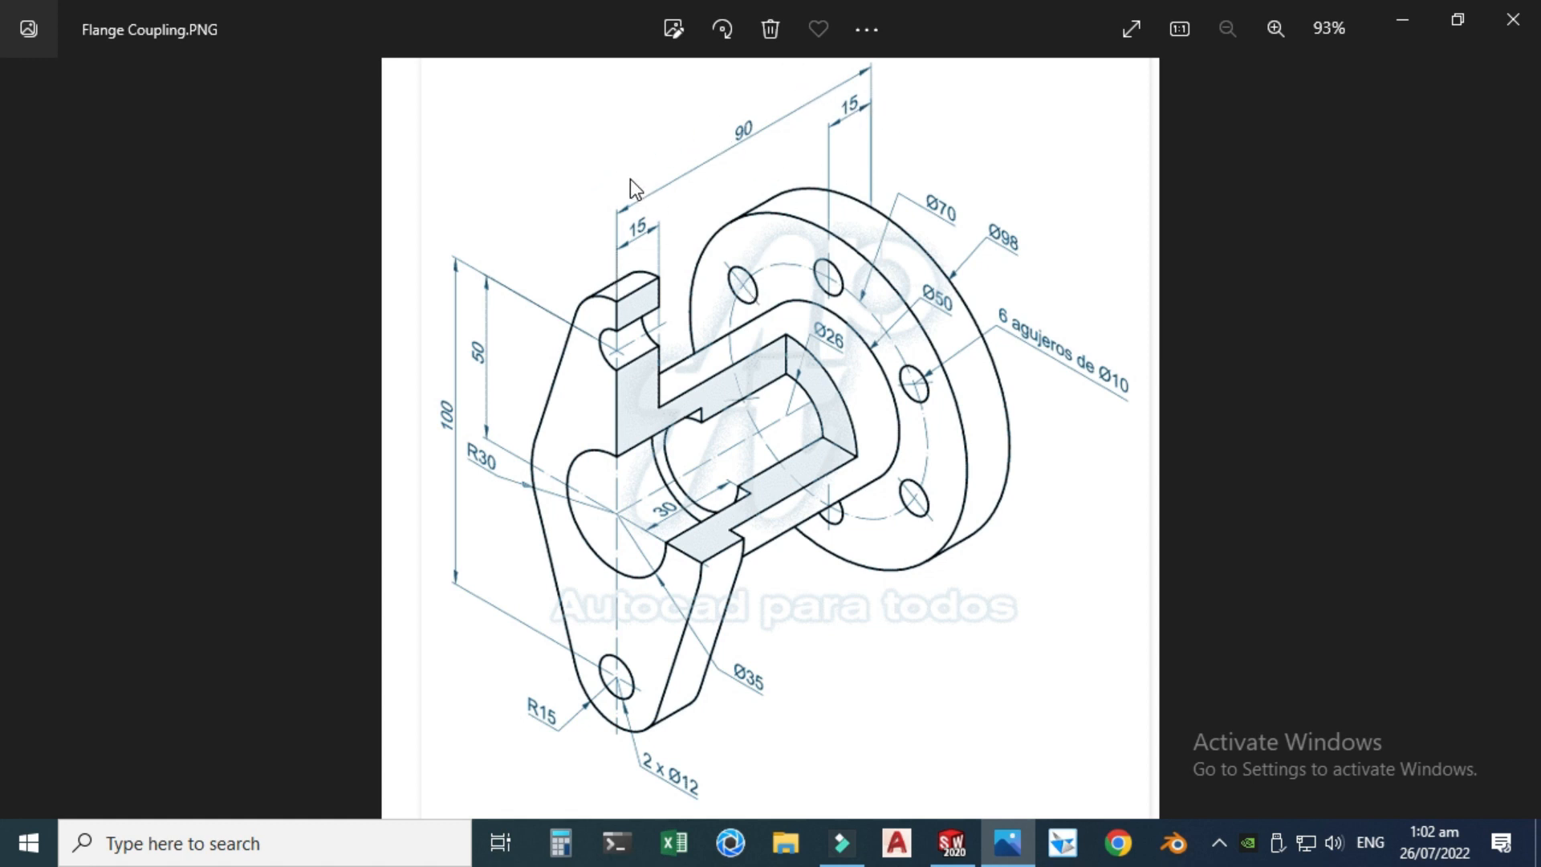
click(952, 843)
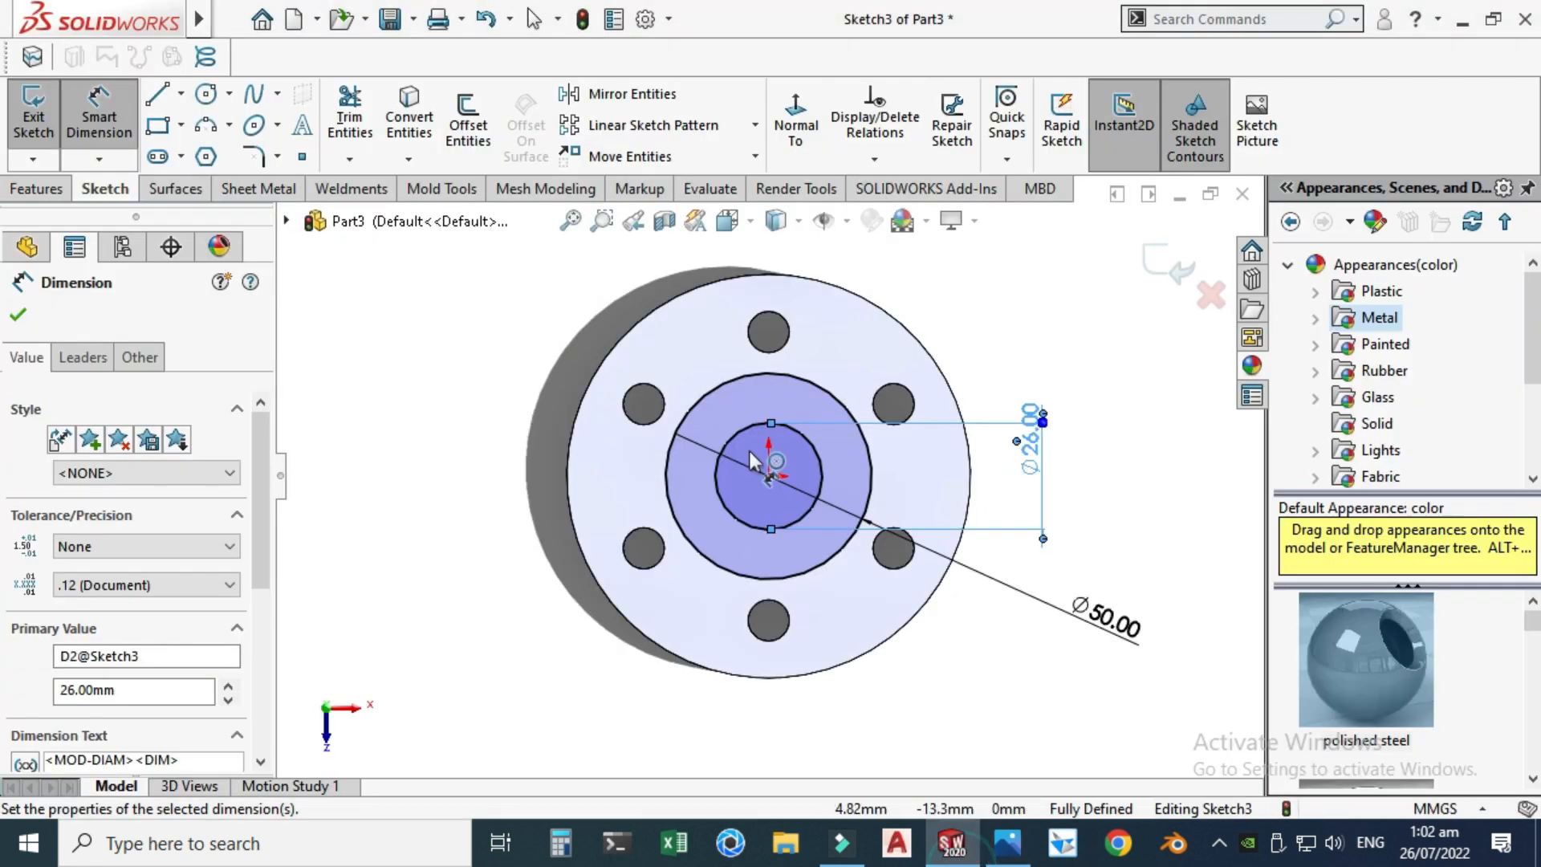
middle_drag(751, 447, 968, 298)
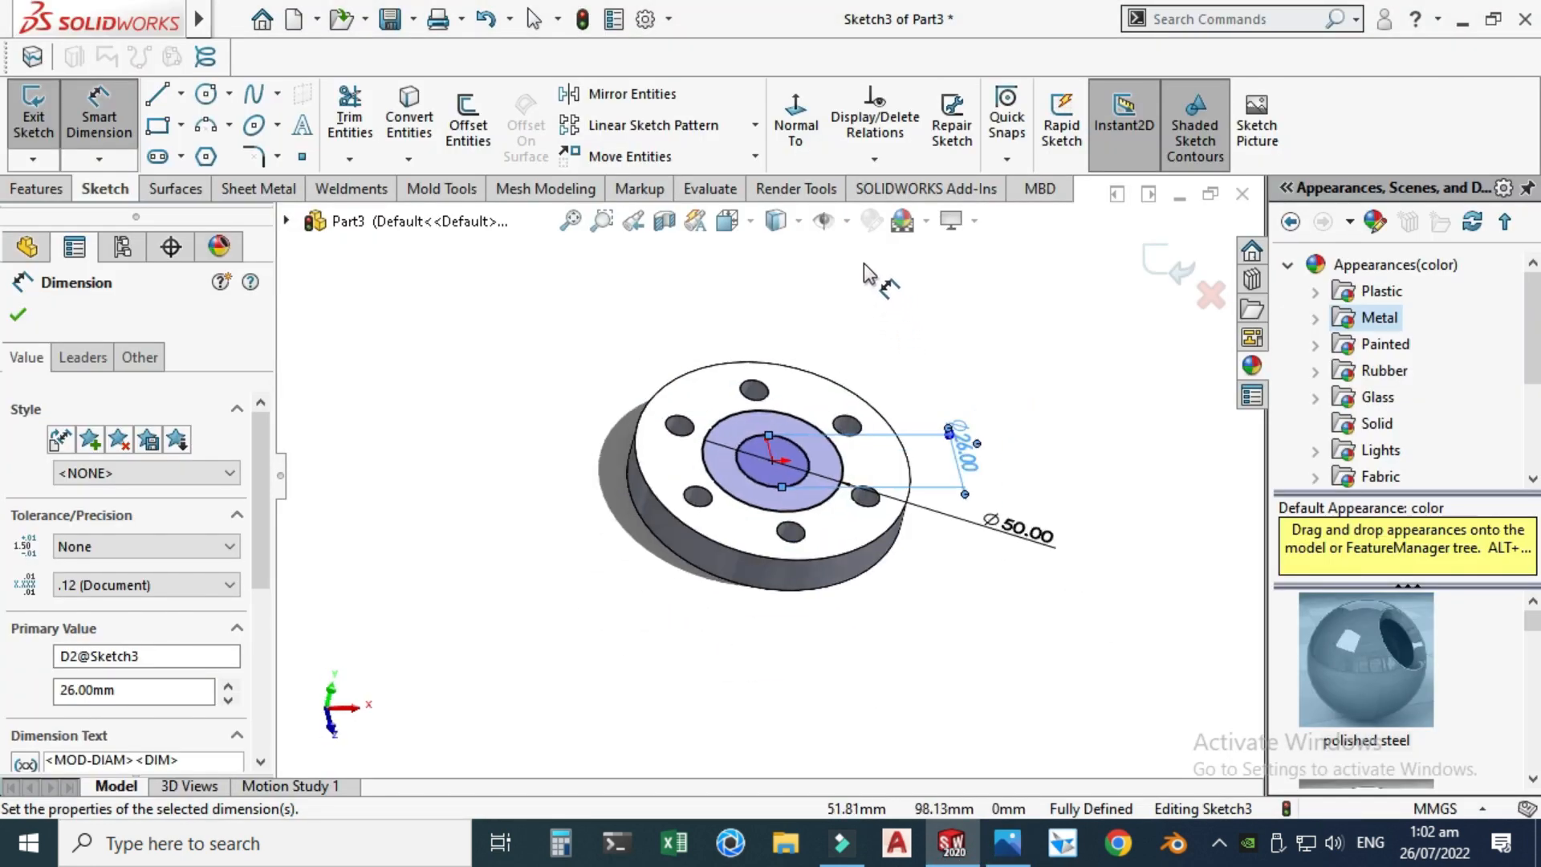
scroll(867, 270, down, 1)
click(32, 187)
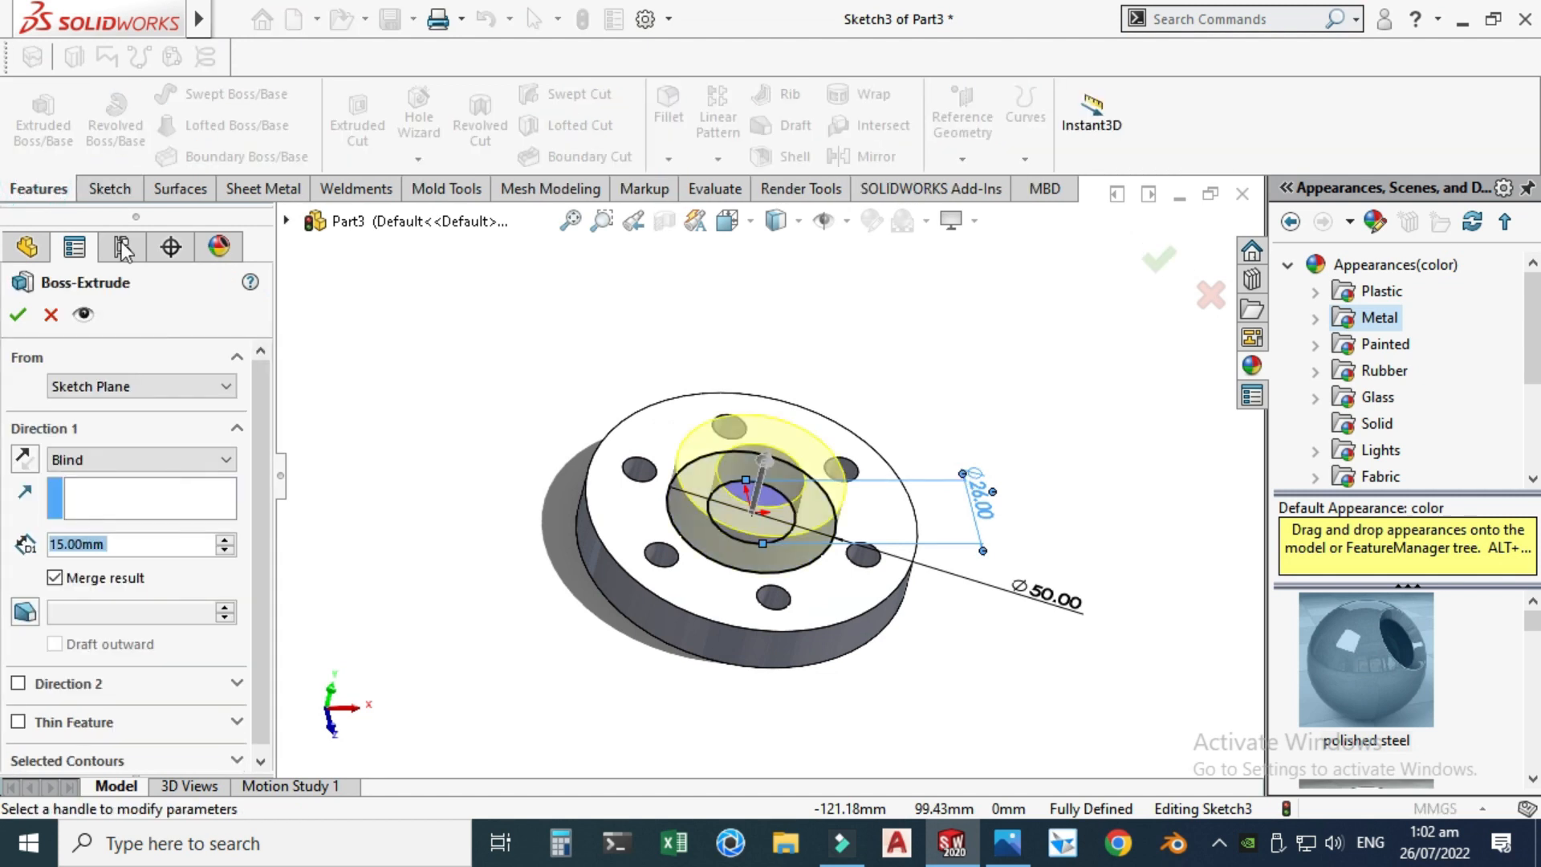
text(60)
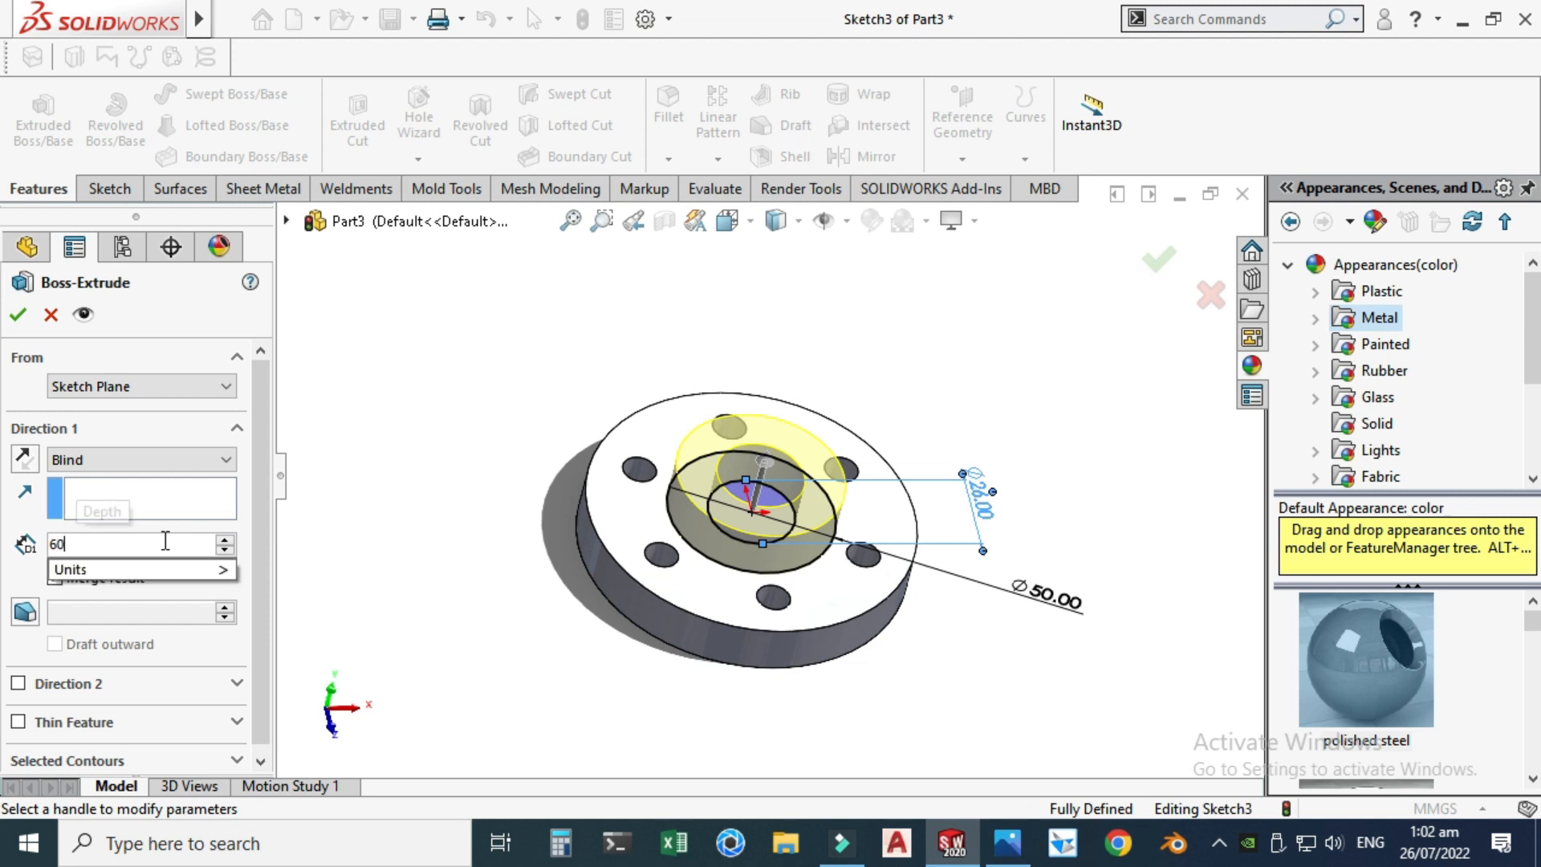
key(Return)
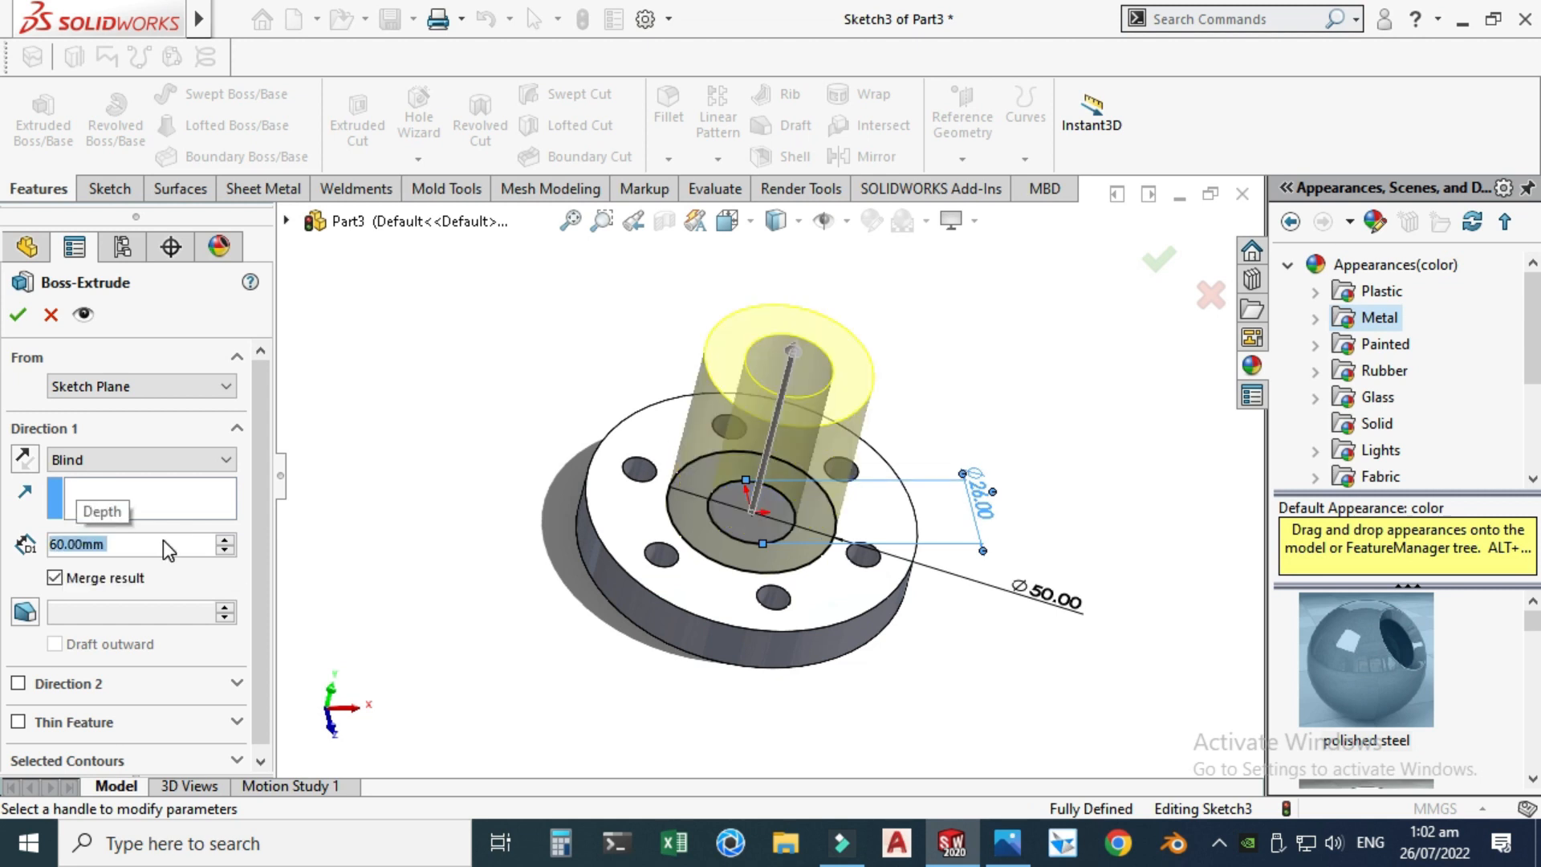
click(16, 318)
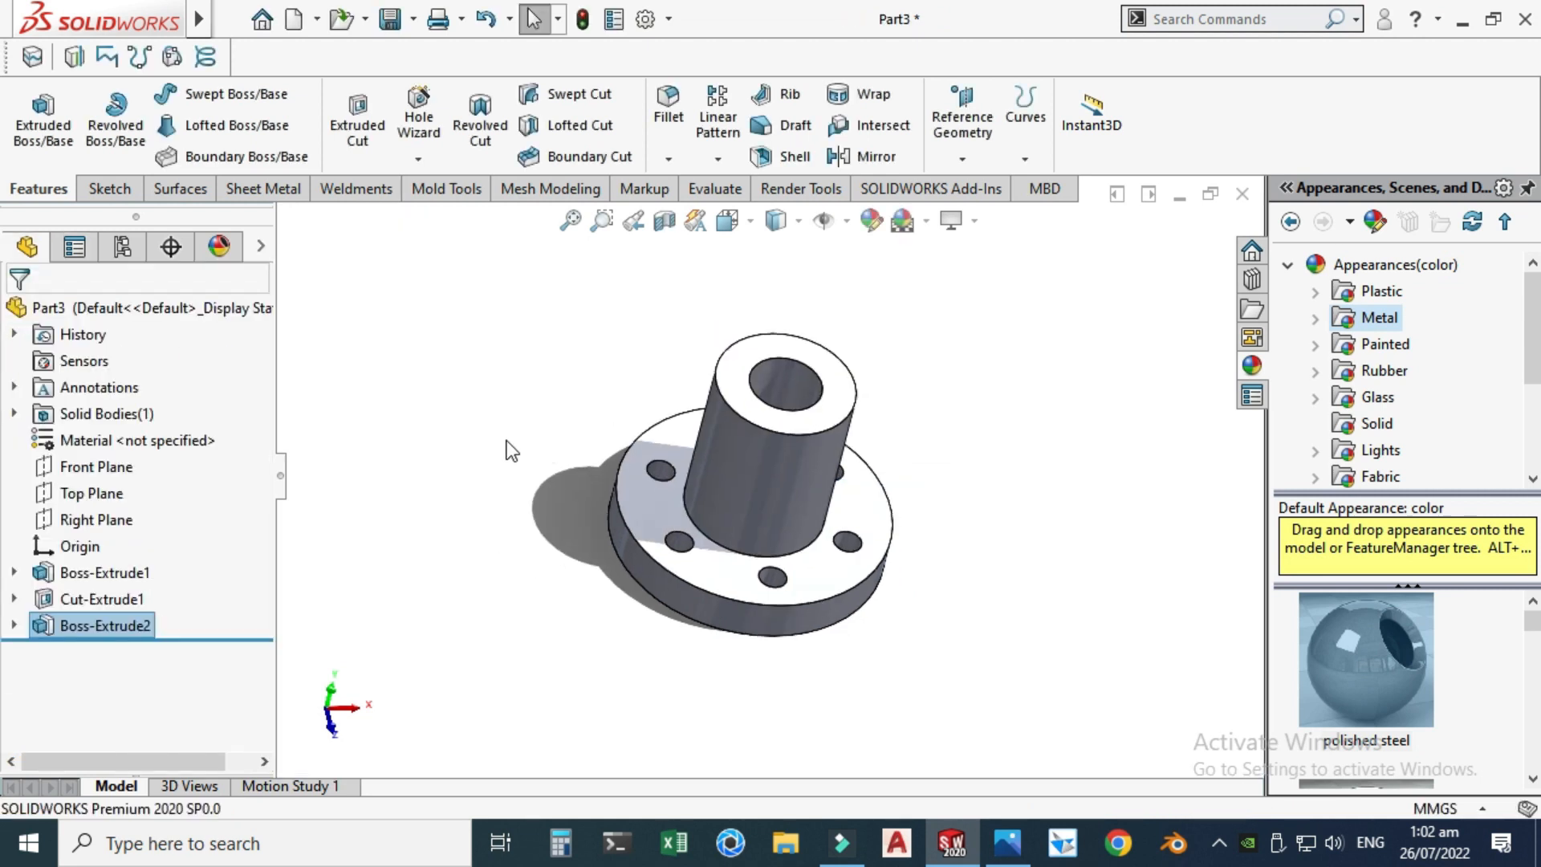
- Measure the distance from the hub's upper bore edge to the flange's outer cylindrical face in the front view
click(735, 218)
click(649, 532)
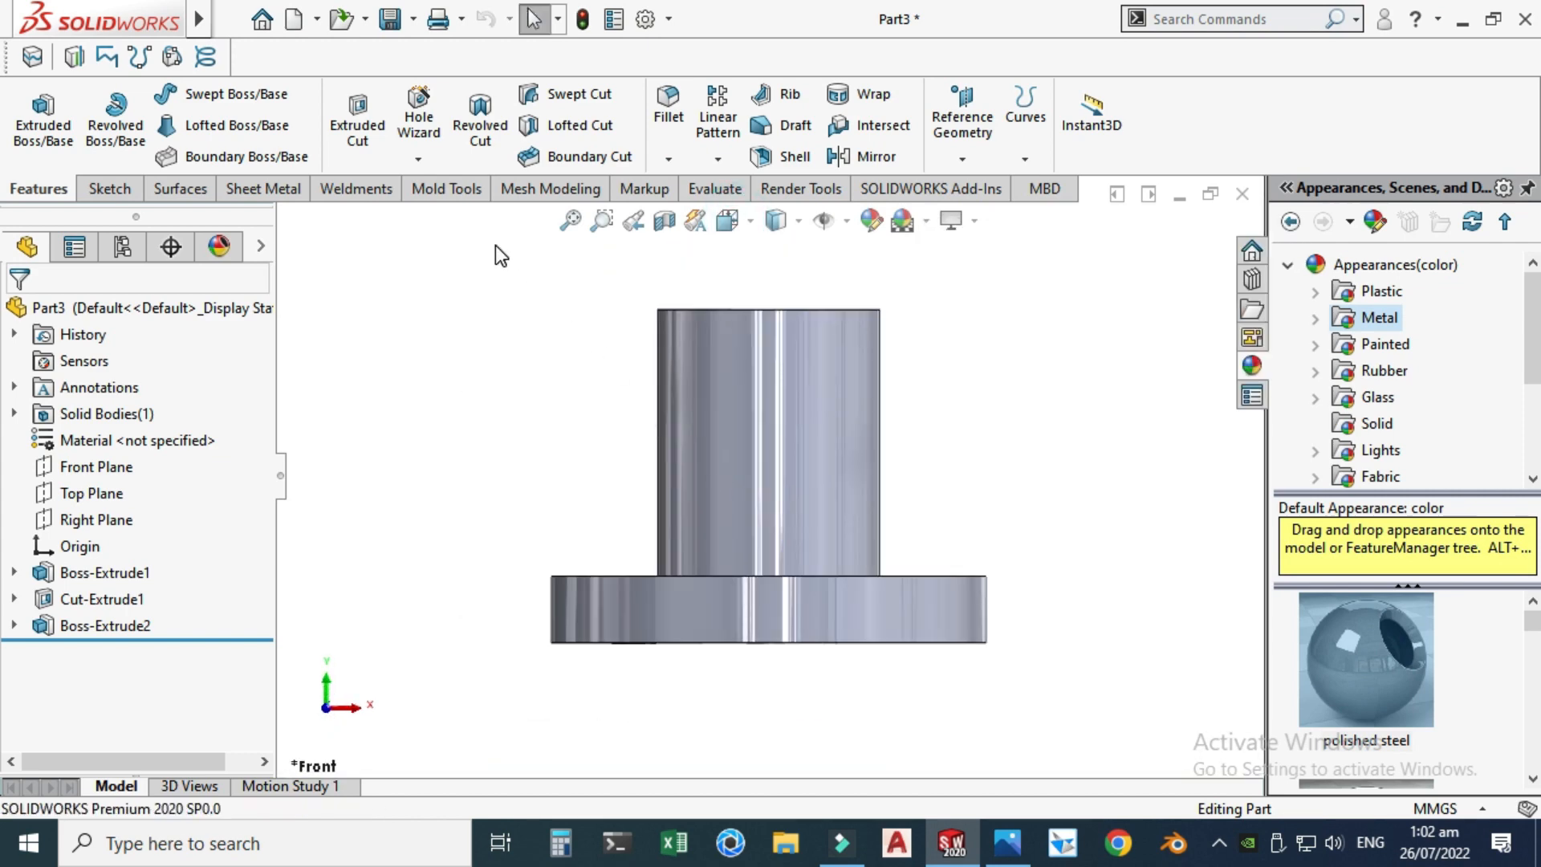
click(711, 188)
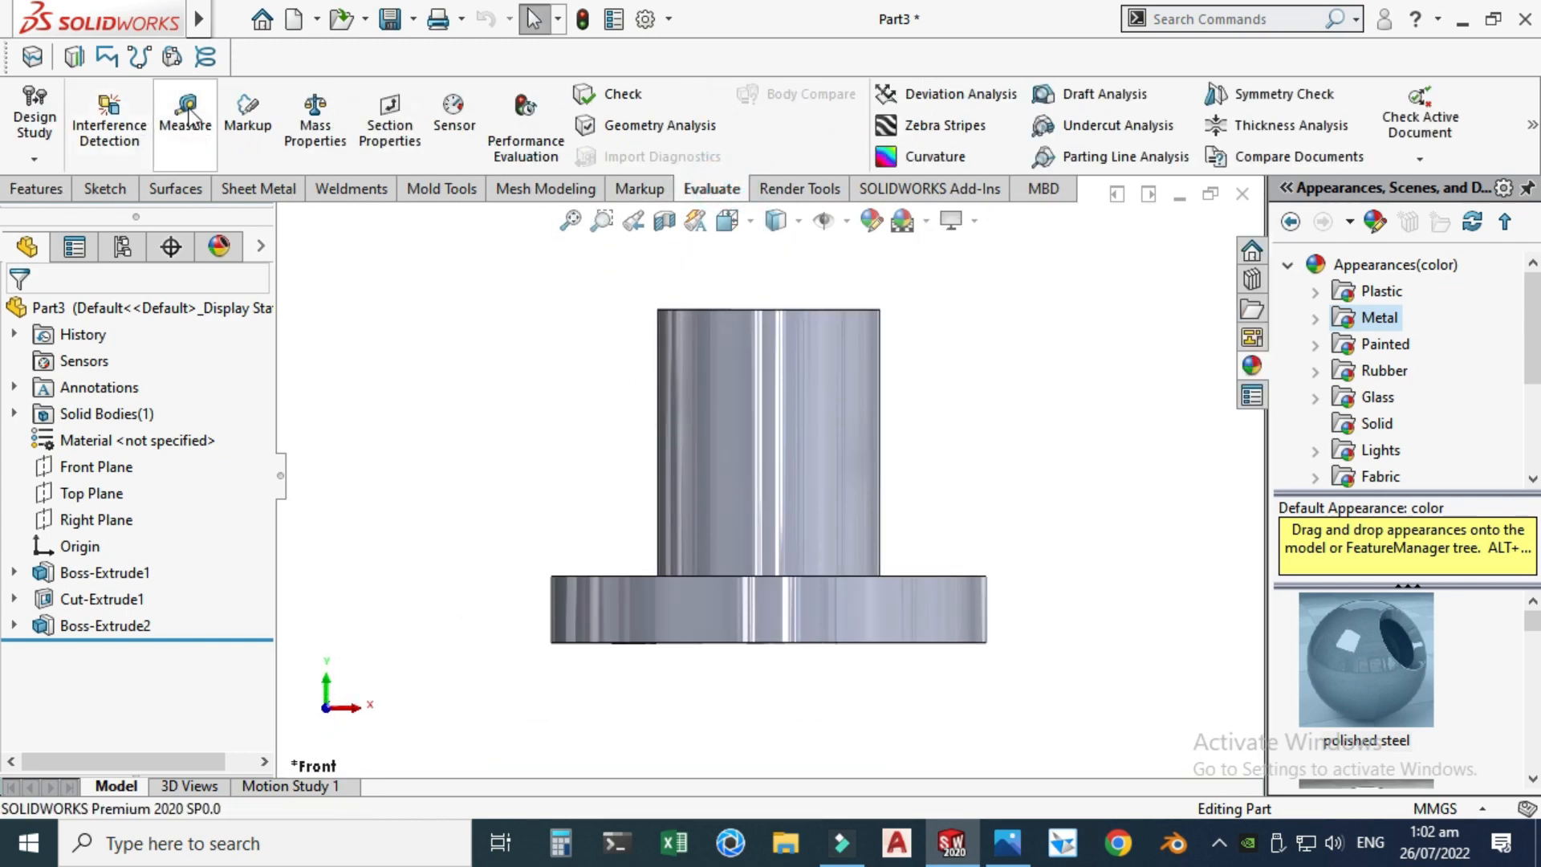
click(185, 112)
click(745, 310)
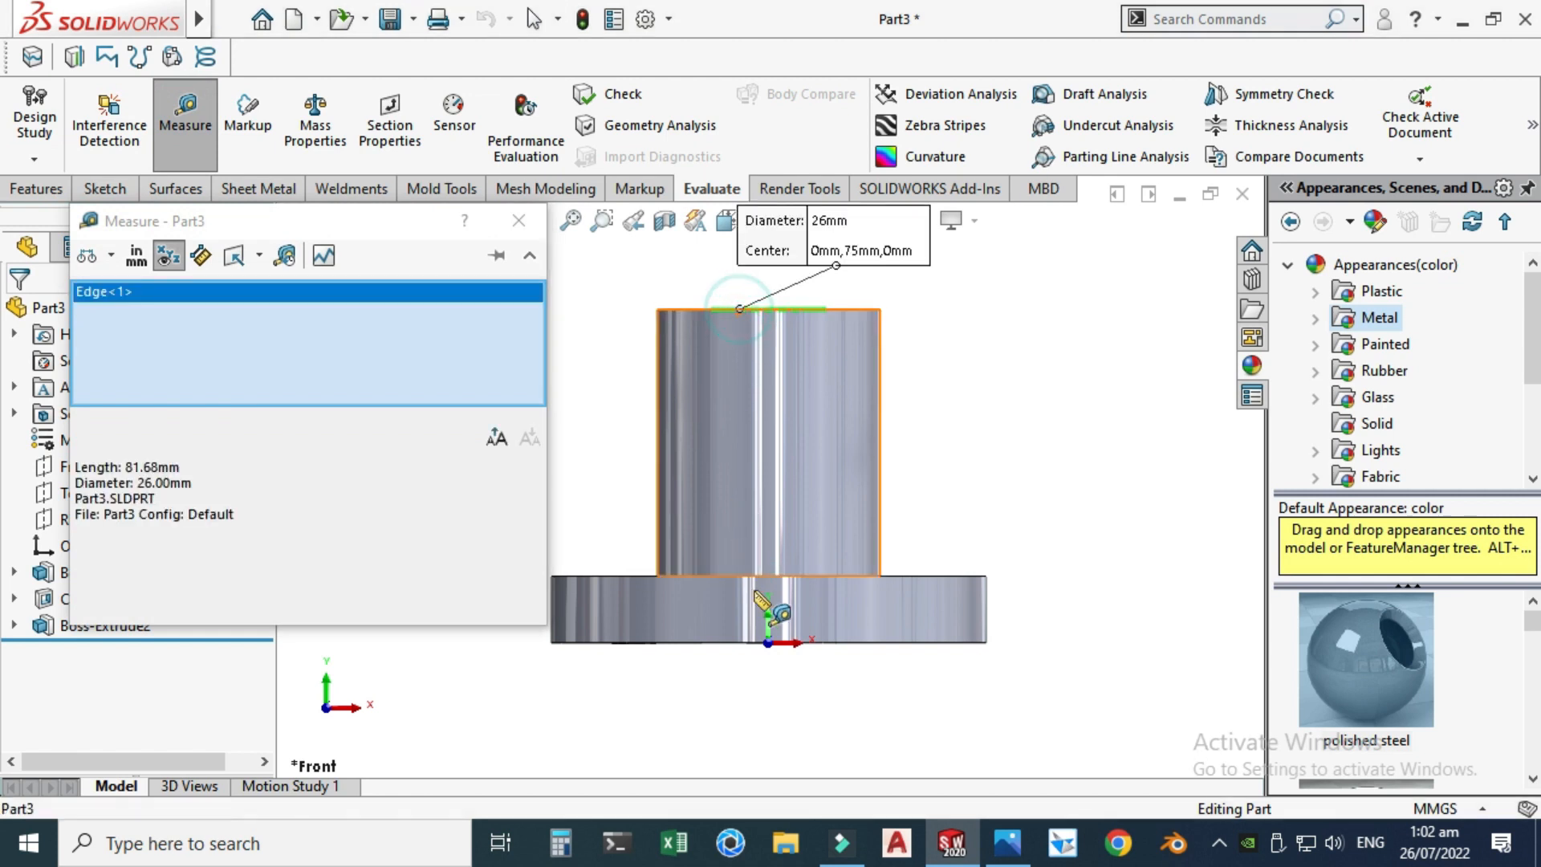
click(811, 640)
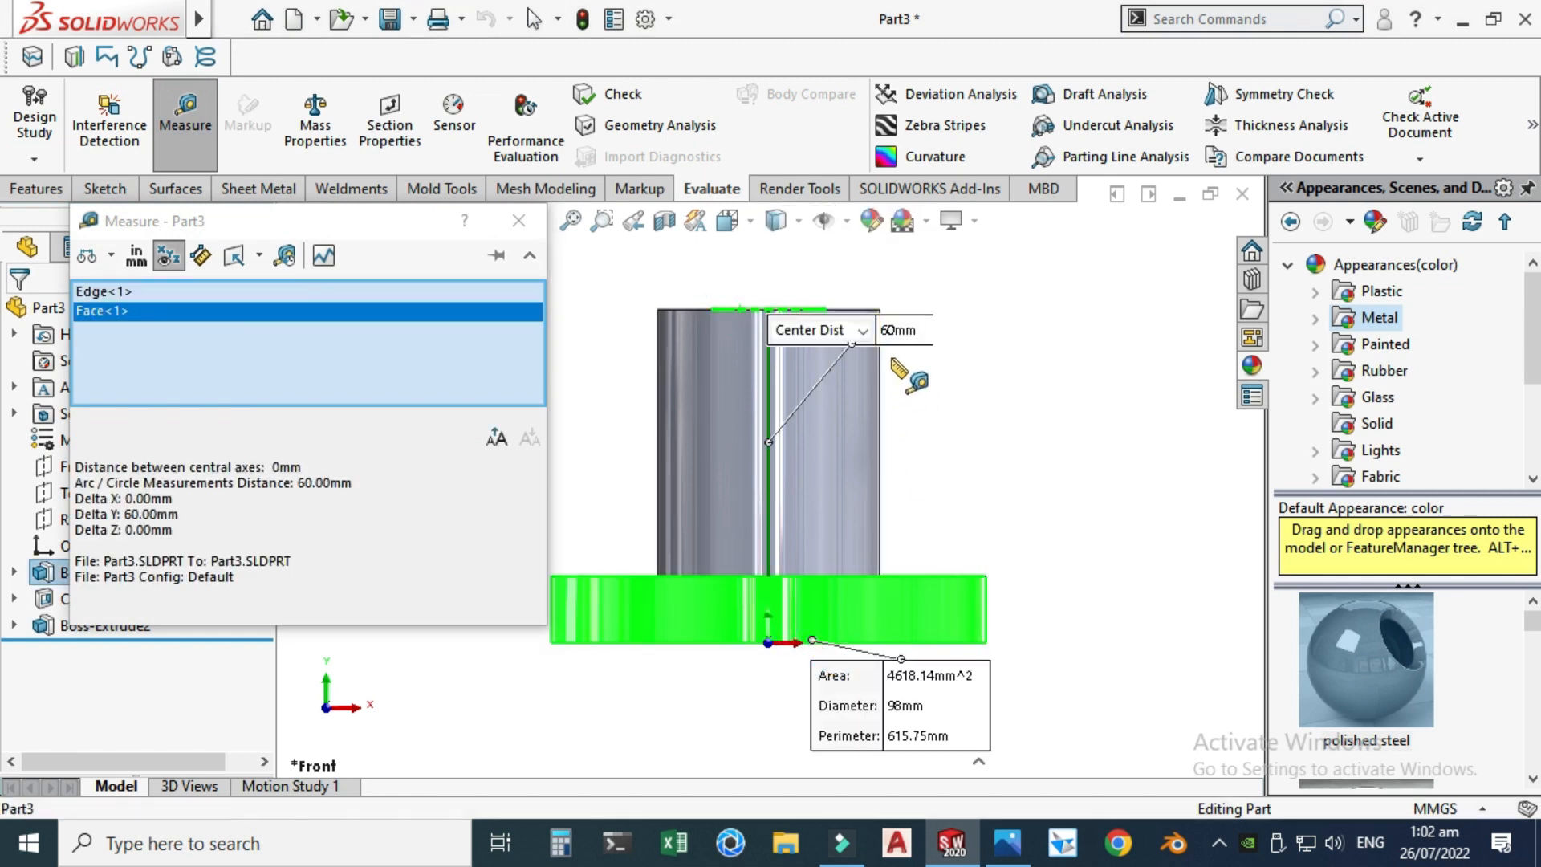
- Clear the measured selection, measure from the hub's upper bore edge to the flange's bottom outer edge, and compare with the reference drawing
right_click(385, 306)
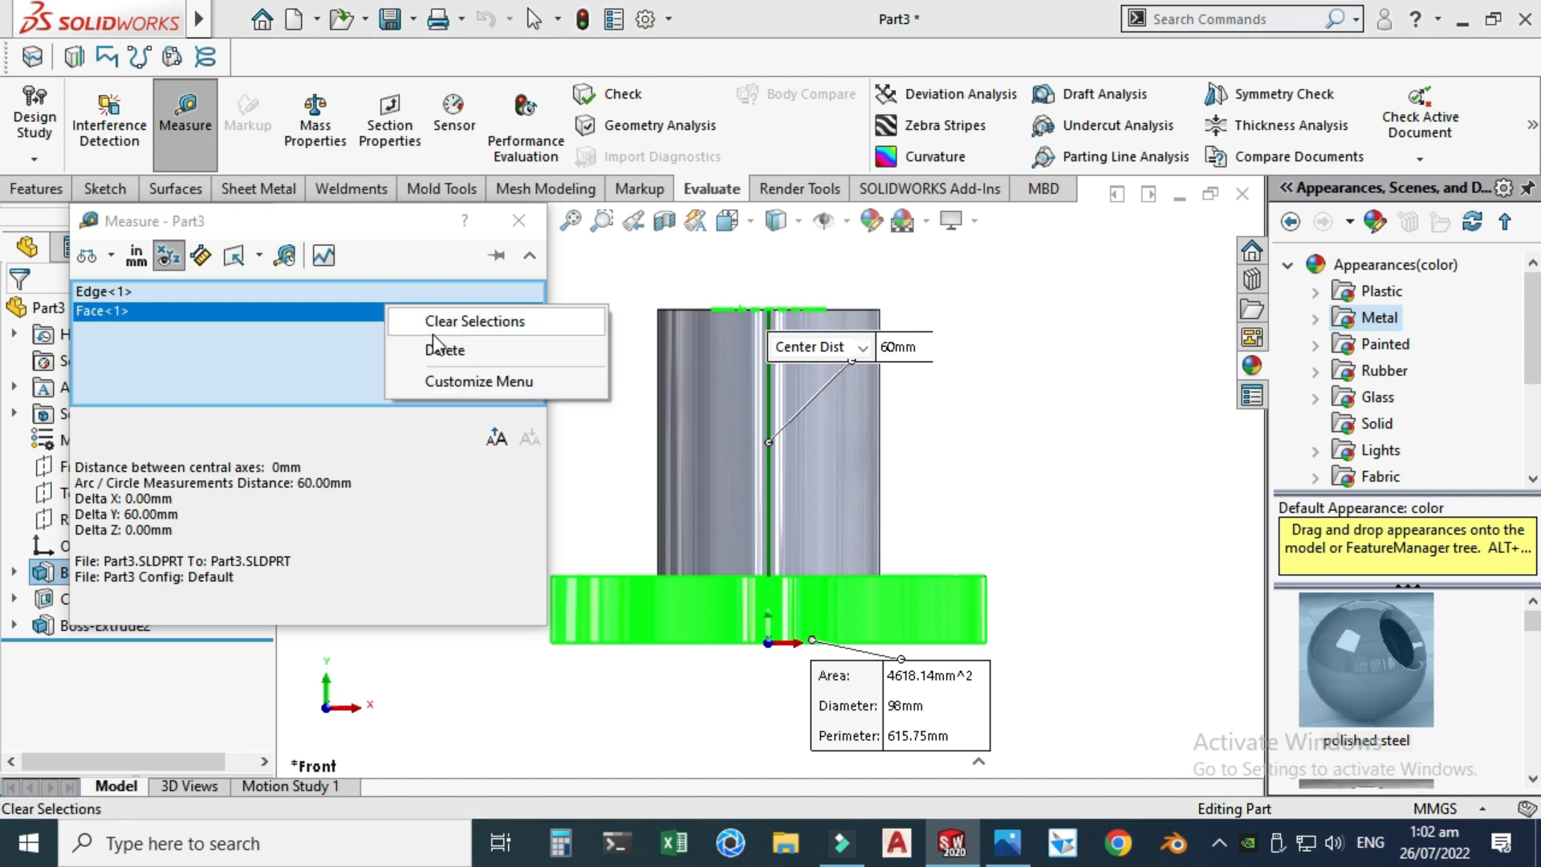
click(439, 321)
click(716, 309)
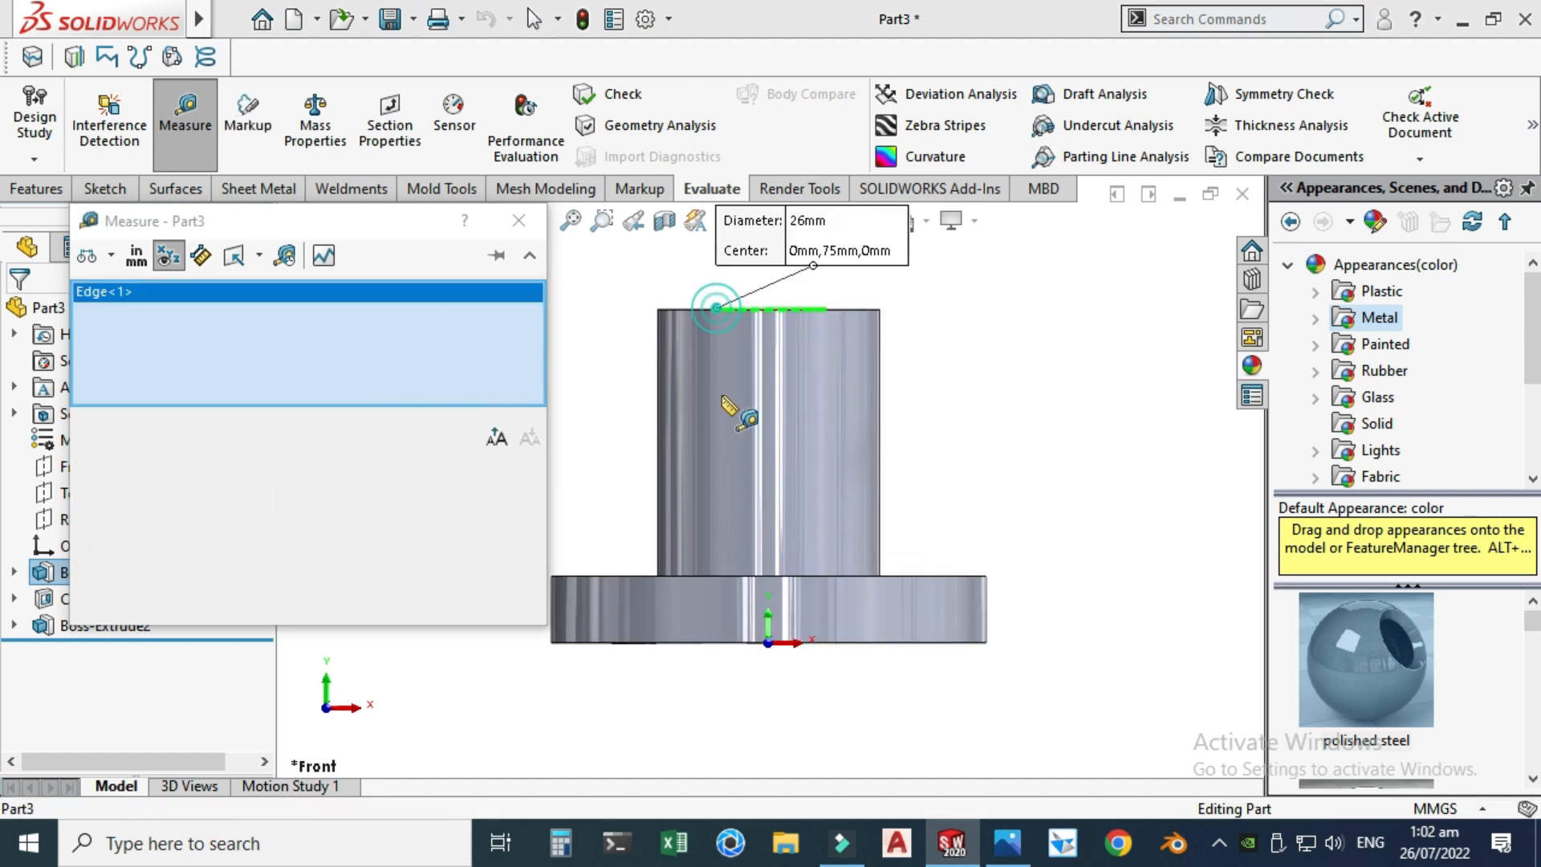
click(728, 642)
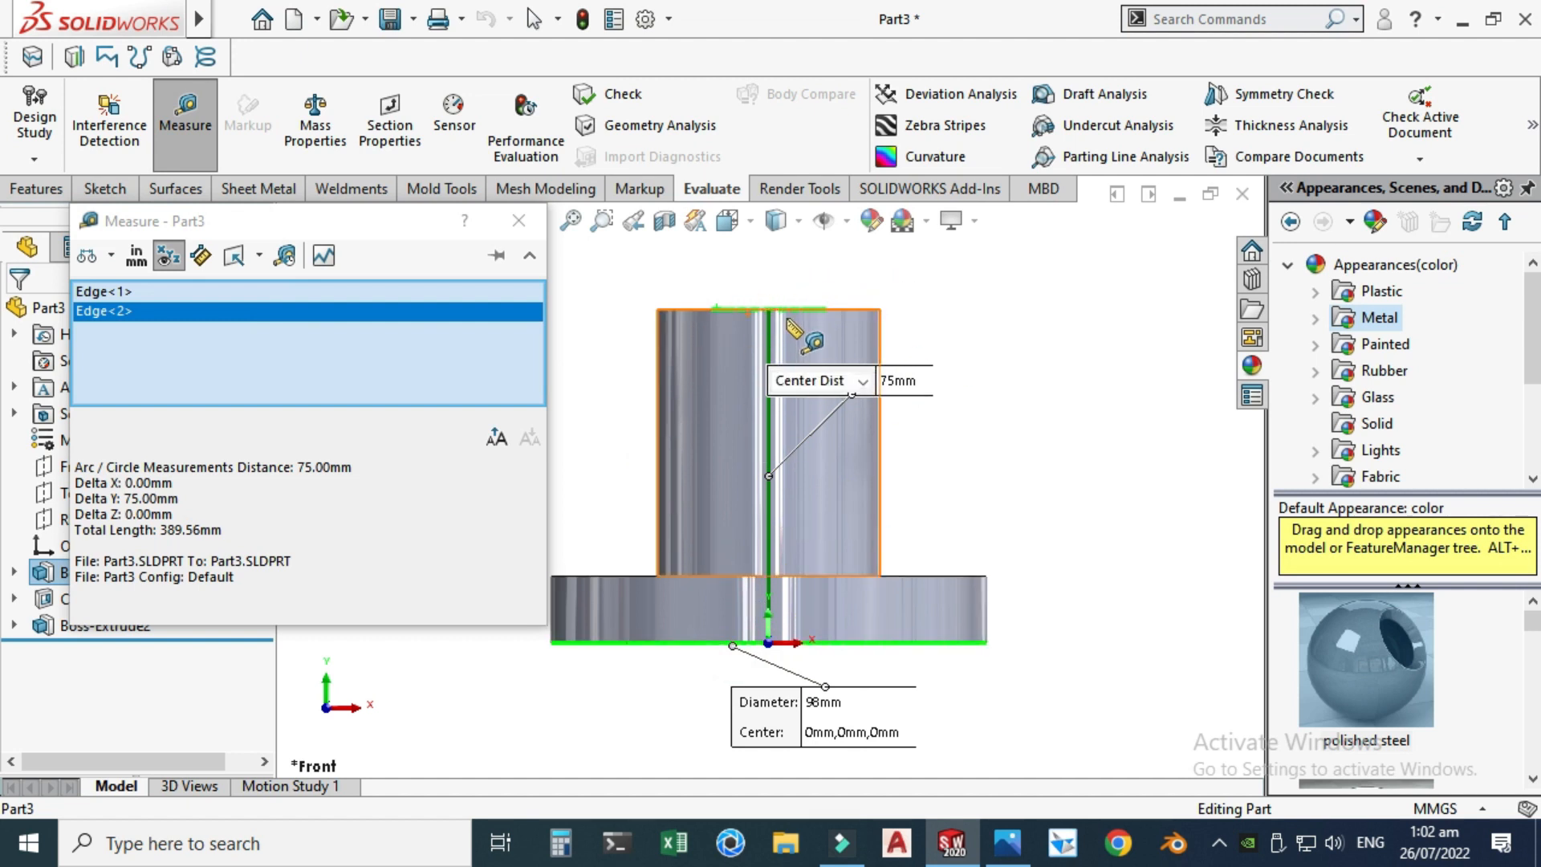
click(1003, 835)
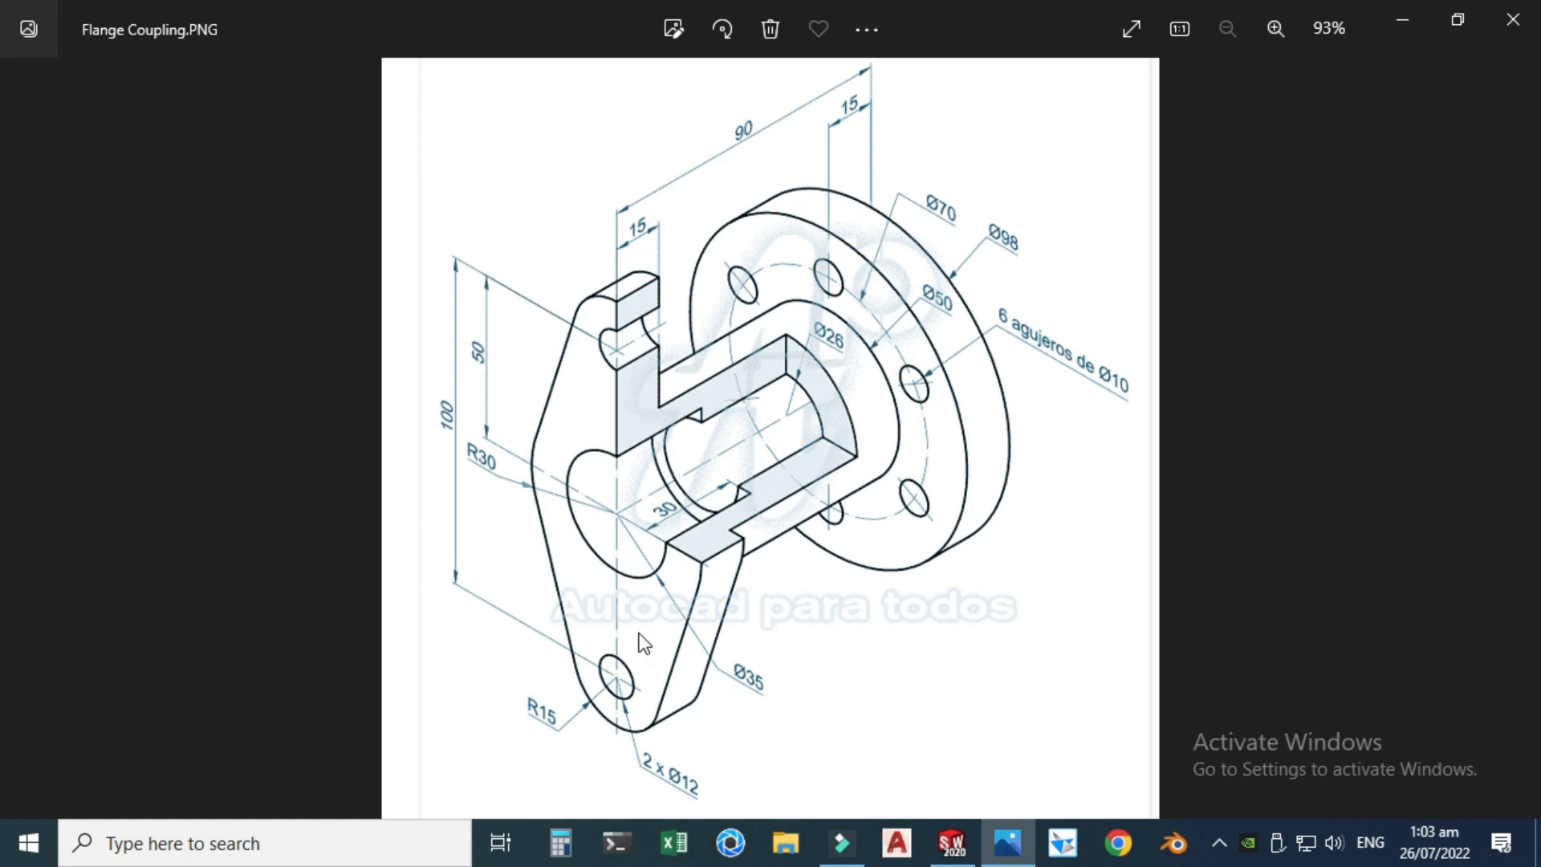
click(1410, 28)
click(496, 221)
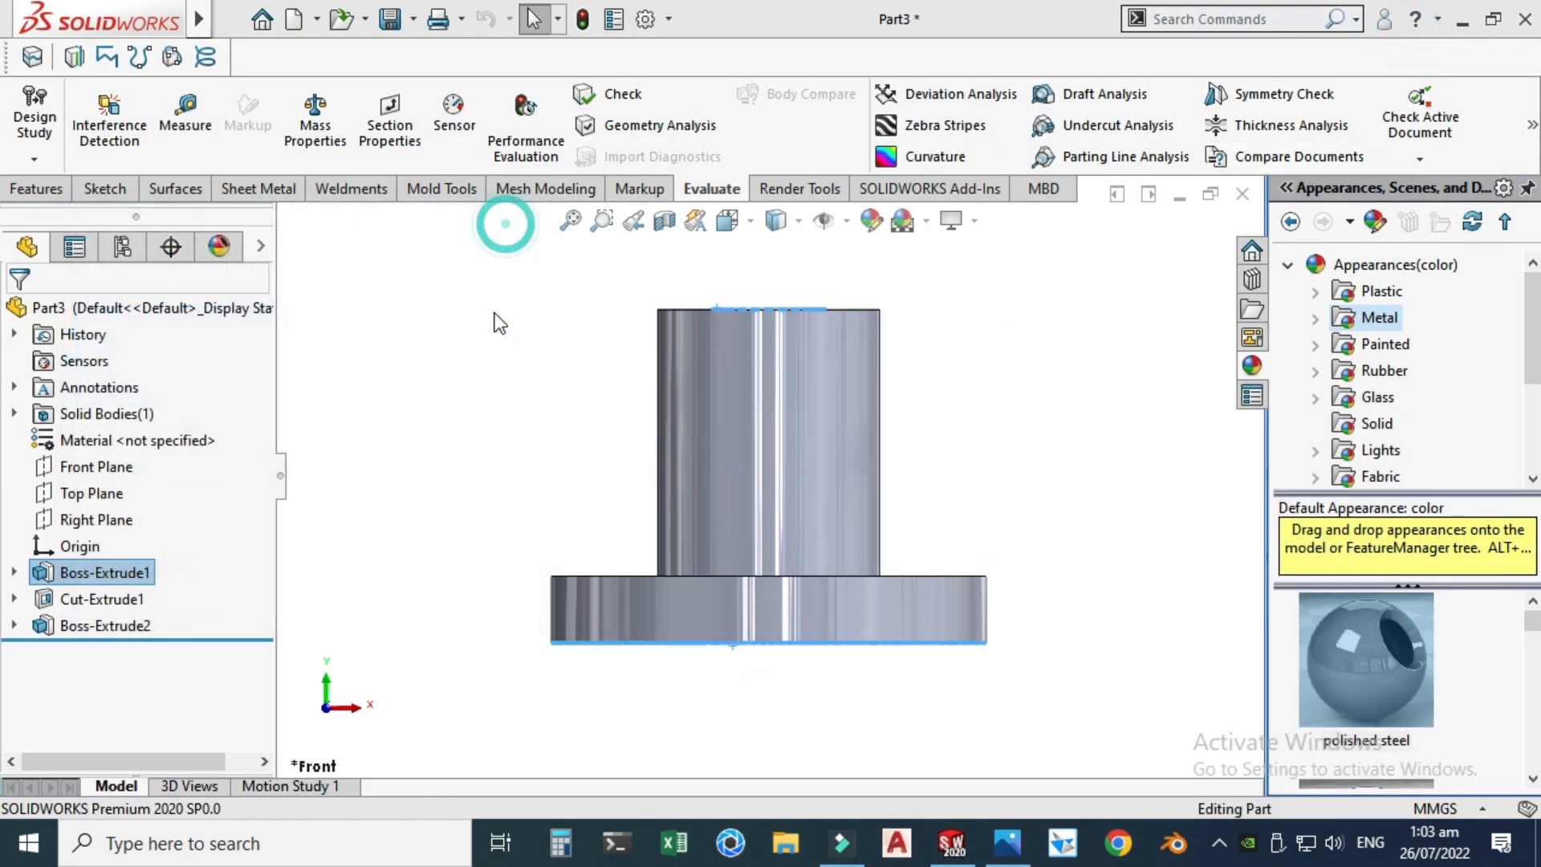
- Start a sketch on the hub's upper annular end face
key(f)
click(503, 323)
right_click(535, 296)
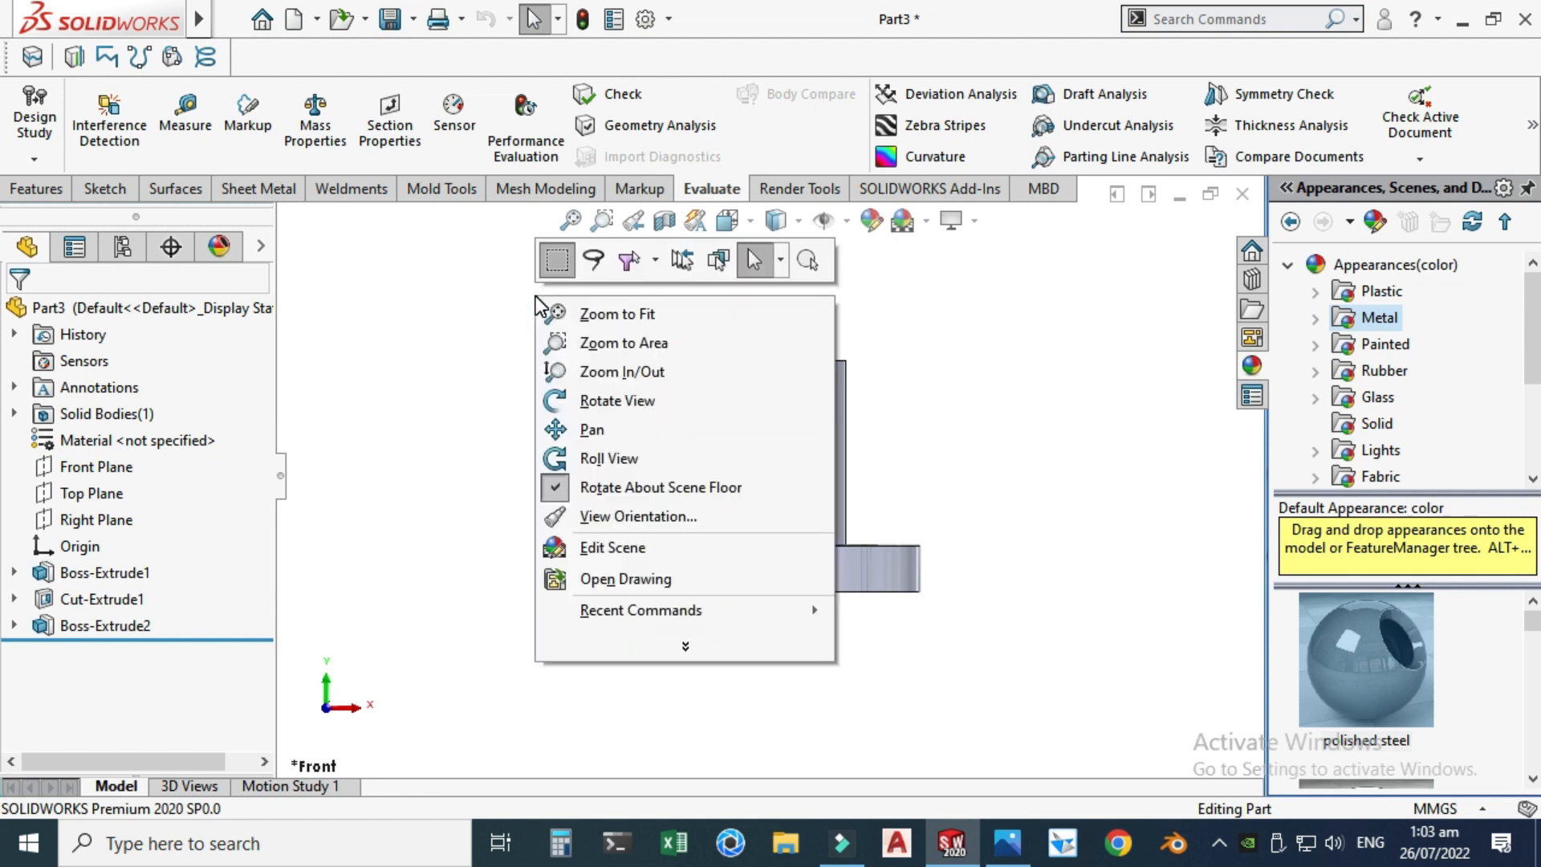
click(602, 399)
drag(612, 393, 657, 460)
key(Escape)
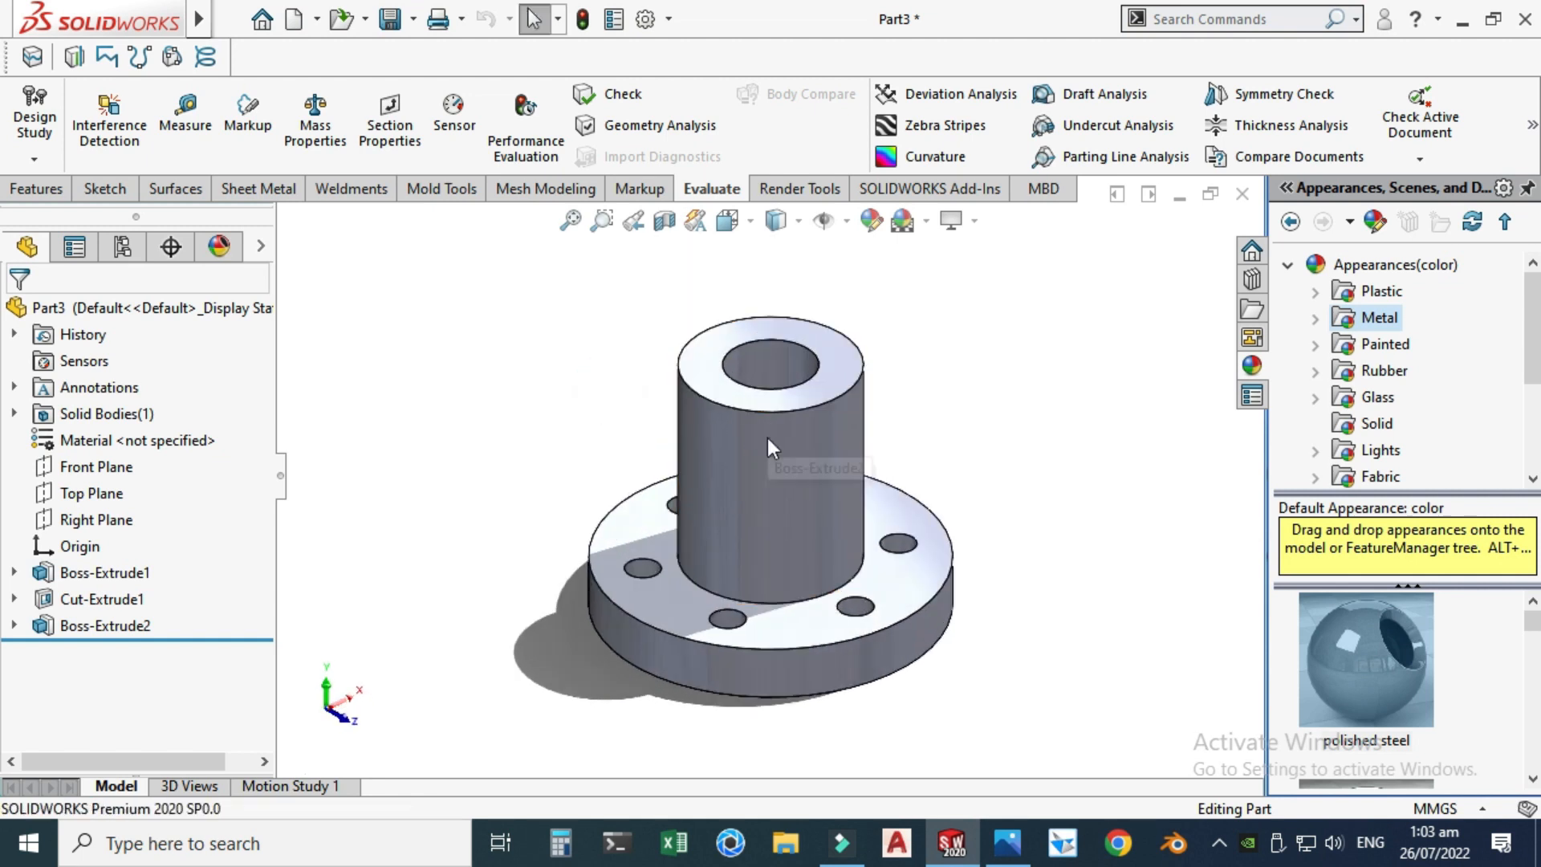
click(767, 402)
click(719, 345)
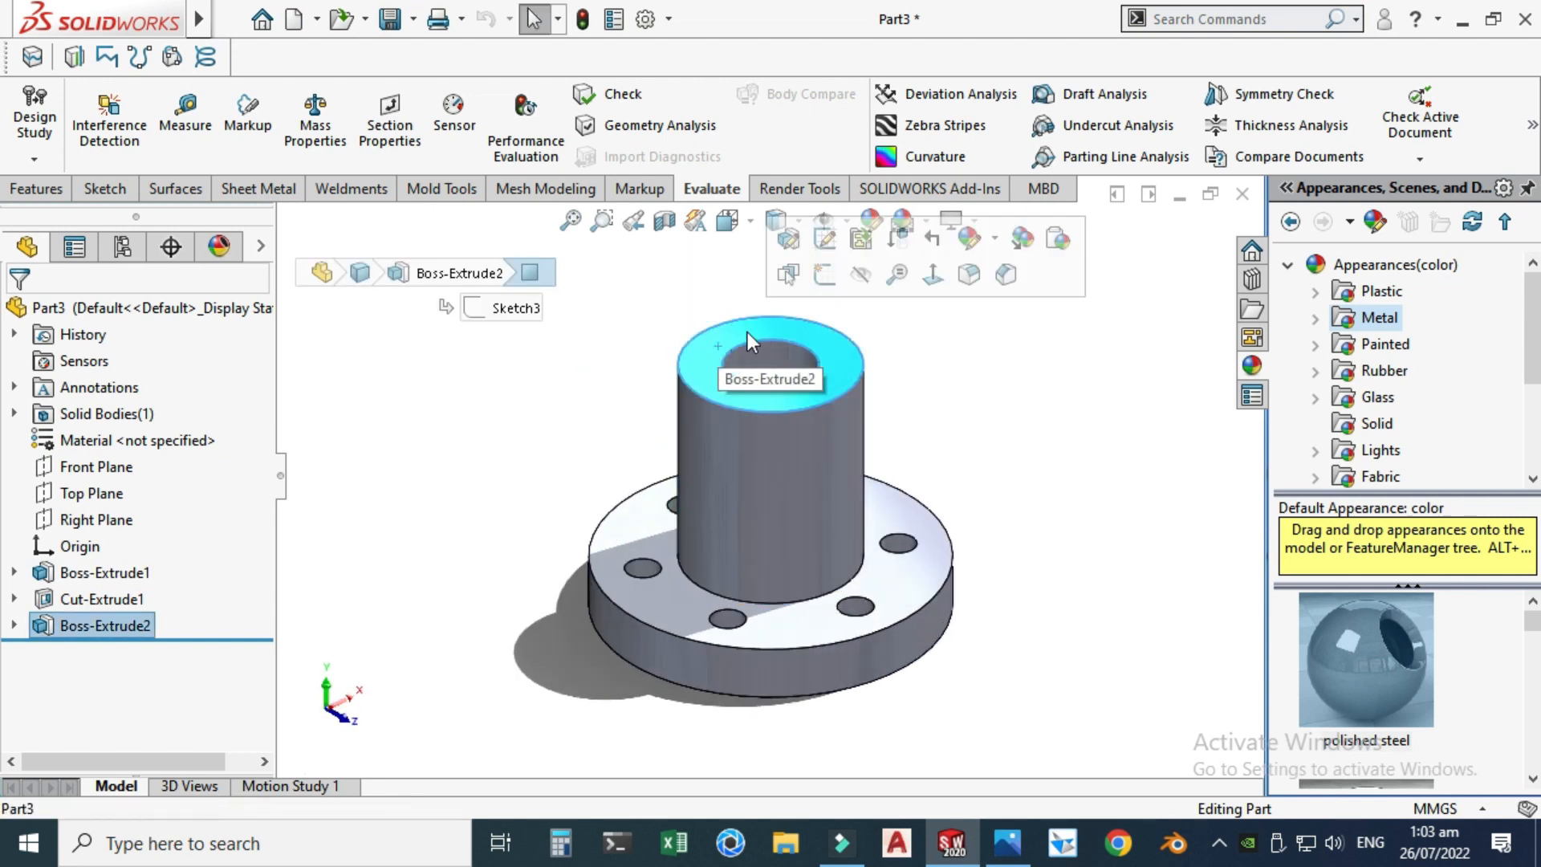
click(825, 274)
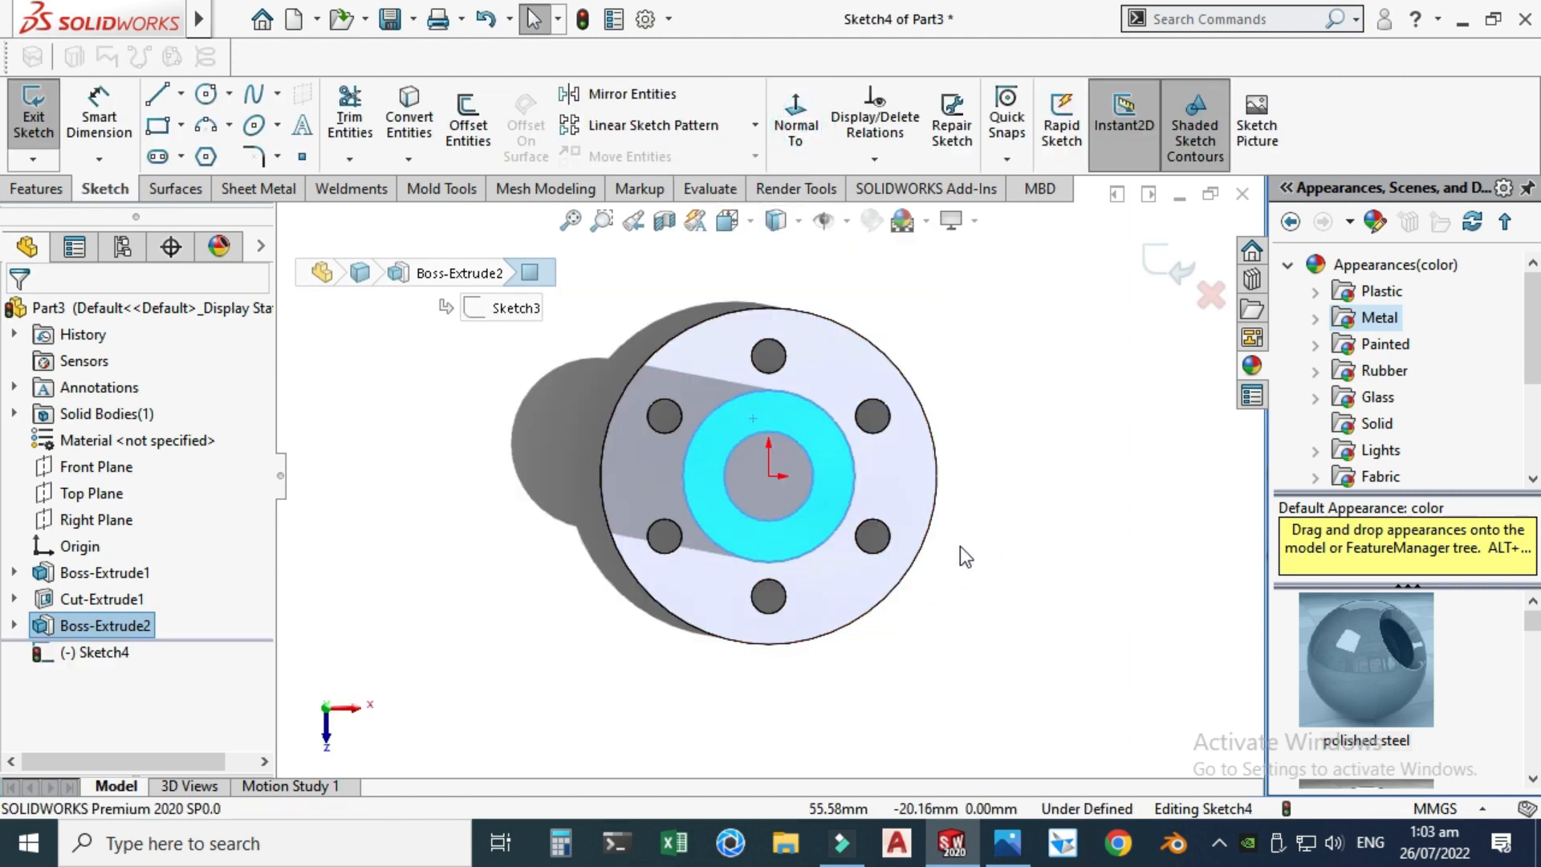
- Consult the reference drawing and draw a vertical midpoint line about 129 mm long centred on the origin, as construction geometry
click(1008, 840)
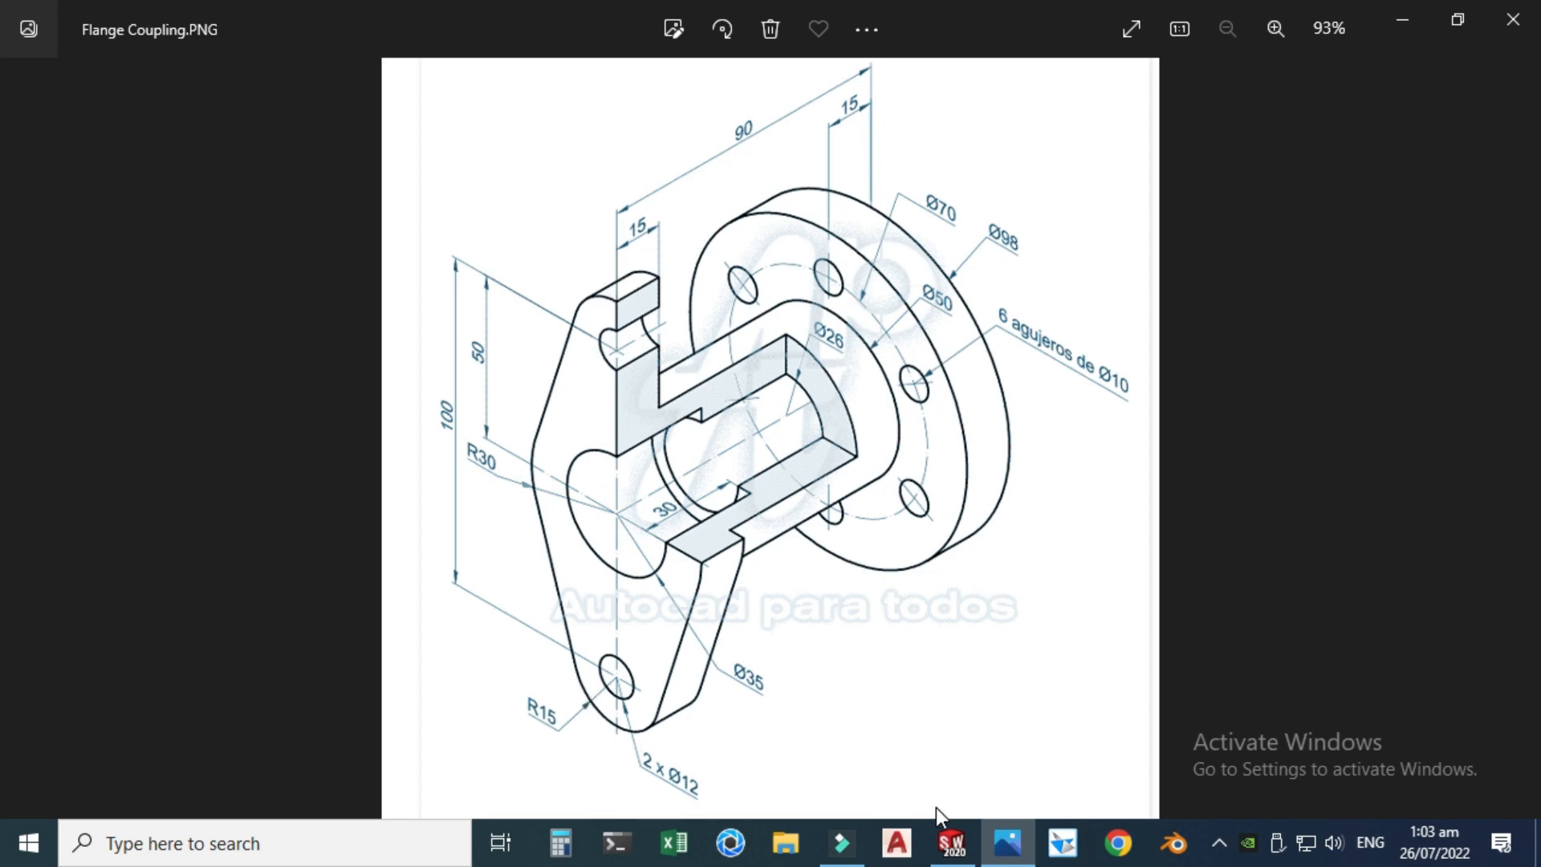
click(1006, 842)
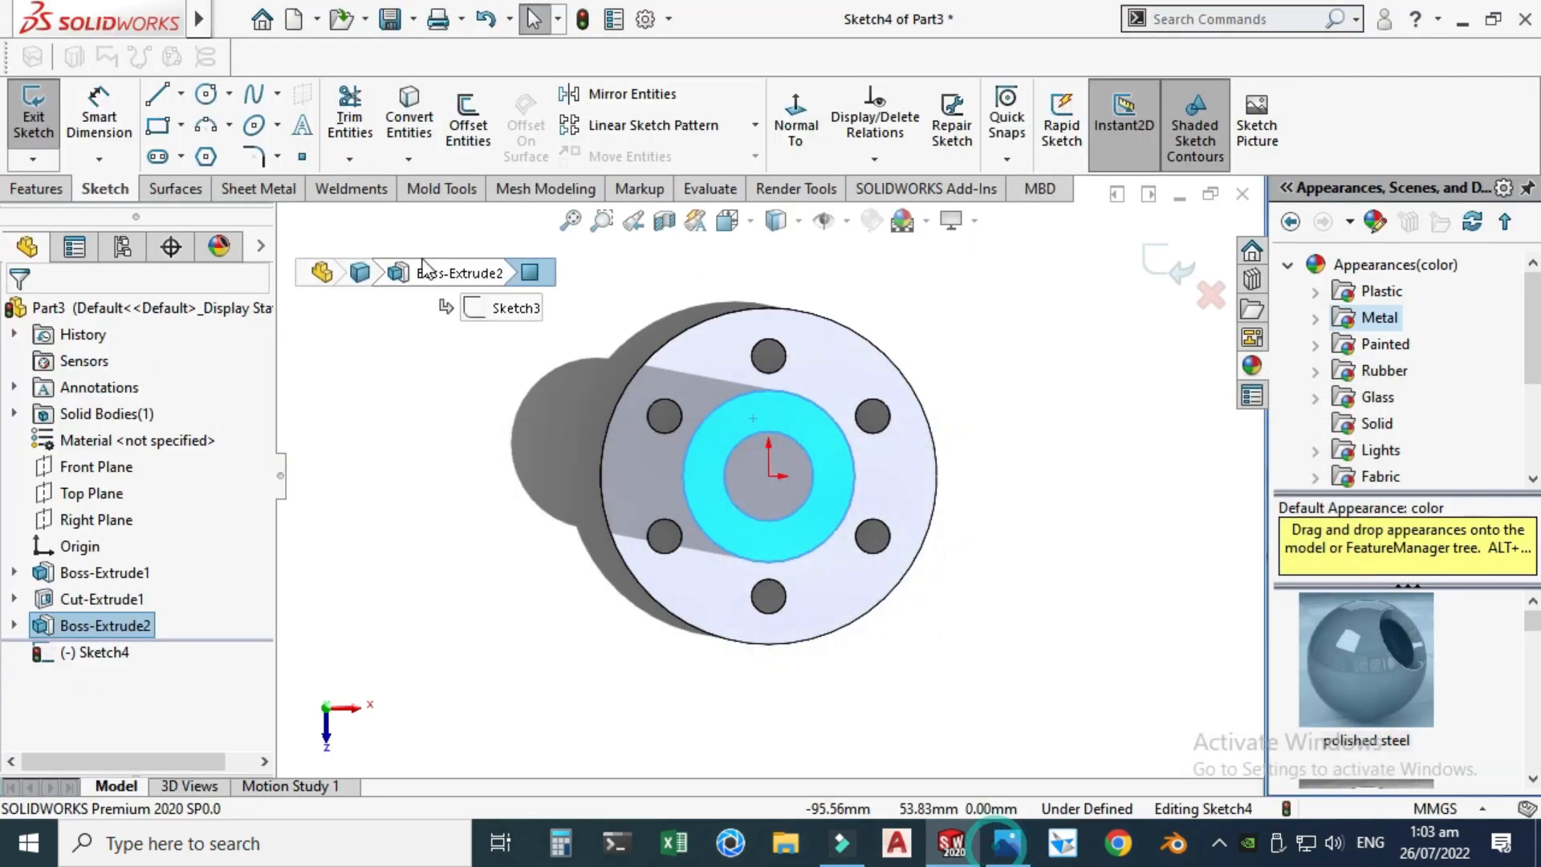
click(182, 93)
click(211, 170)
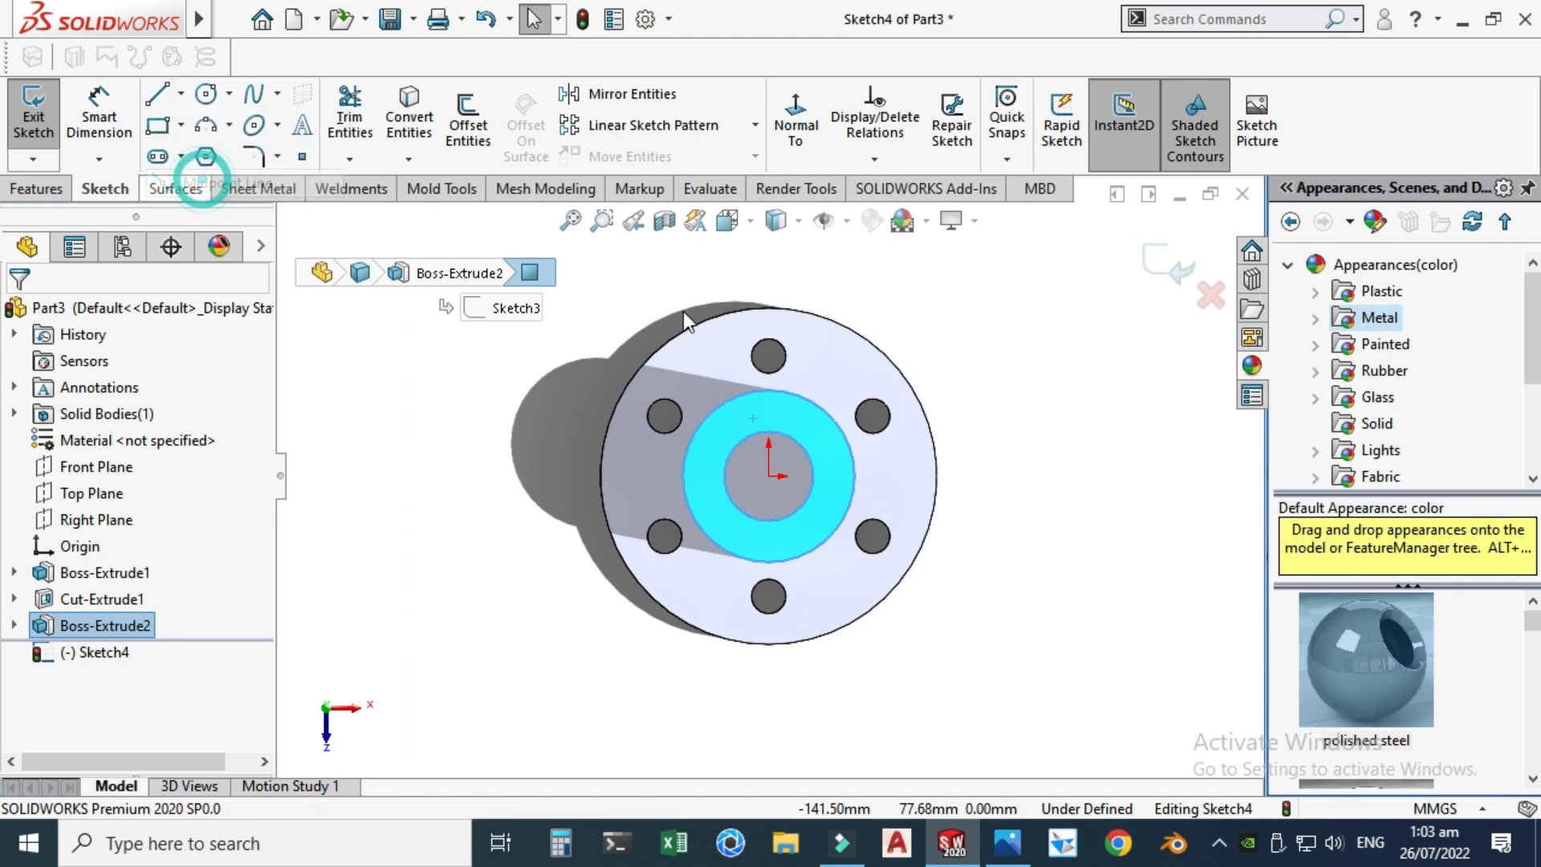
click(769, 476)
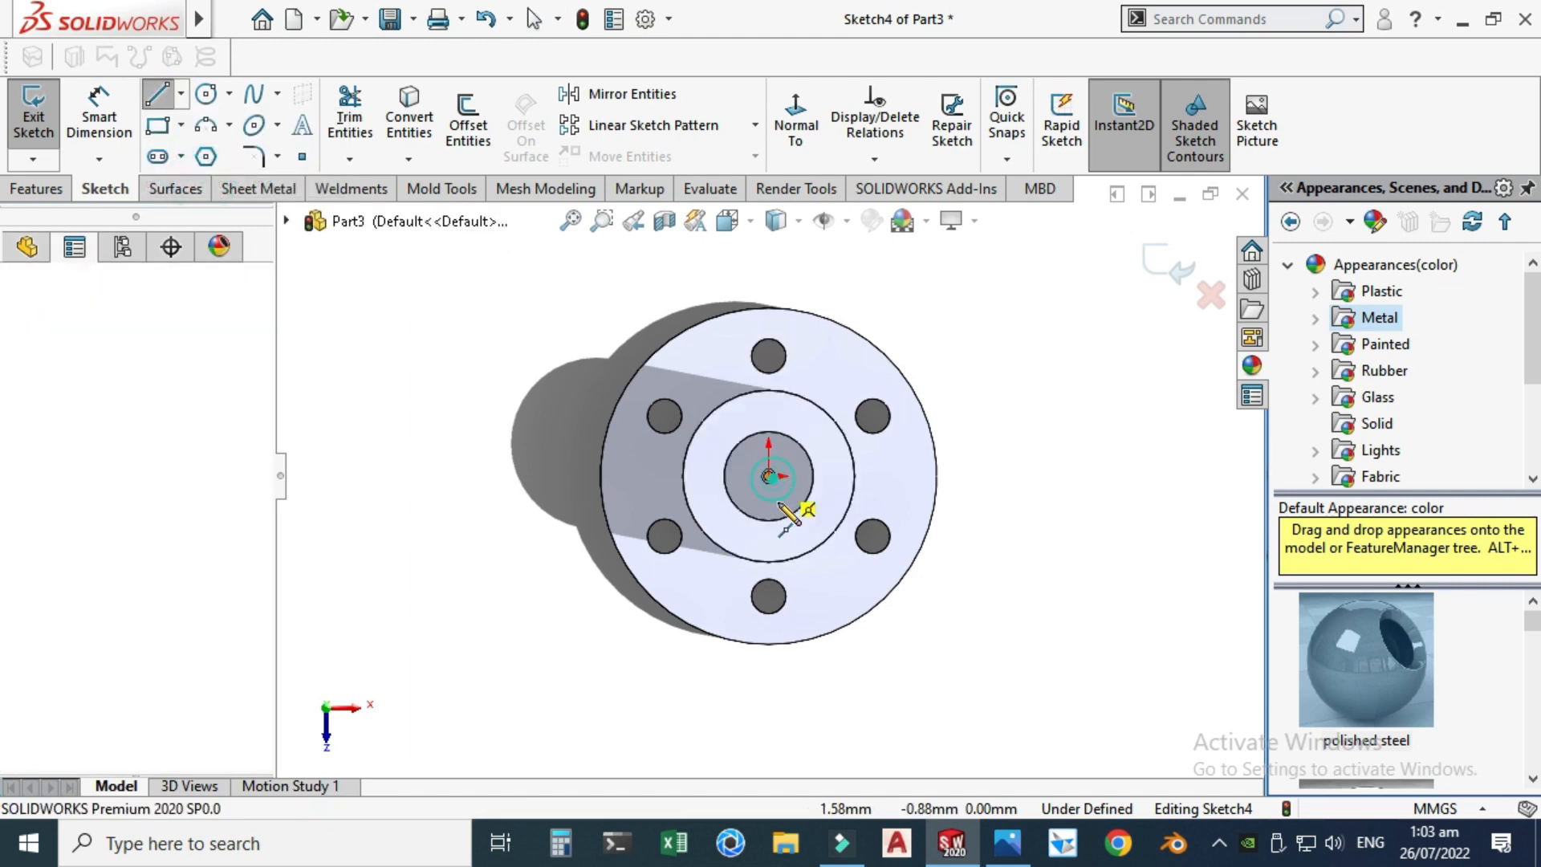
click(769, 699)
key(Escape)
key(f)
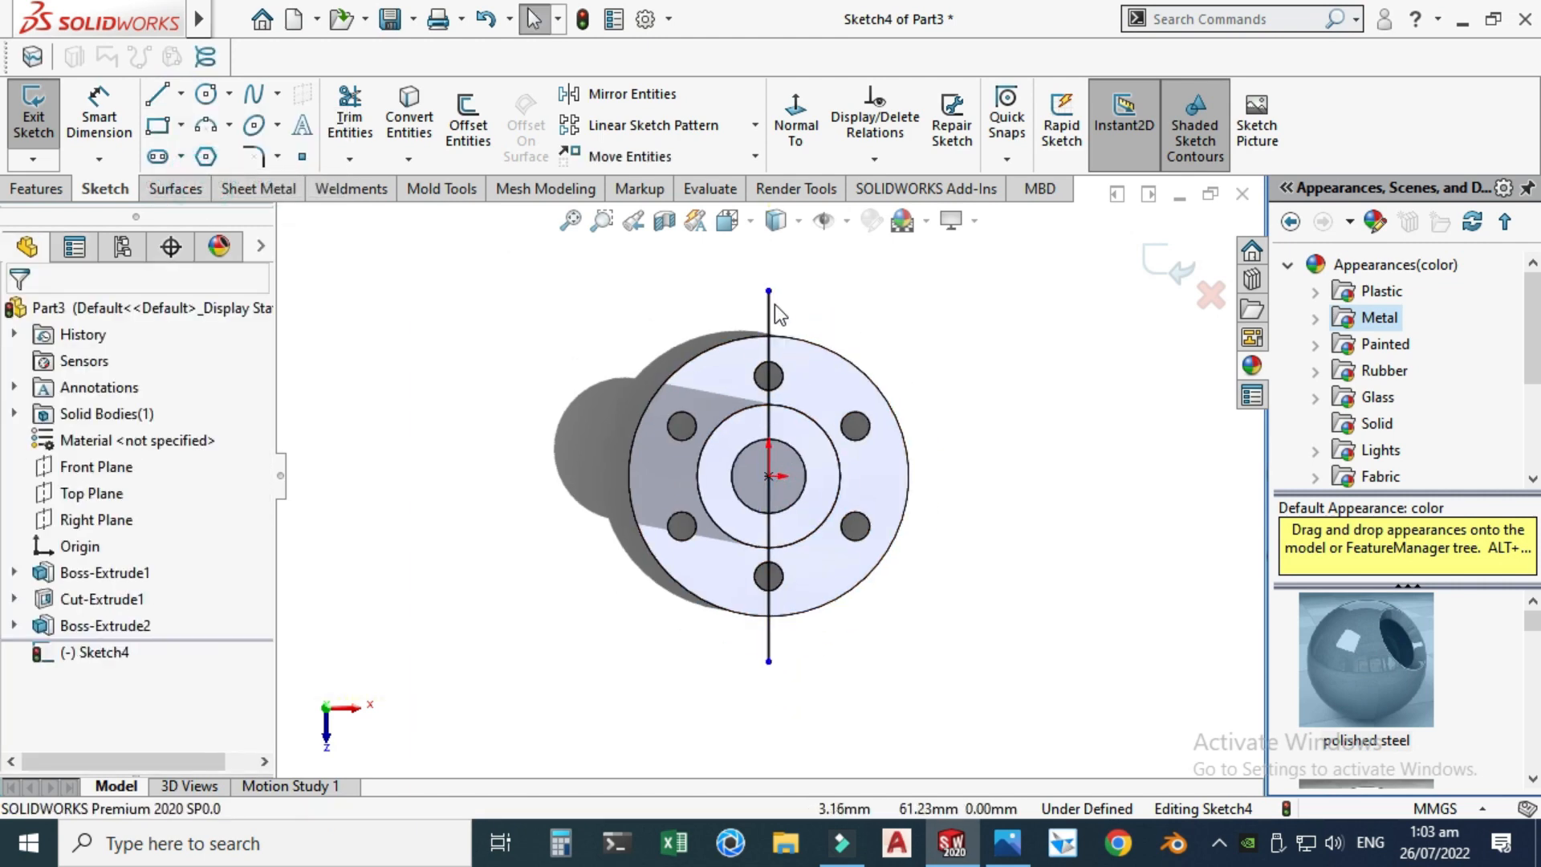
click(770, 313)
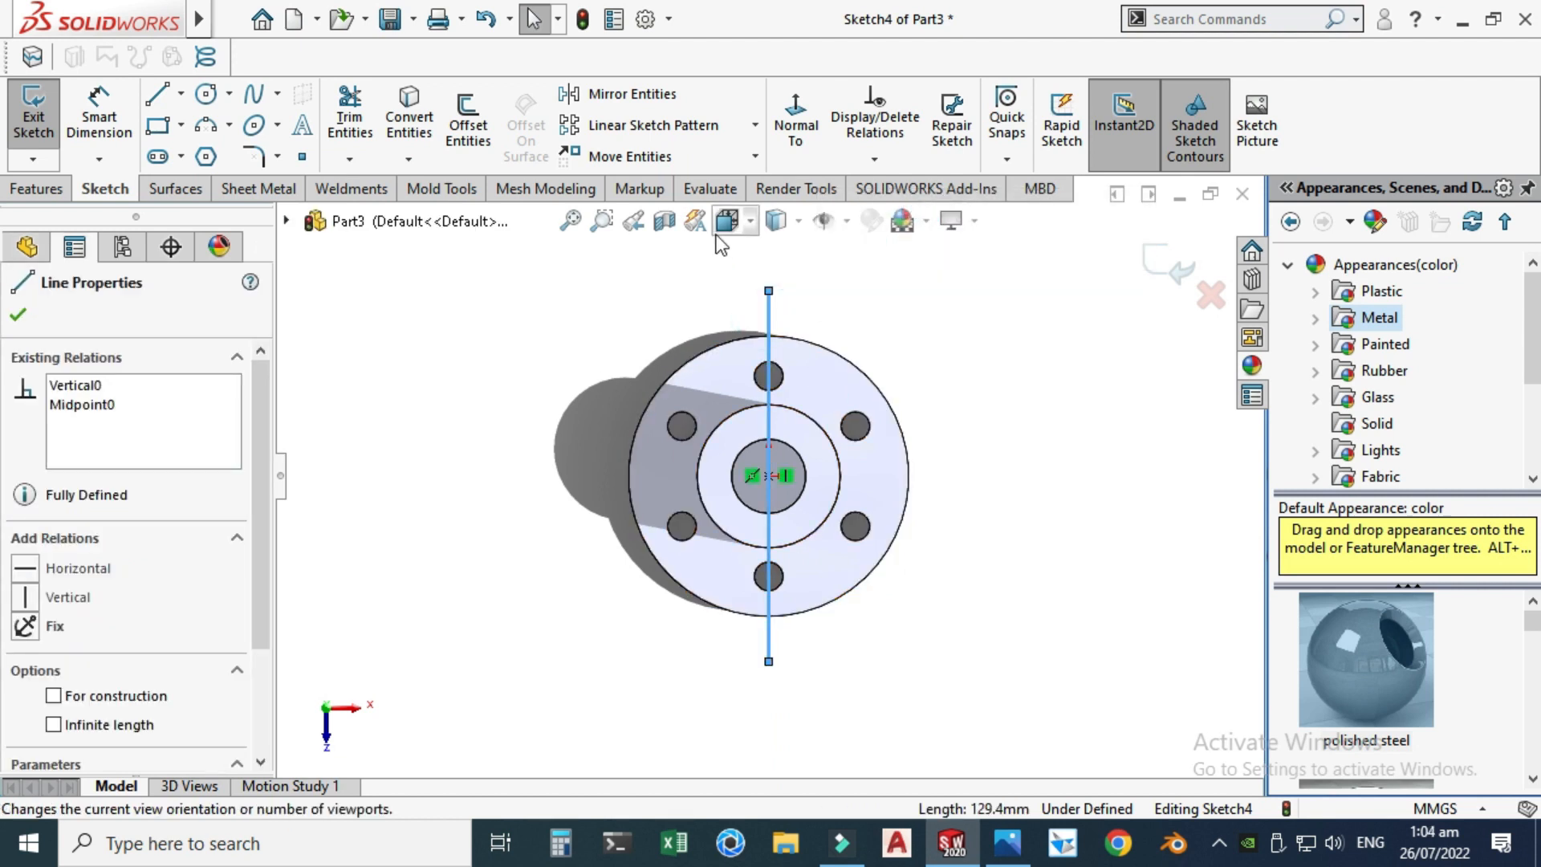
click(54, 697)
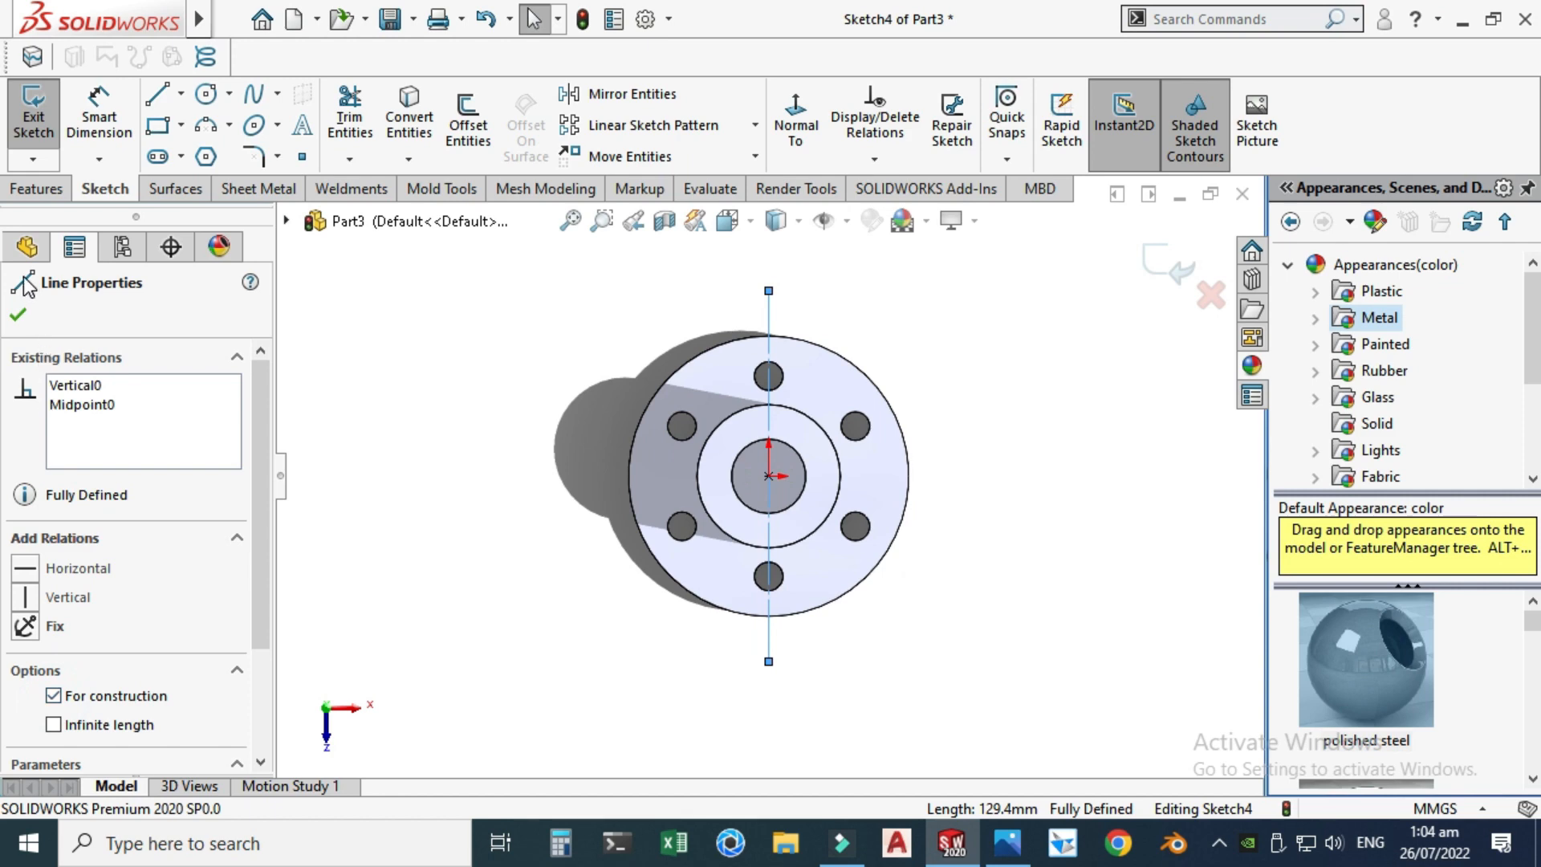
click(18, 316)
- Check the hole spacing in the reference drawing and dimension the vertical construction line at 100 mm
click(1007, 843)
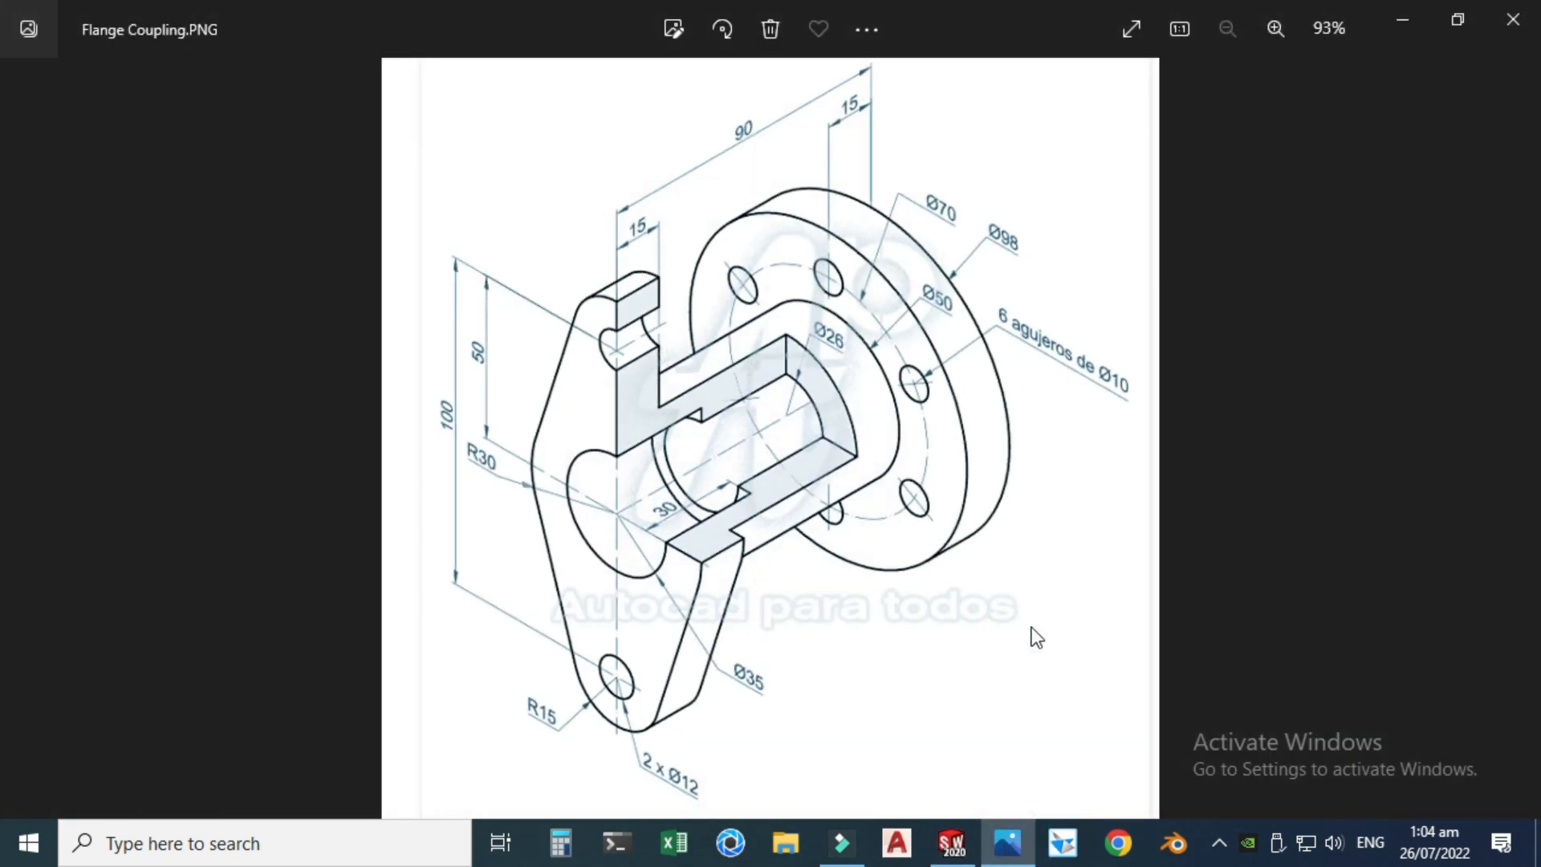
click(952, 843)
click(97, 88)
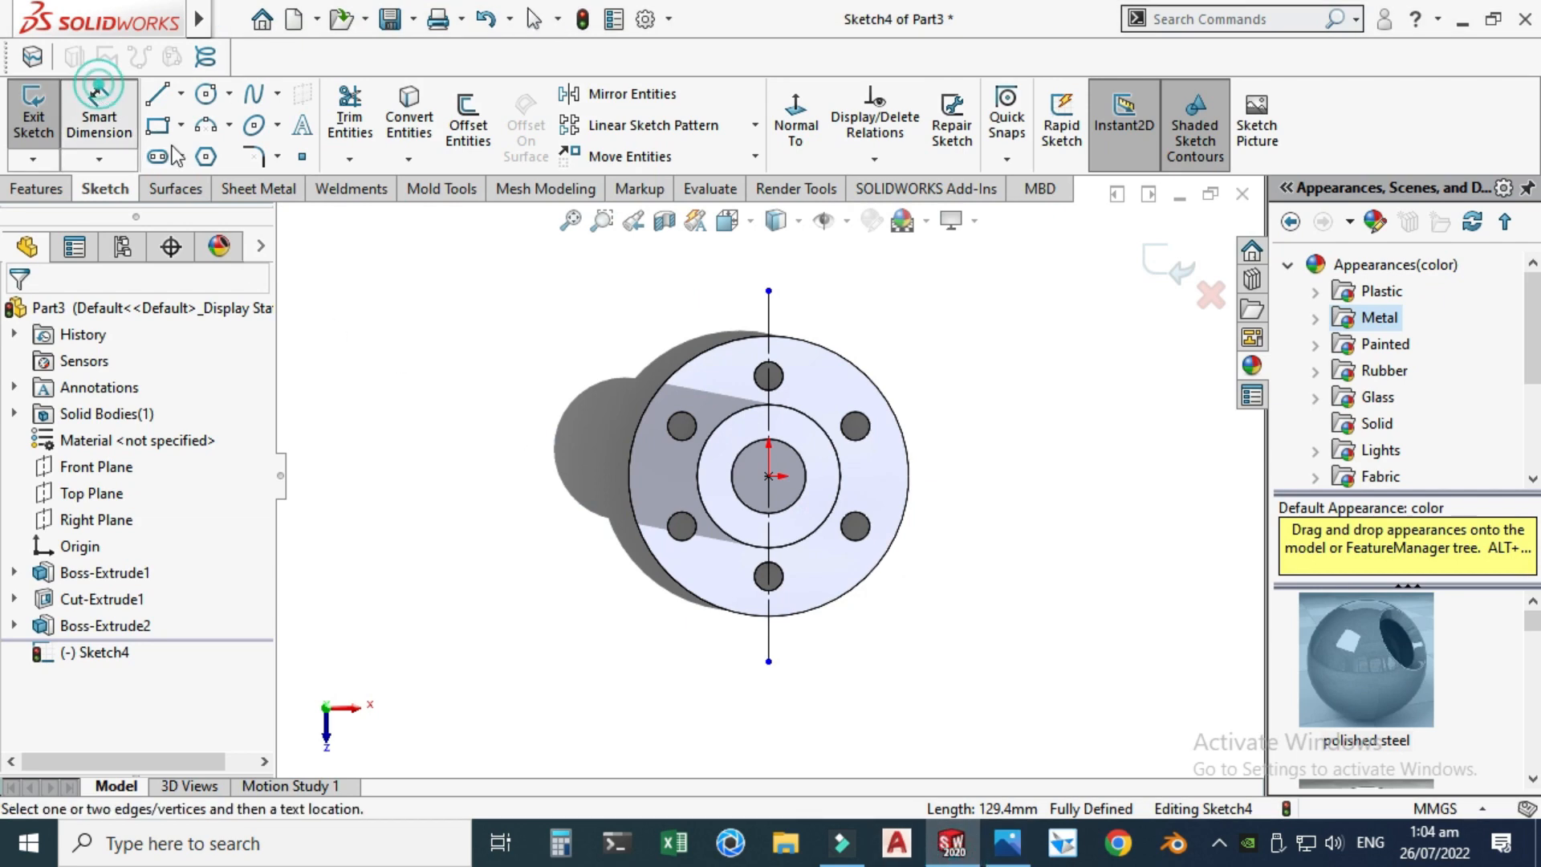
click(769, 313)
click(1054, 383)
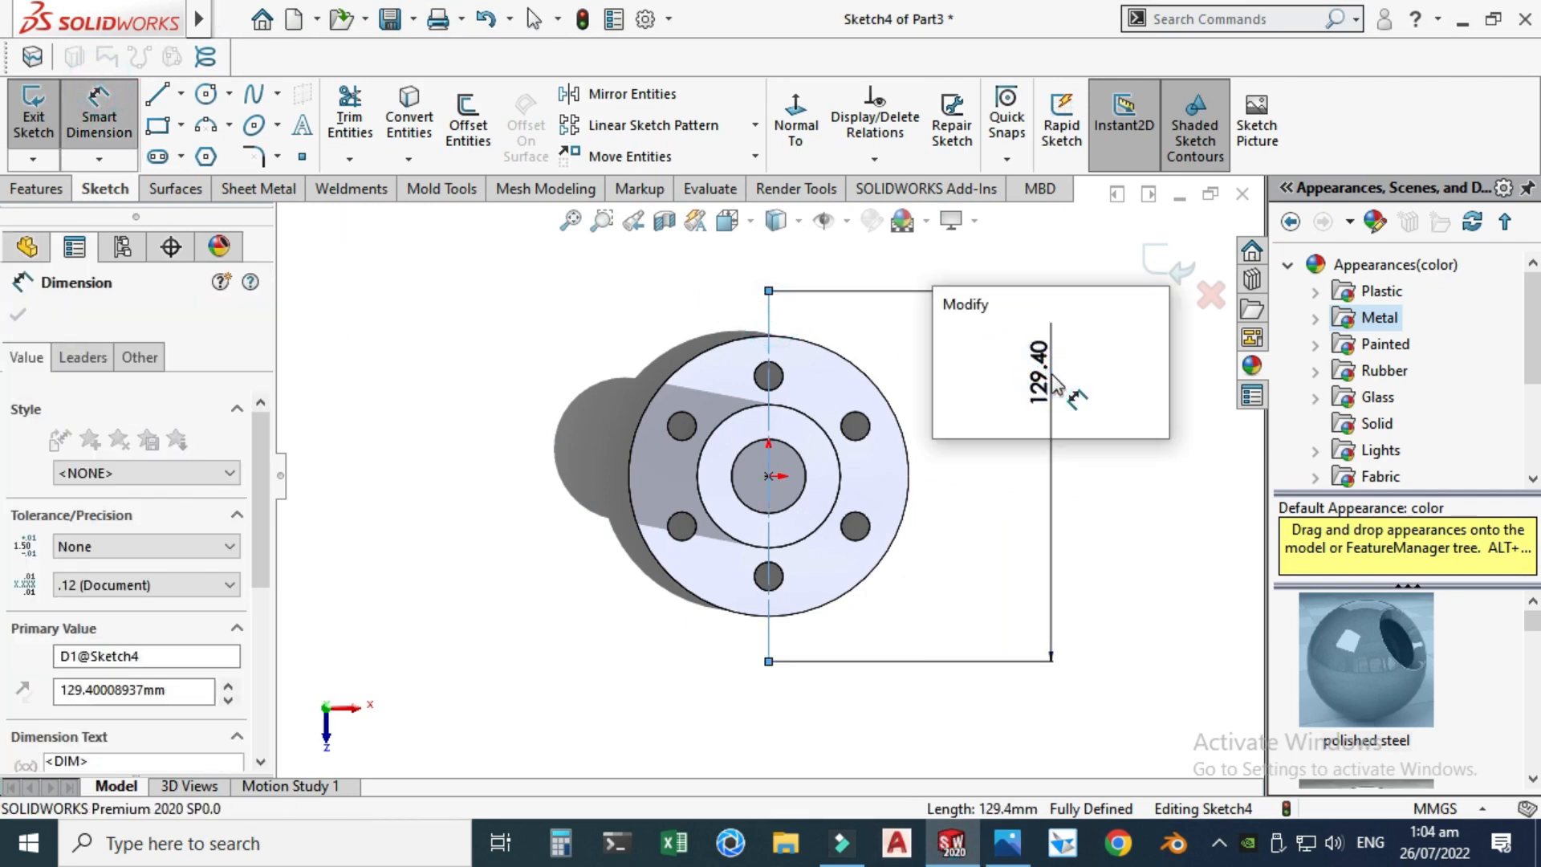
text(100)
key(Return)
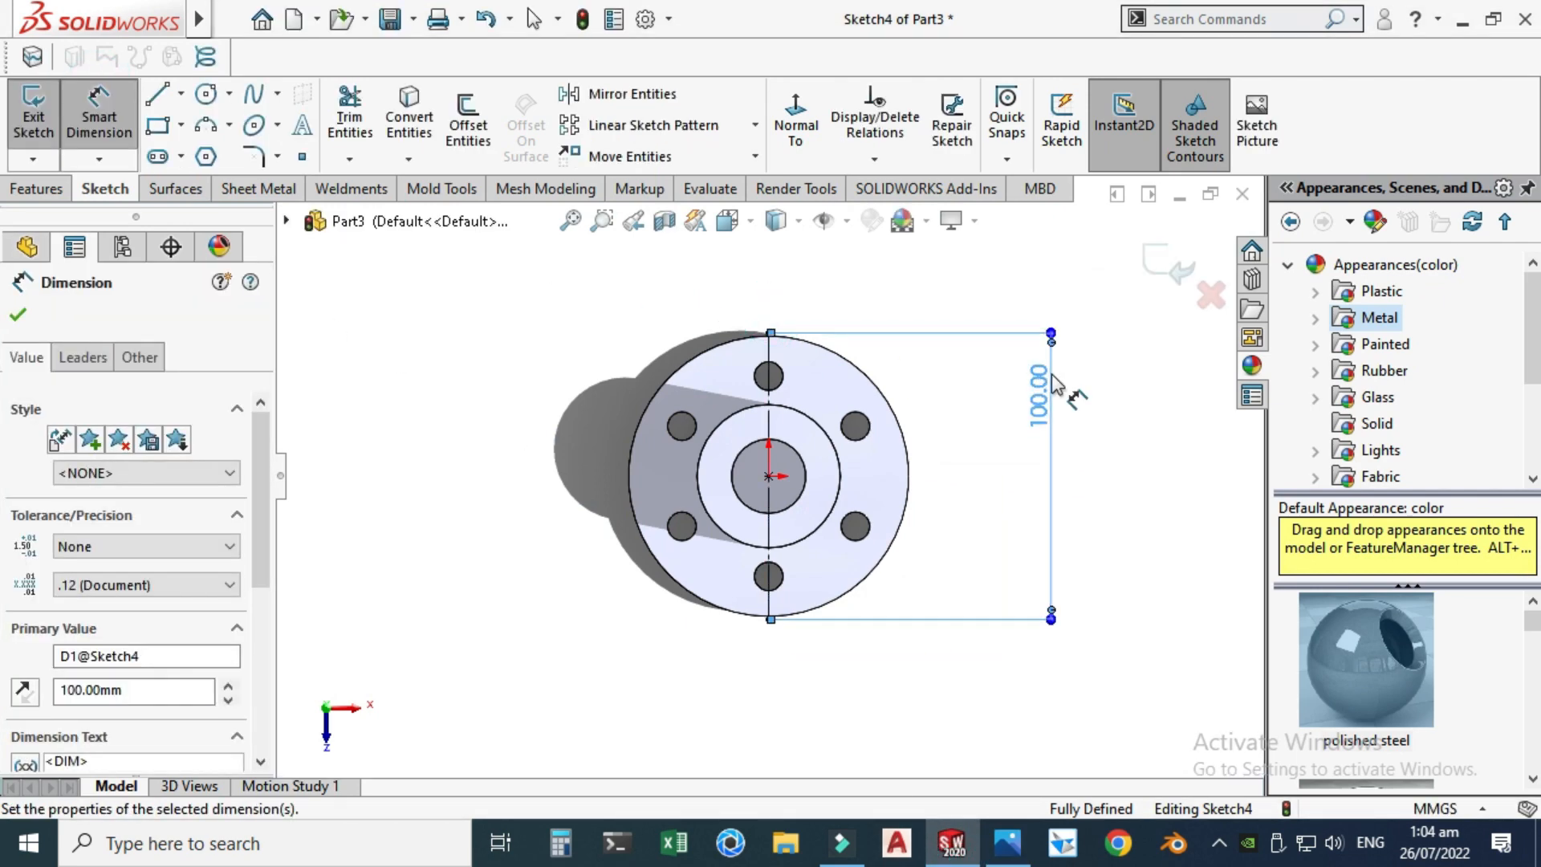
key(Escape)
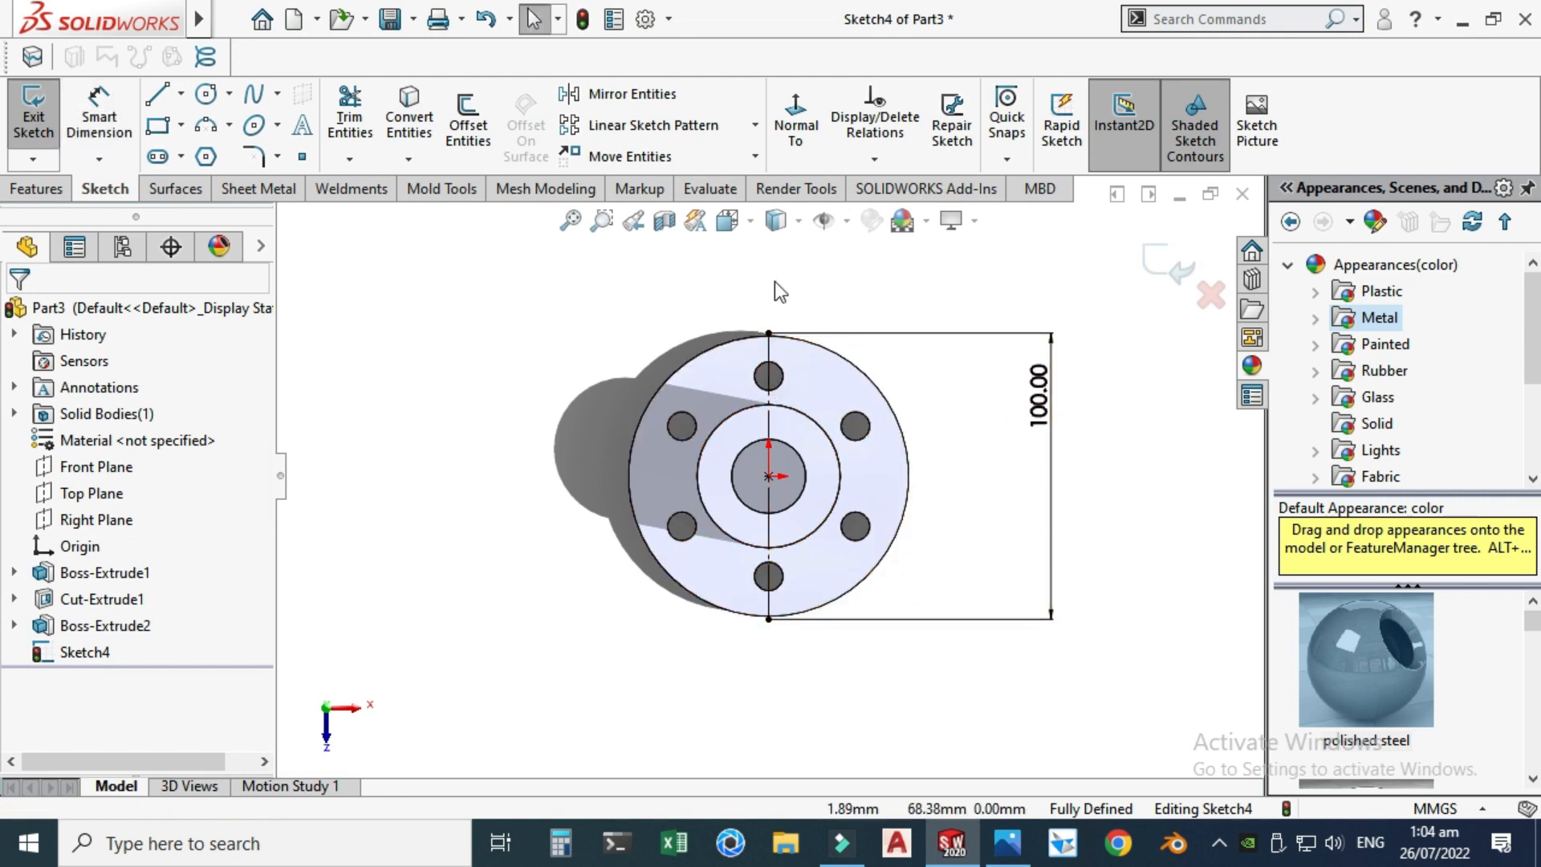
- Check the ear holes in the reference drawing and draw a circle about 22 mm in diameter at each end of the construction line
click(1007, 842)
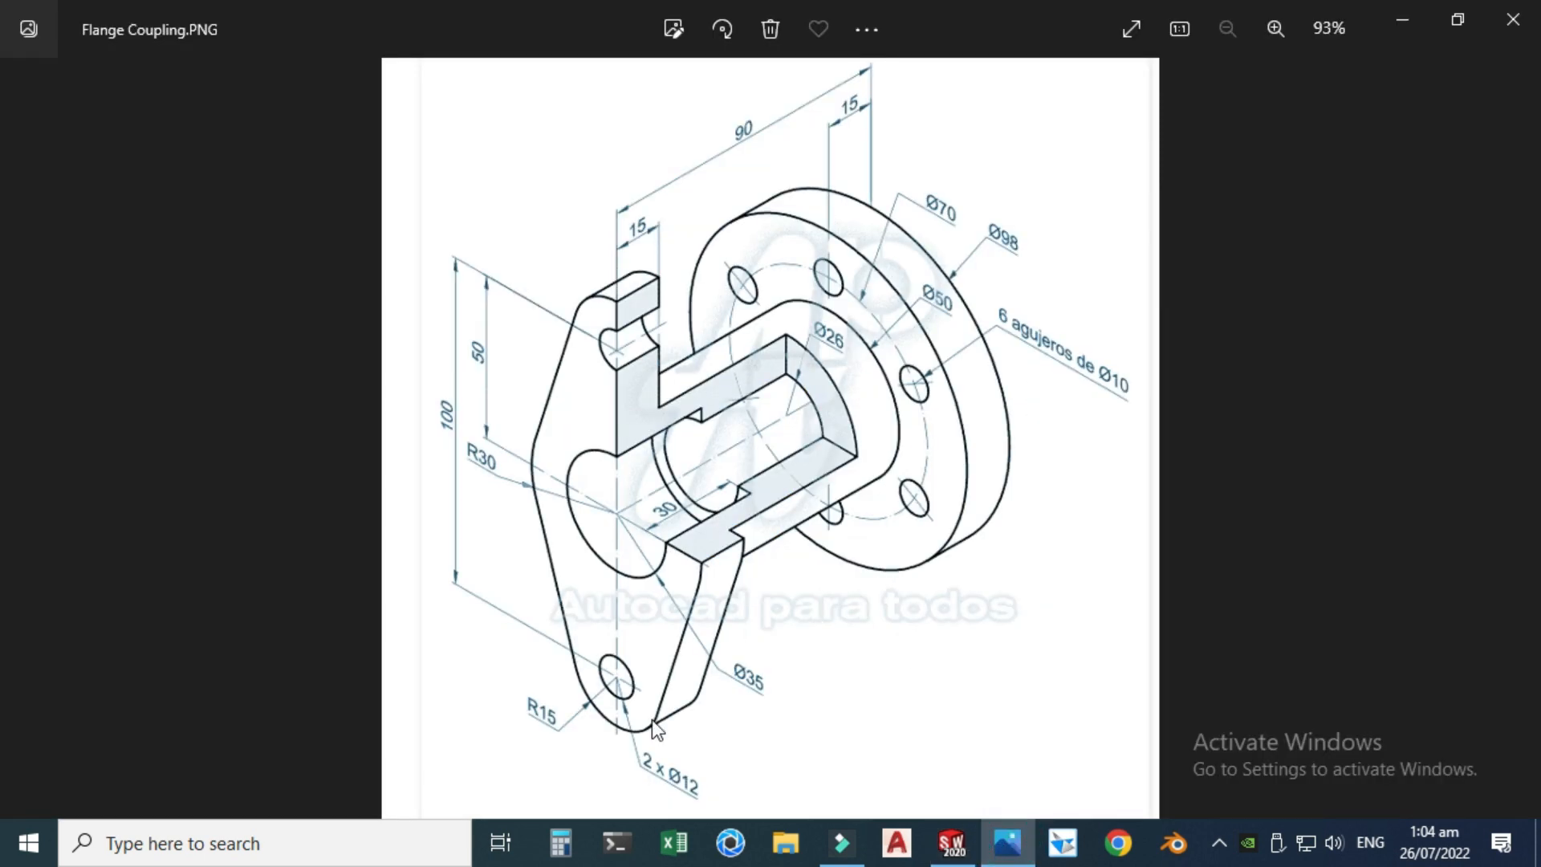
click(953, 839)
click(206, 93)
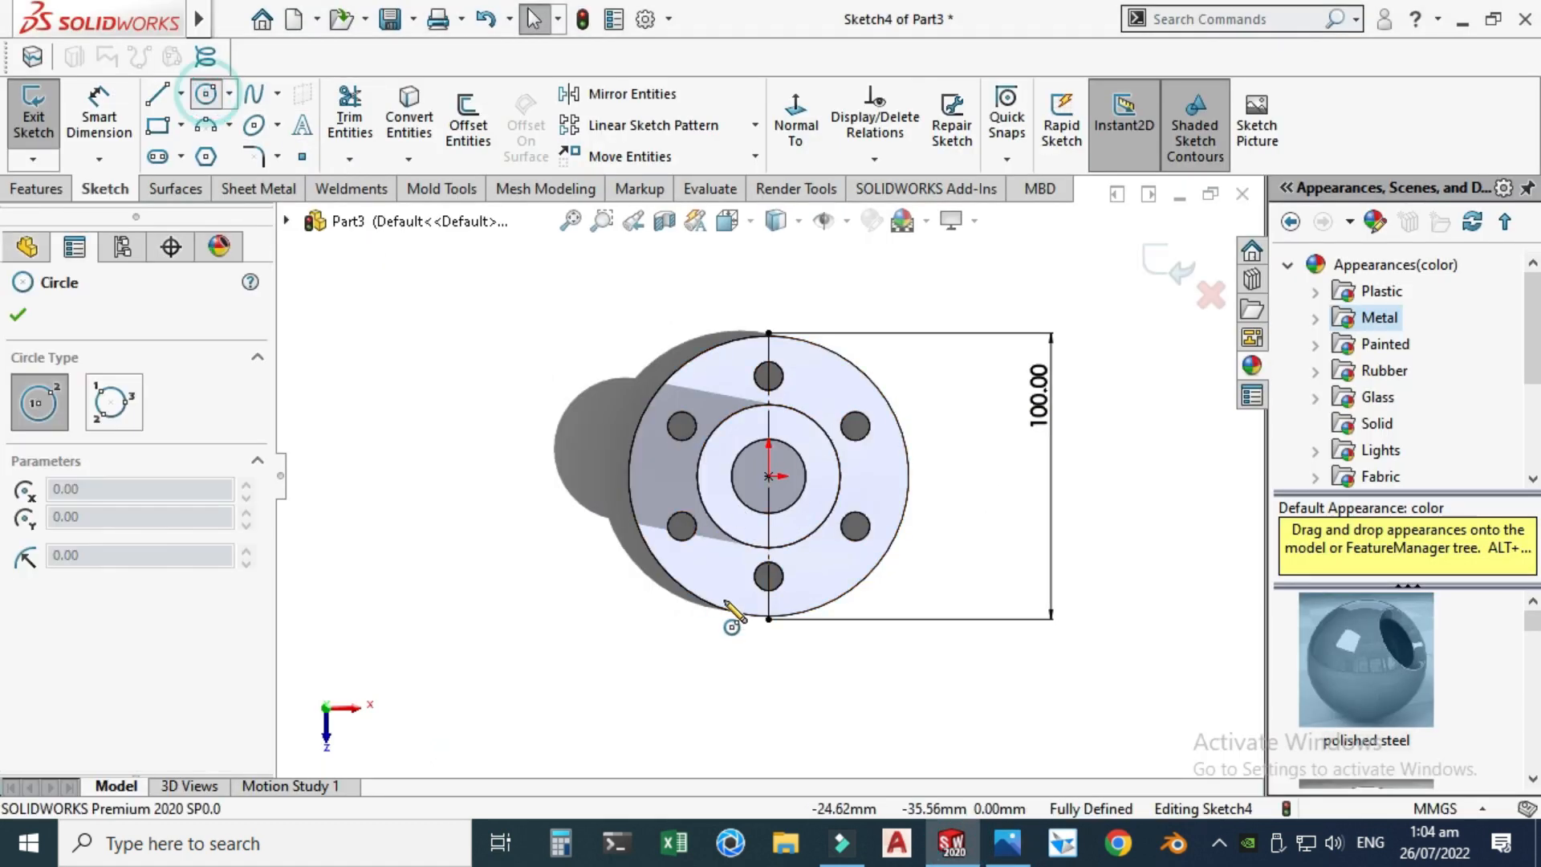
scroll(730, 619, down, 2)
click(775, 597)
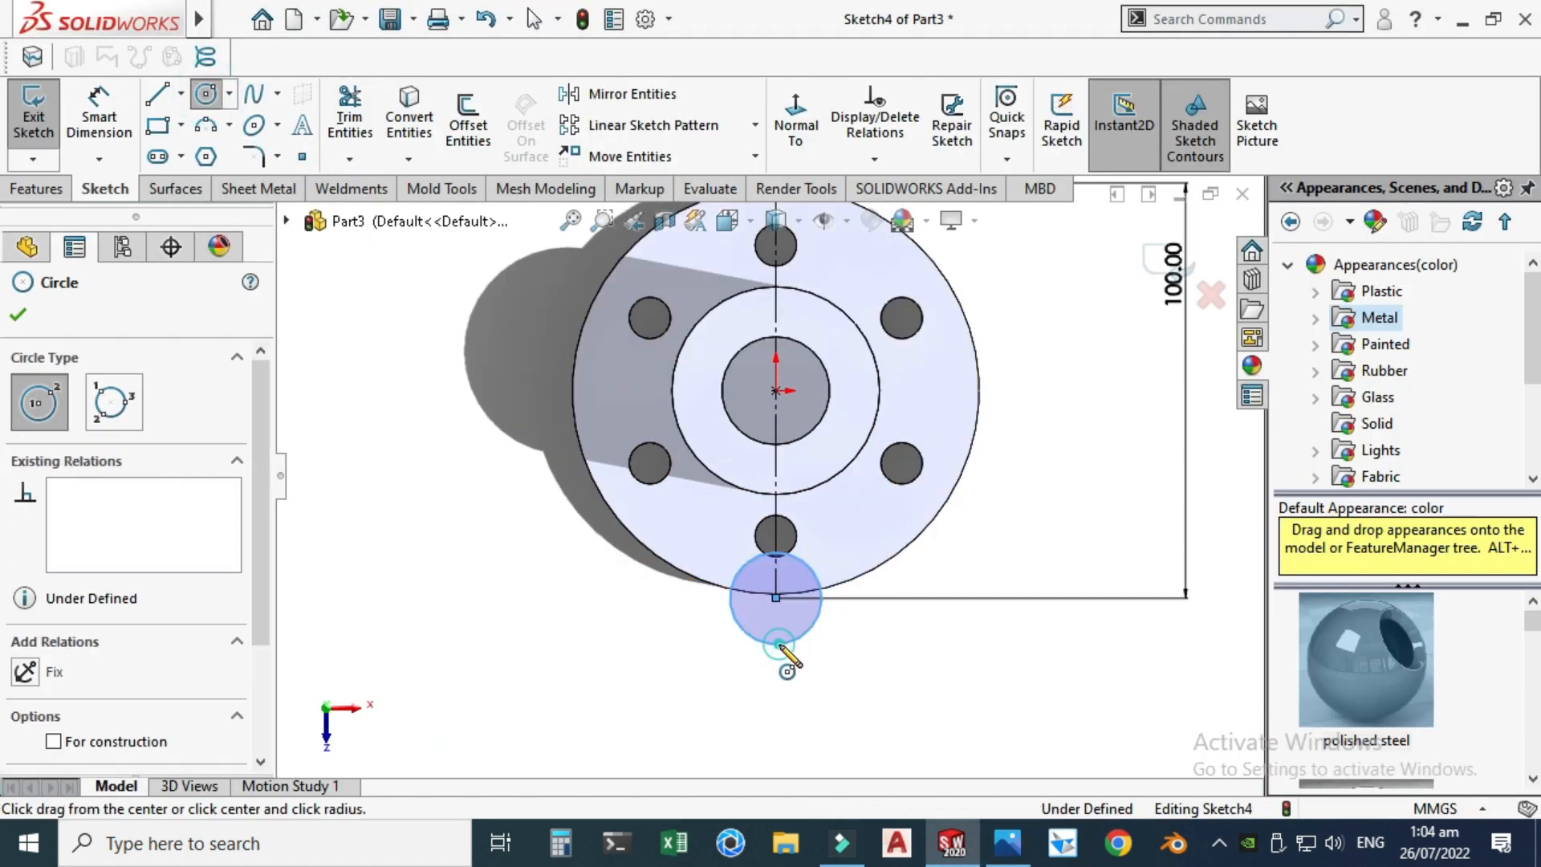
scroll(784, 334, up, 3)
scroll(791, 416, down, 3)
click(759, 386)
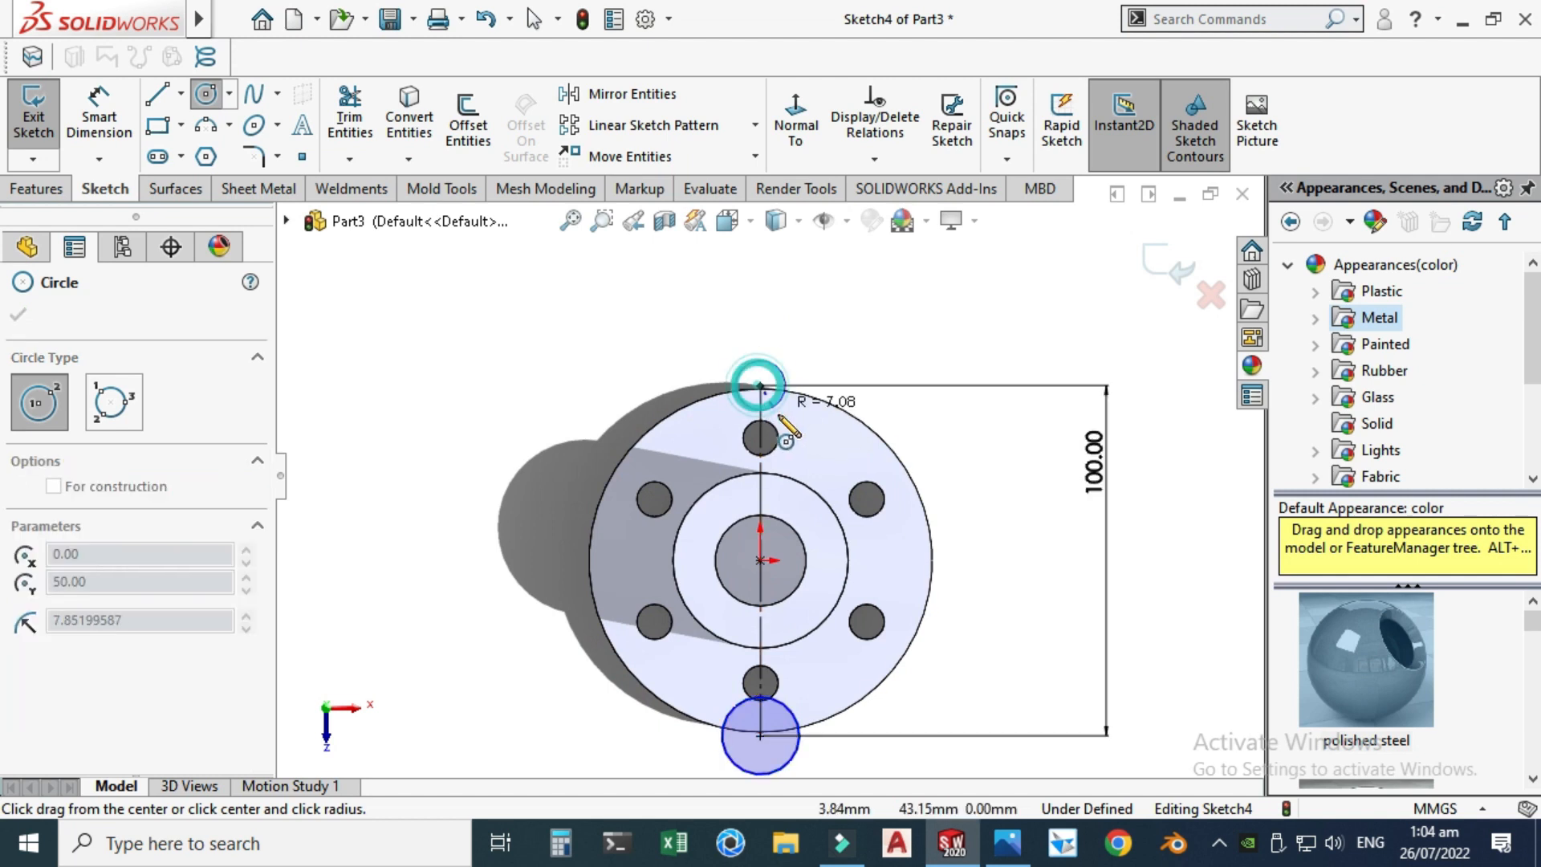
click(788, 407)
key(Escape)
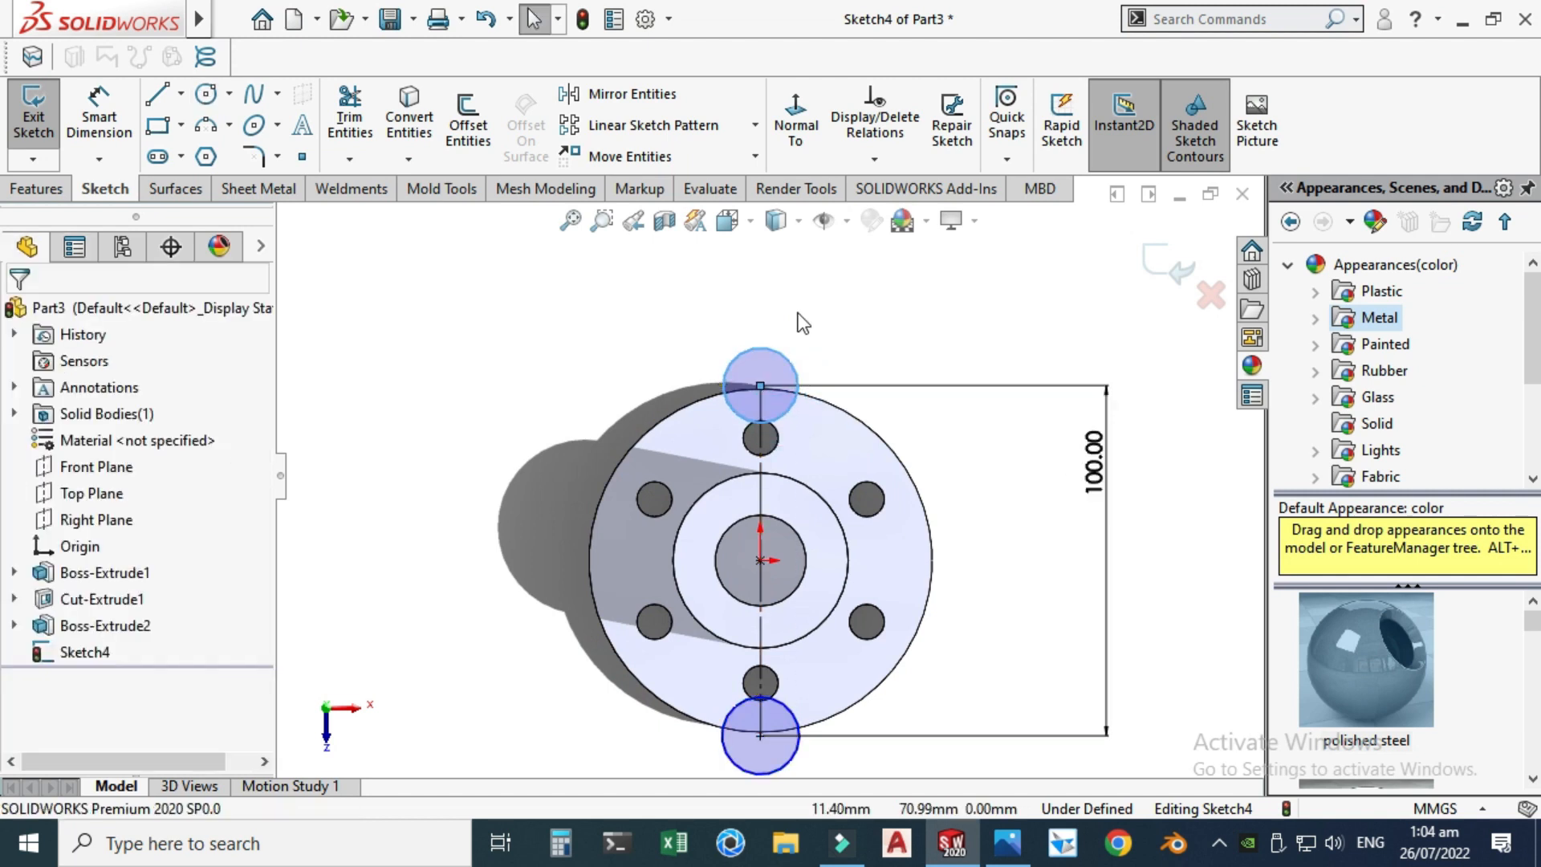
- Make the two circles at the ends of the construction line equal in size
click(783, 391)
ctrl+click(794, 754)
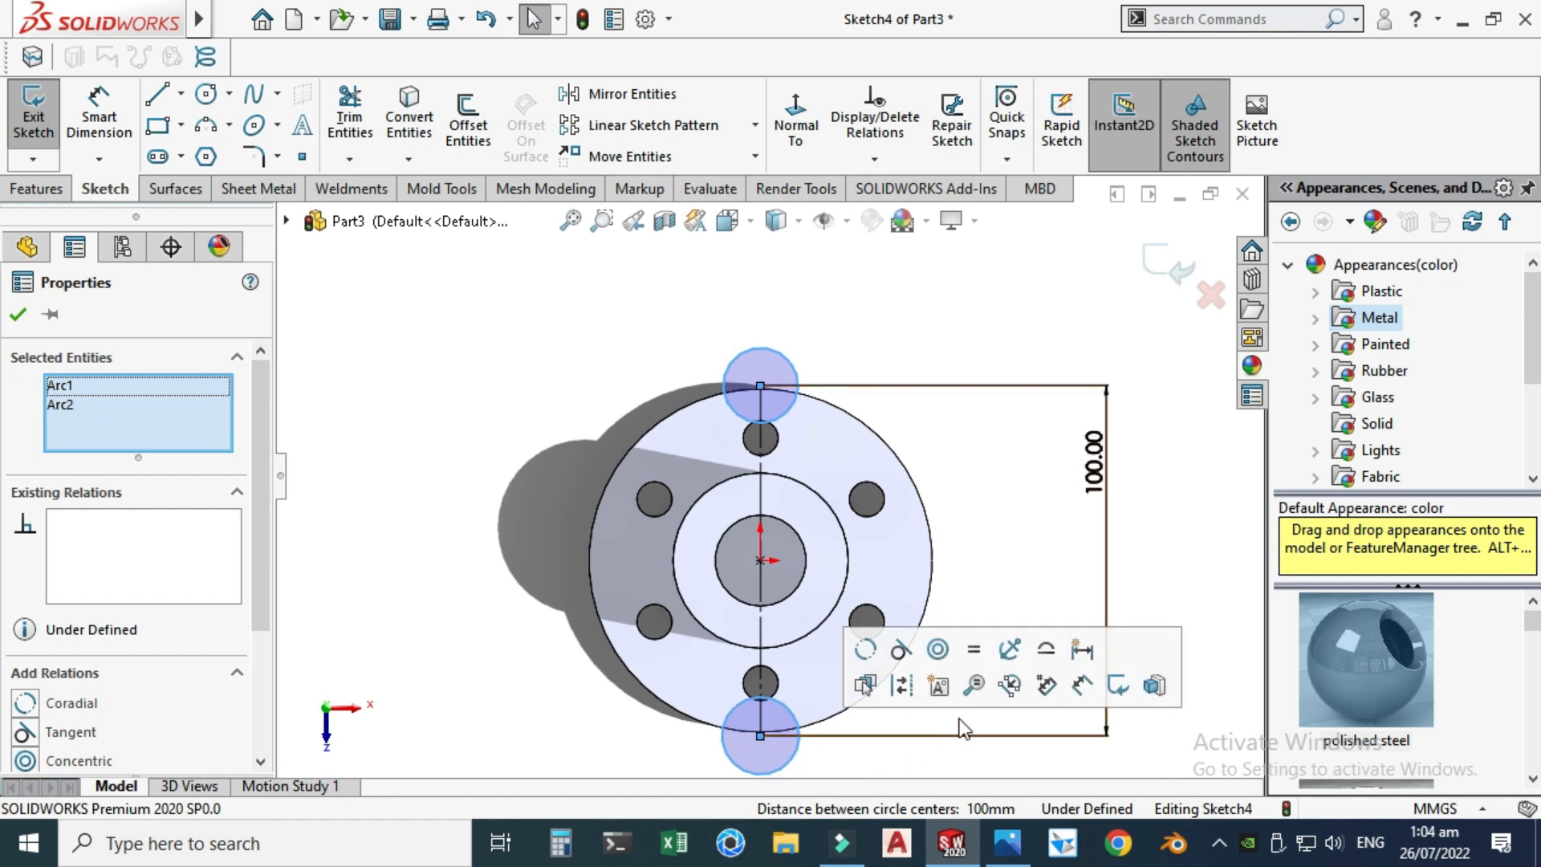
click(976, 654)
click(861, 417)
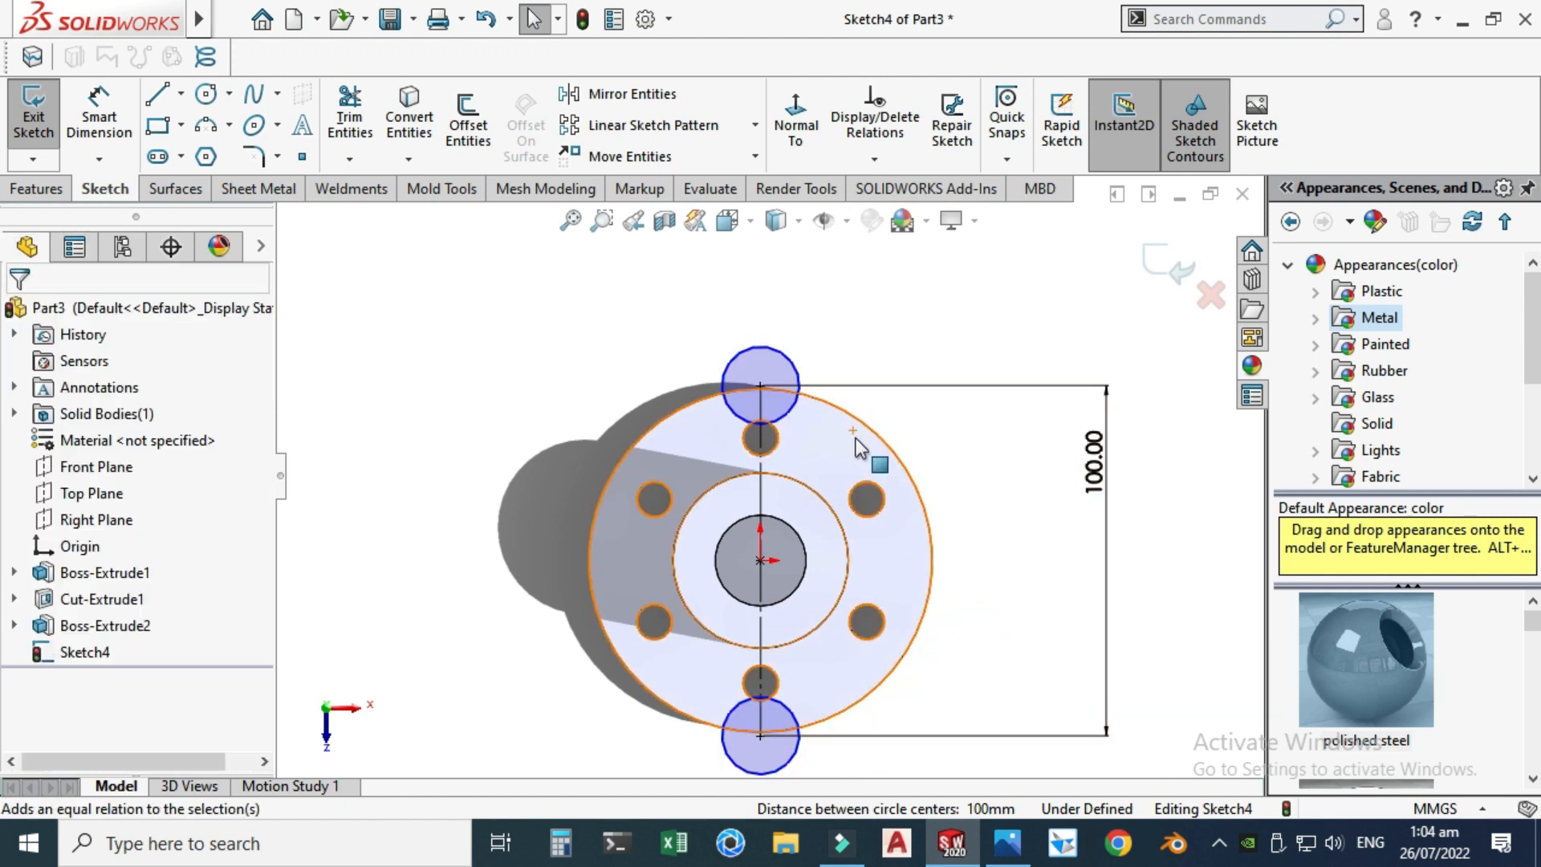
- Dimension the lower end circle's diameter at 12 mm
scroll(768, 478, up, 2)
click(95, 127)
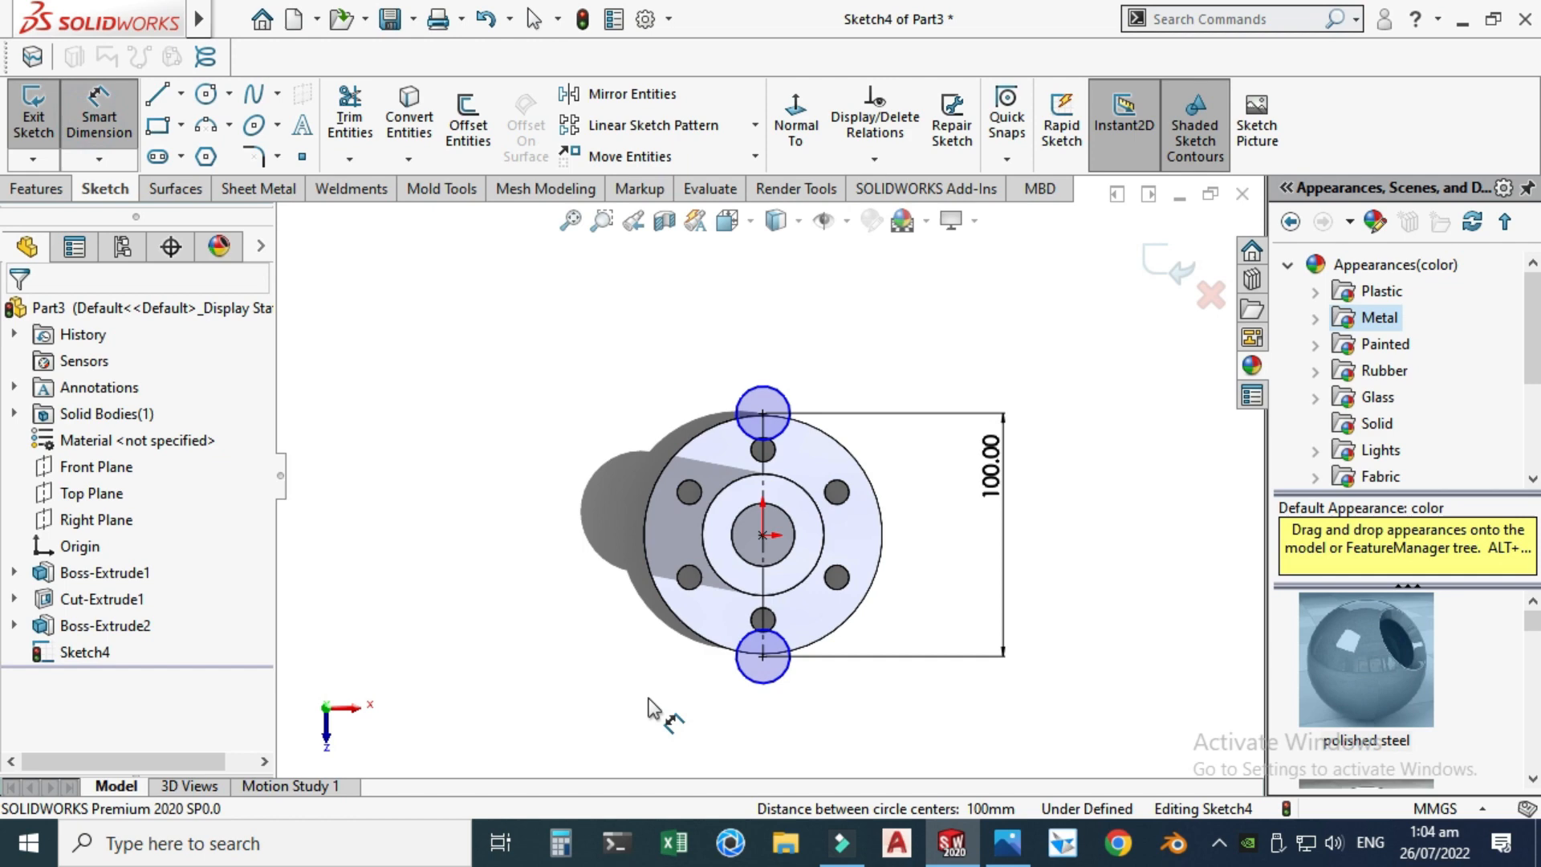
click(760, 676)
click(577, 733)
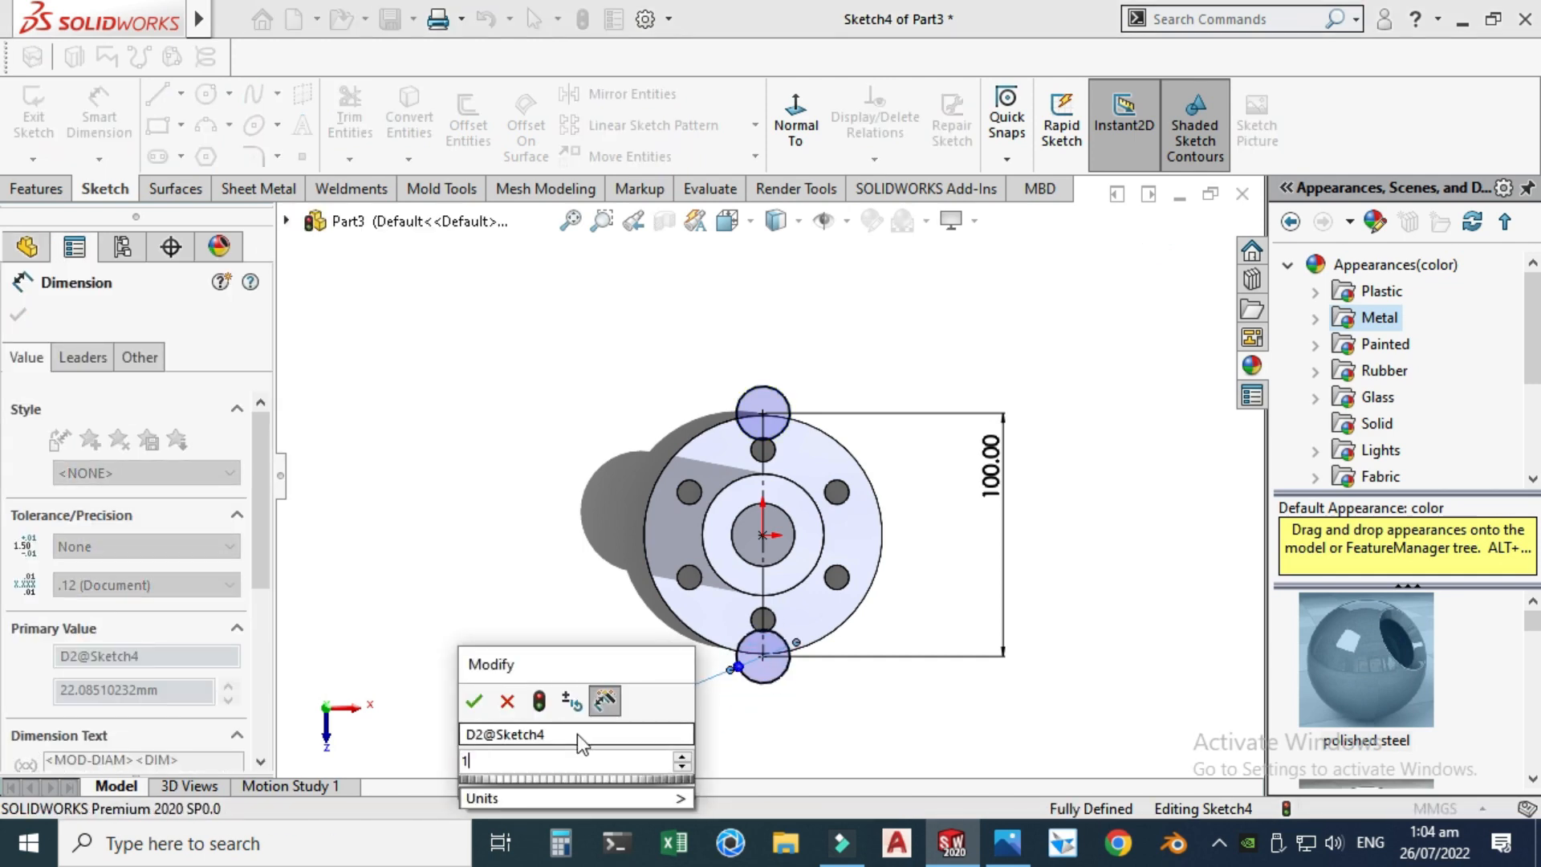
key(Return)
key(Escape)
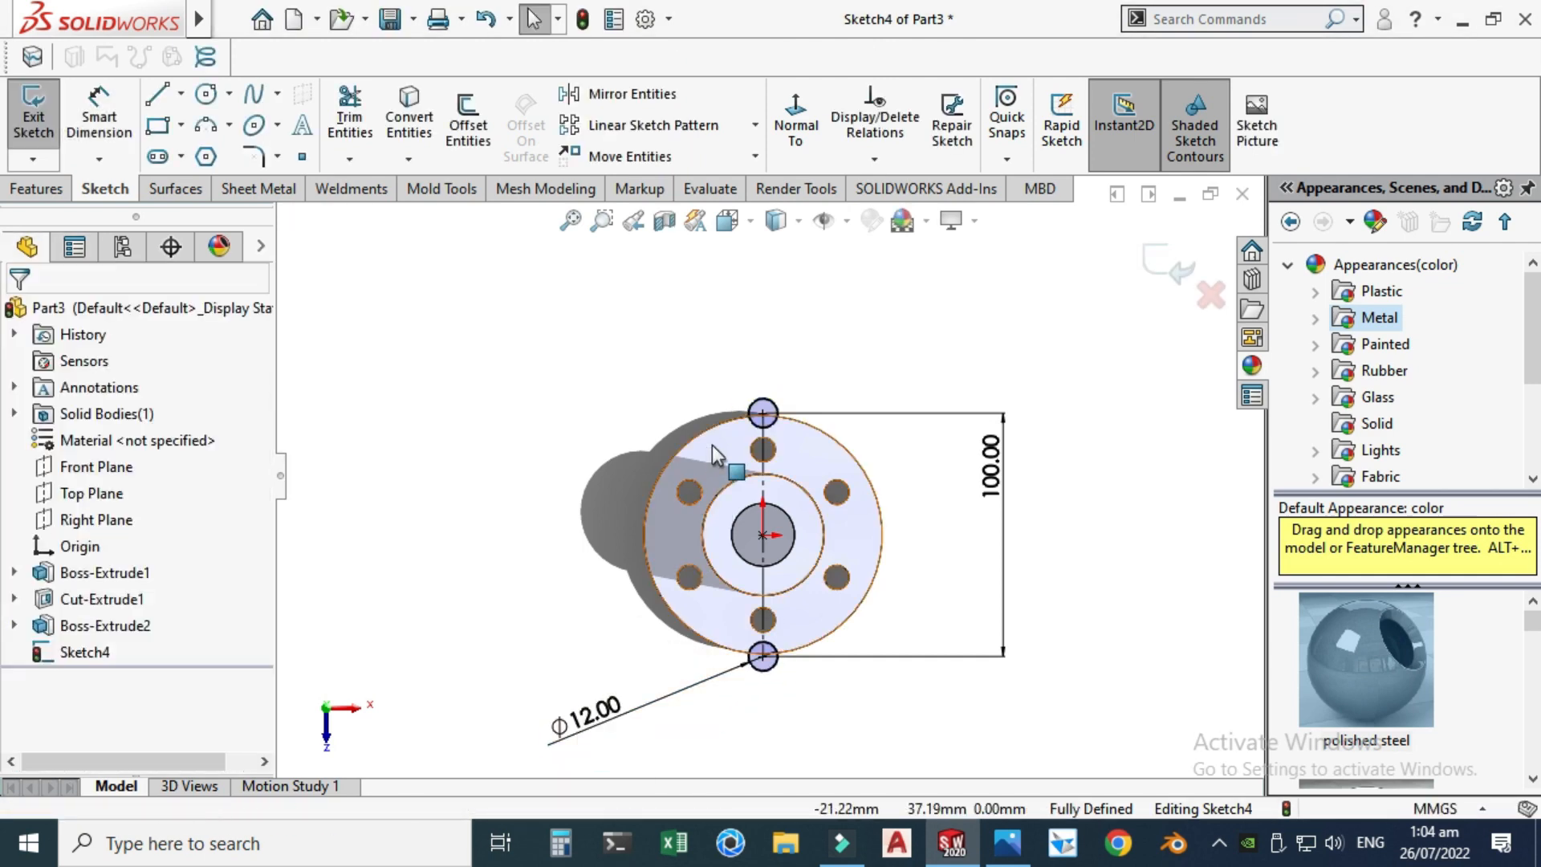
- Check the ear's outline in the reference drawing and draw a larger circle concentric with the lower 12 mm circle
click(1006, 845)
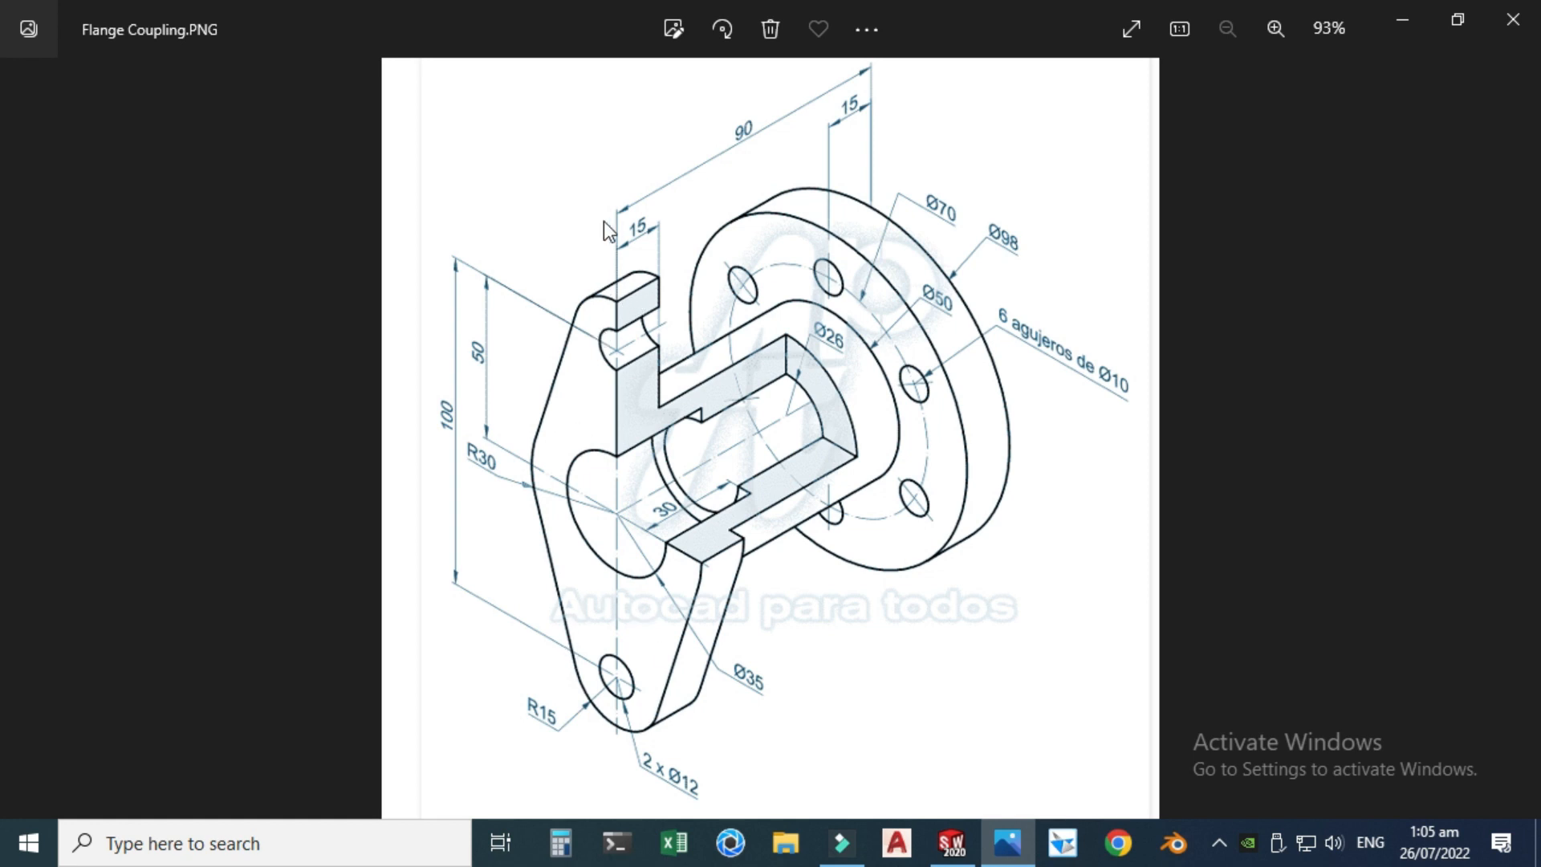
click(951, 843)
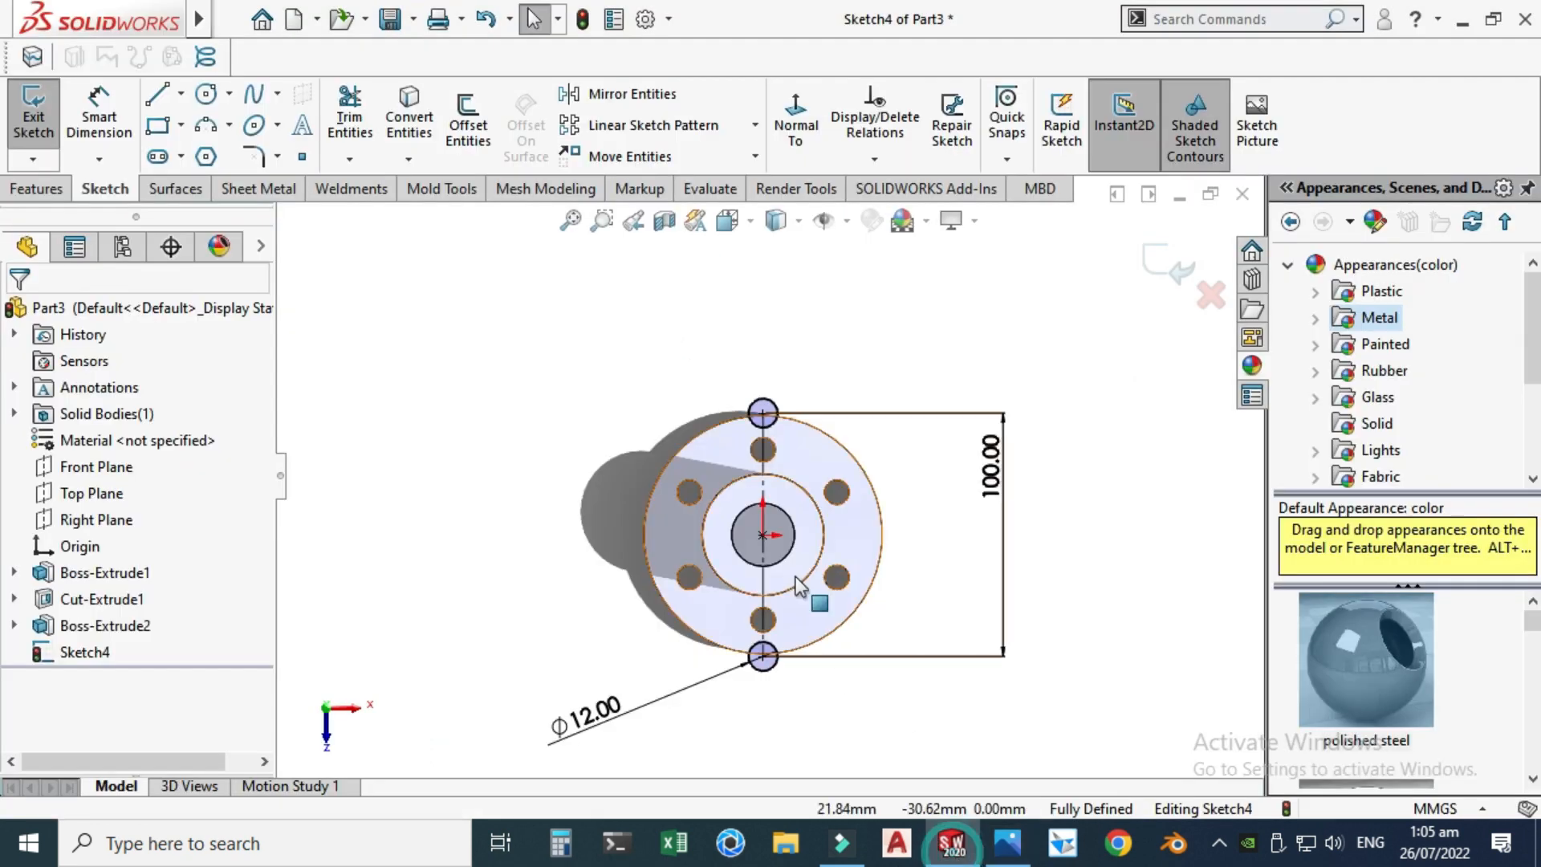
click(206, 93)
scroll(797, 698, down, 3)
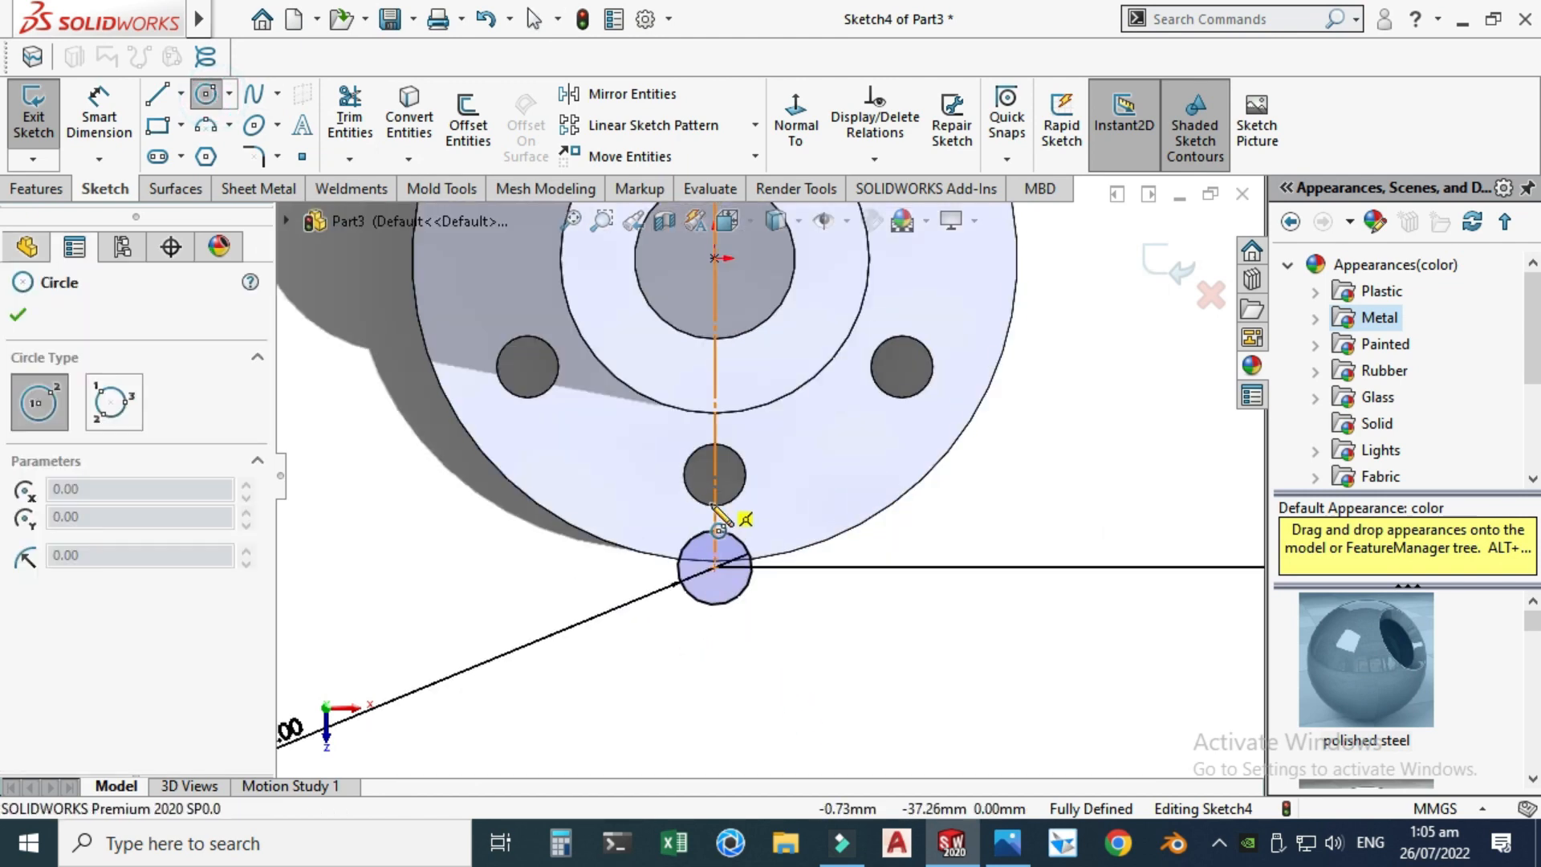
click(715, 566)
click(761, 682)
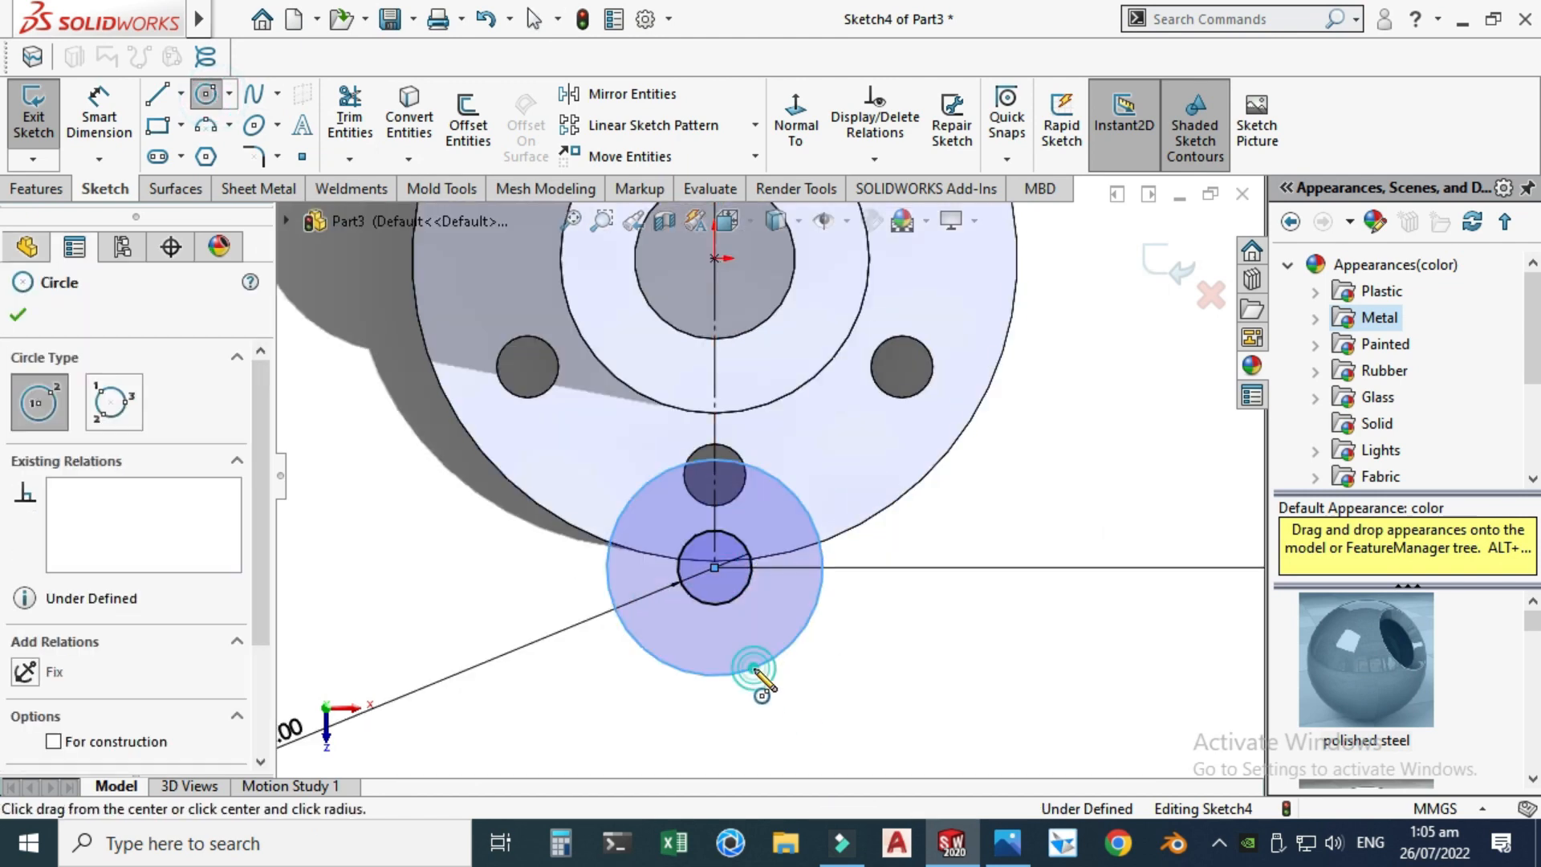
- Draw a larger circle concentric with the 12 mm hole circle at the upper end of the construction line
scroll(757, 677, up, 4)
scroll(803, 497, down, 4)
click(814, 516)
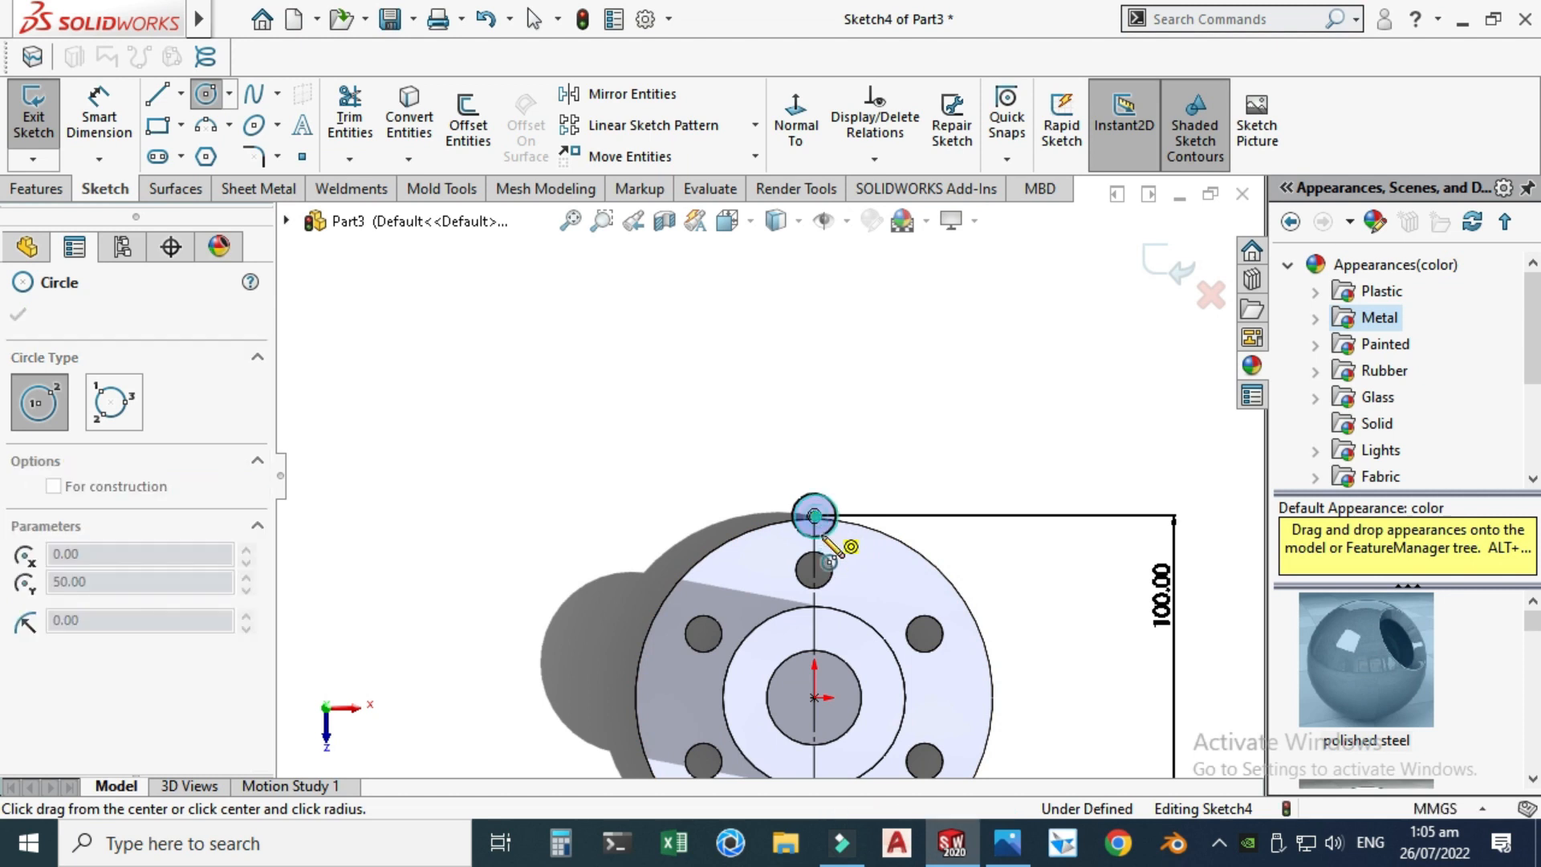
click(863, 581)
- Draw a circle about 55 mm in diameter centred on the origin, slightly larger than the hub
scroll(811, 594, up, 3)
click(795, 602)
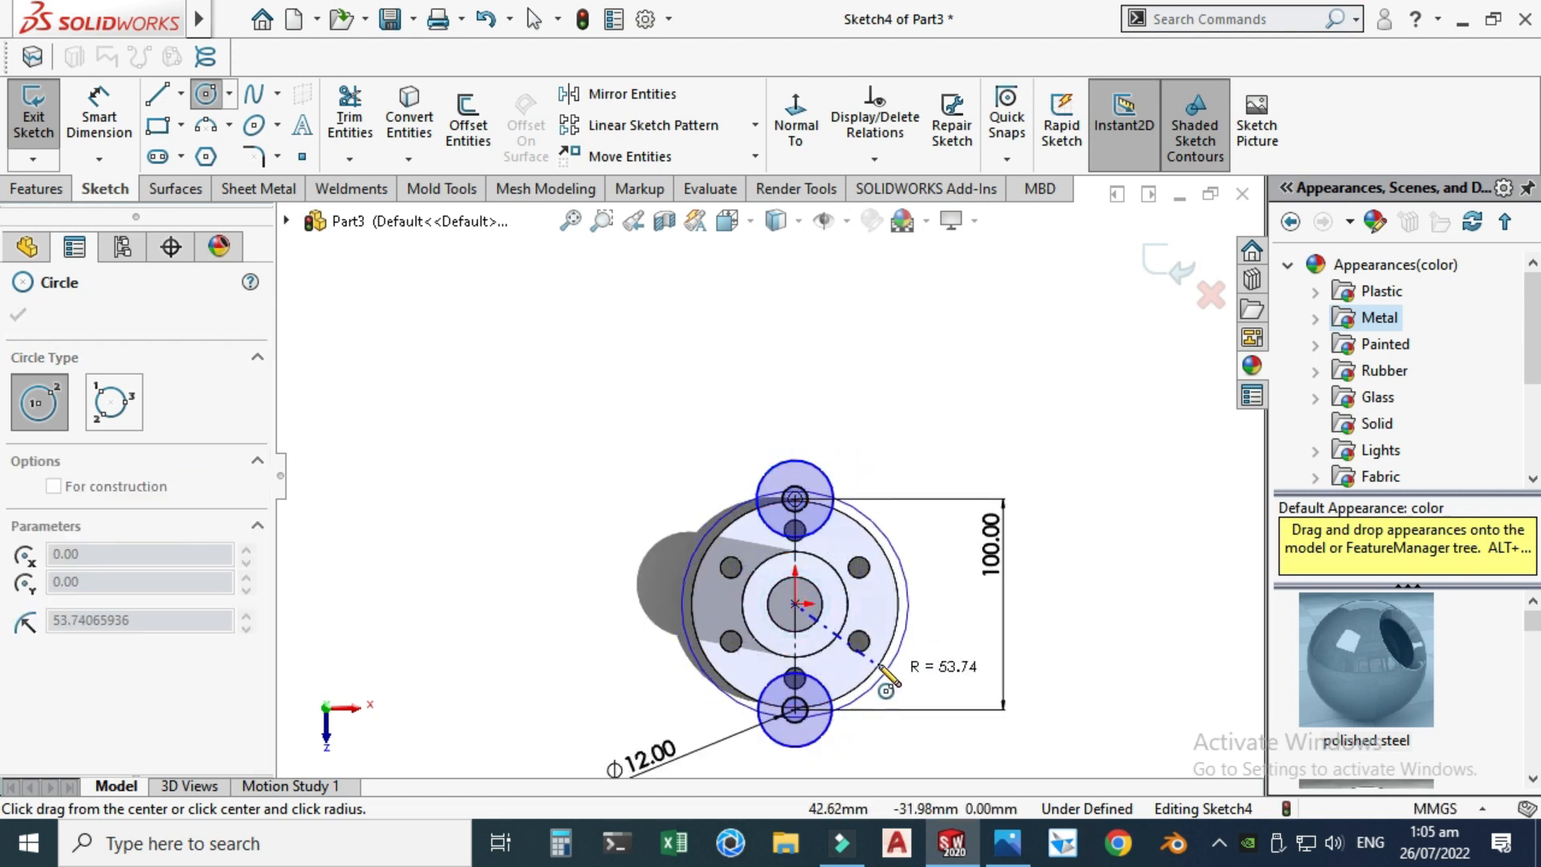
scroll(861, 678, down, 3)
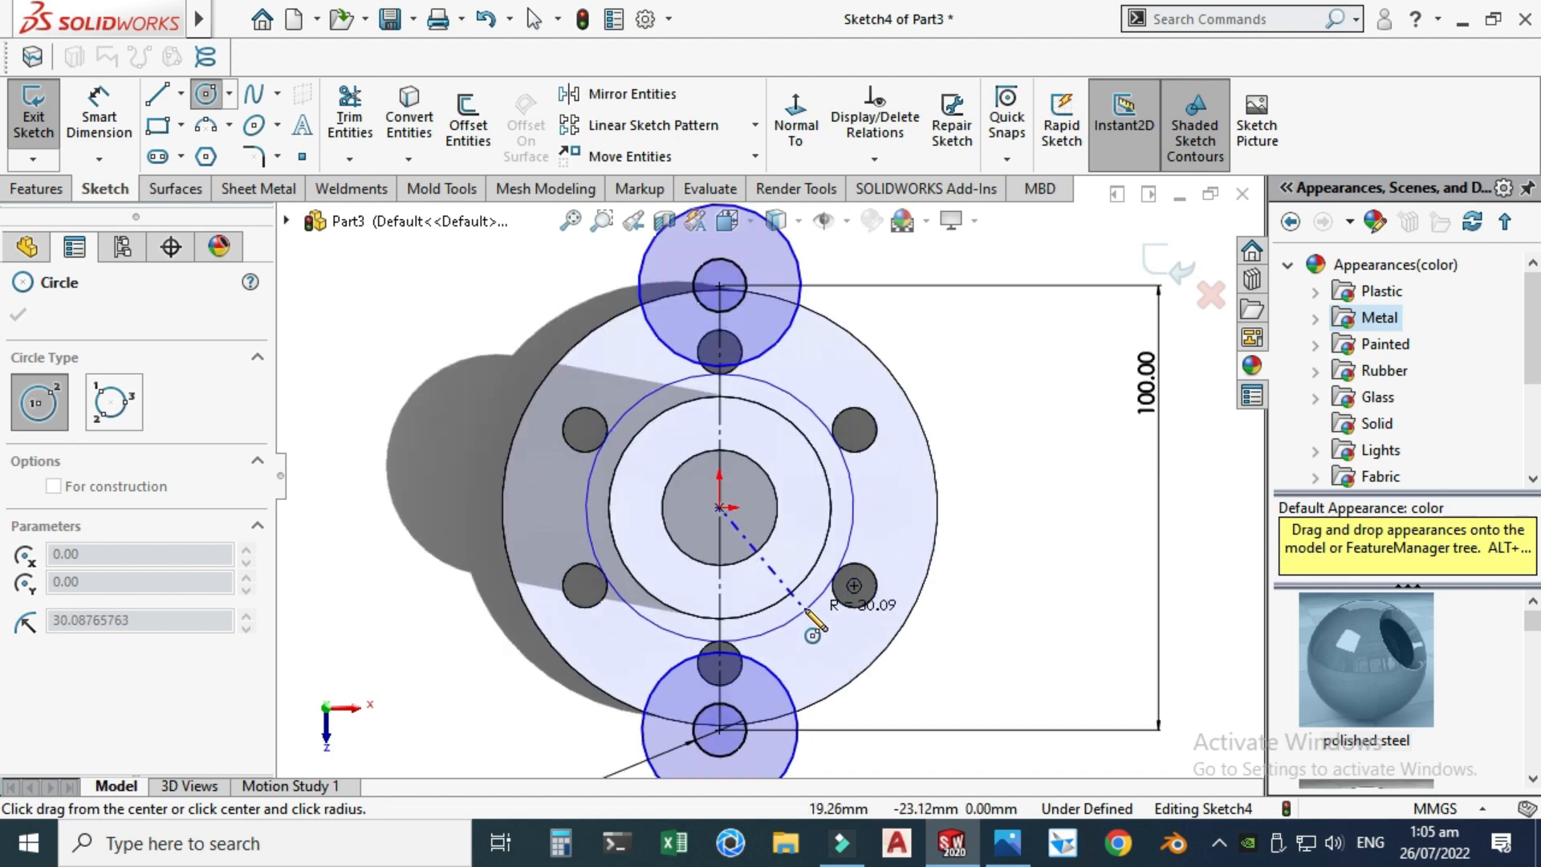
click(797, 604)
key(Escape)
- Dimension the diameter of the circle centred on the origin at 60 mm
scroll(767, 475, up, 3)
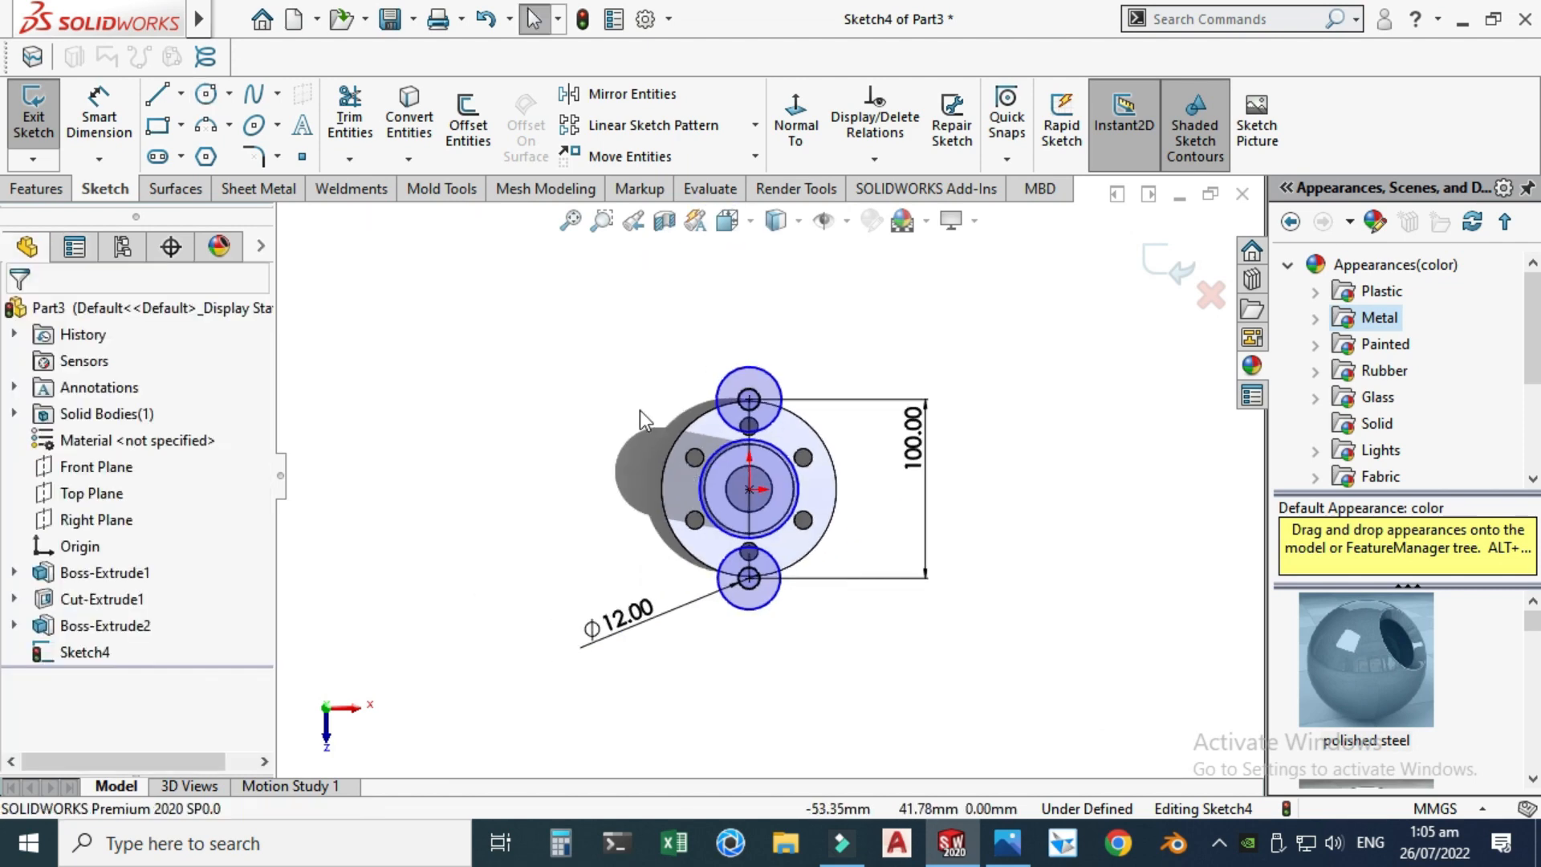
click(99, 120)
scroll(696, 512, down, 3)
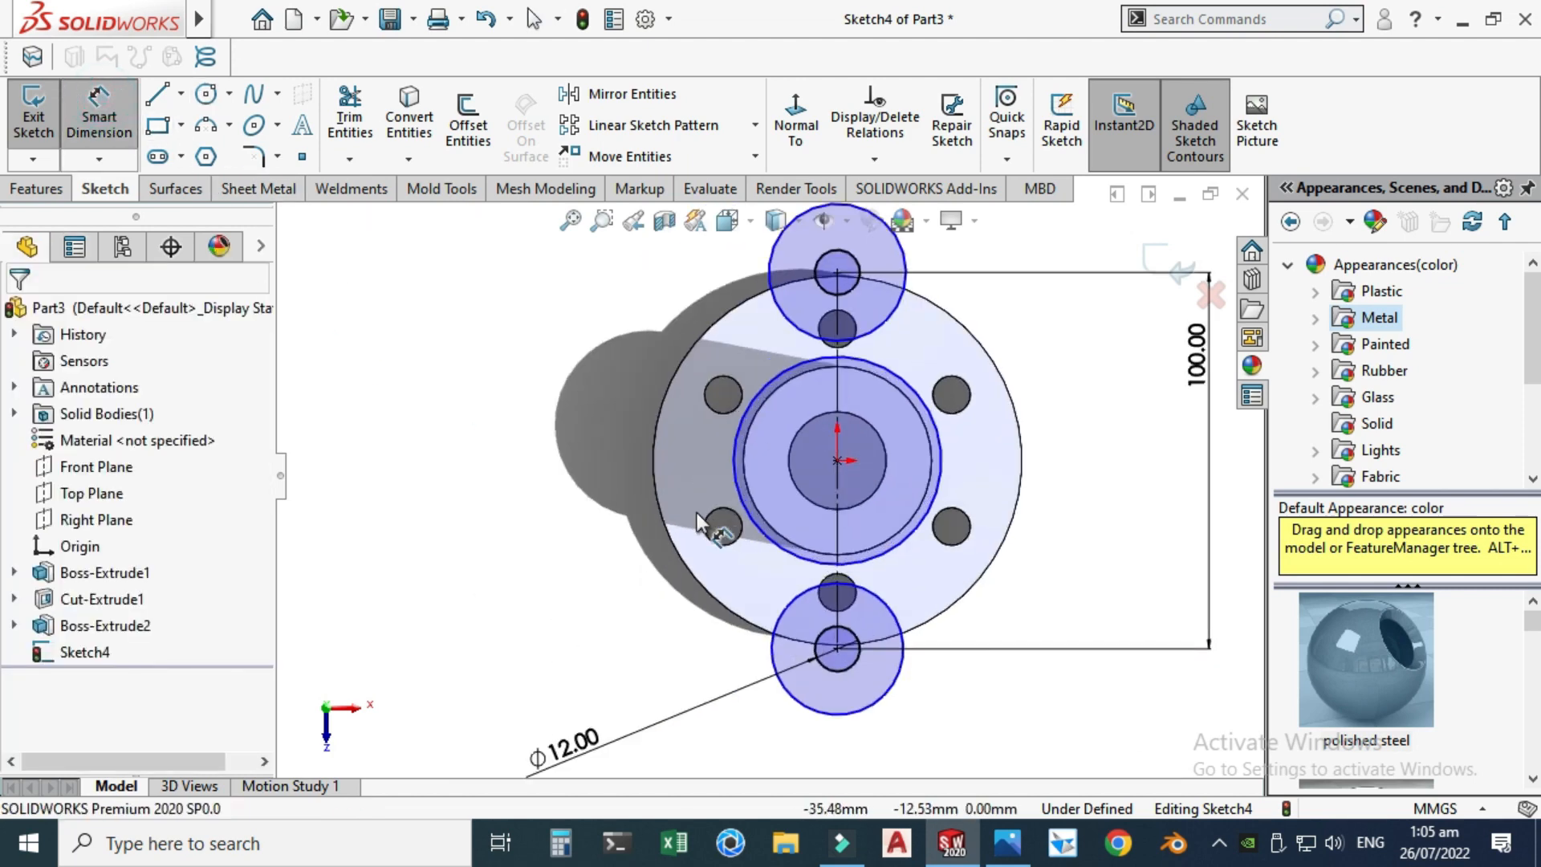
click(730, 471)
click(446, 450)
text(60)
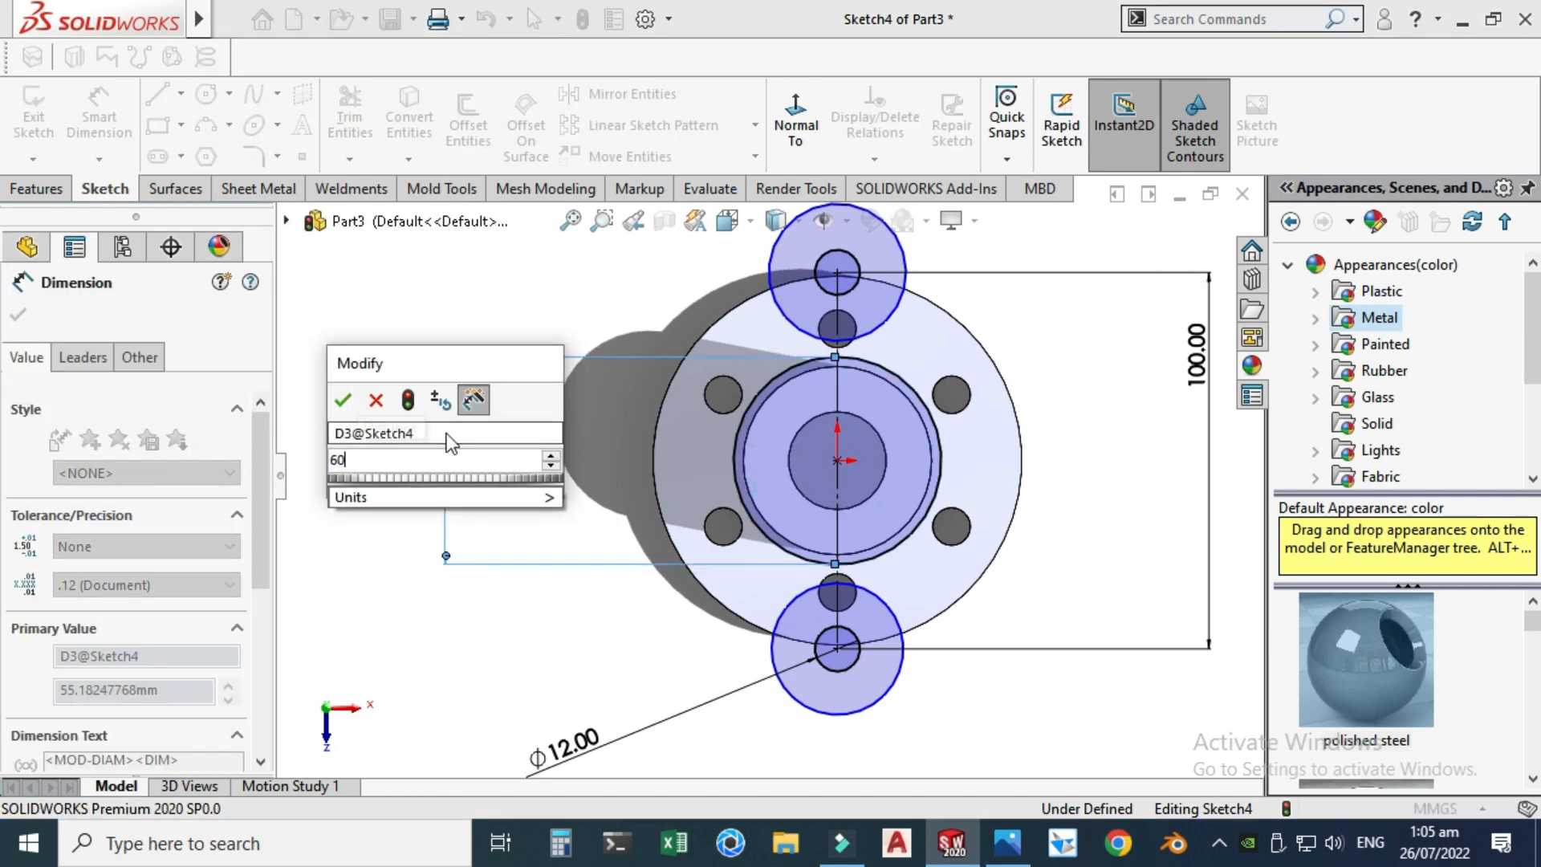
key(Return)
- Dimension the diameter of the lower ear's outer circle at 30 mm
scroll(768, 475, up, 2)
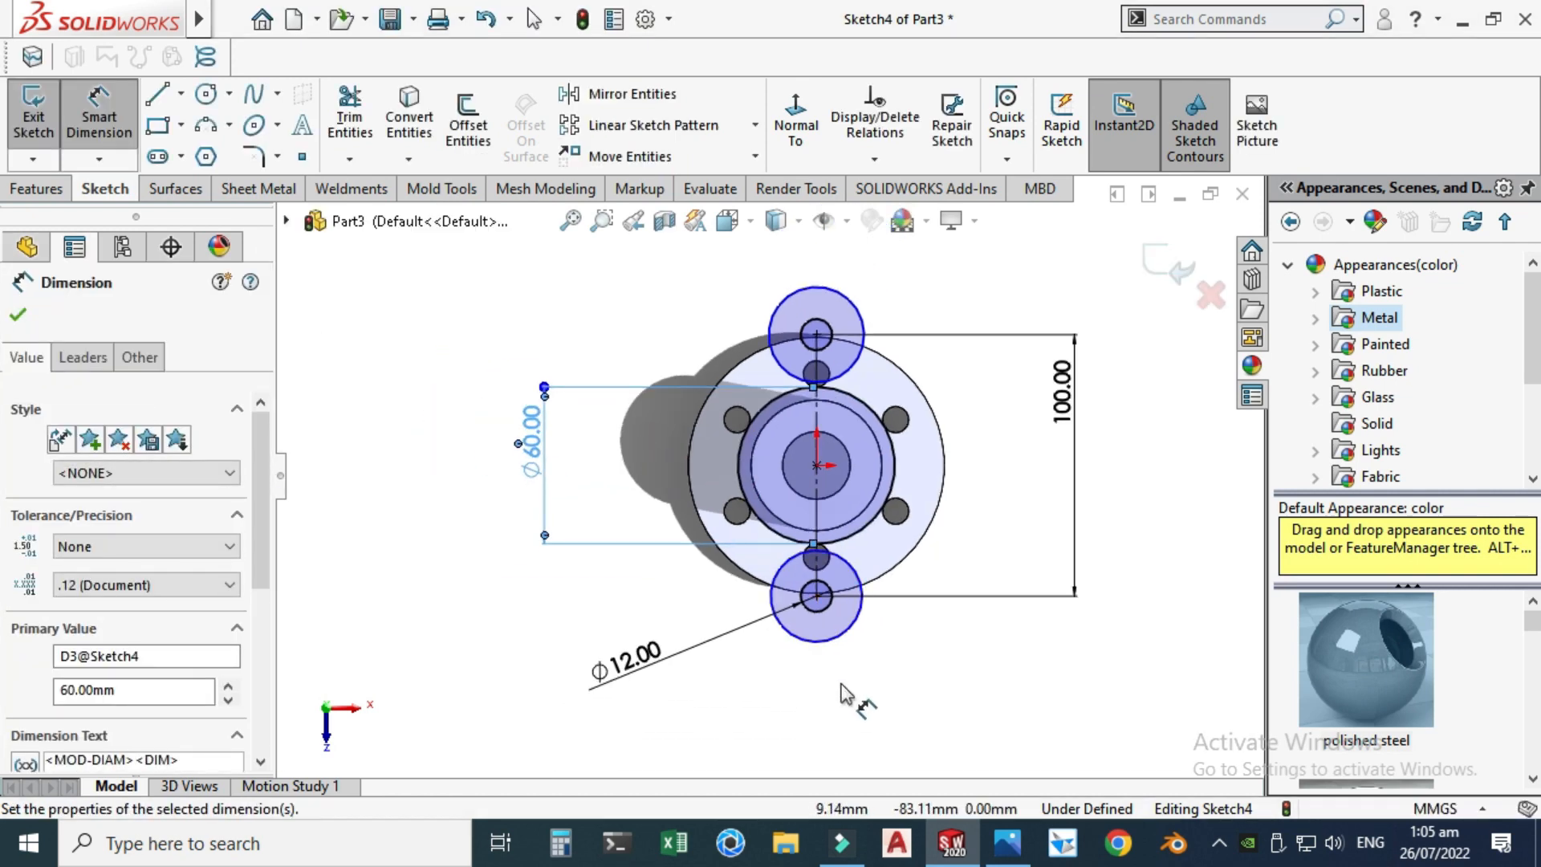
click(843, 628)
click(931, 727)
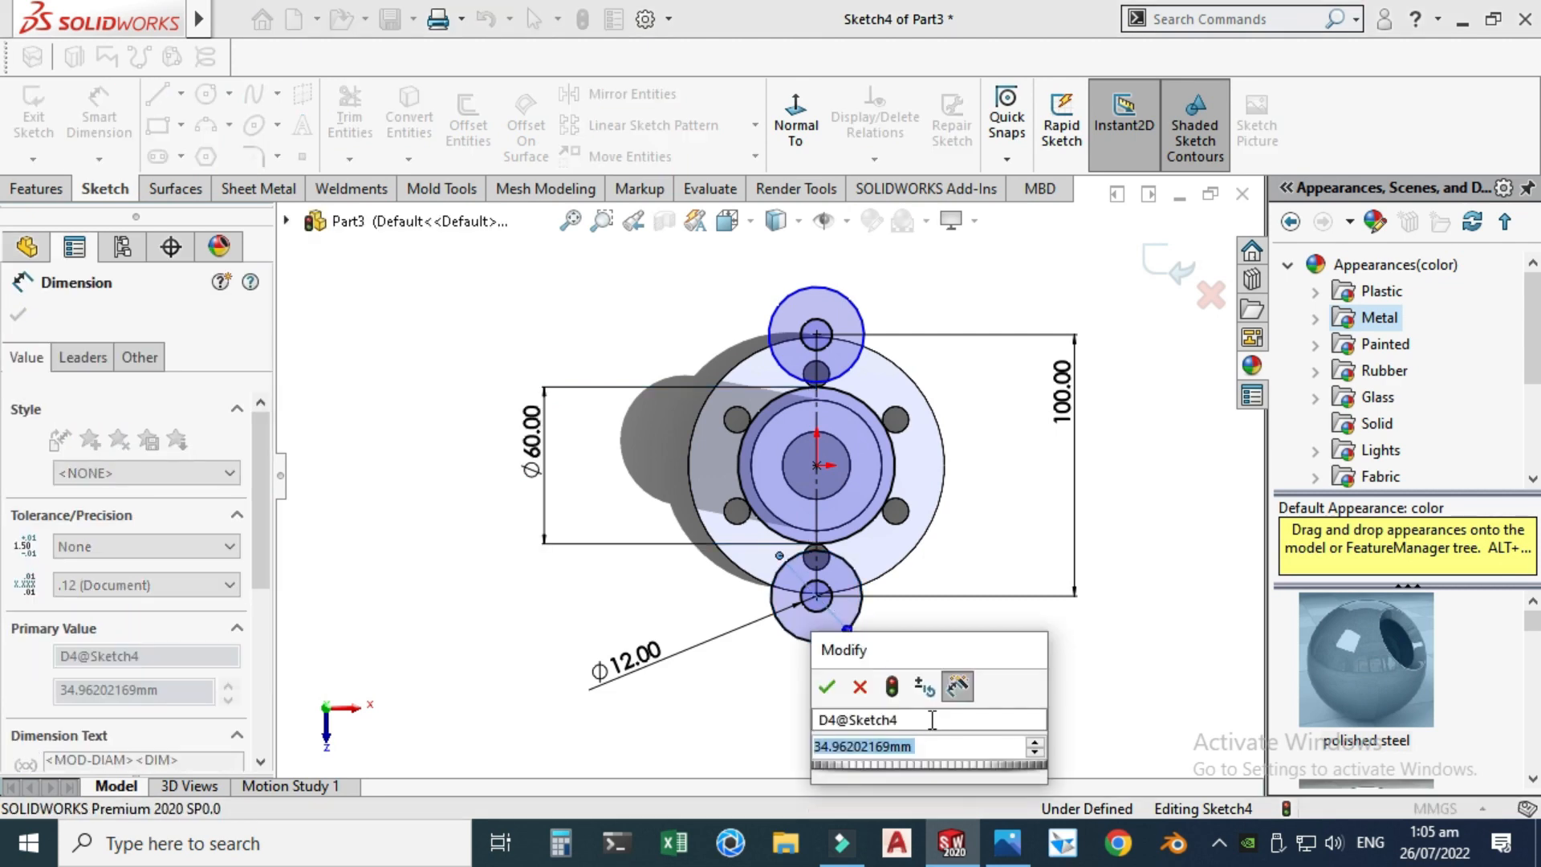
key(Return)
key(Escape)
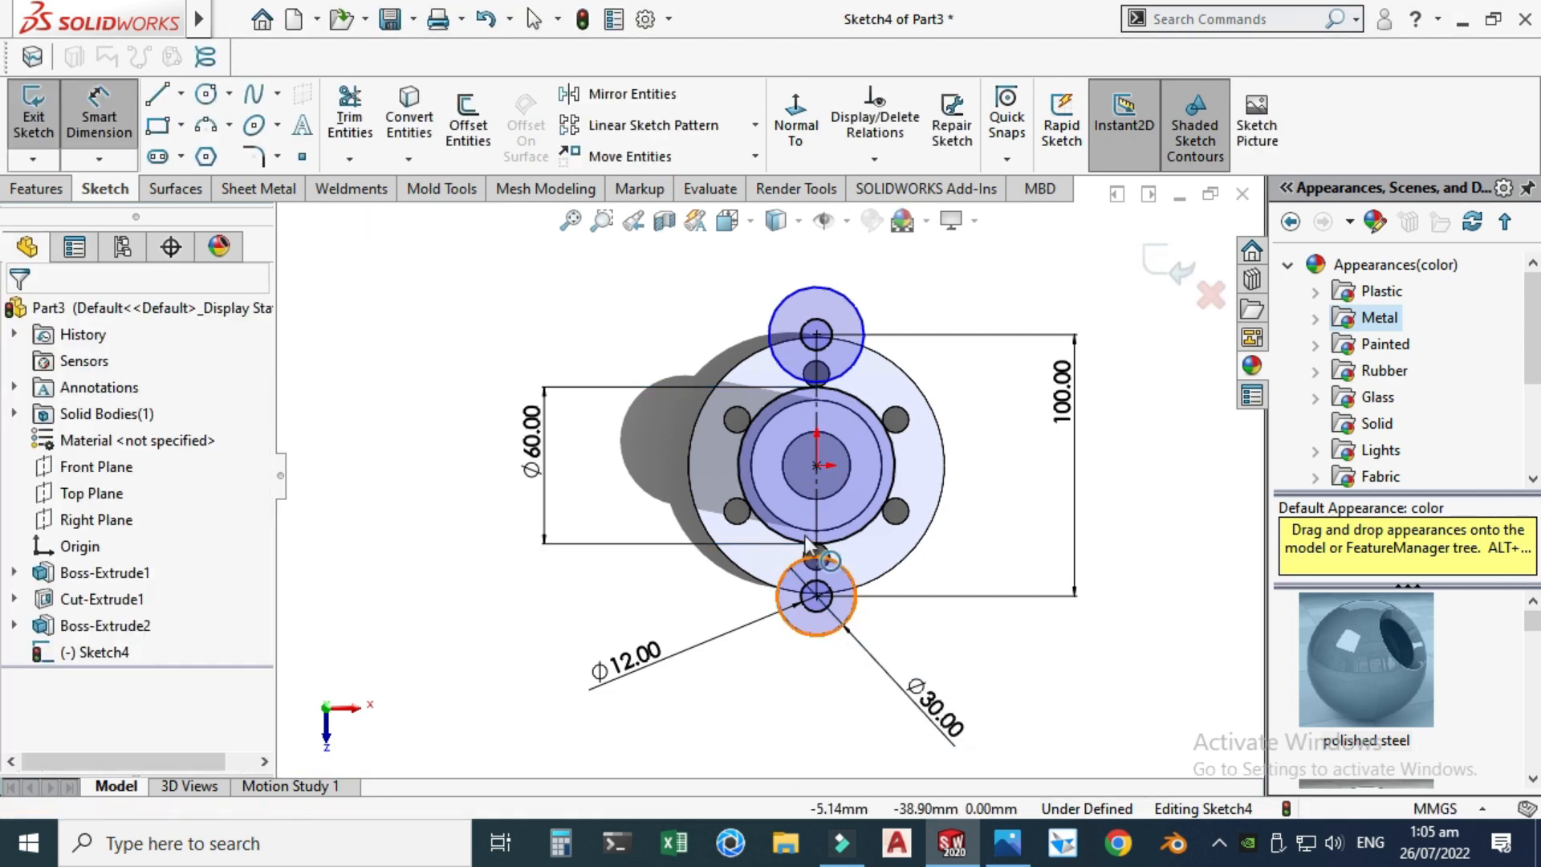
- Make the outer circles of the upper and lower ears equal in size
click(852, 610)
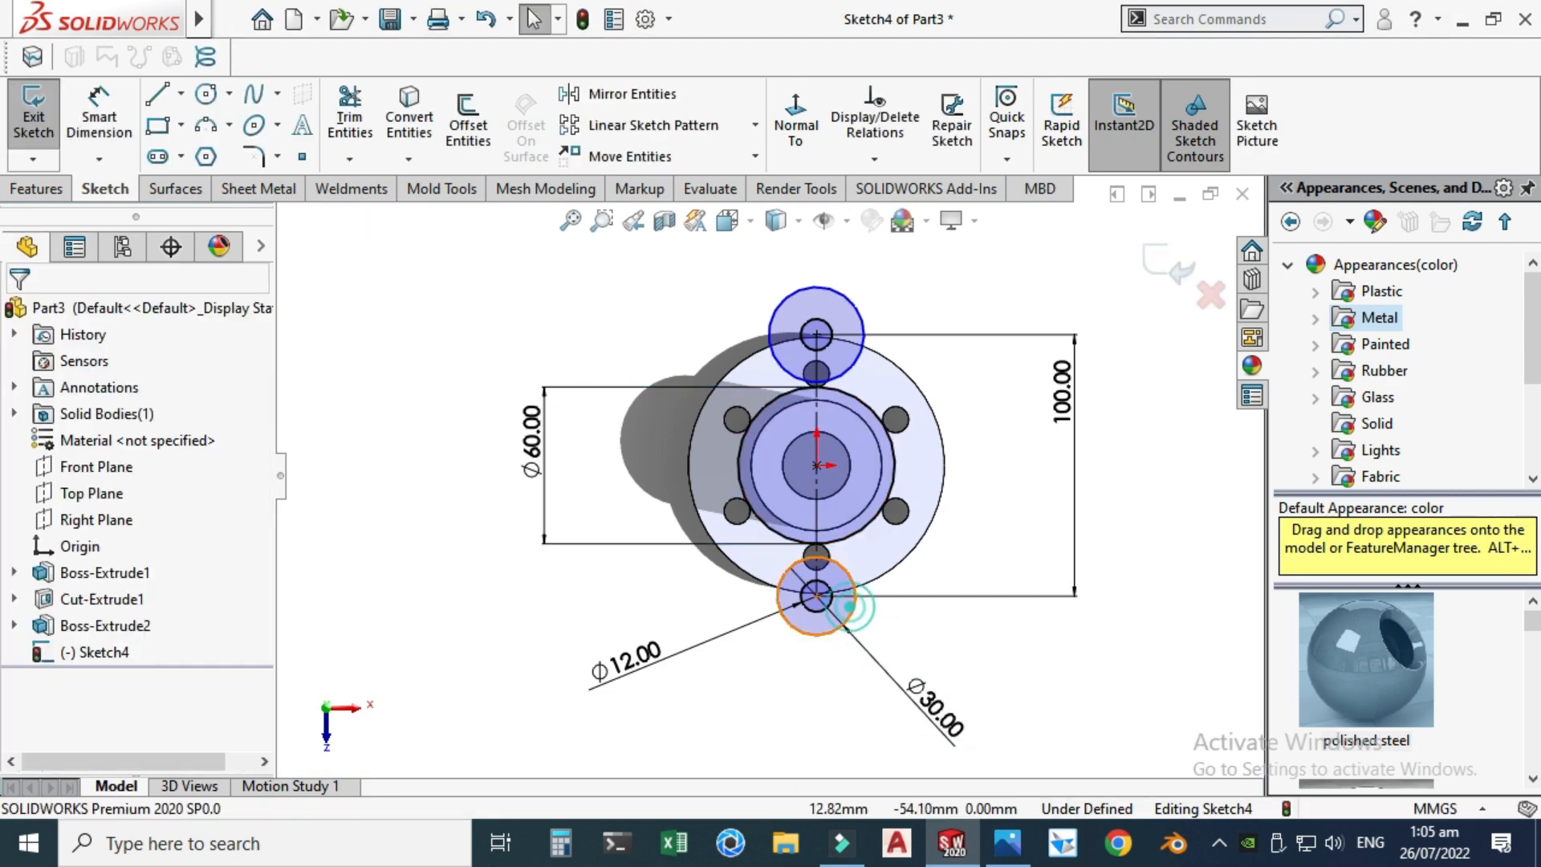
ctrl+click(856, 307)
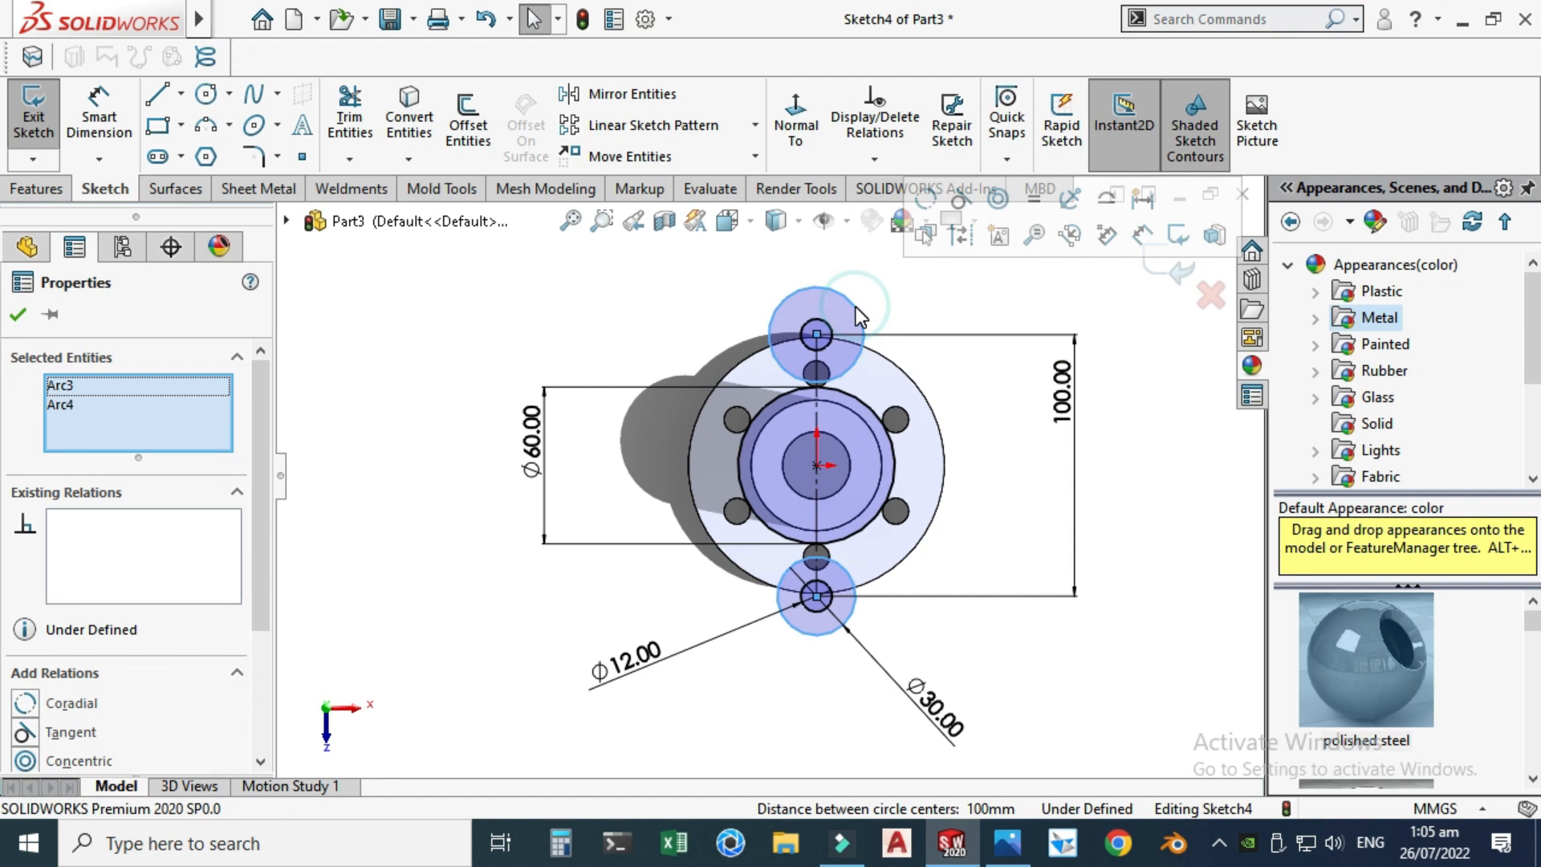
click(1033, 203)
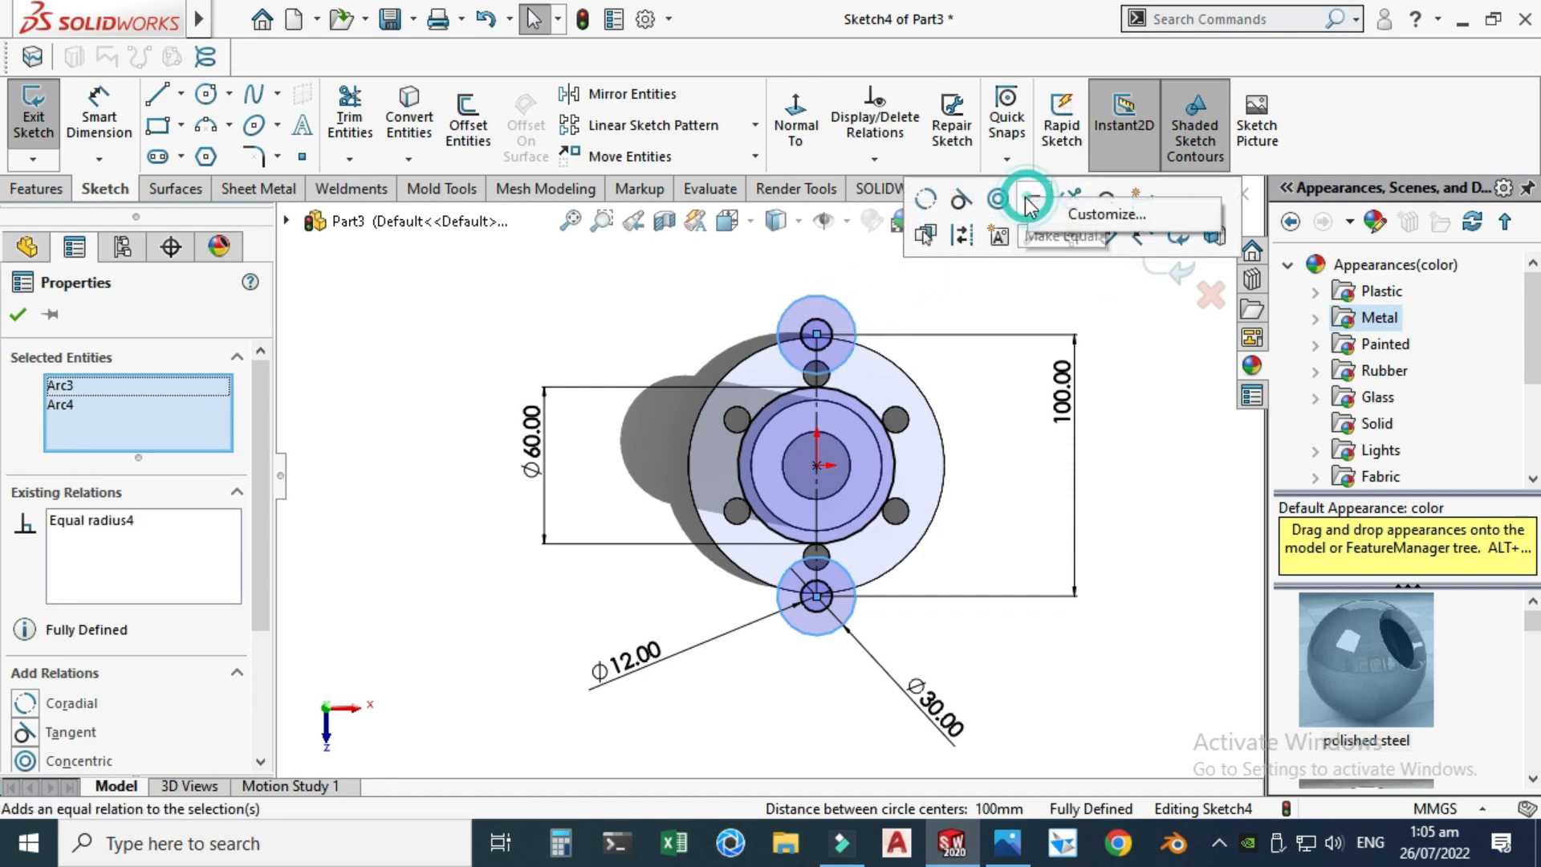
click(18, 319)
scroll(584, 397, up, 4)
scroll(885, 538, down, 4)
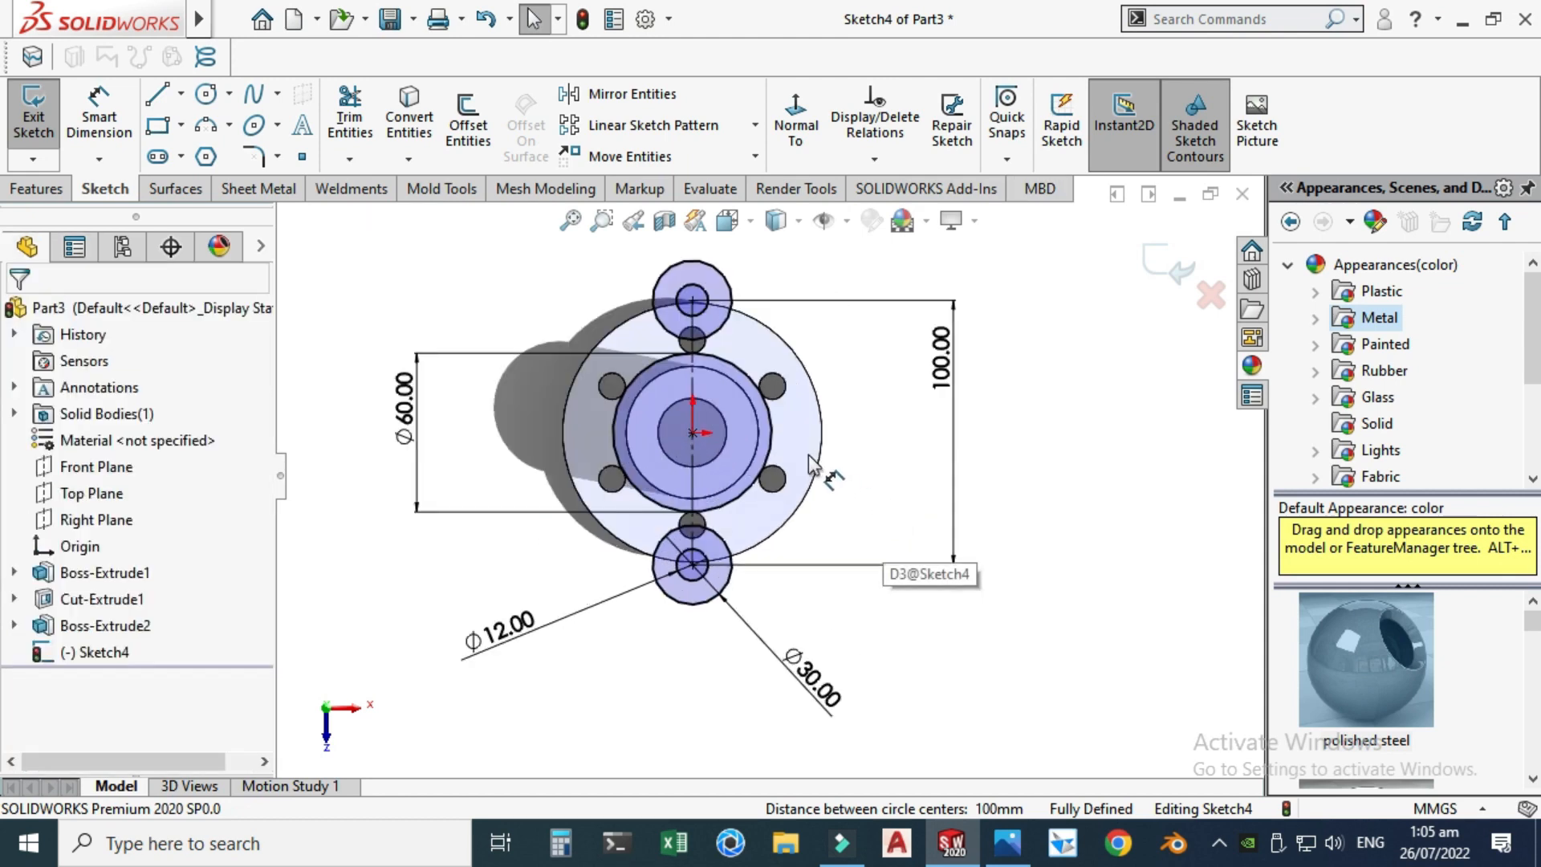
- Check the ear's side edge in the reference drawing and draw a line about 41 mm long from the upper outer circle to the 60 mm circle's left side
click(1007, 843)
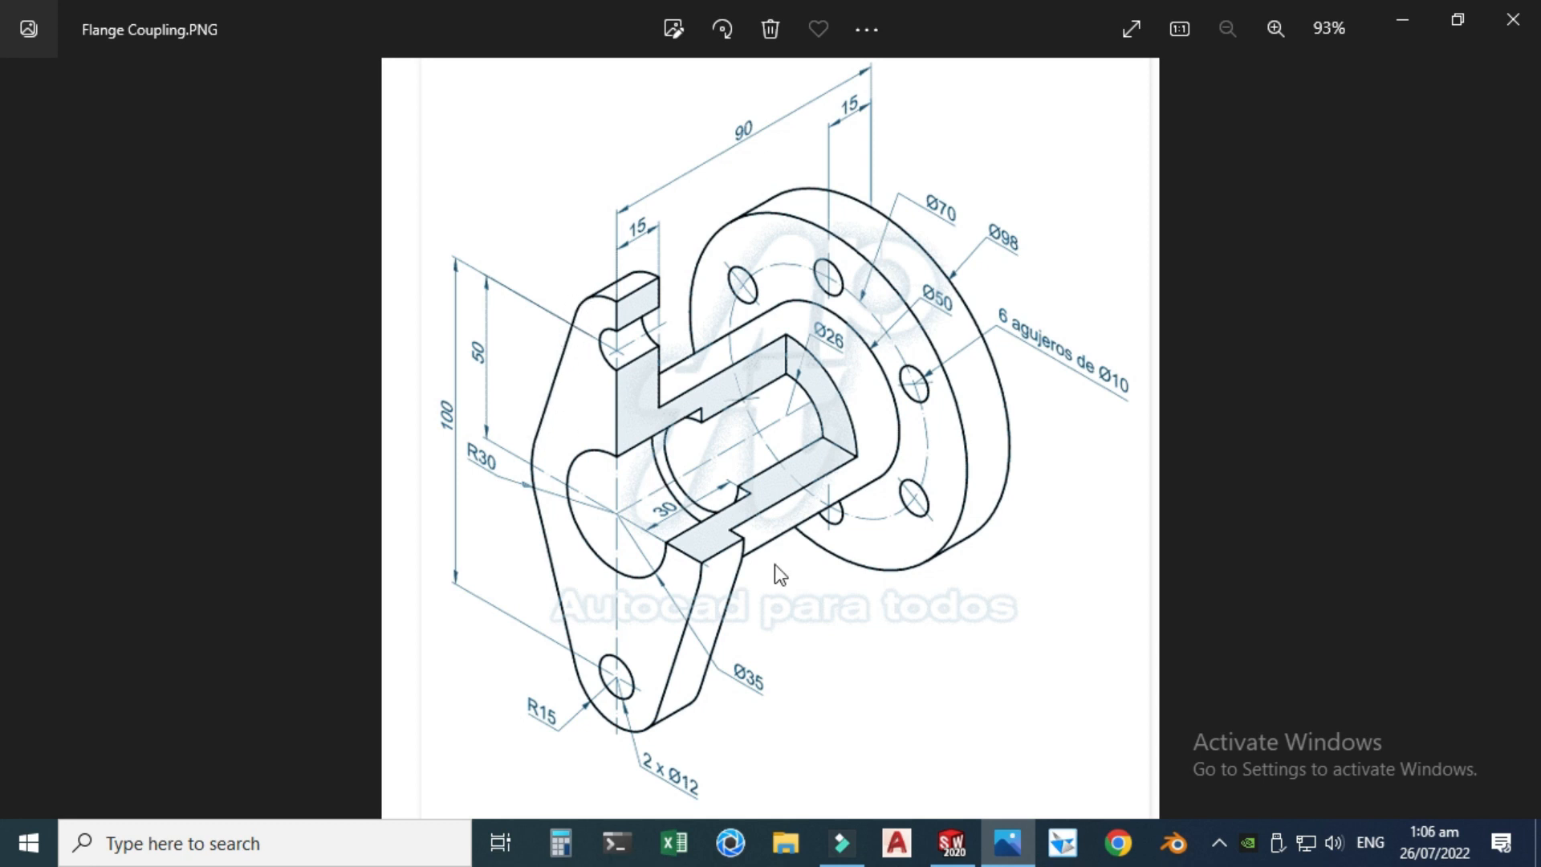
click(1004, 825)
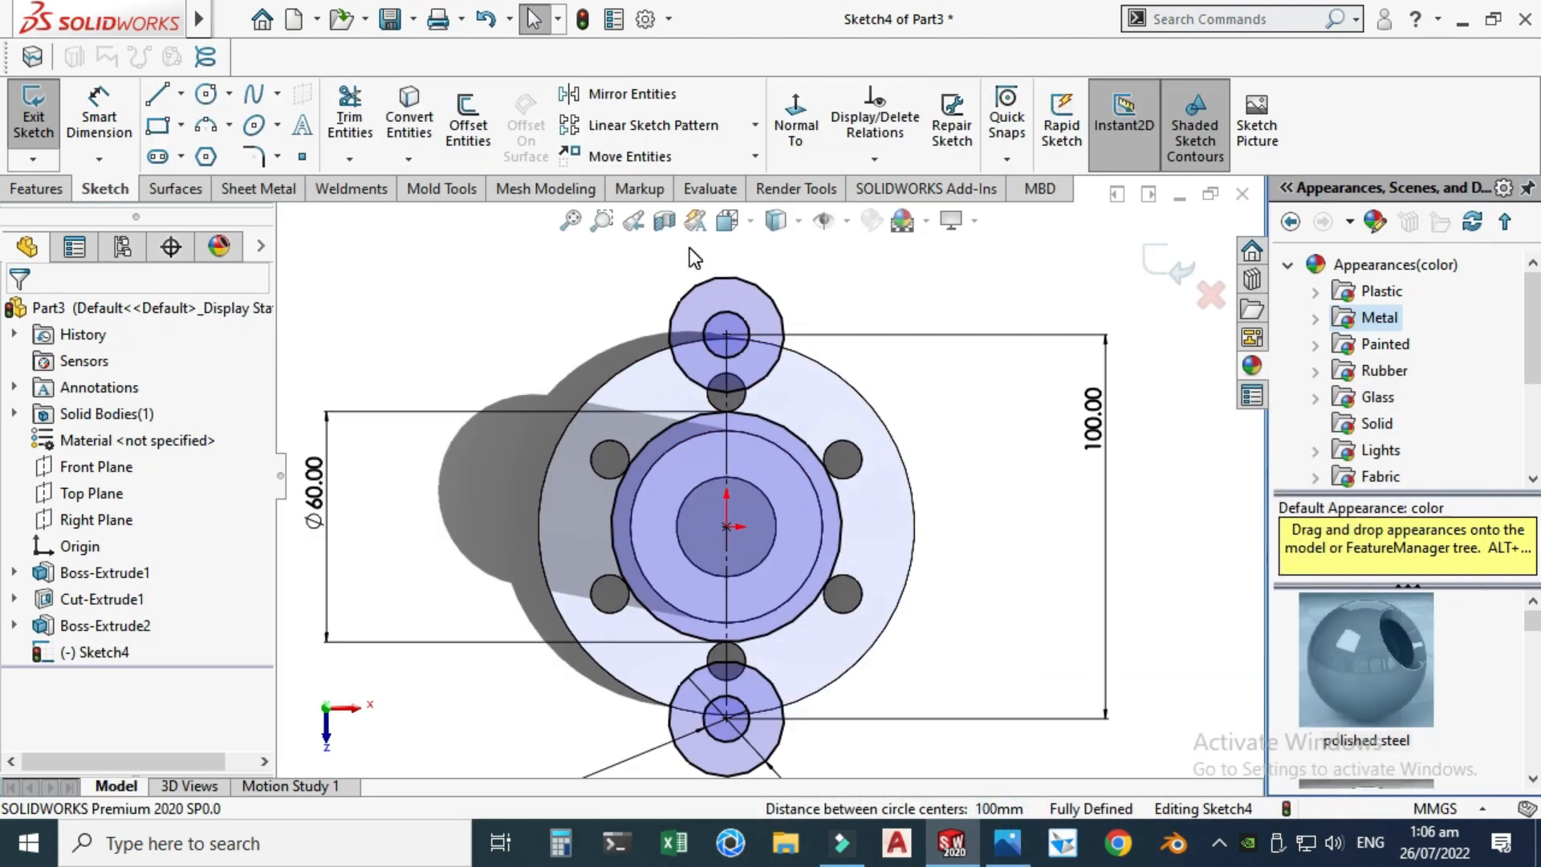
click(157, 100)
scroll(464, 372, down, 2)
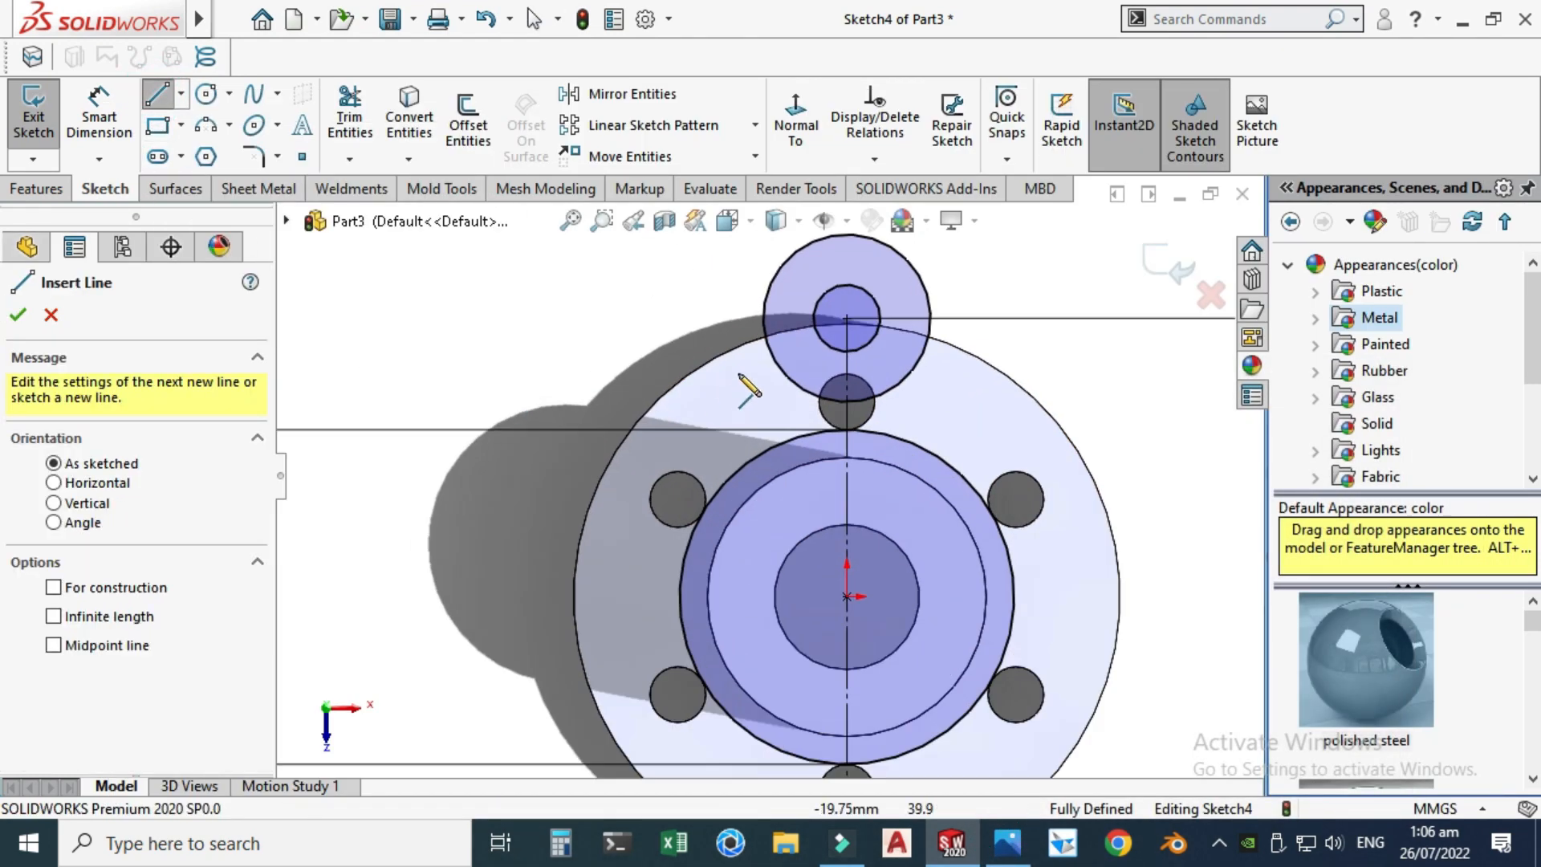
click(763, 317)
scroll(731, 419, up, 2)
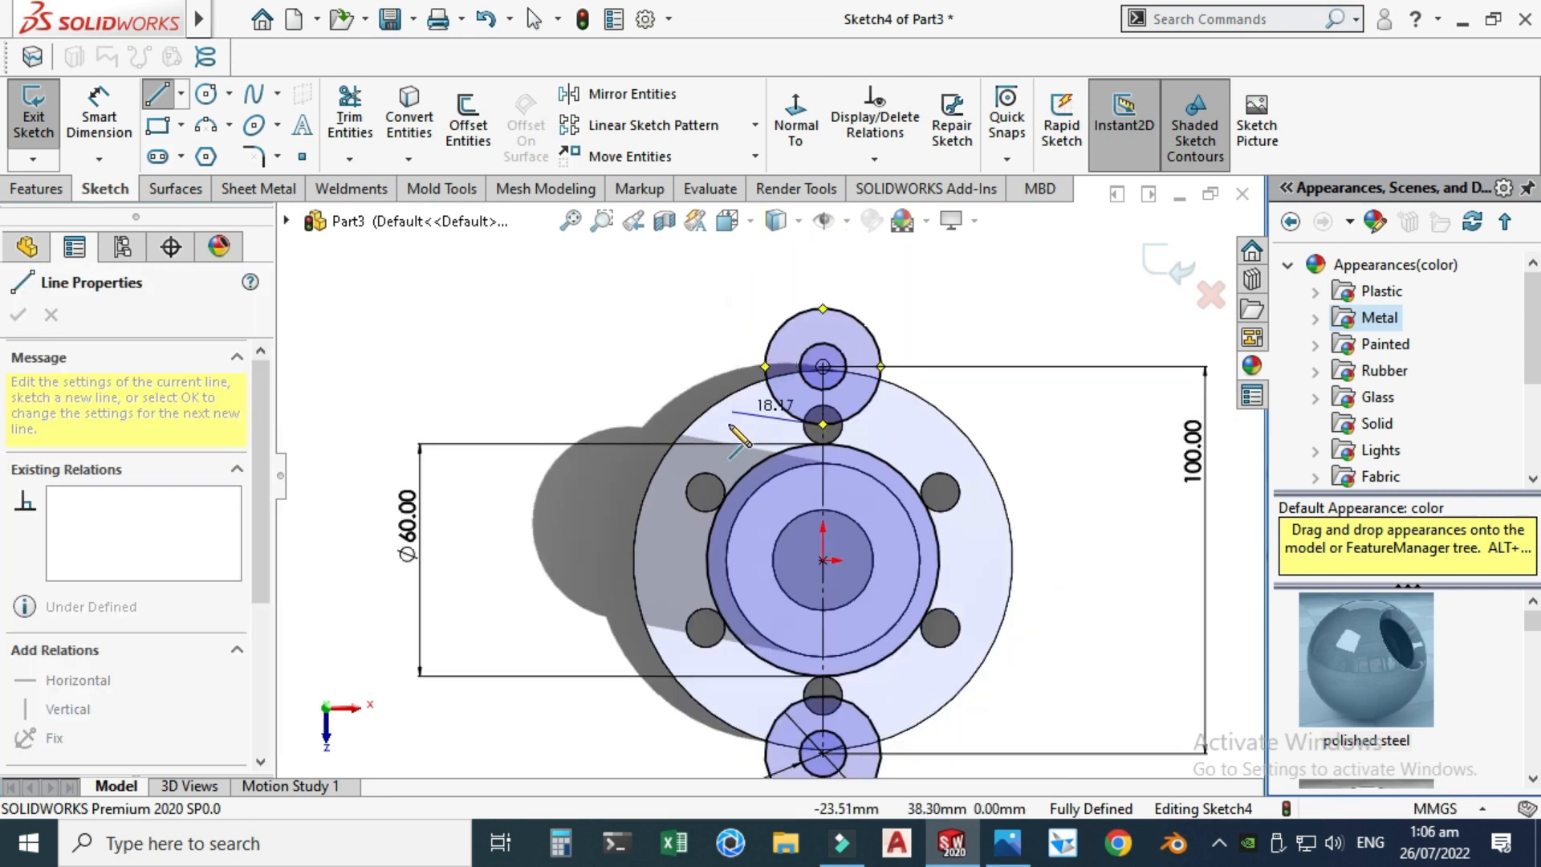
click(709, 534)
key(Escape)
- Make the slanted side line tangent to the upper ear's outer circle
scroll(733, 307, up, 3)
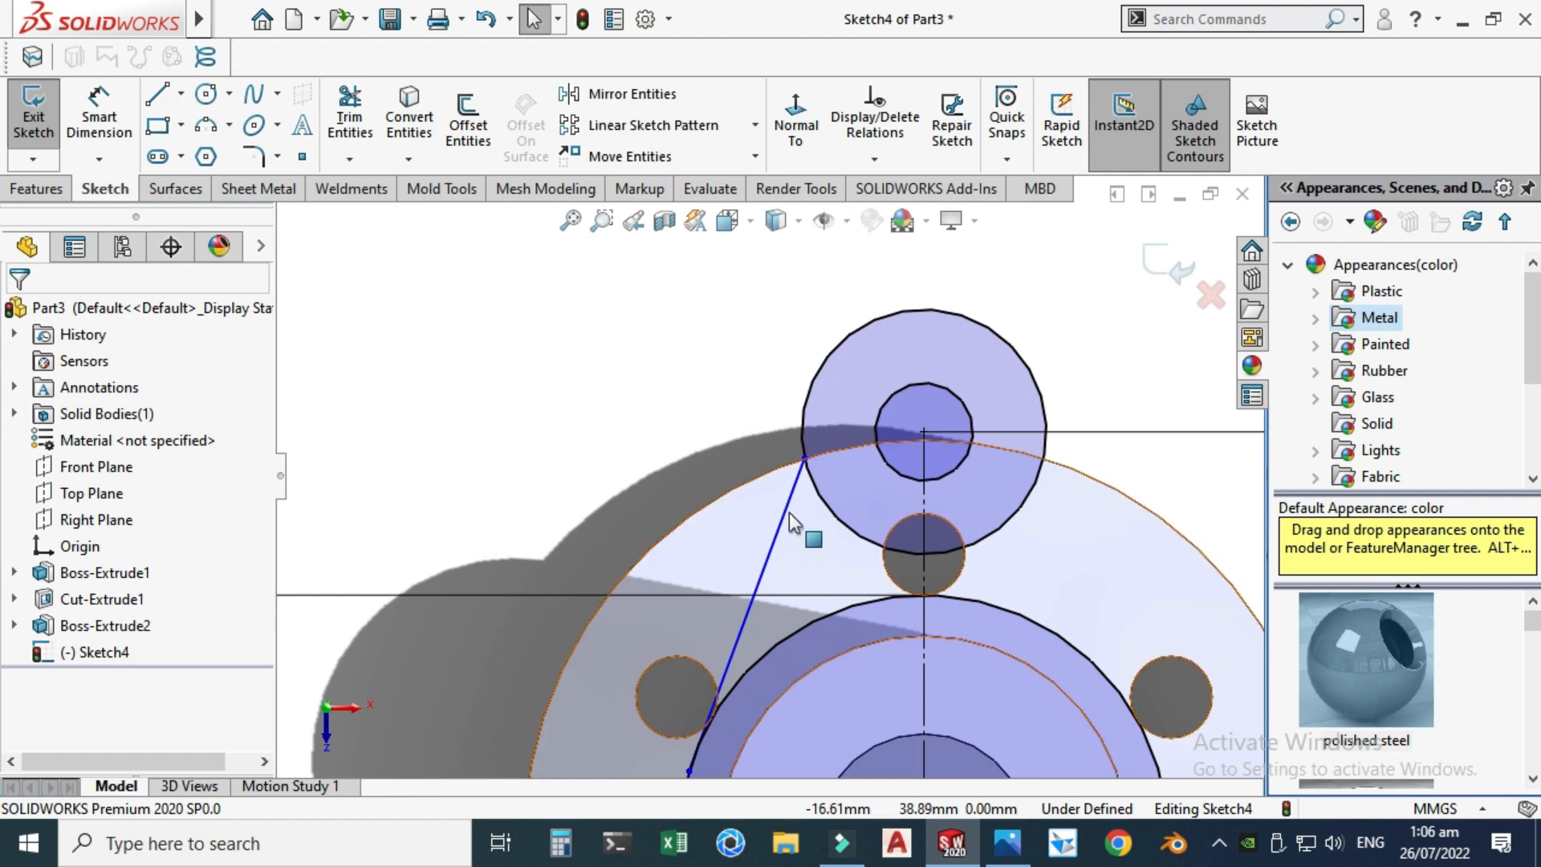
click(797, 484)
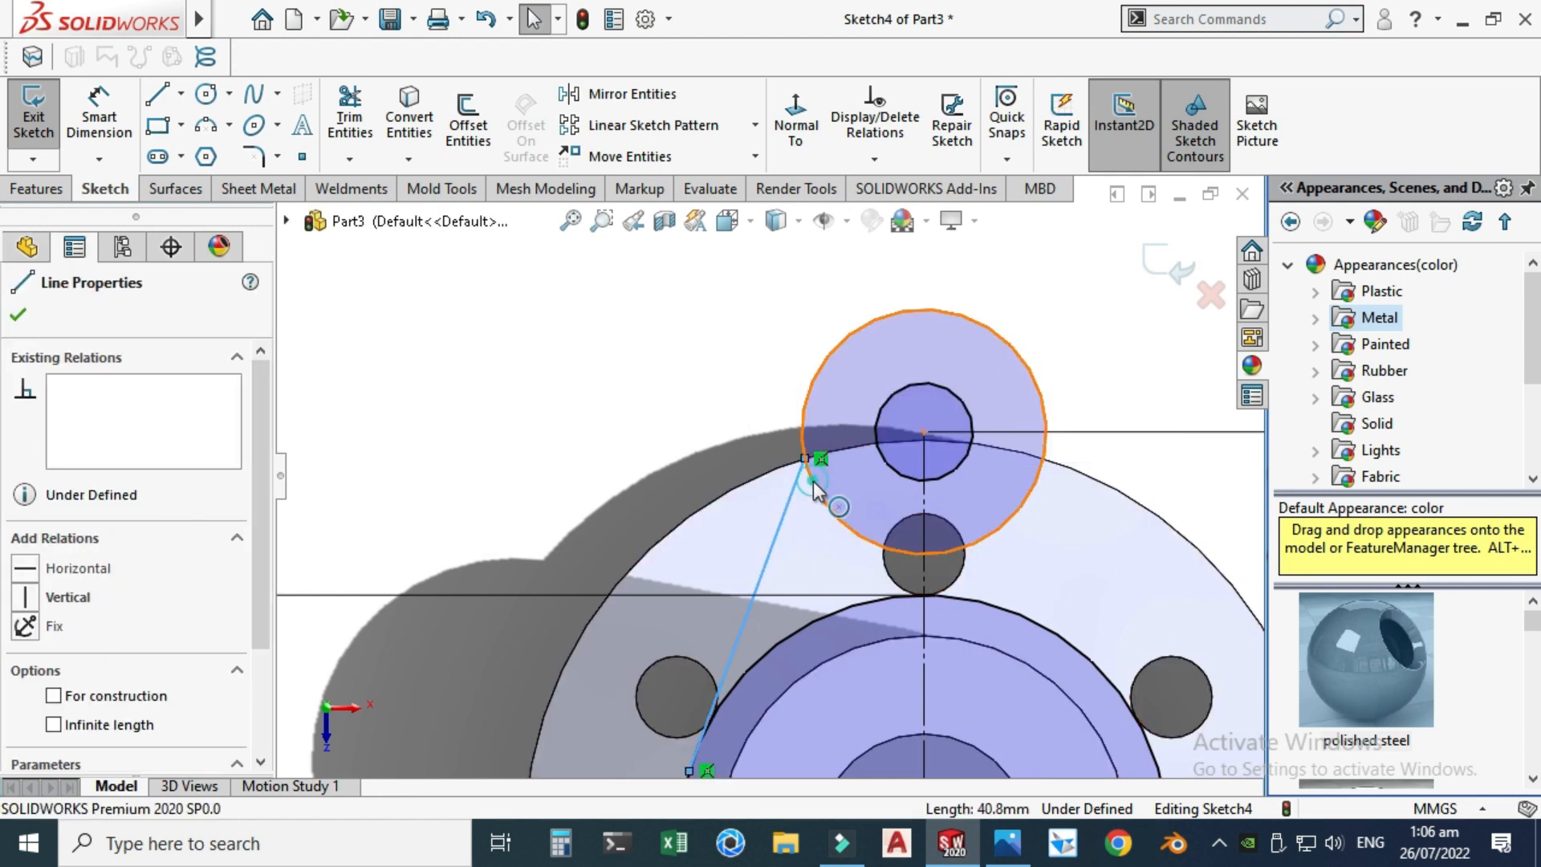
ctrl+click(812, 483)
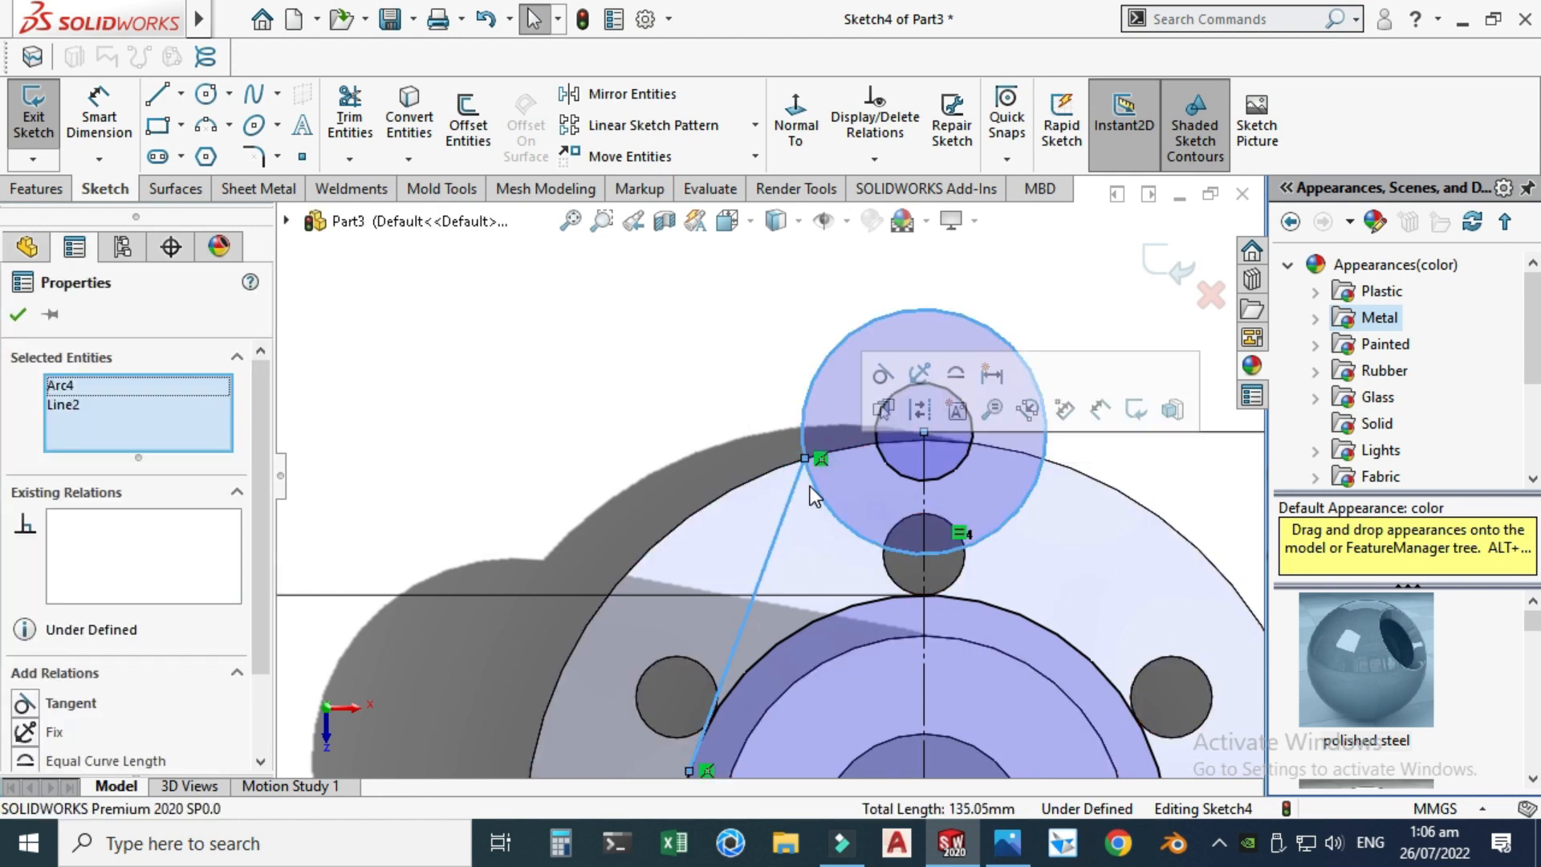
click(884, 376)
click(734, 354)
- Make the slanted side line tangent to the central 60 mm circle
scroll(762, 637, down, 3)
scroll(745, 516, up, 3)
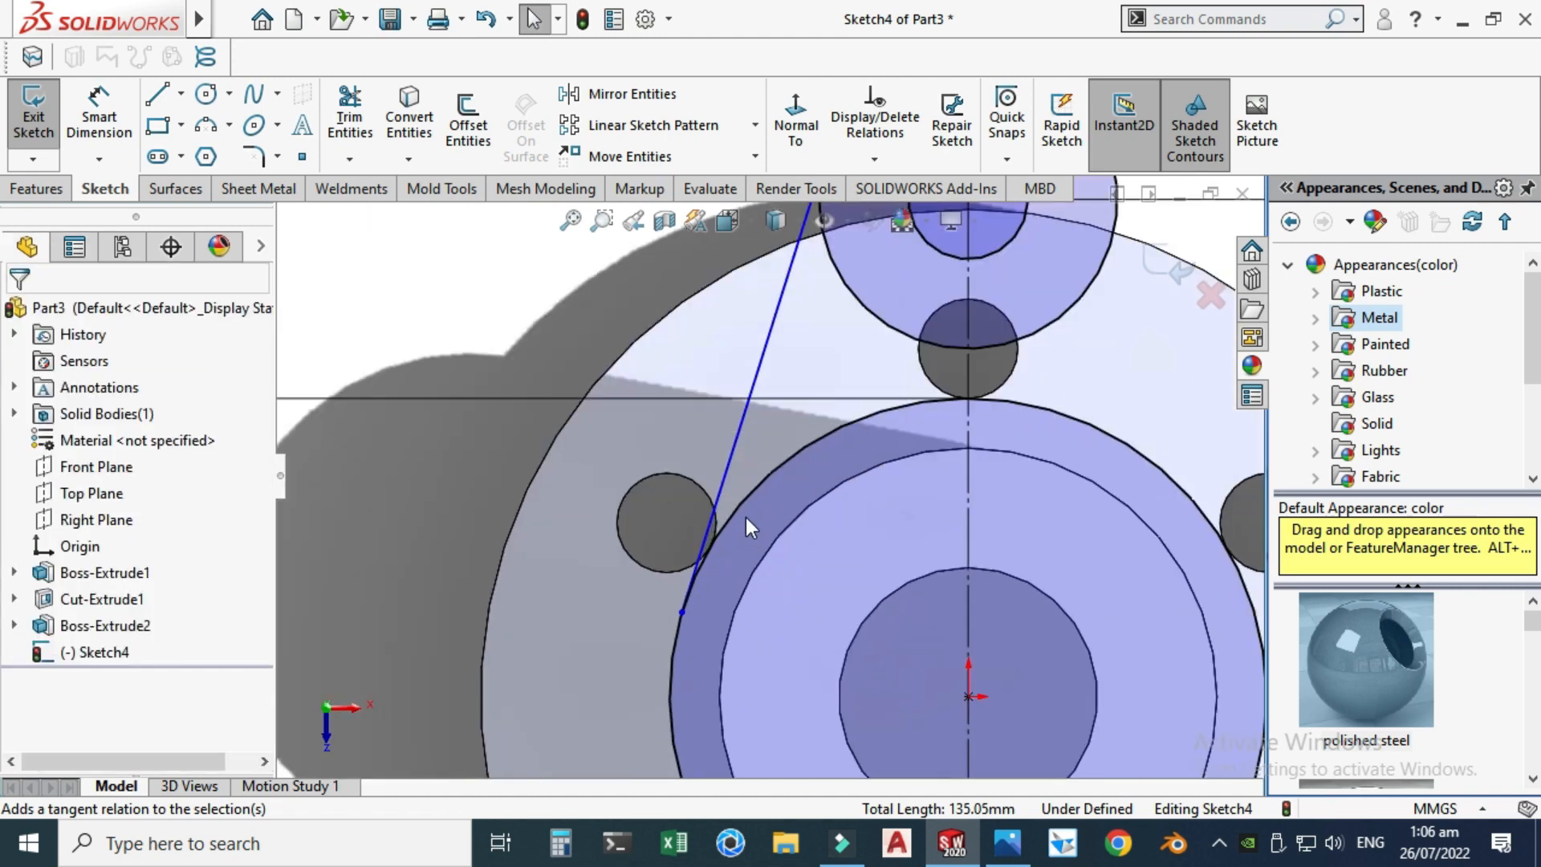
click(720, 483)
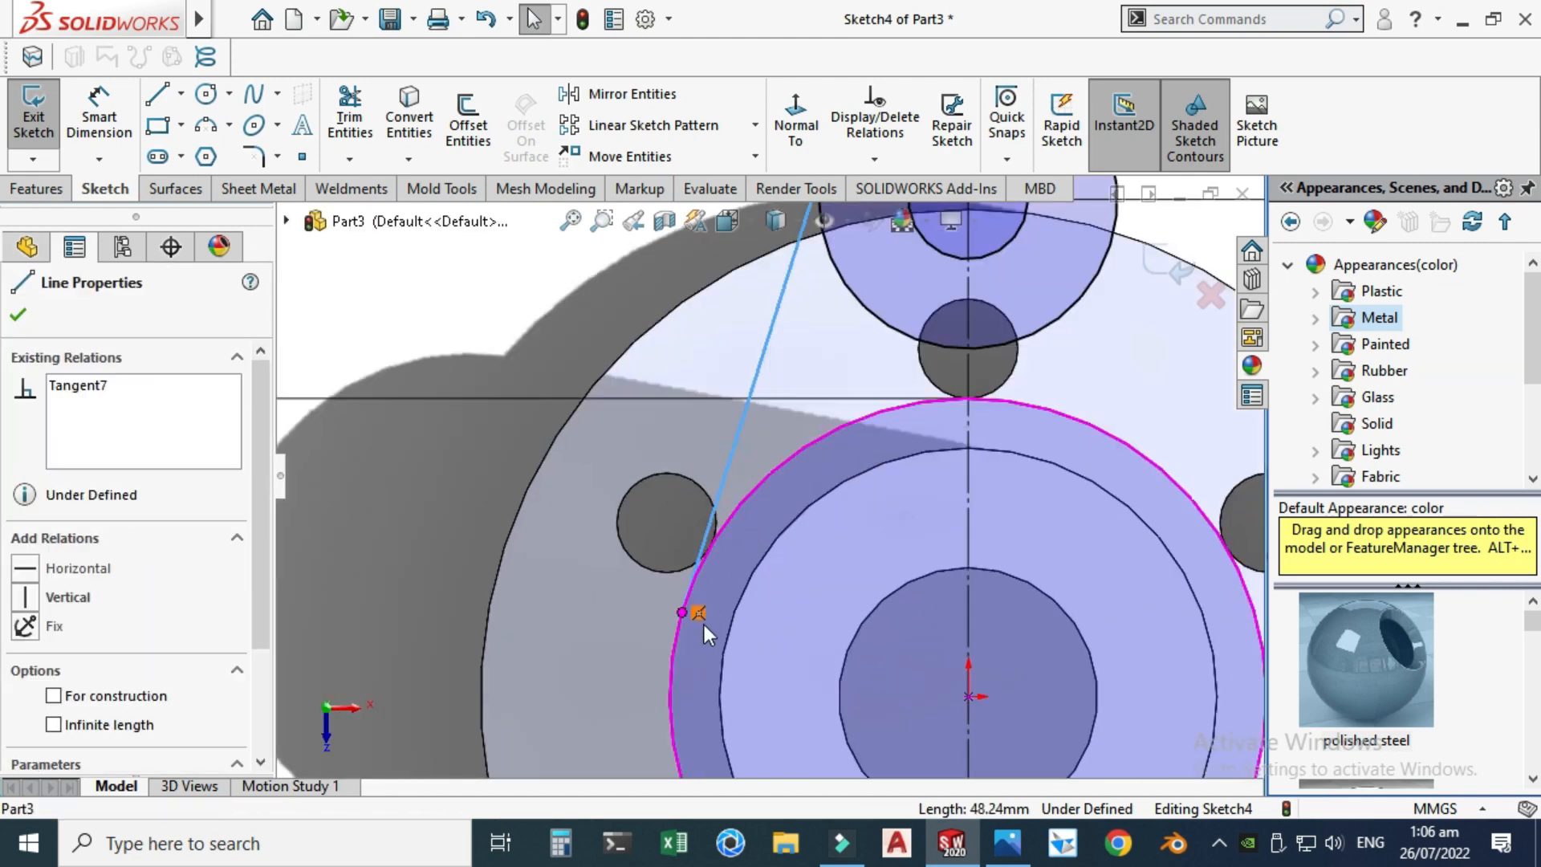
ctrl+click(672, 668)
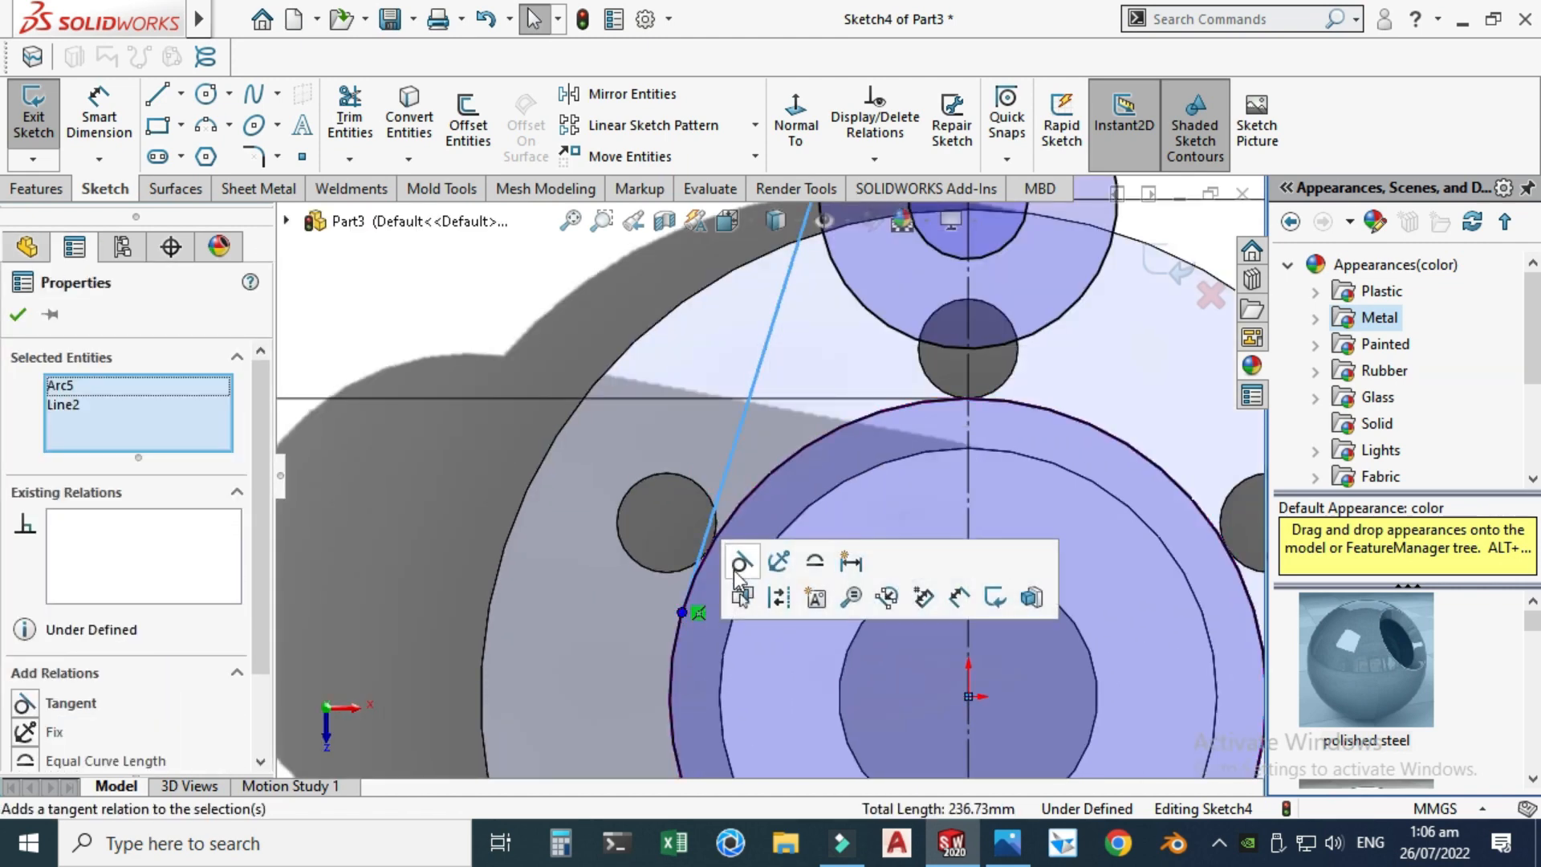
click(748, 560)
key(Escape)
- Draw a horizontal centerline from the origin to the right edge of the 60 mm circle
scroll(547, 421, down, 4)
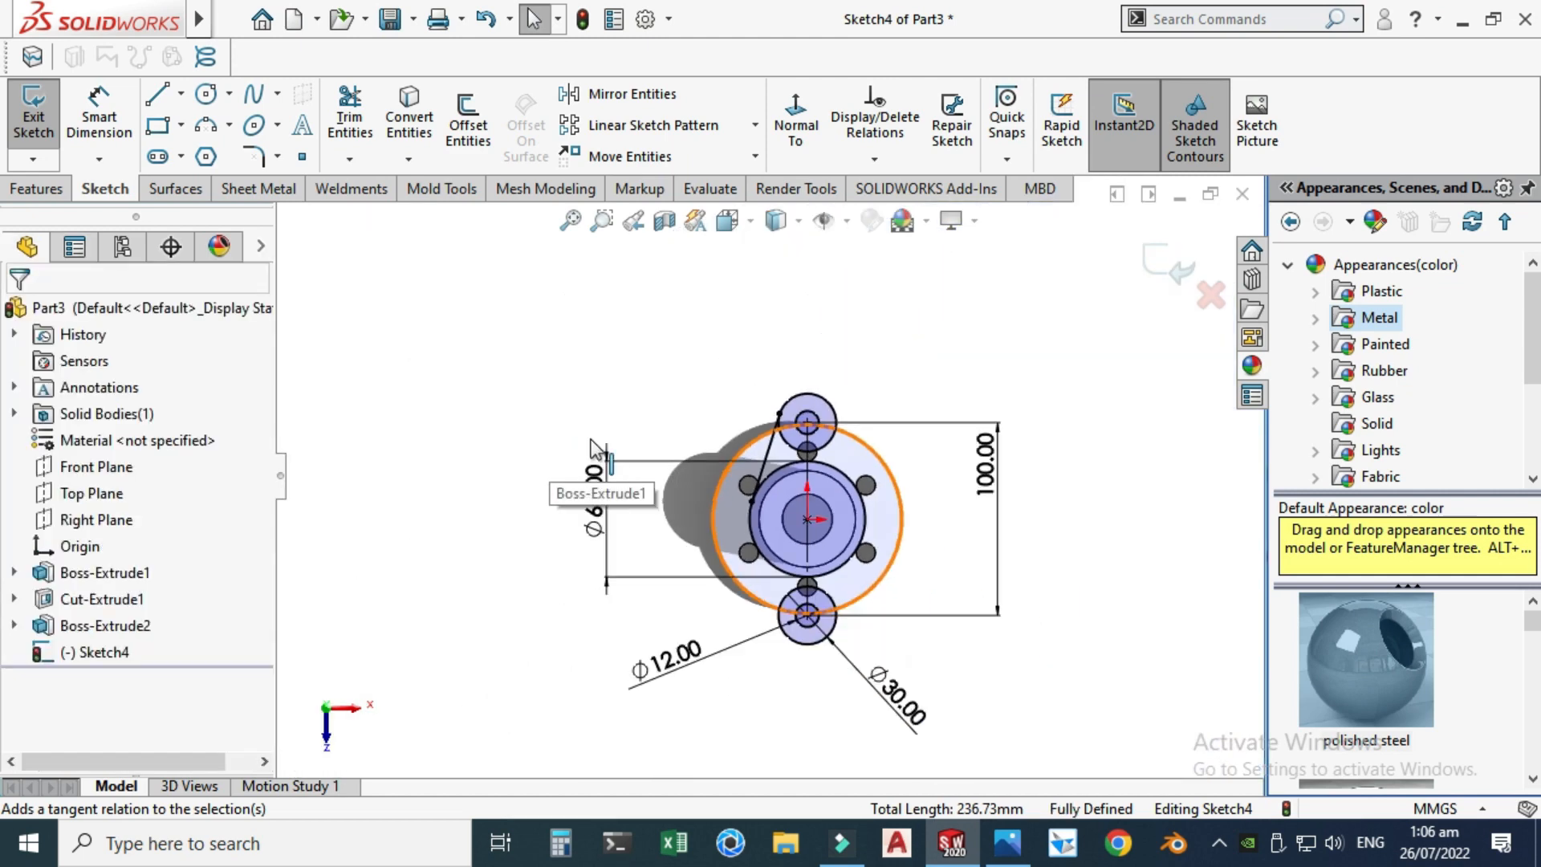
scroll(746, 373, down, 2)
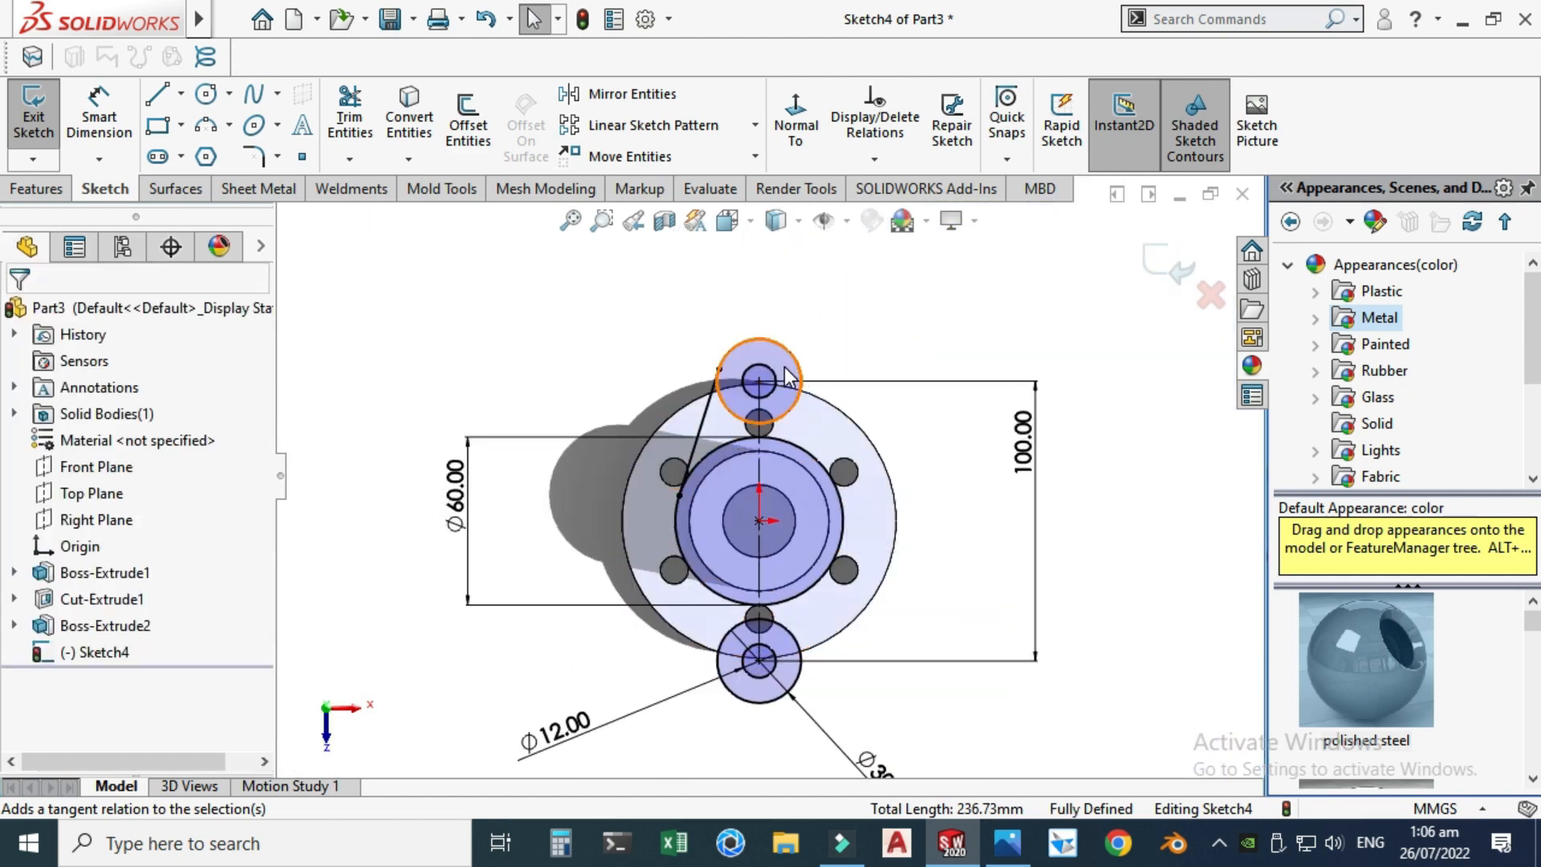
scroll(758, 485, down, 1)
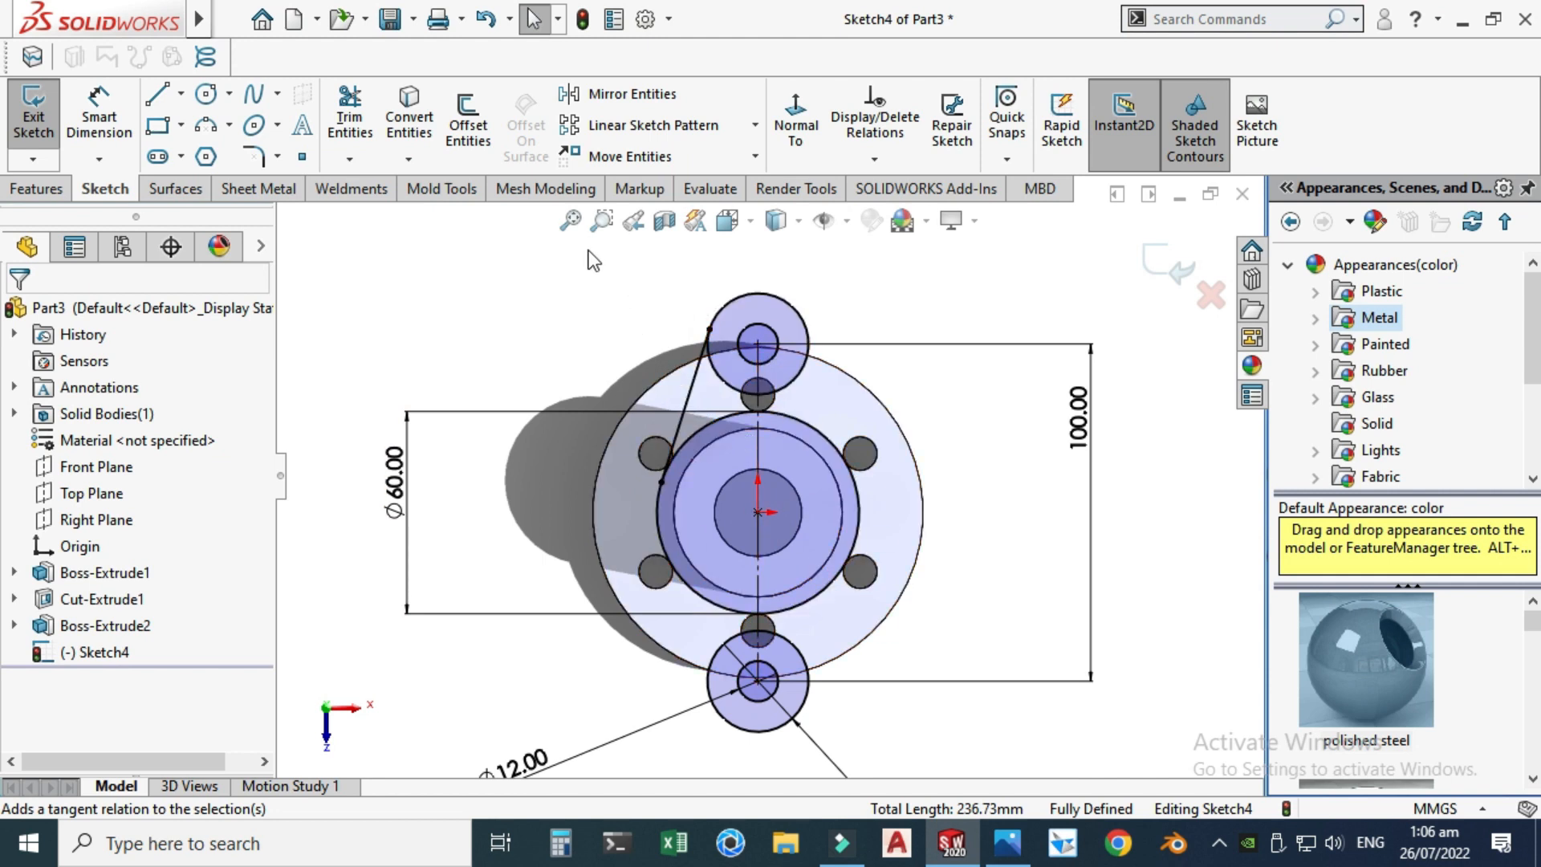
click(182, 94)
click(213, 153)
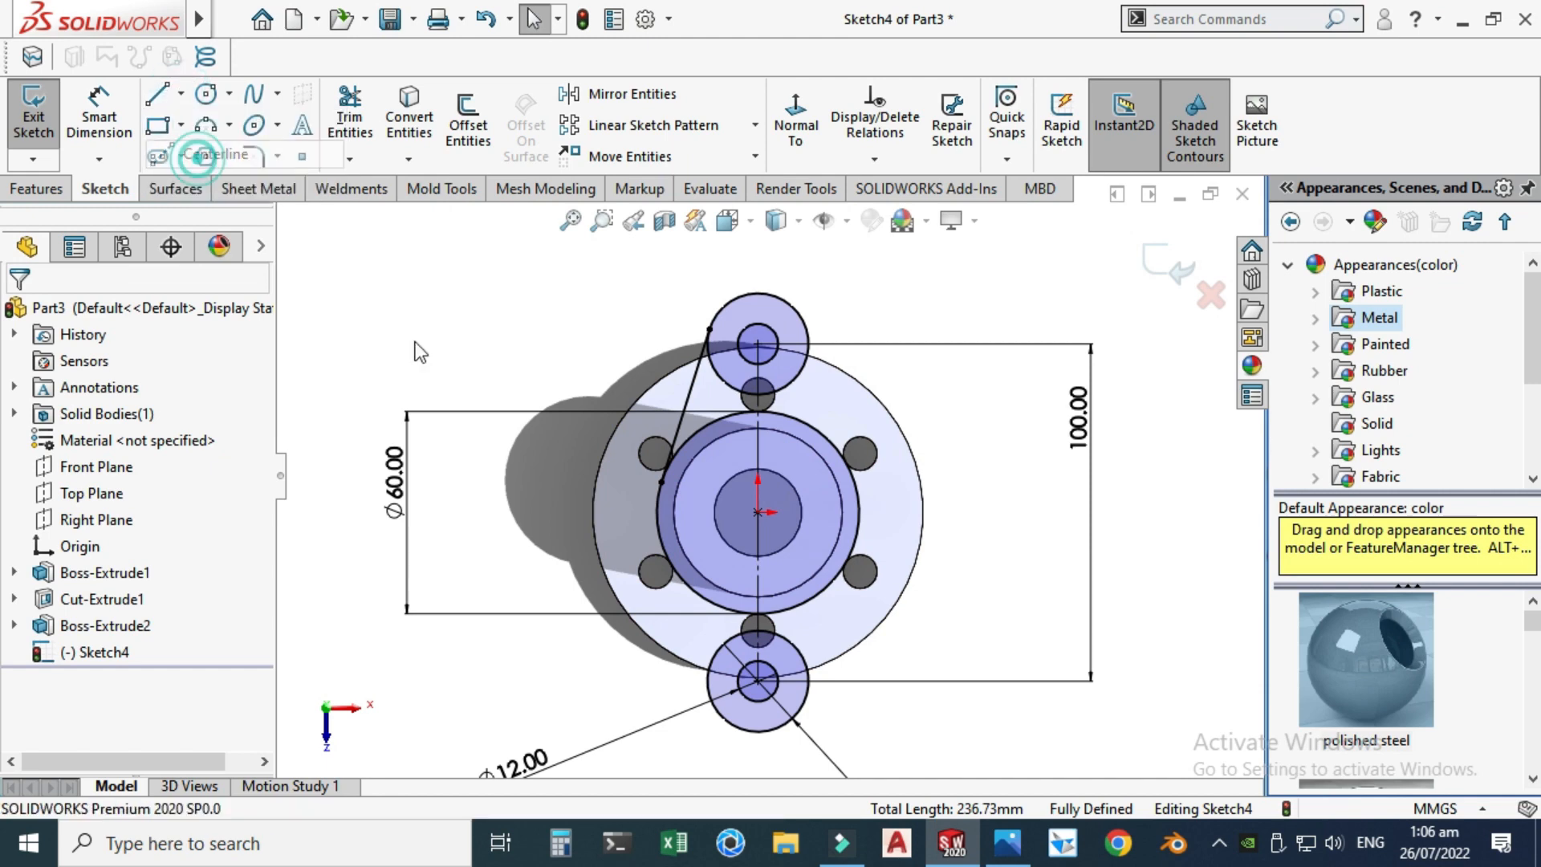
scroll(853, 451, down, 2)
click(714, 540)
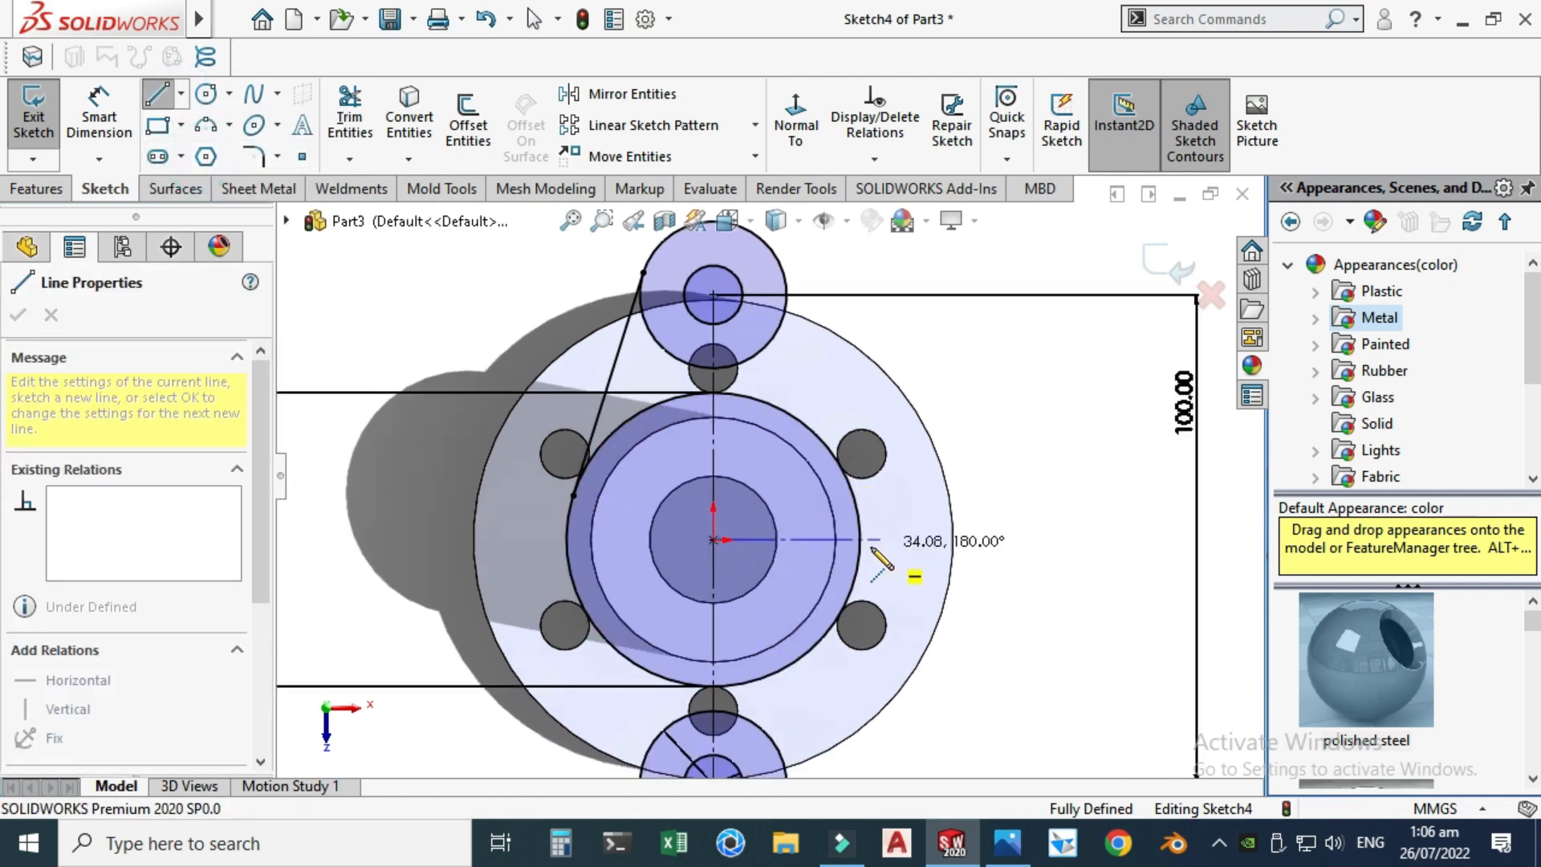
click(860, 539)
key(Escape)
- Mirror the slanted tangent line about the vertical construction line, keeping the original
scroll(787, 474, up, 2)
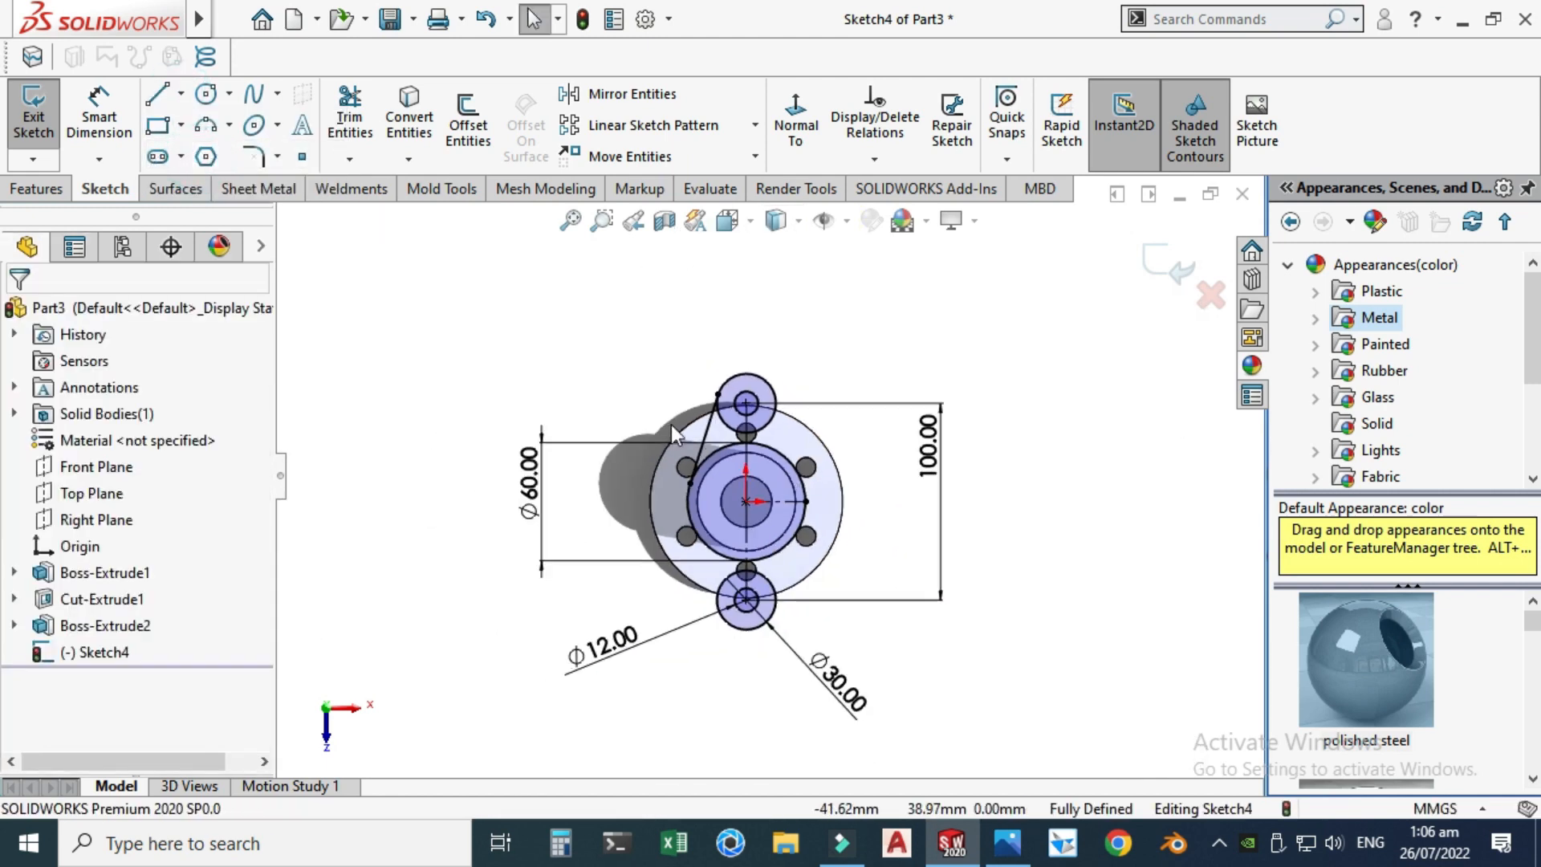
click(638, 97)
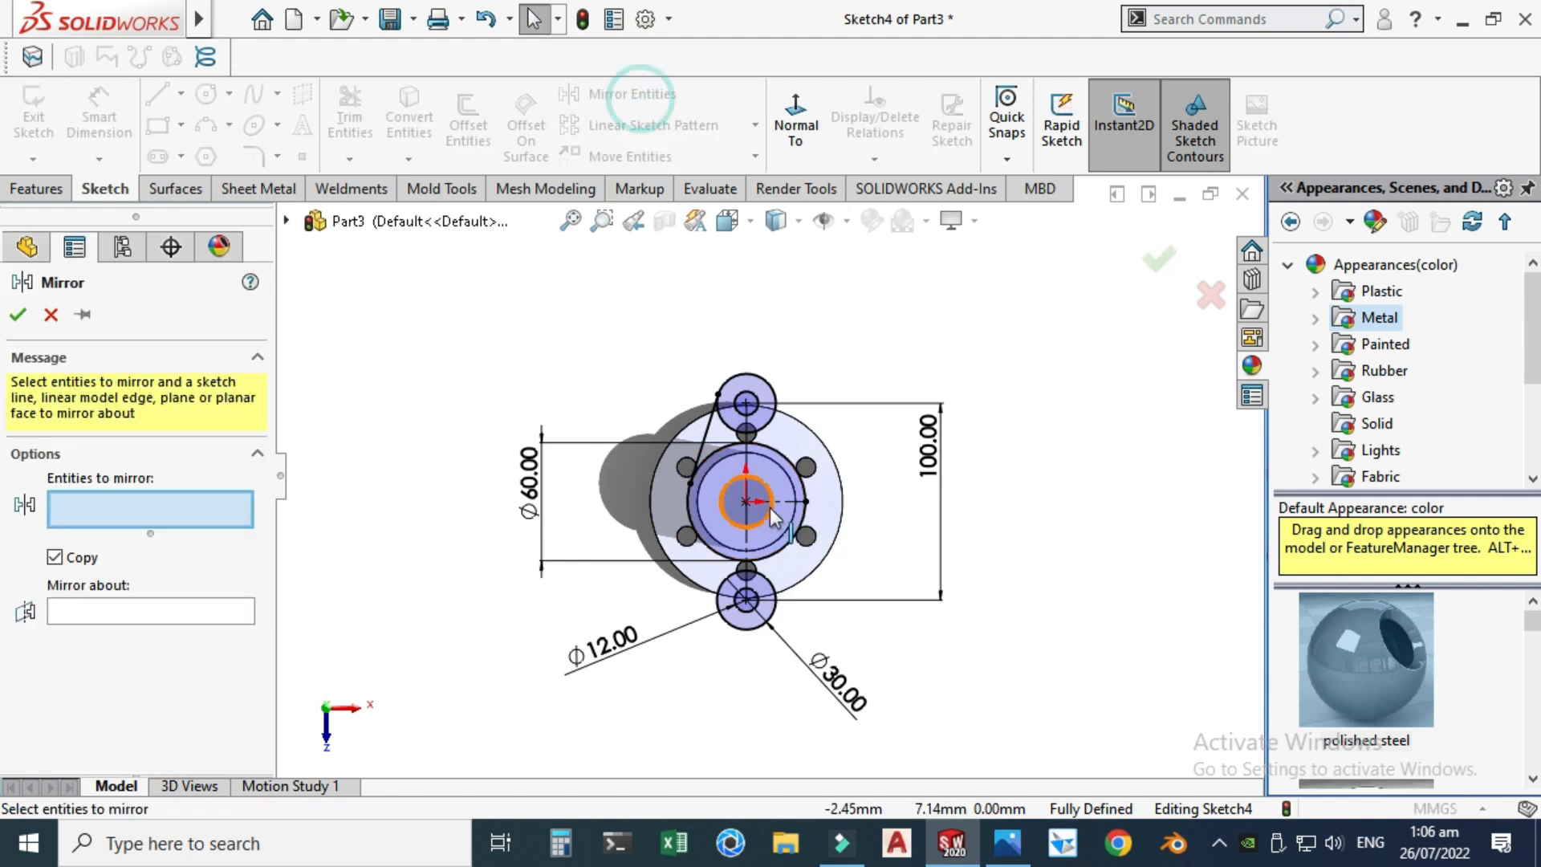
scroll(768, 507, down, 2)
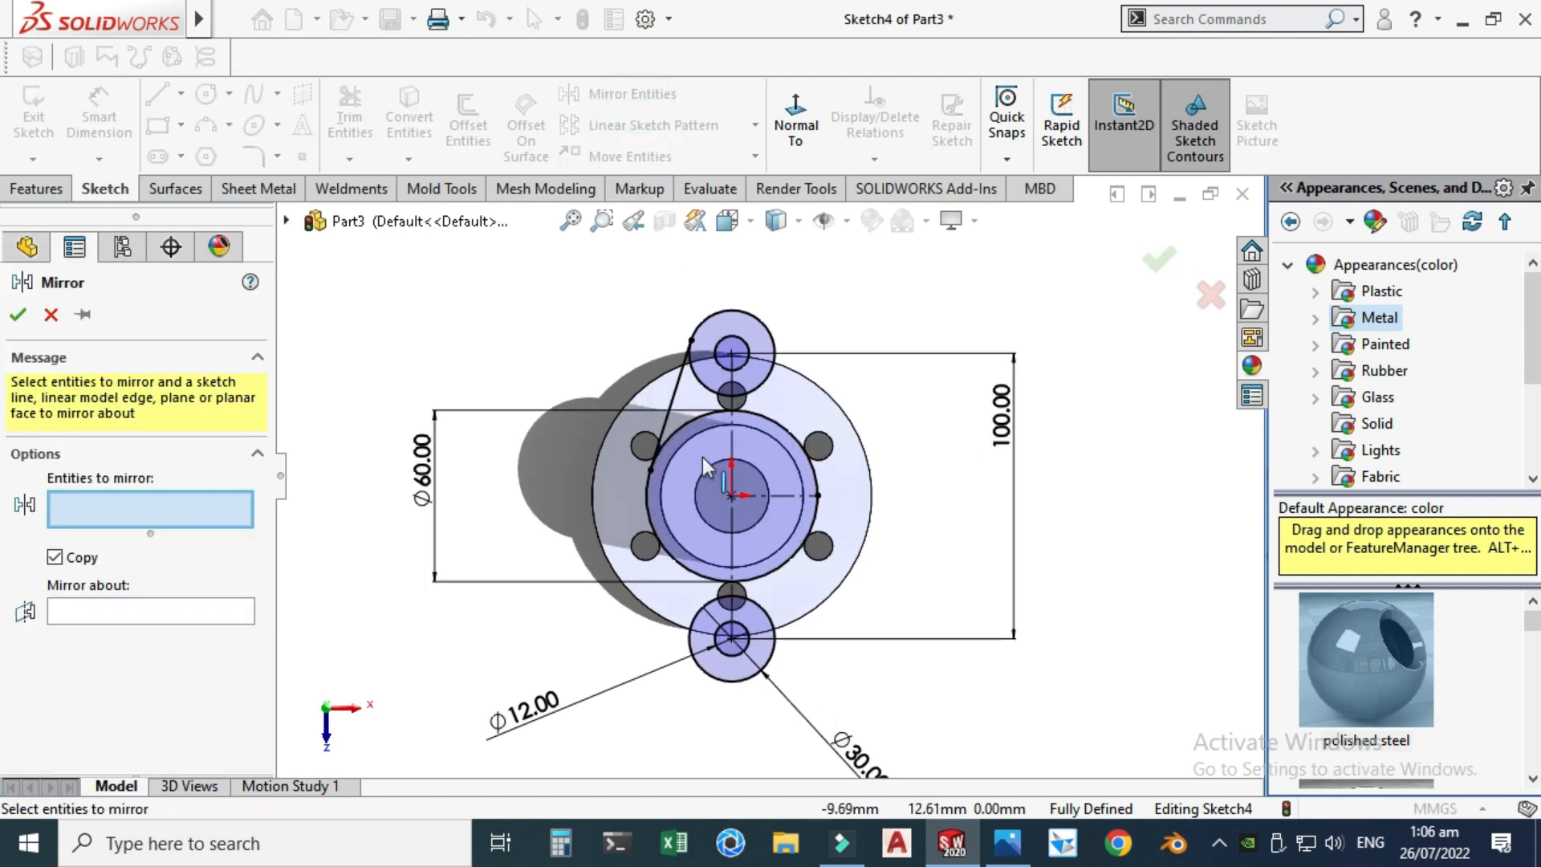
click(678, 393)
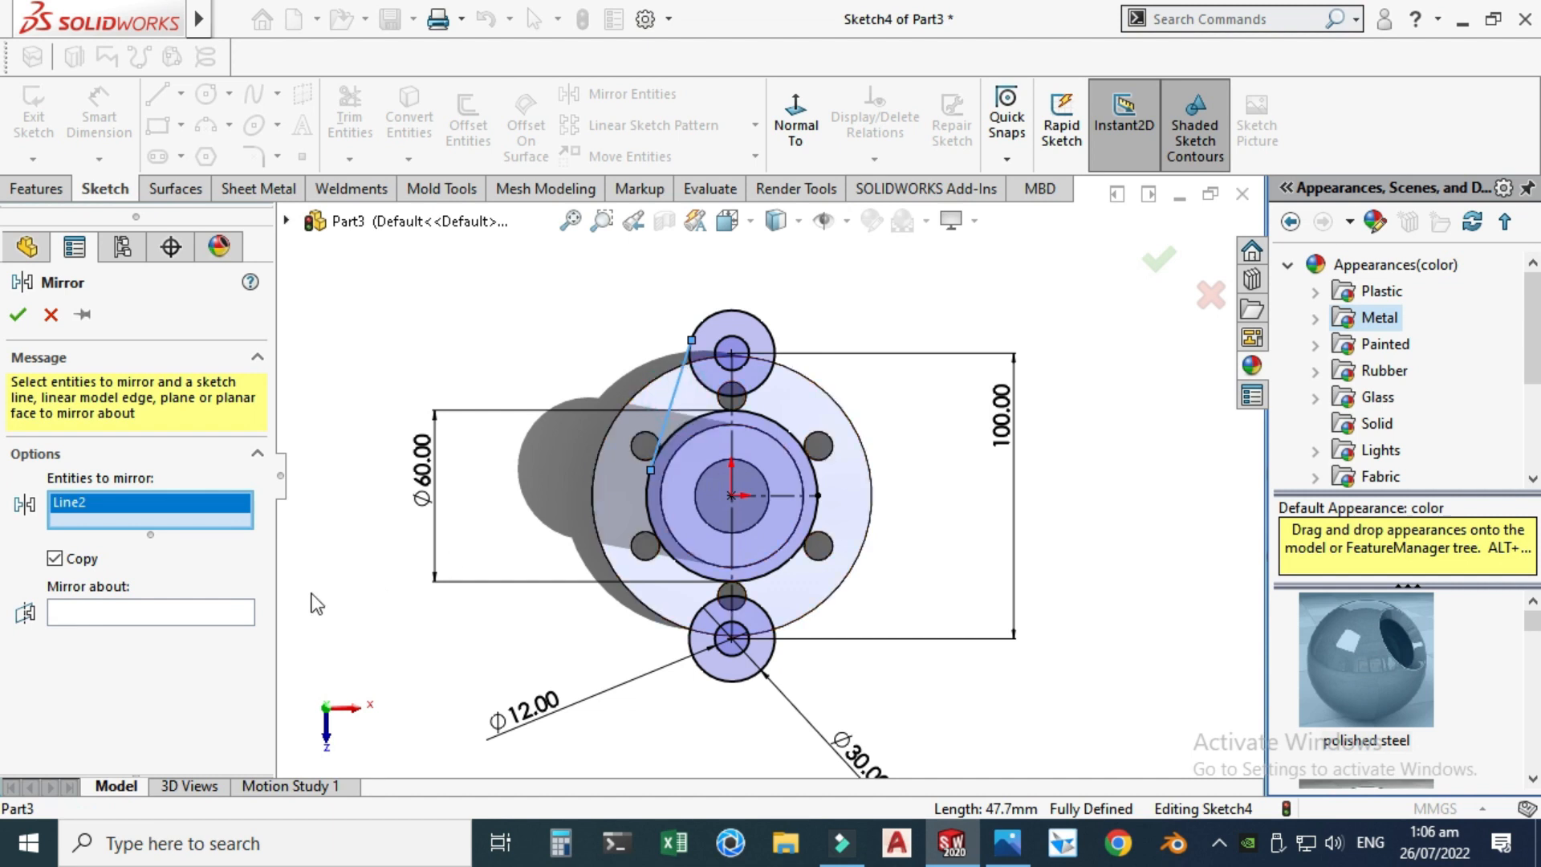
click(207, 613)
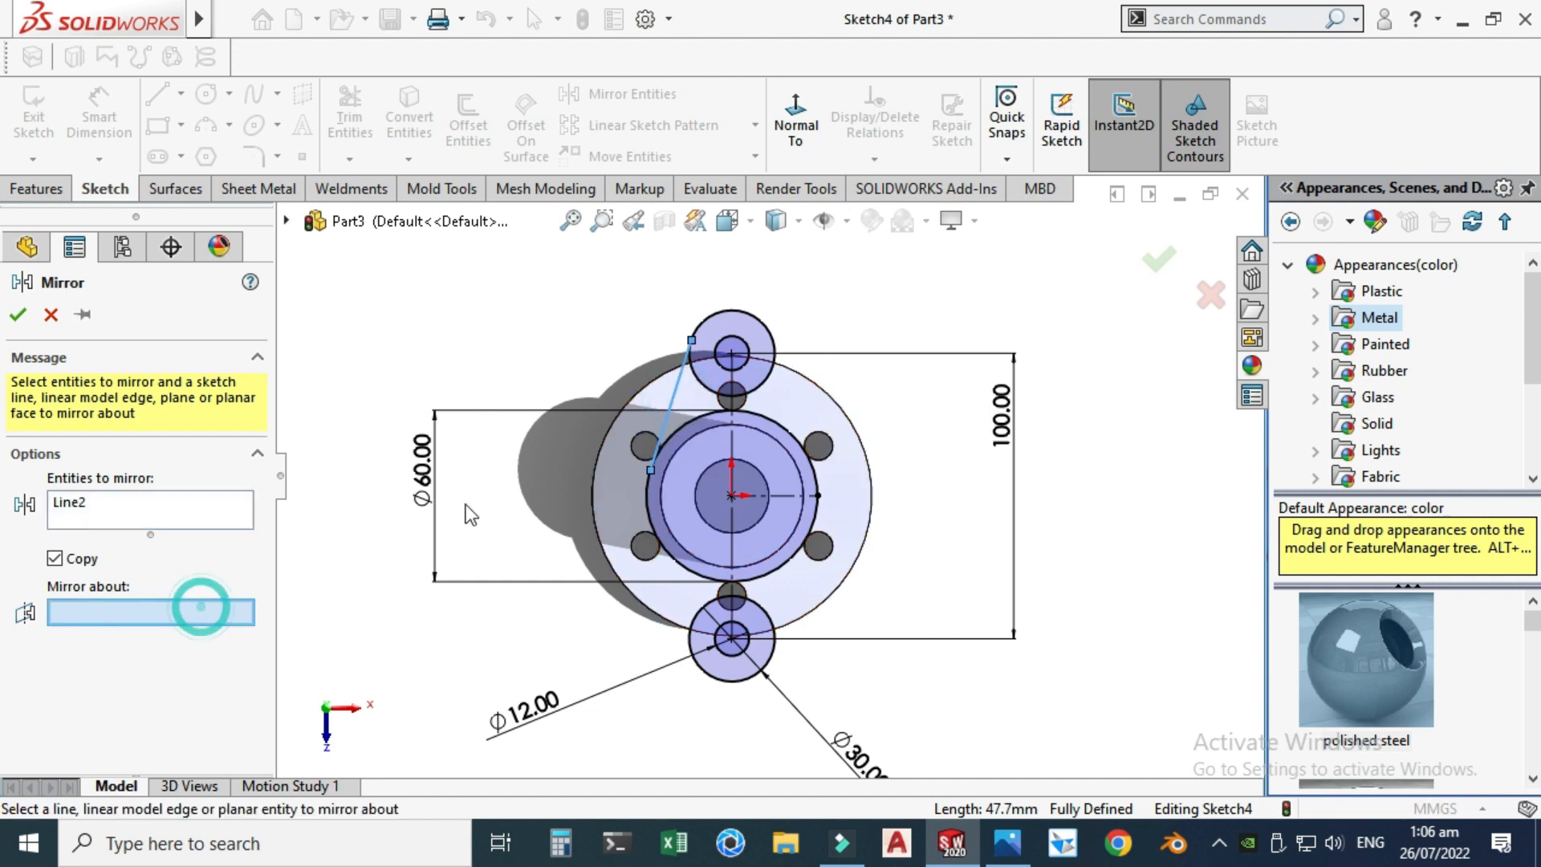
click(733, 431)
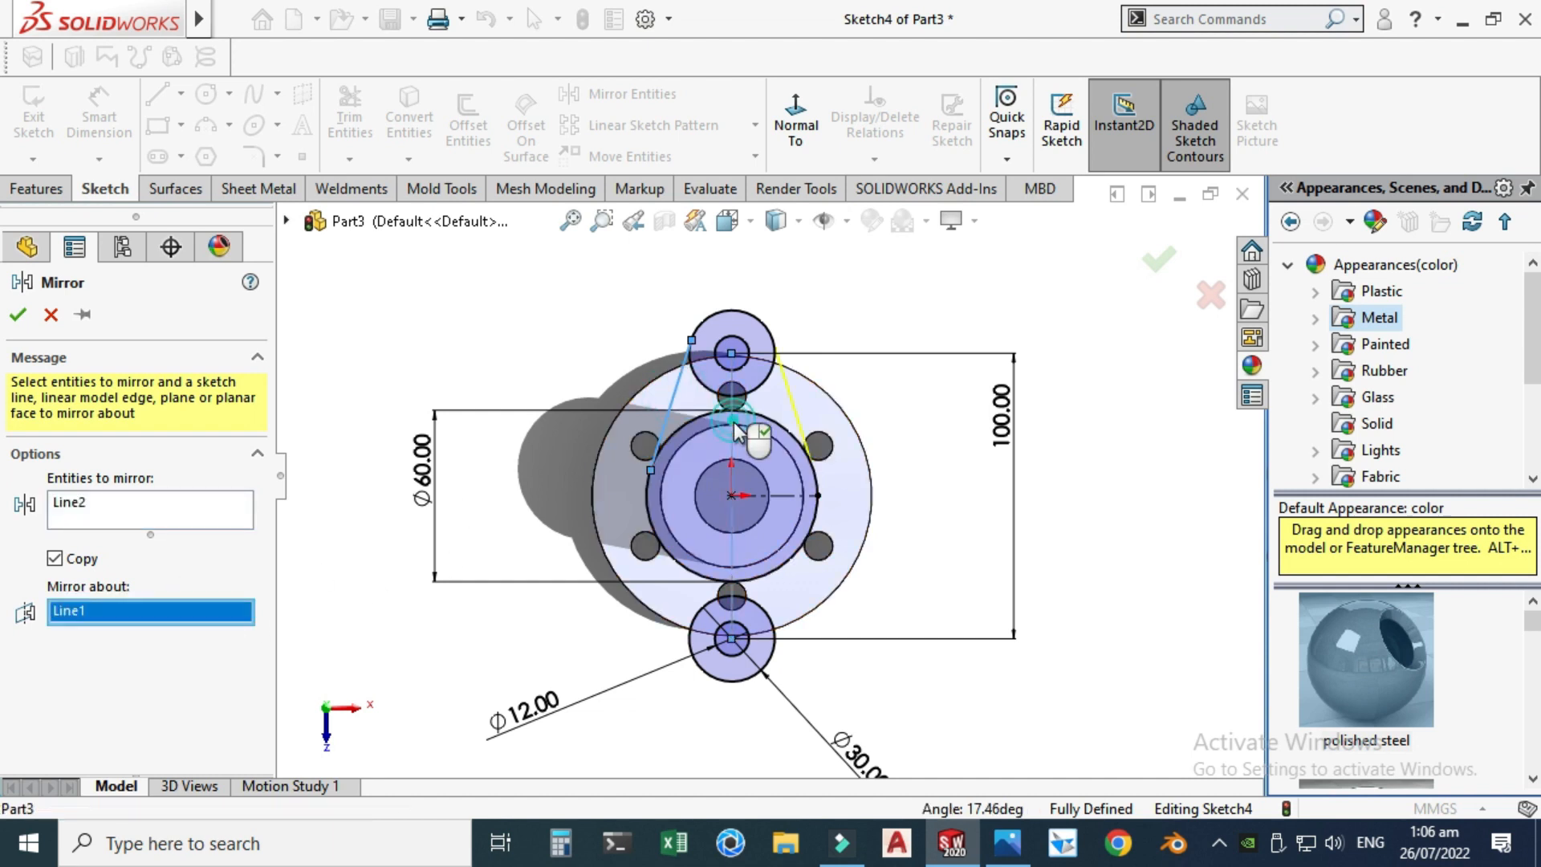
click(17, 313)
scroll(698, 397, down, 2)
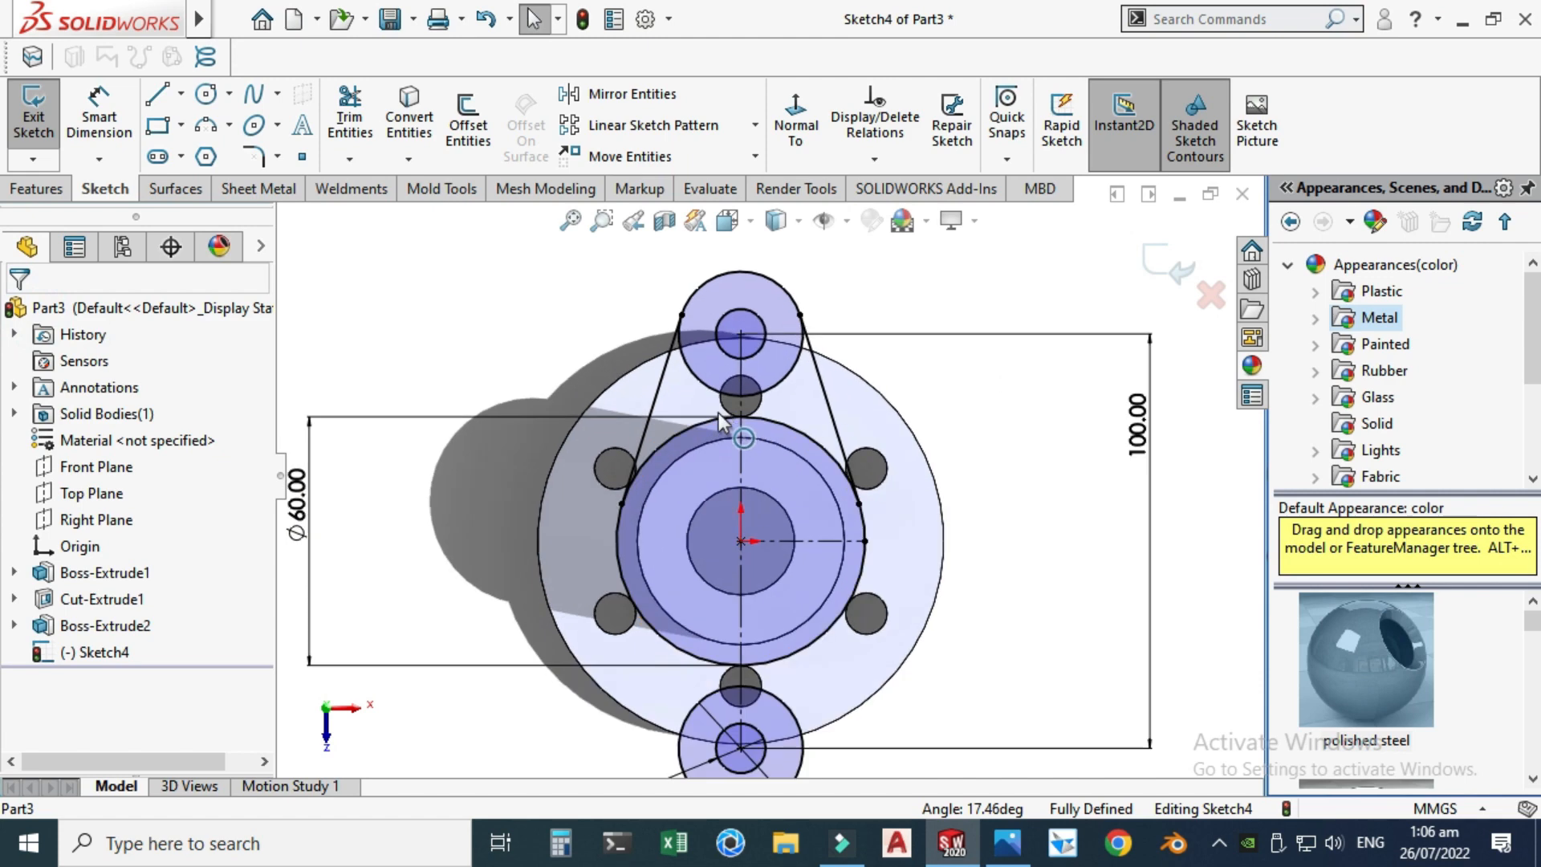
- Mirror both slanted tangent lines about the horizontal centerline, keeping the originals
click(655, 399)
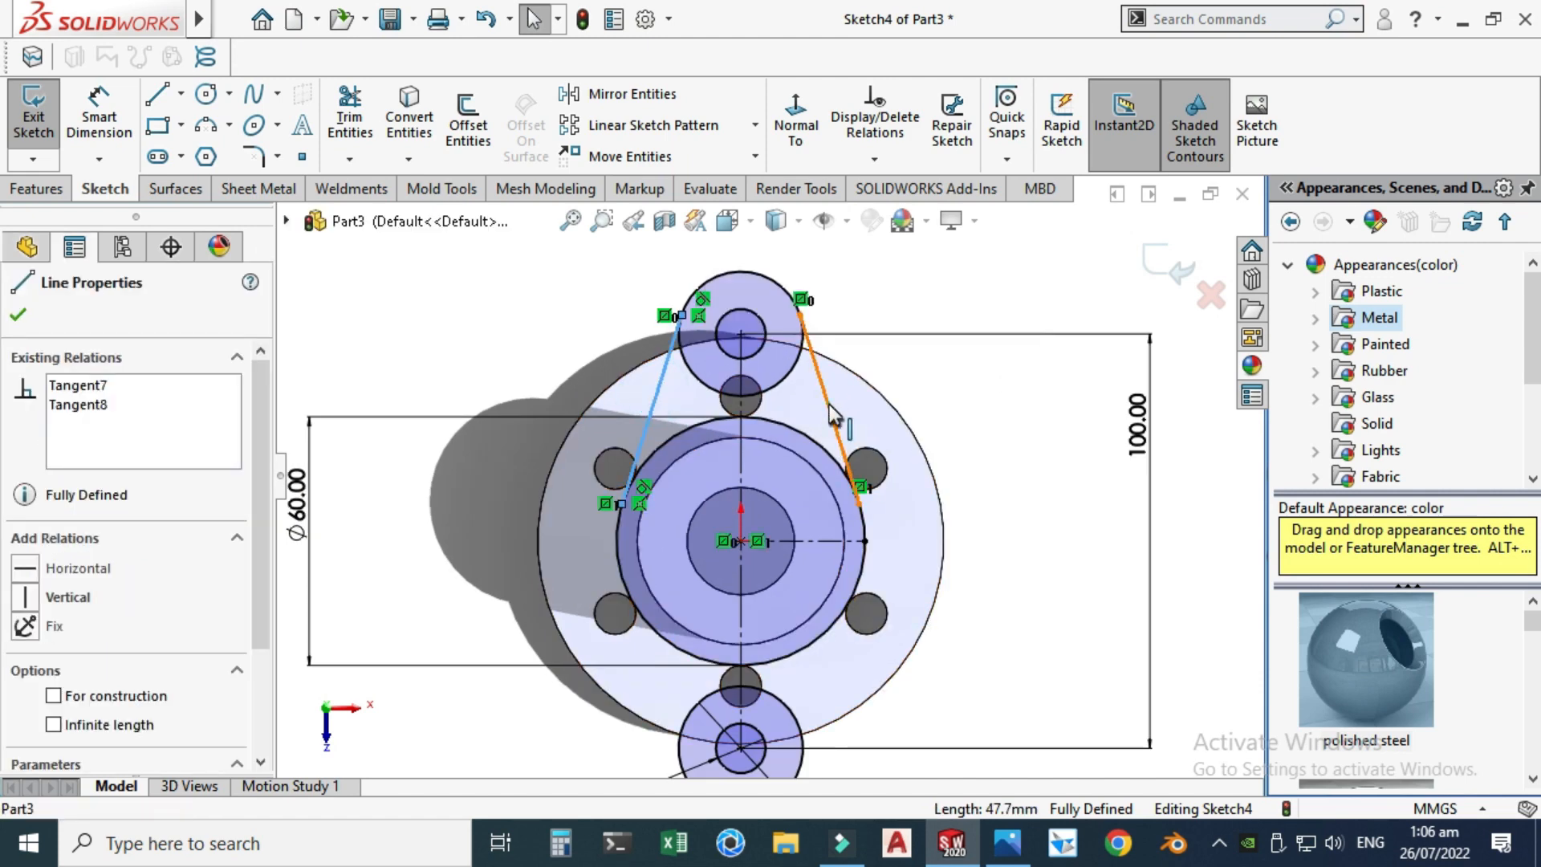
ctrl+click(831, 413)
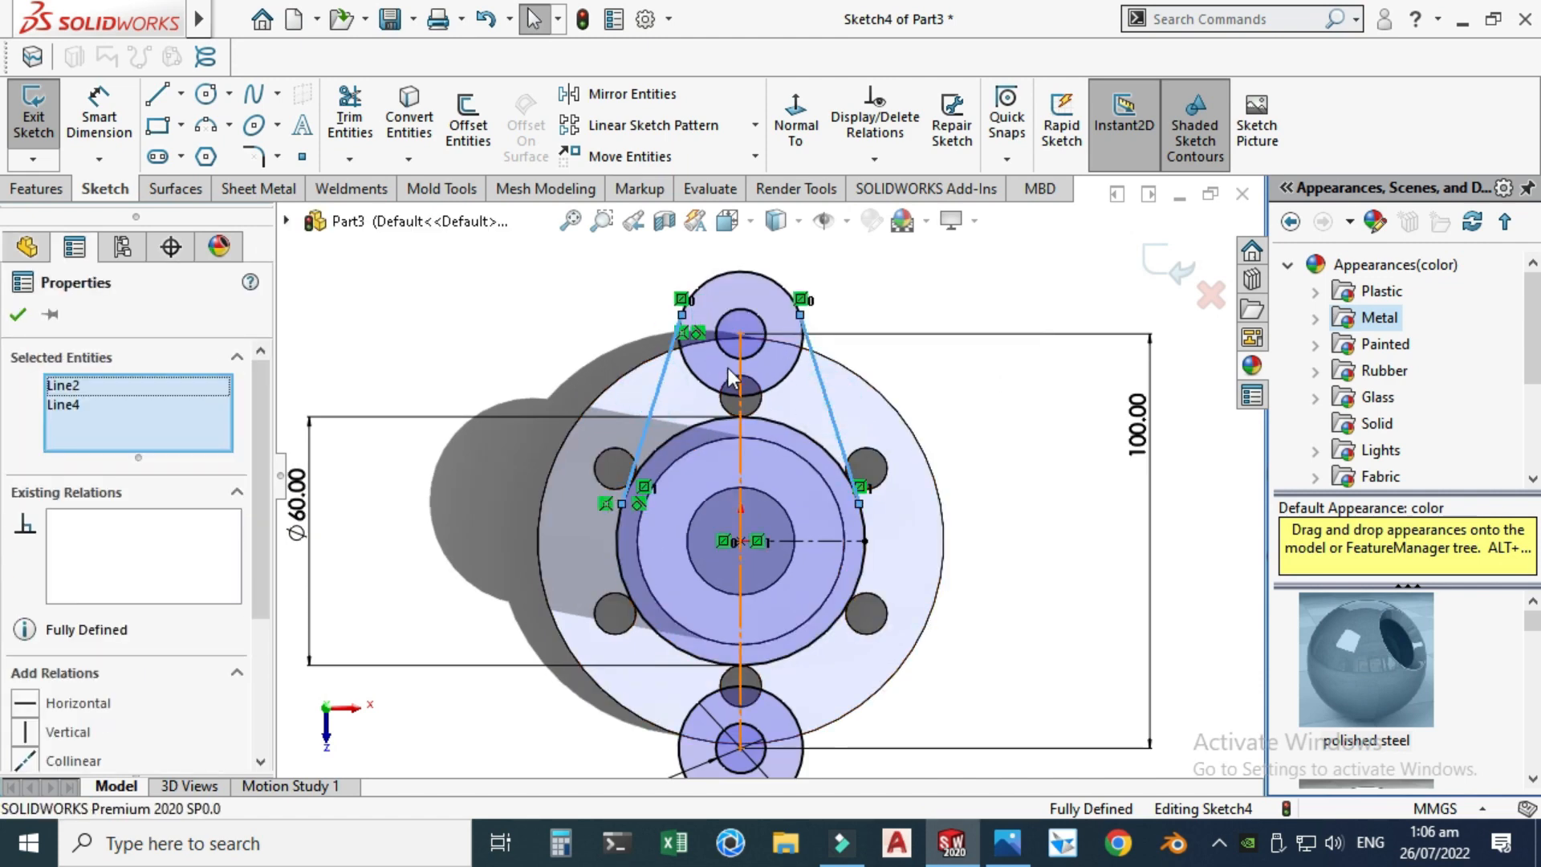
click(614, 100)
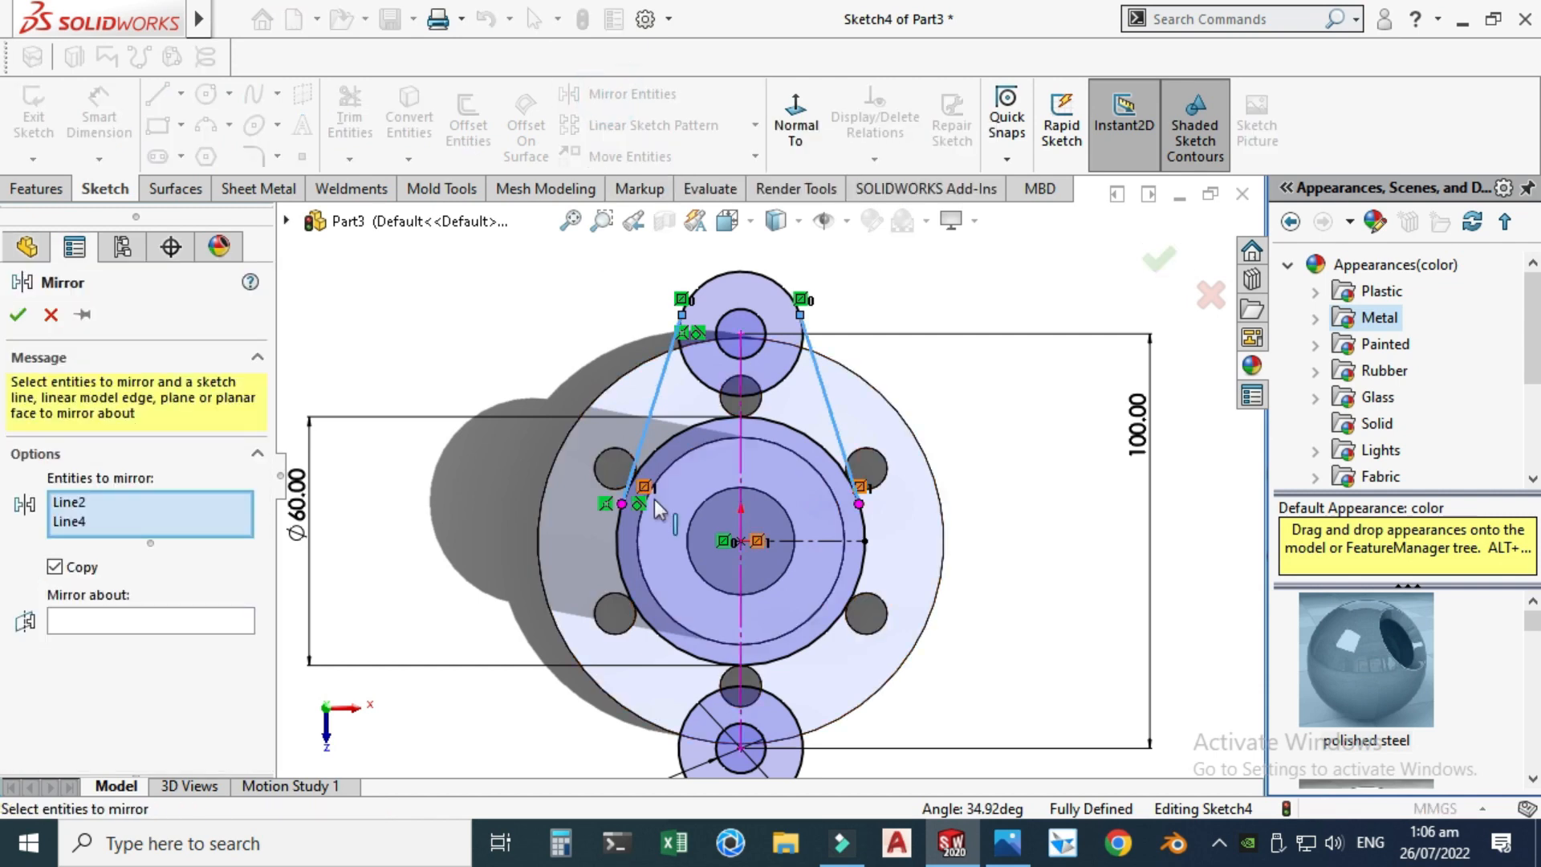
click(215, 618)
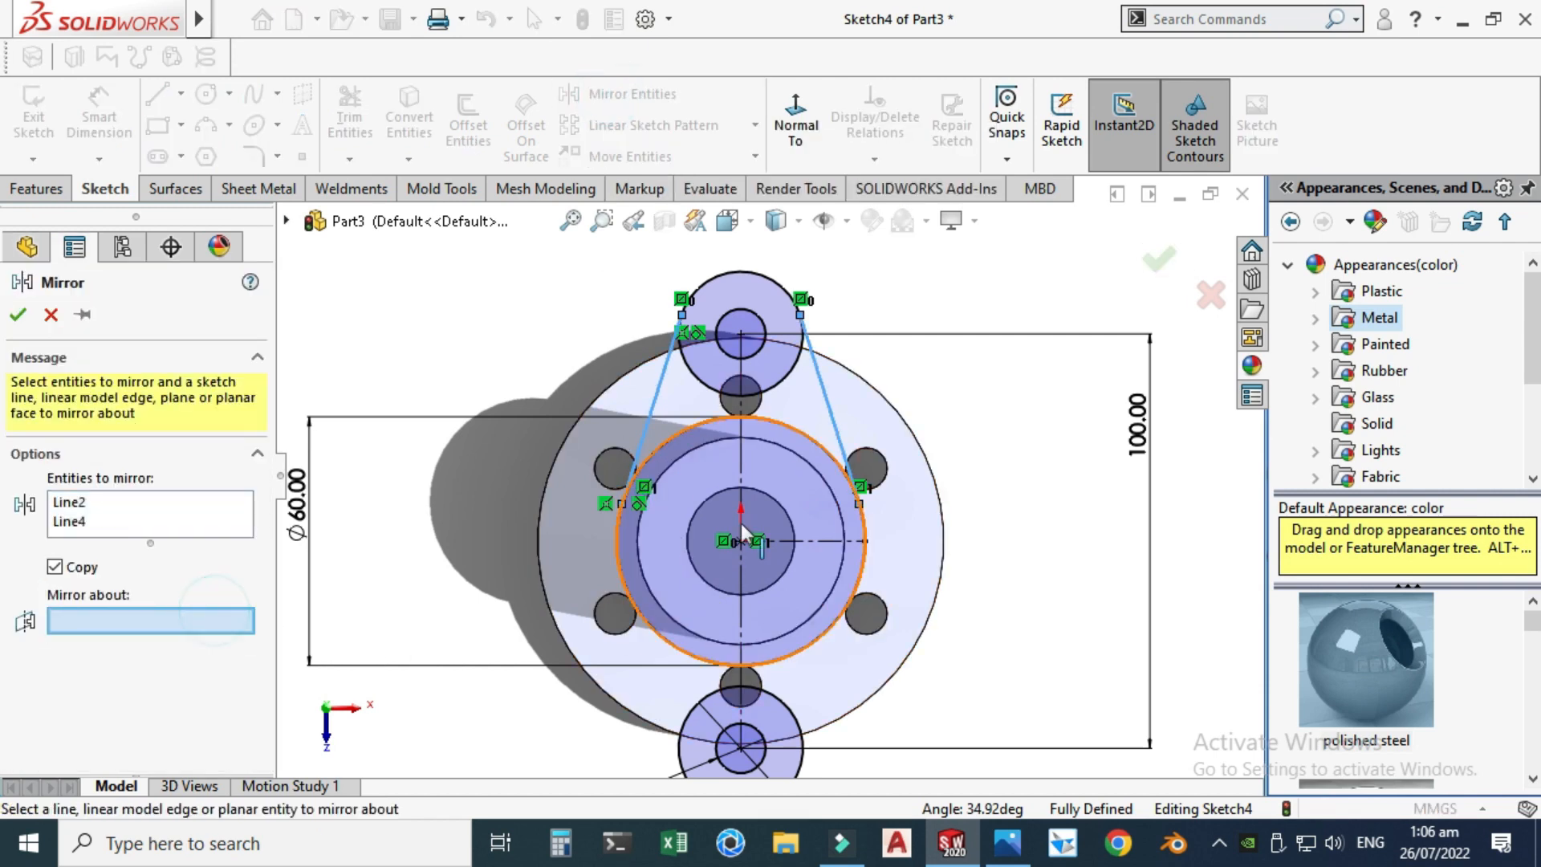
click(822, 541)
scroll(770, 474, up, 1)
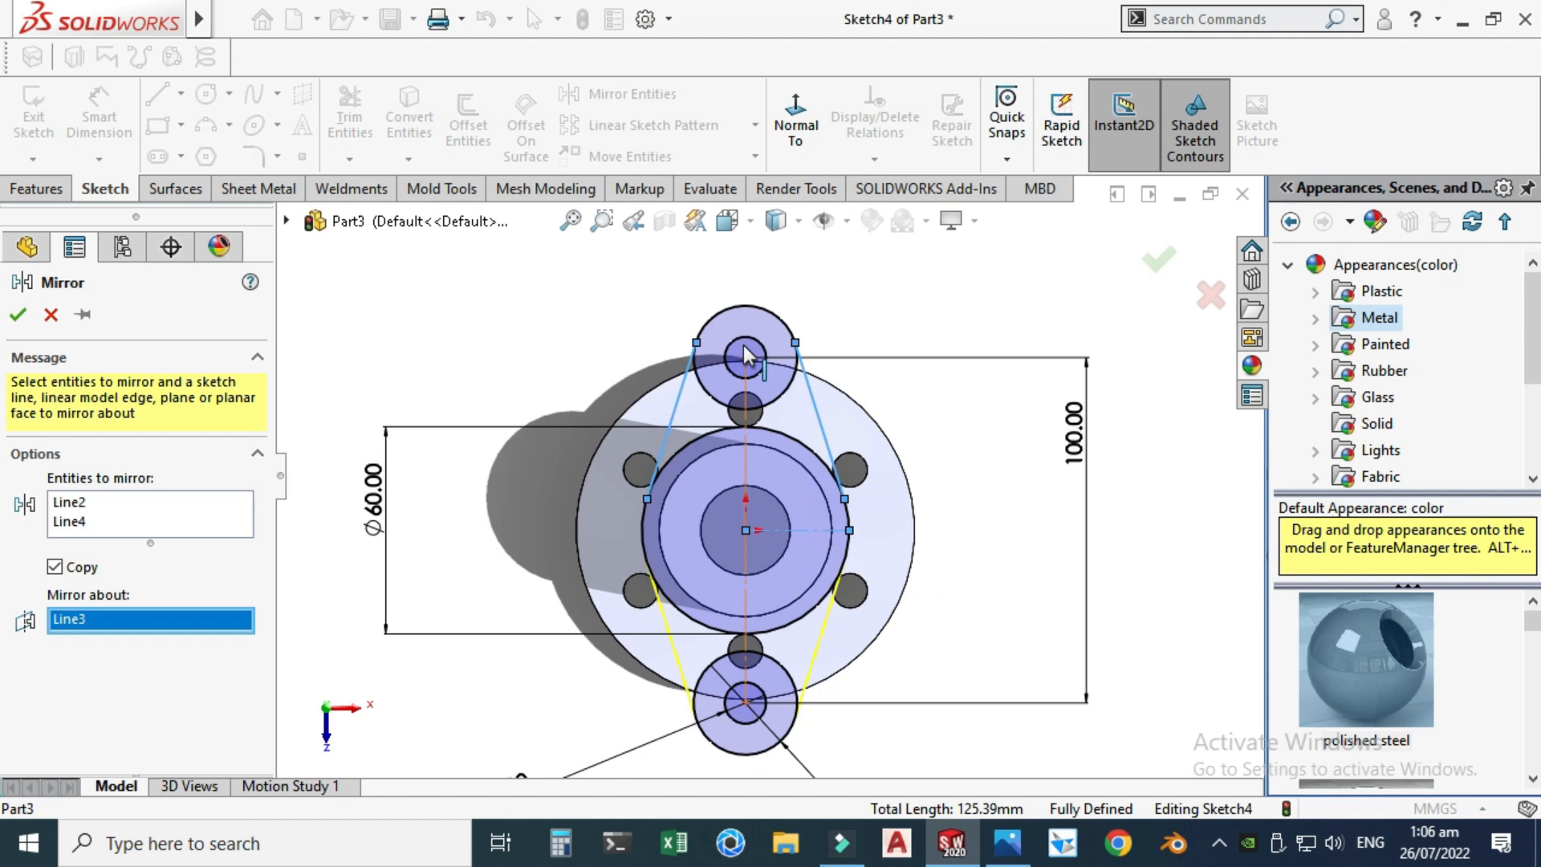
click(16, 317)
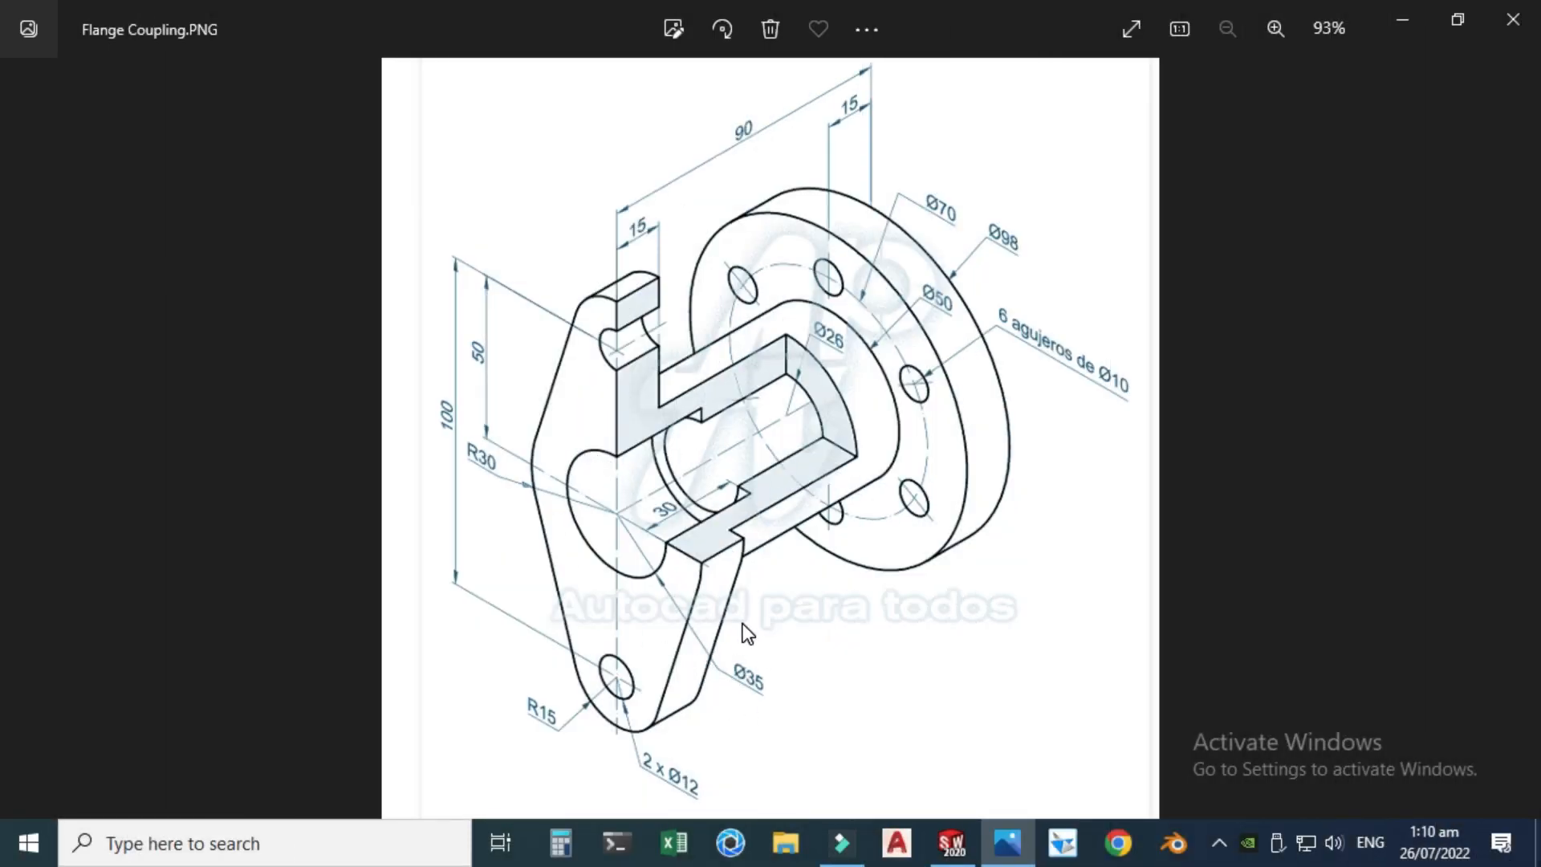
- Sketch a circle about 35.56 mm in diameter centered on the origin, inside the 60 mm circle
click(952, 842)
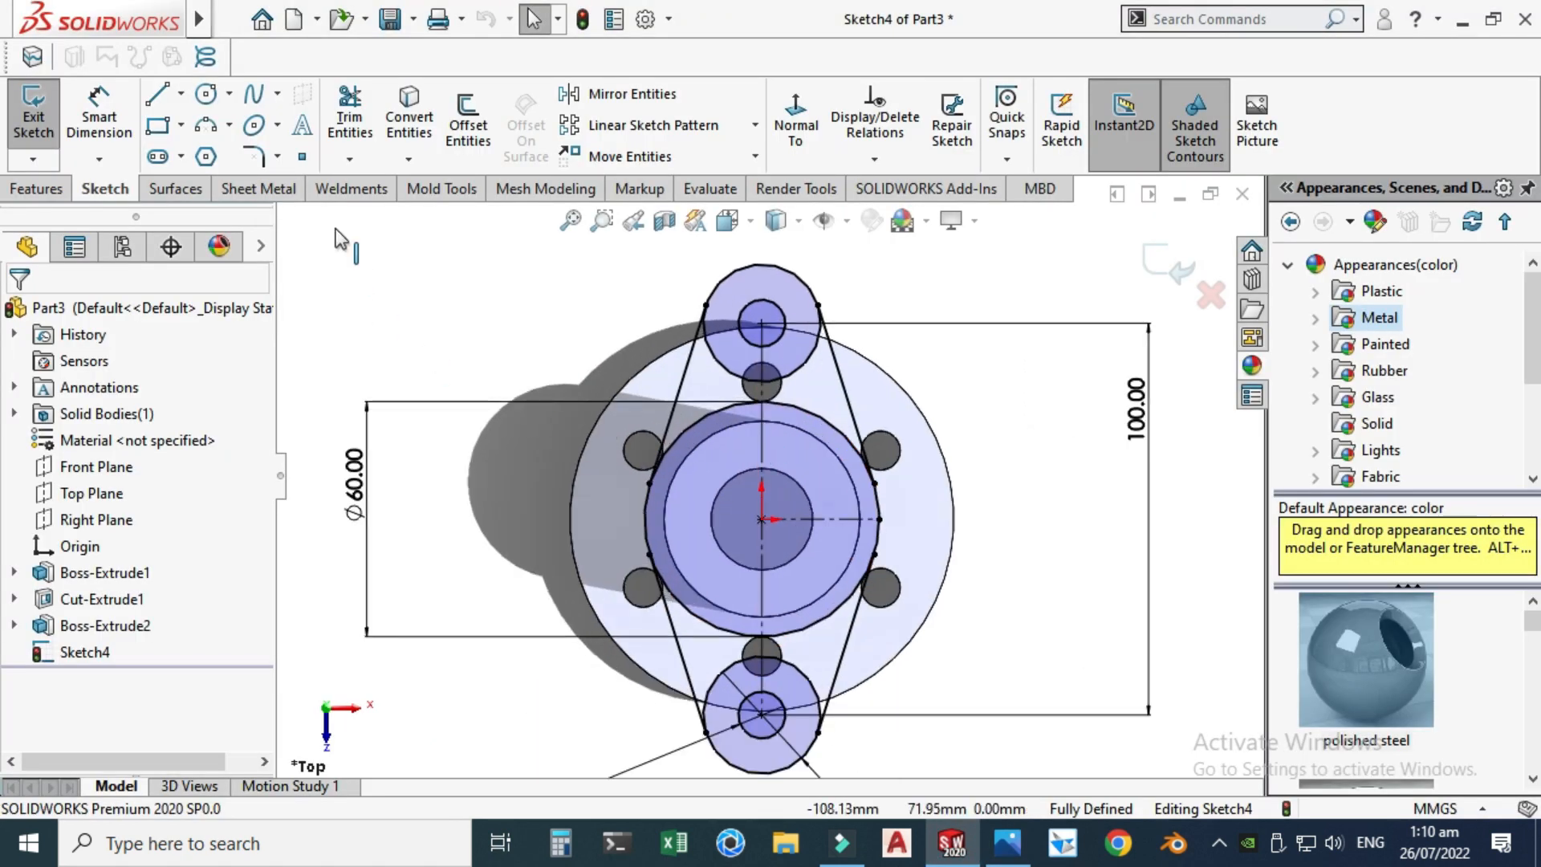
click(210, 97)
scroll(762, 514, up, 2)
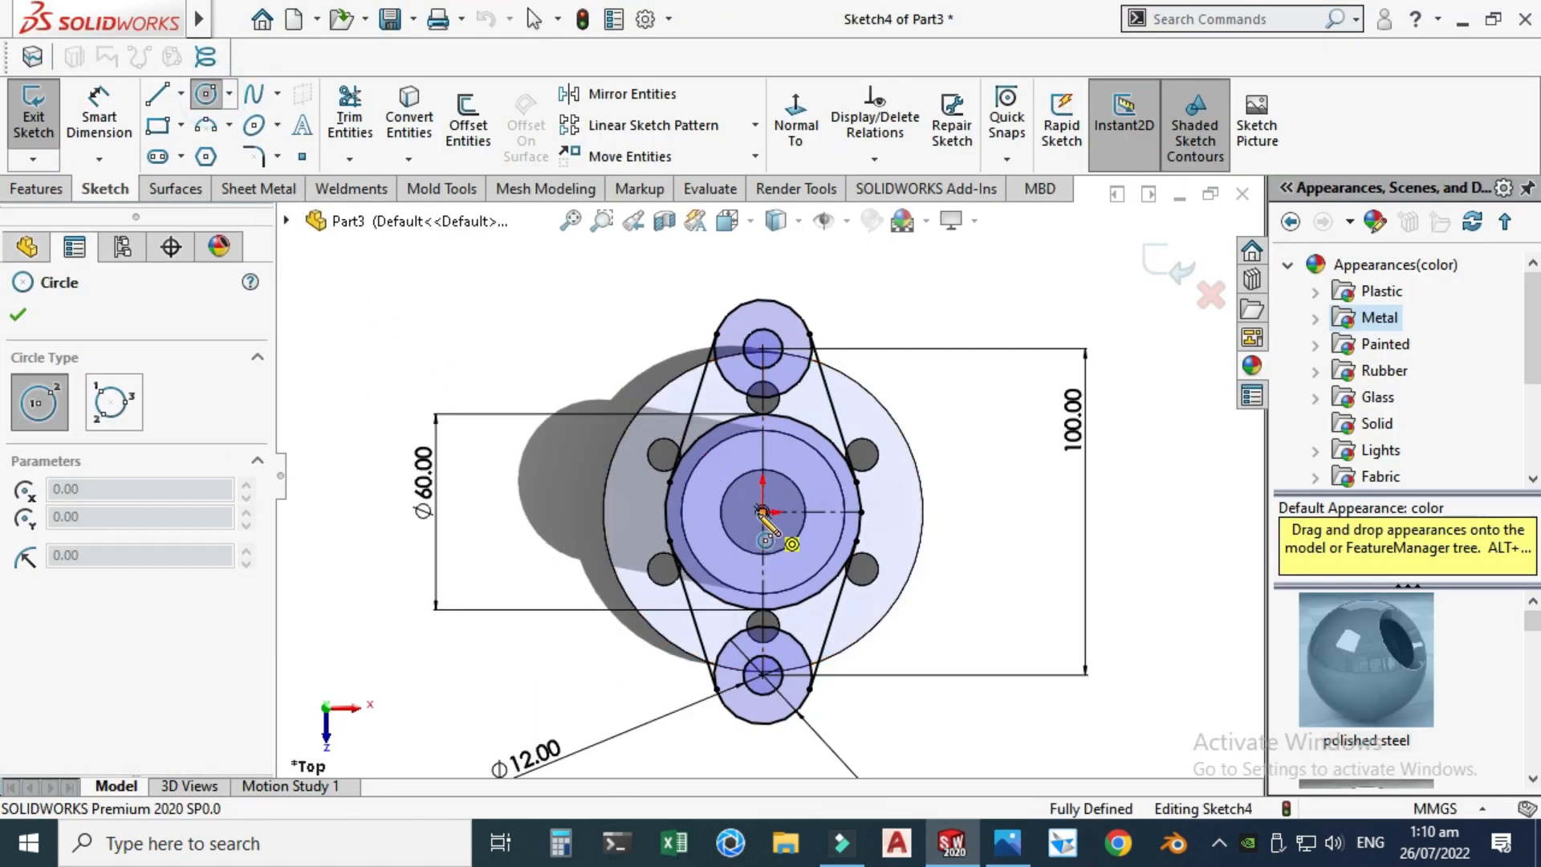
click(763, 511)
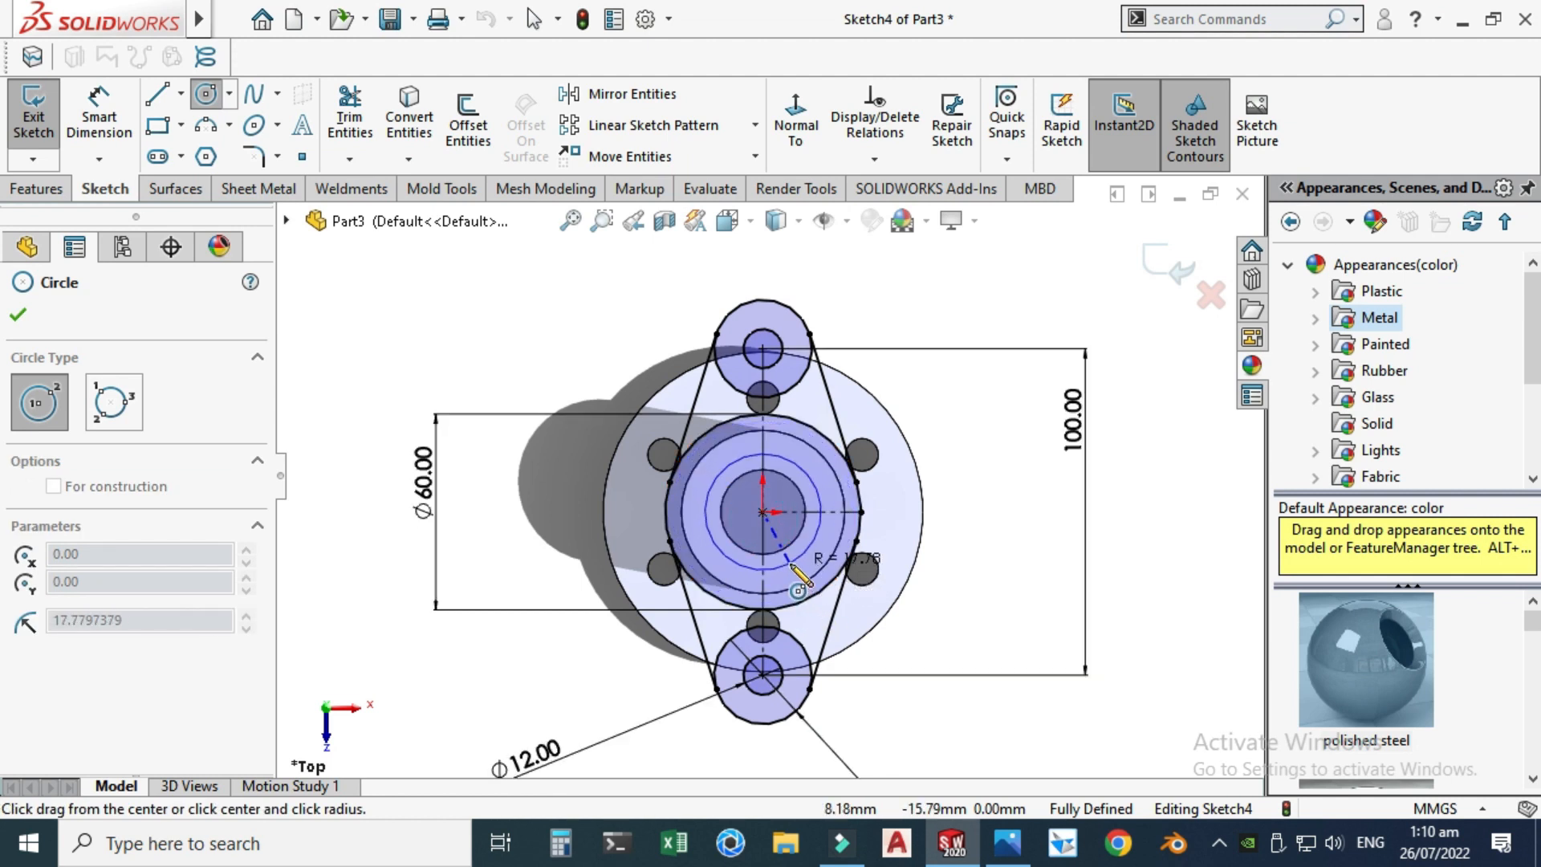
click(788, 563)
key(Escape)
- Dimension the new central circle's diameter as 35 mm
click(116, 107)
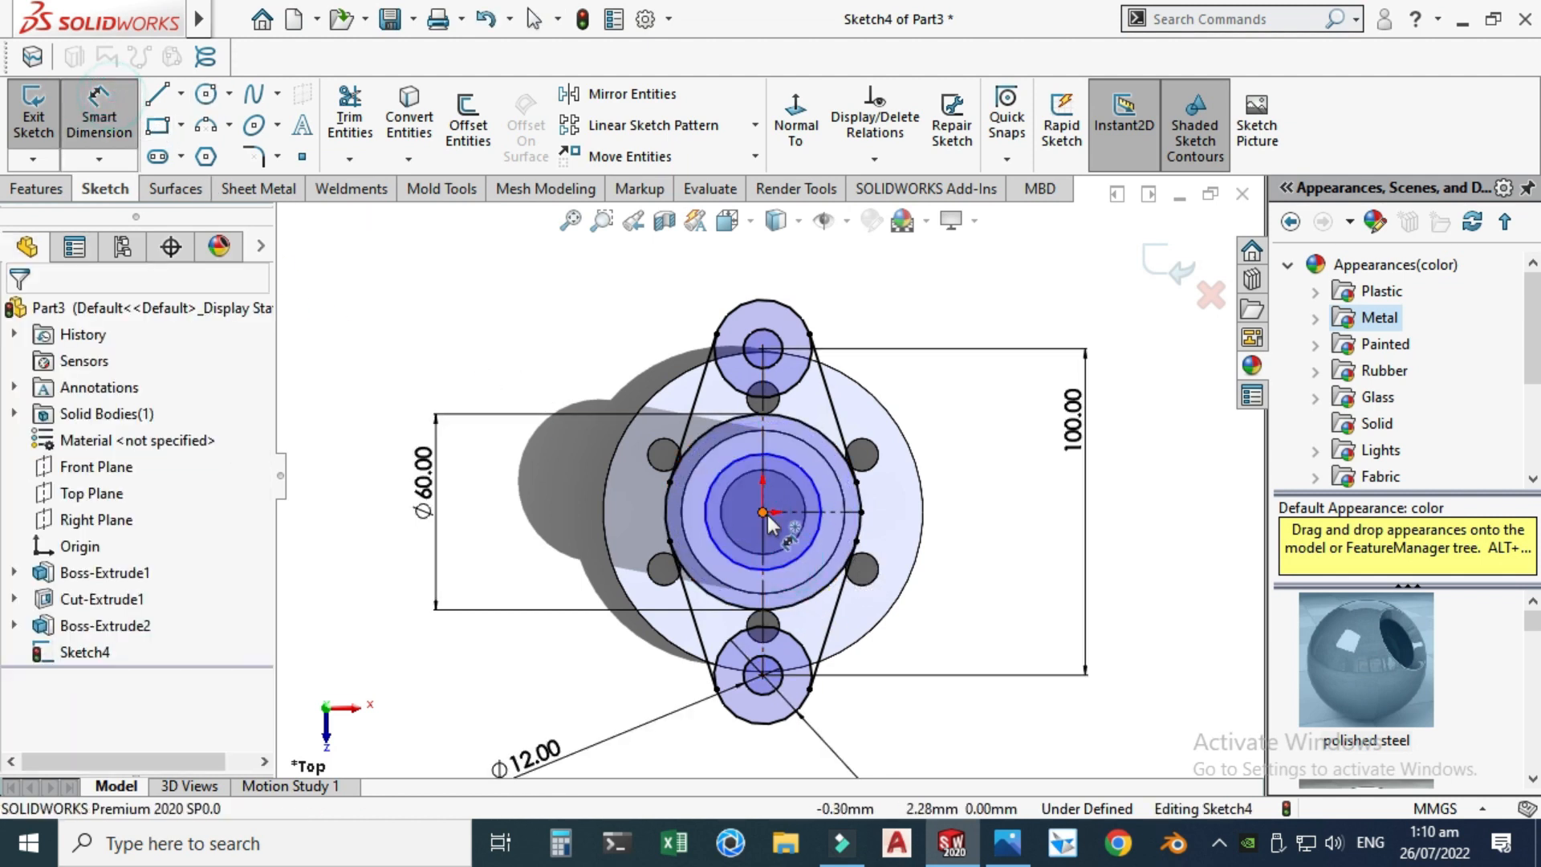
click(798, 547)
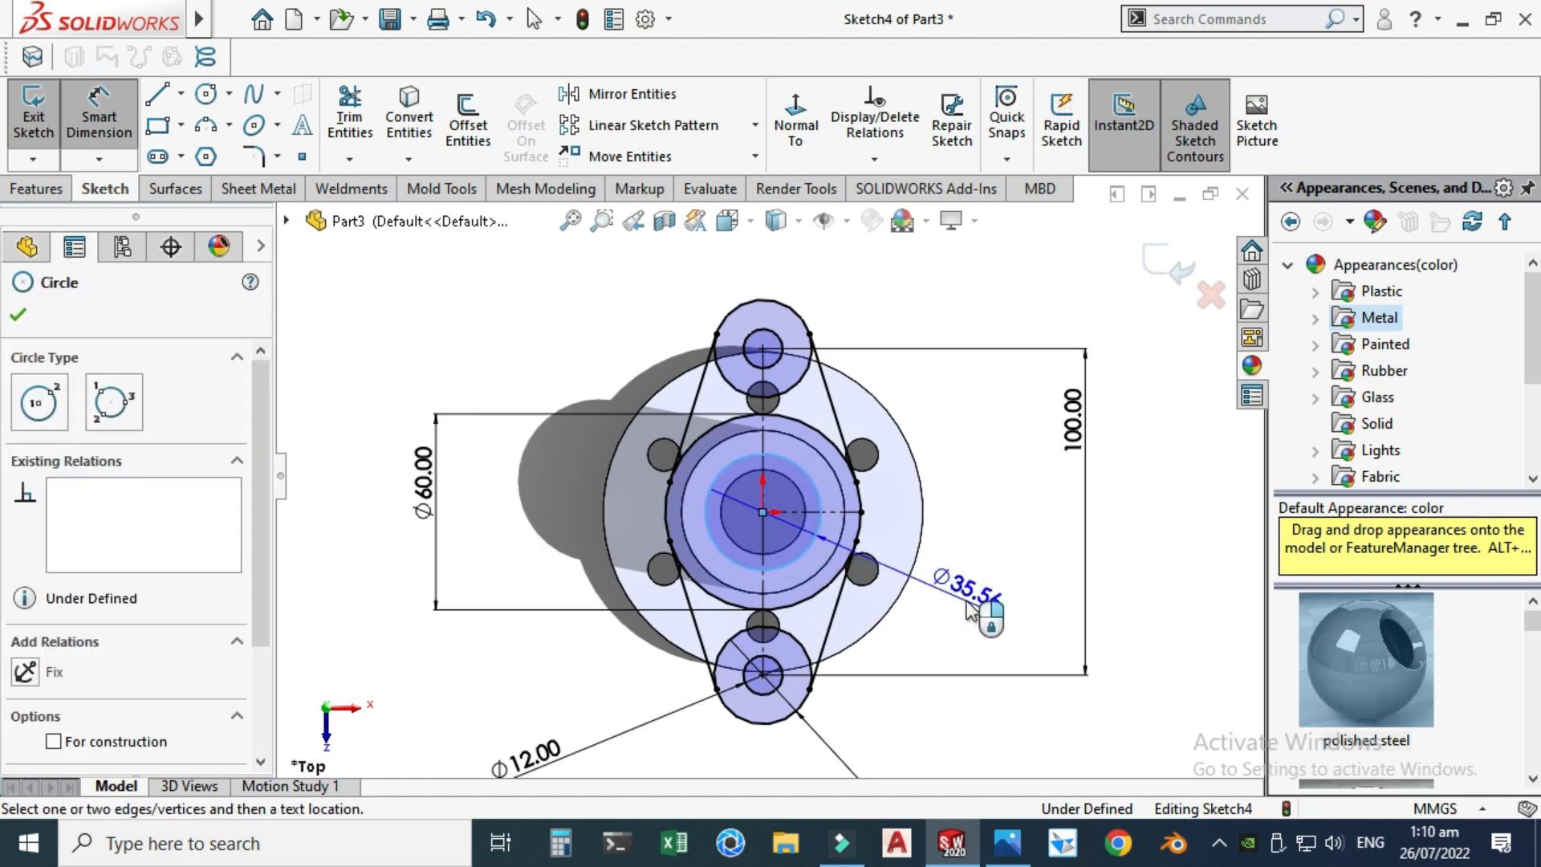
click(999, 616)
text(35)
key(Return)
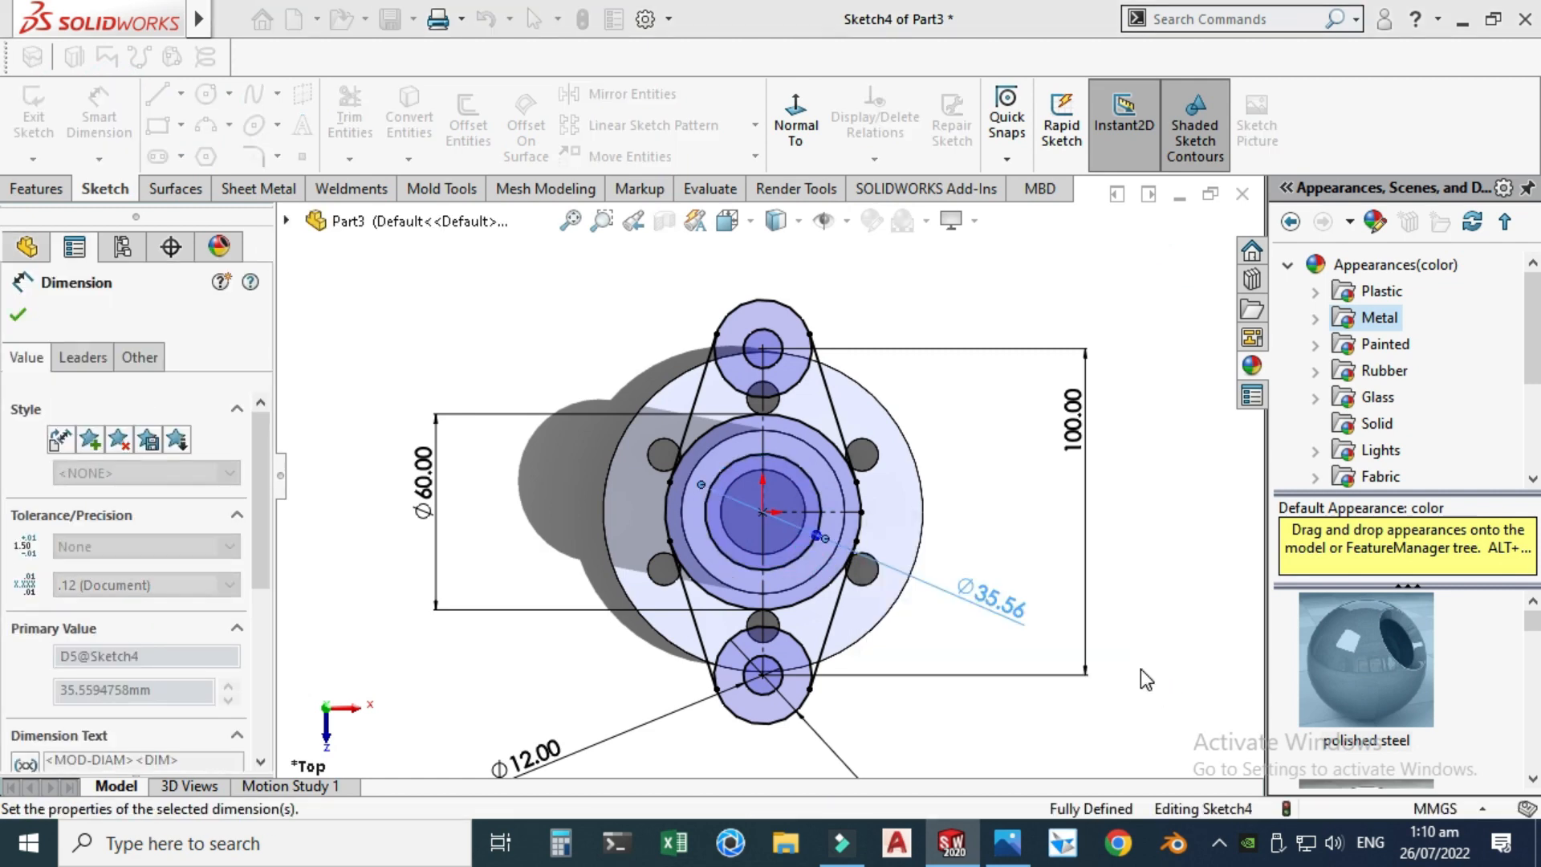
key(Escape)
key(Escape)
- Trim away the upper ear circle's inner arc and the part of the 60 mm circle between the upper tangent lines
mouse_move(687, 286)
middle_down()
mouse_move(702, 335)
mouse_move(671, 265)
middle_up()
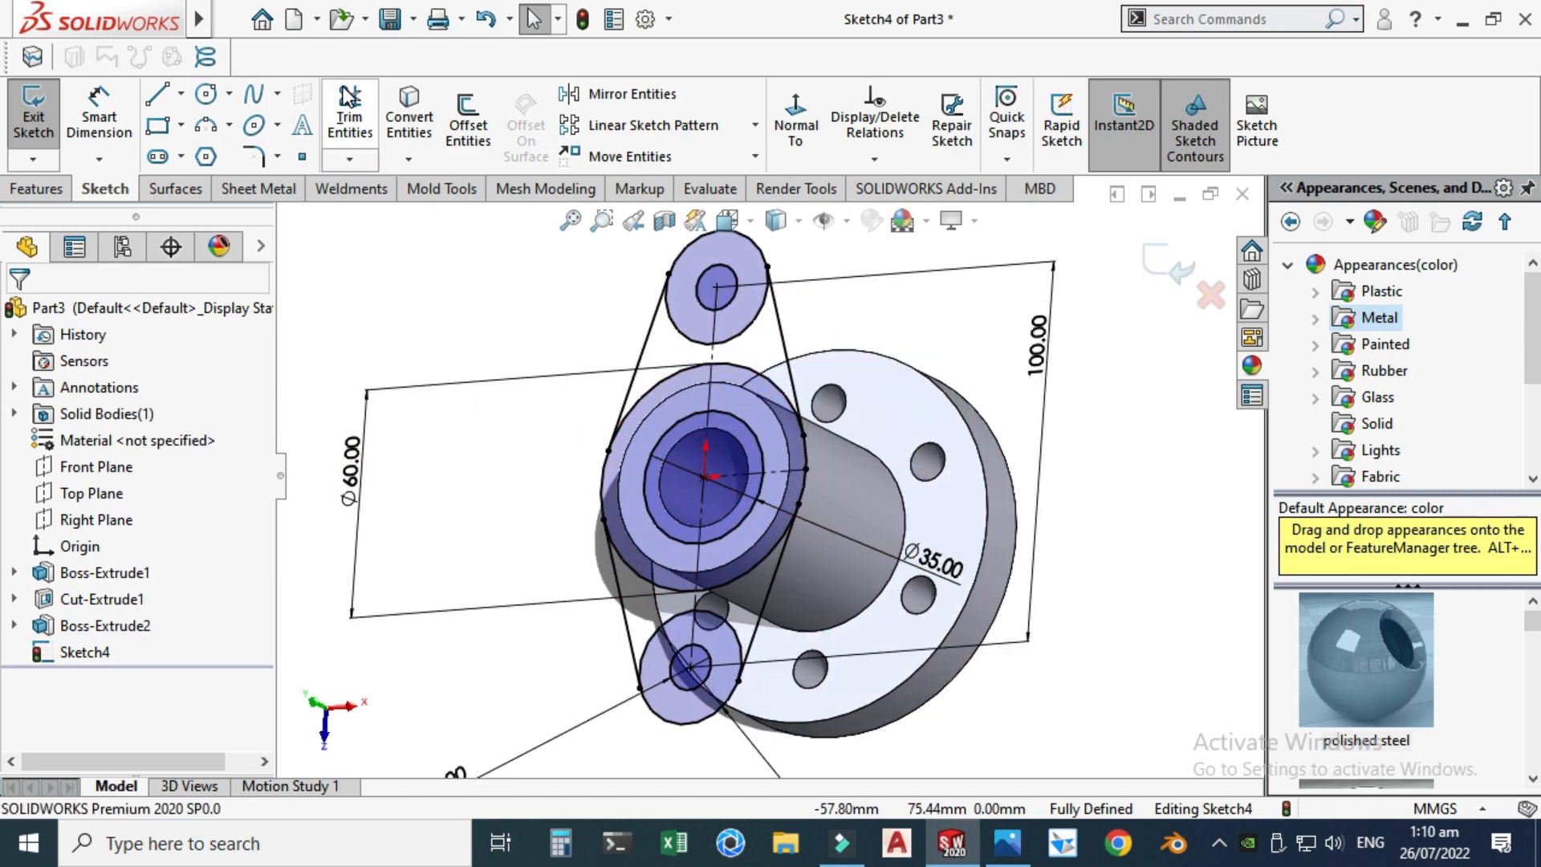
click(350, 113)
scroll(728, 373, down, 3)
mouse_move(931, 495)
mouse_down()
mouse_move(918, 441)
mouse_move(812, 496)
mouse_move(830, 416)
mouse_up()
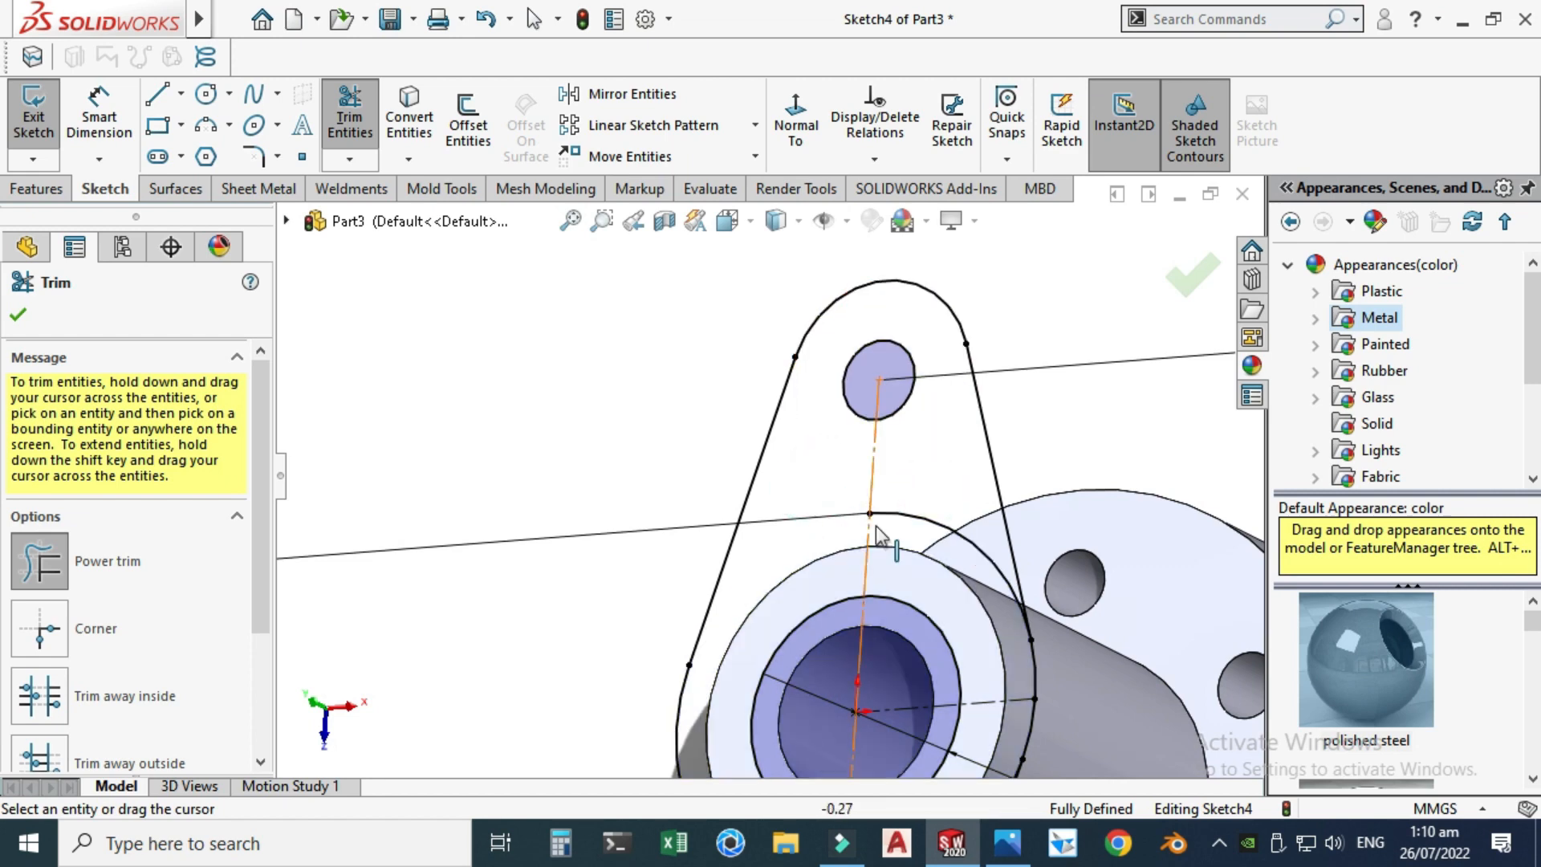
scroll(875, 629, up, 3)
- Trim away the lower ear circle's inner arc and the part of the 60 mm circle between the lower tangent lines
scroll(858, 714, down, 5)
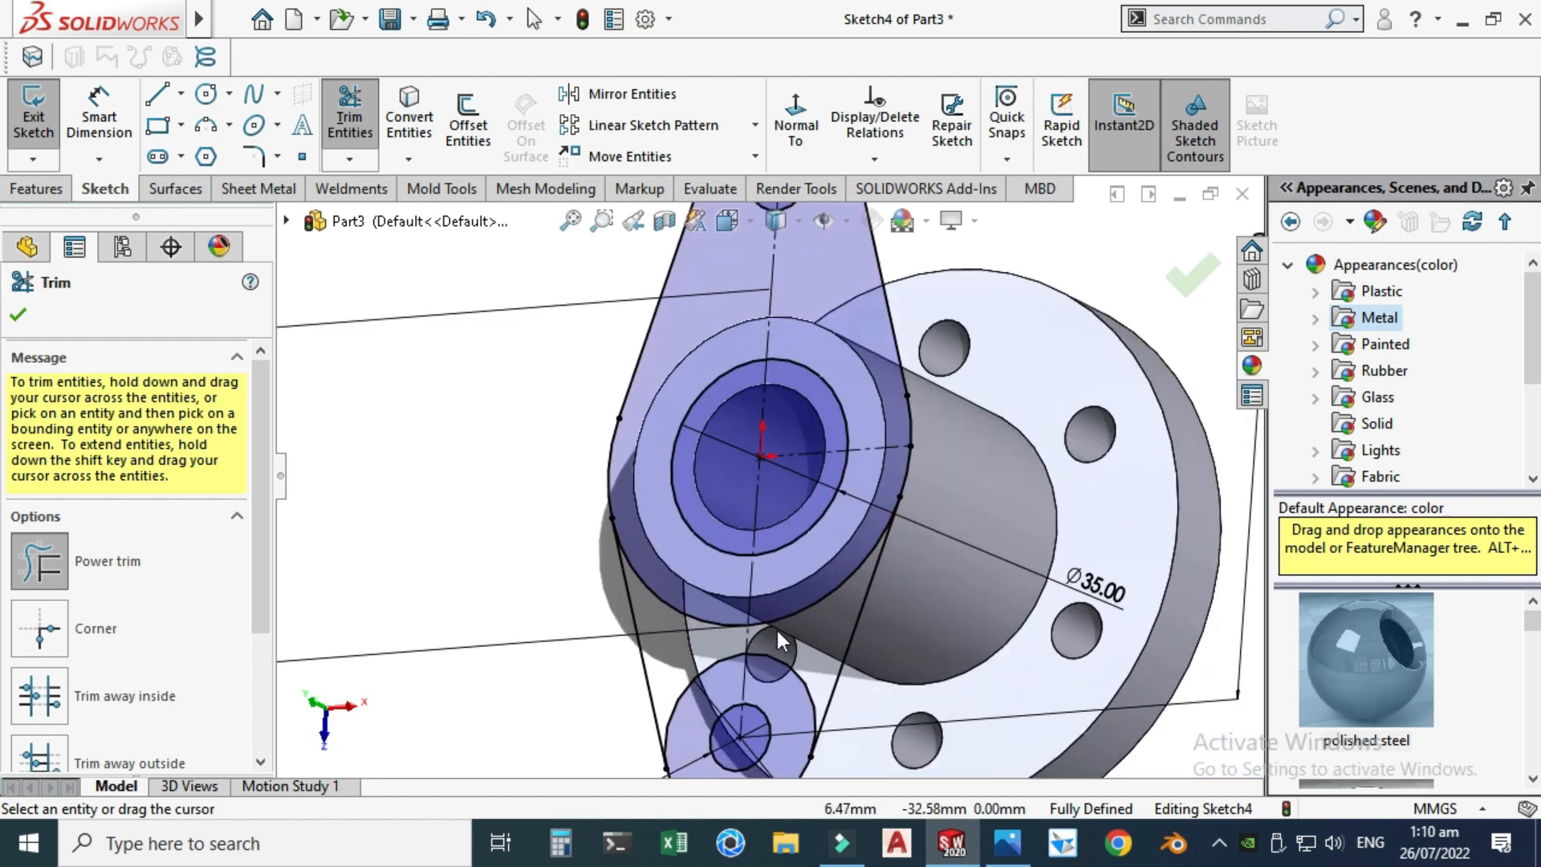
mouse_move(674, 595)
mouse_down()
mouse_move(659, 520)
mouse_move(676, 577)
mouse_move(812, 565)
mouse_move(772, 604)
mouse_up()
scroll(675, 576, up, 2)
scroll(801, 361, up, 3)
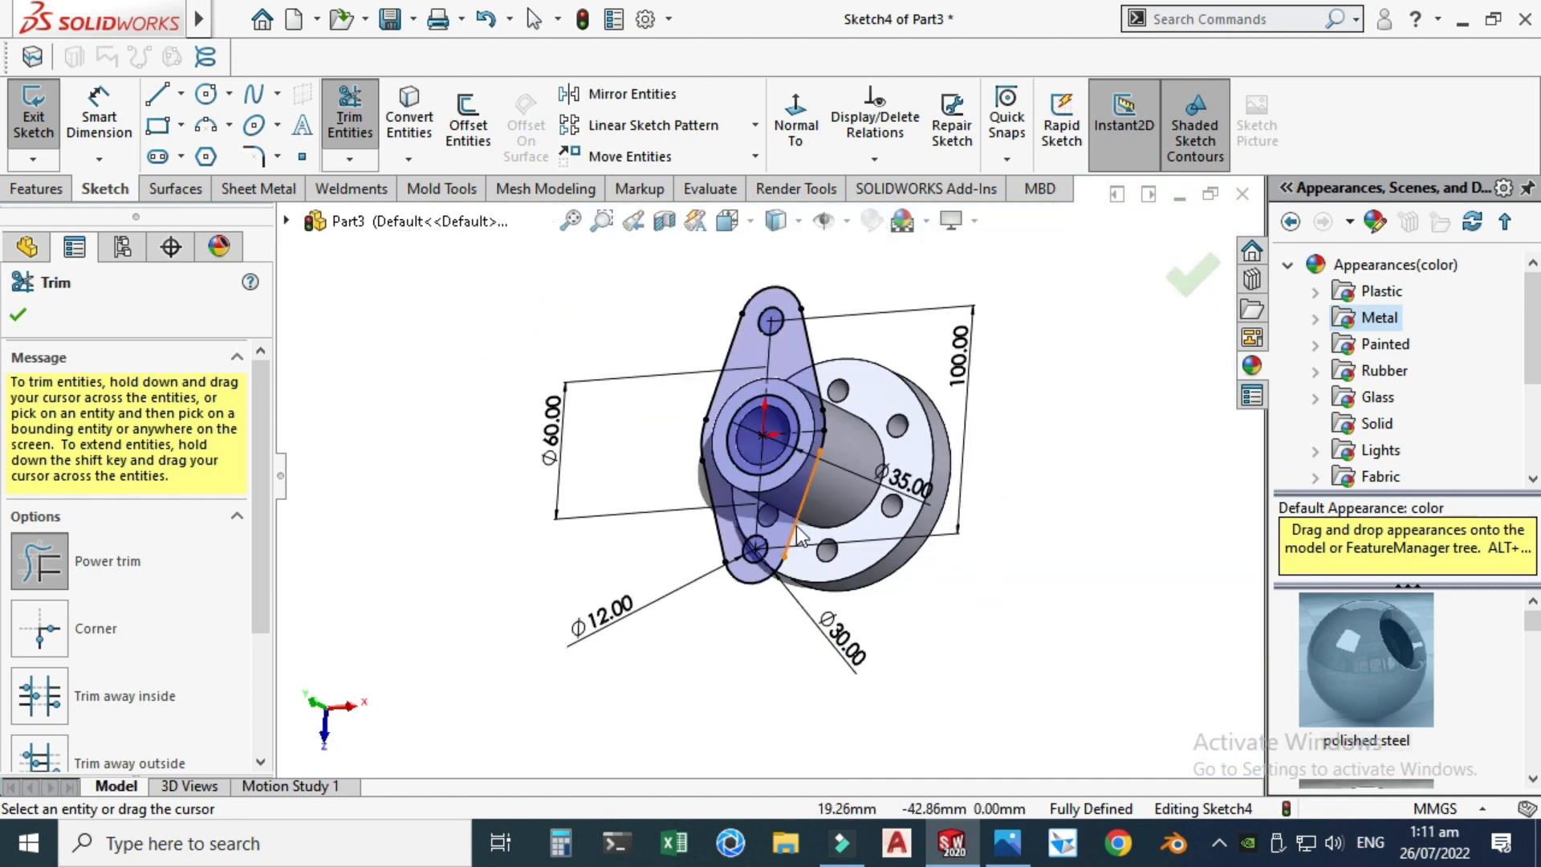
scroll(801, 361, down, 3)
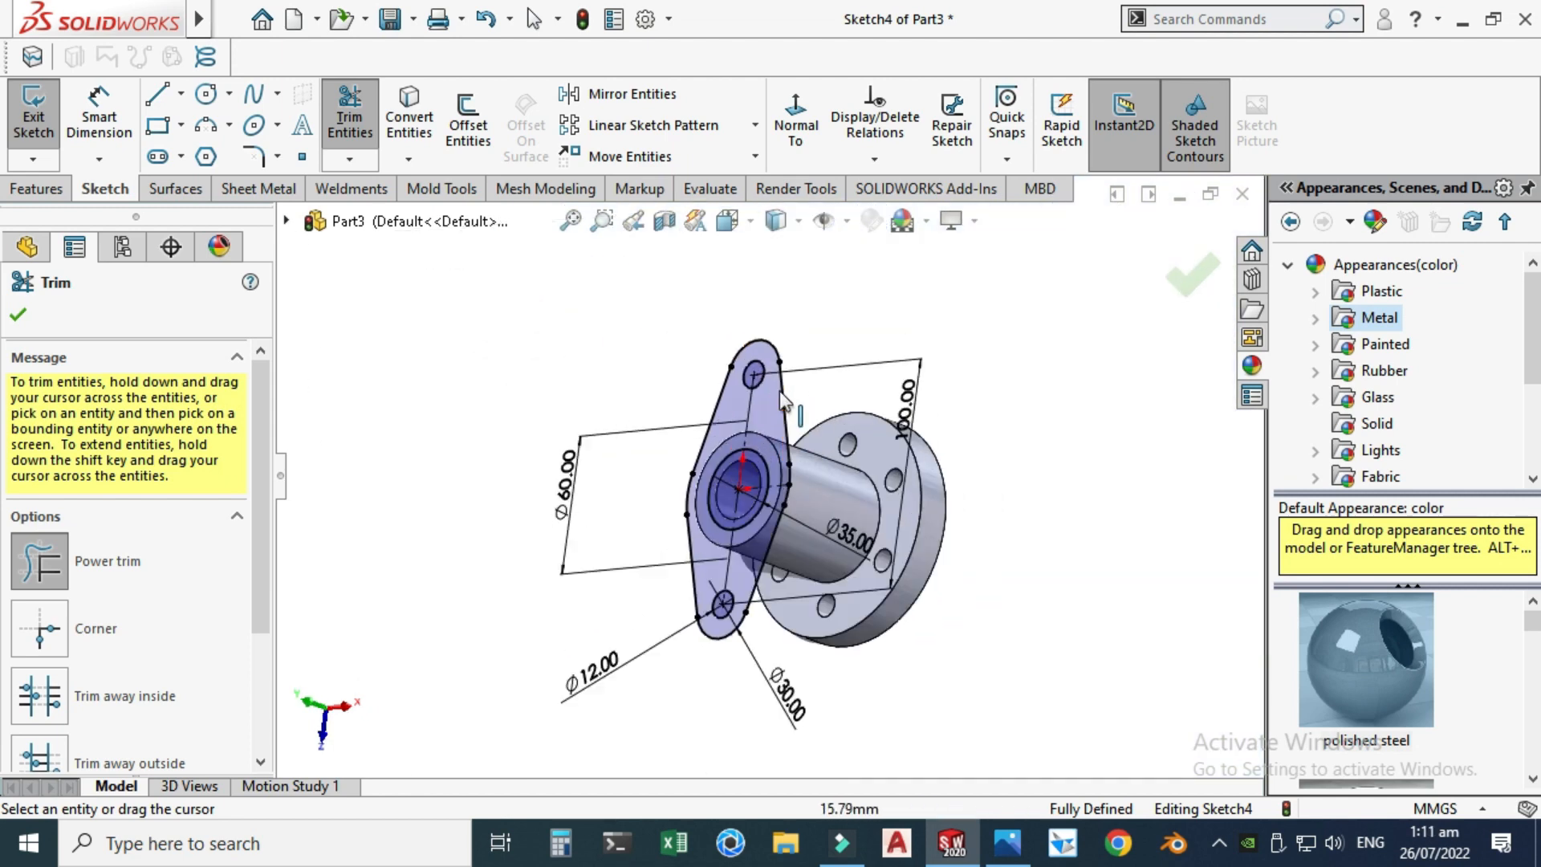
- Check the oval flange's thickness in the reference drawing and extrude its profile 15 mm blind, merged with the body
click(1007, 843)
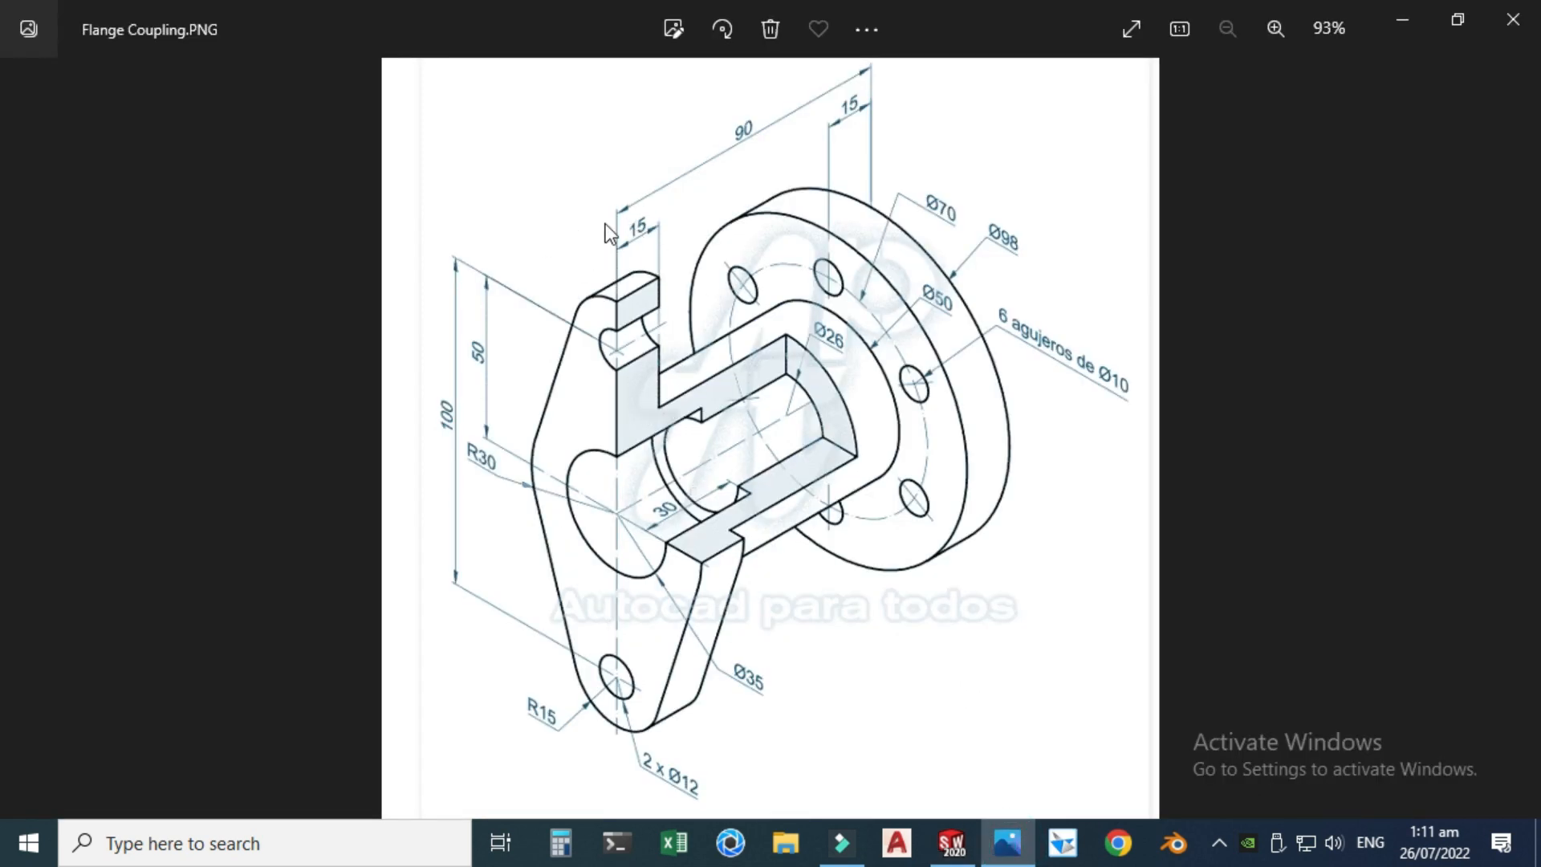
click(956, 843)
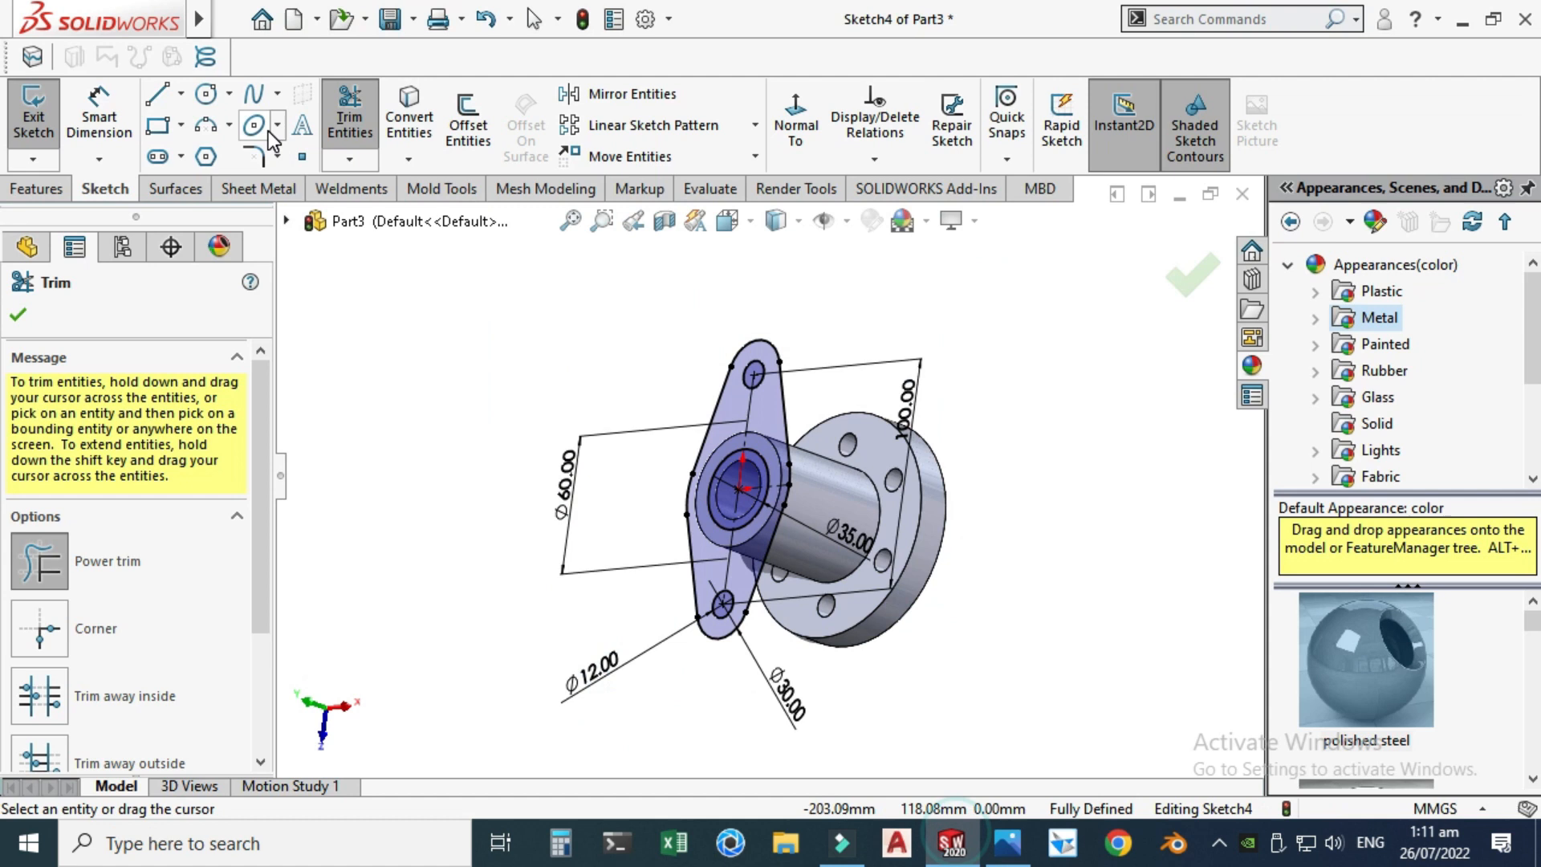
click(19, 315)
click(36, 189)
click(47, 132)
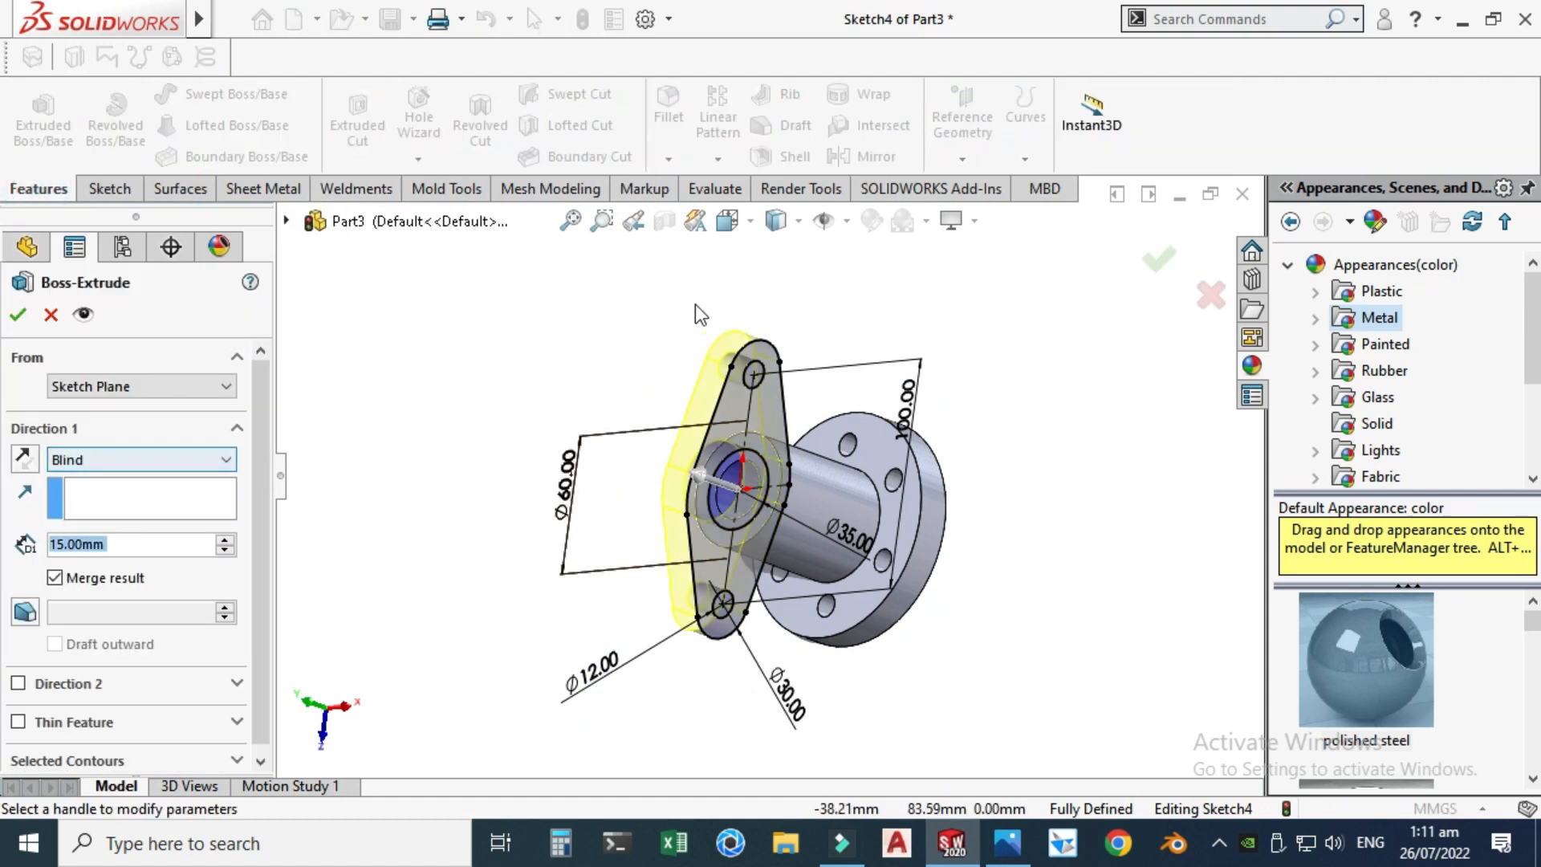
click(17, 314)
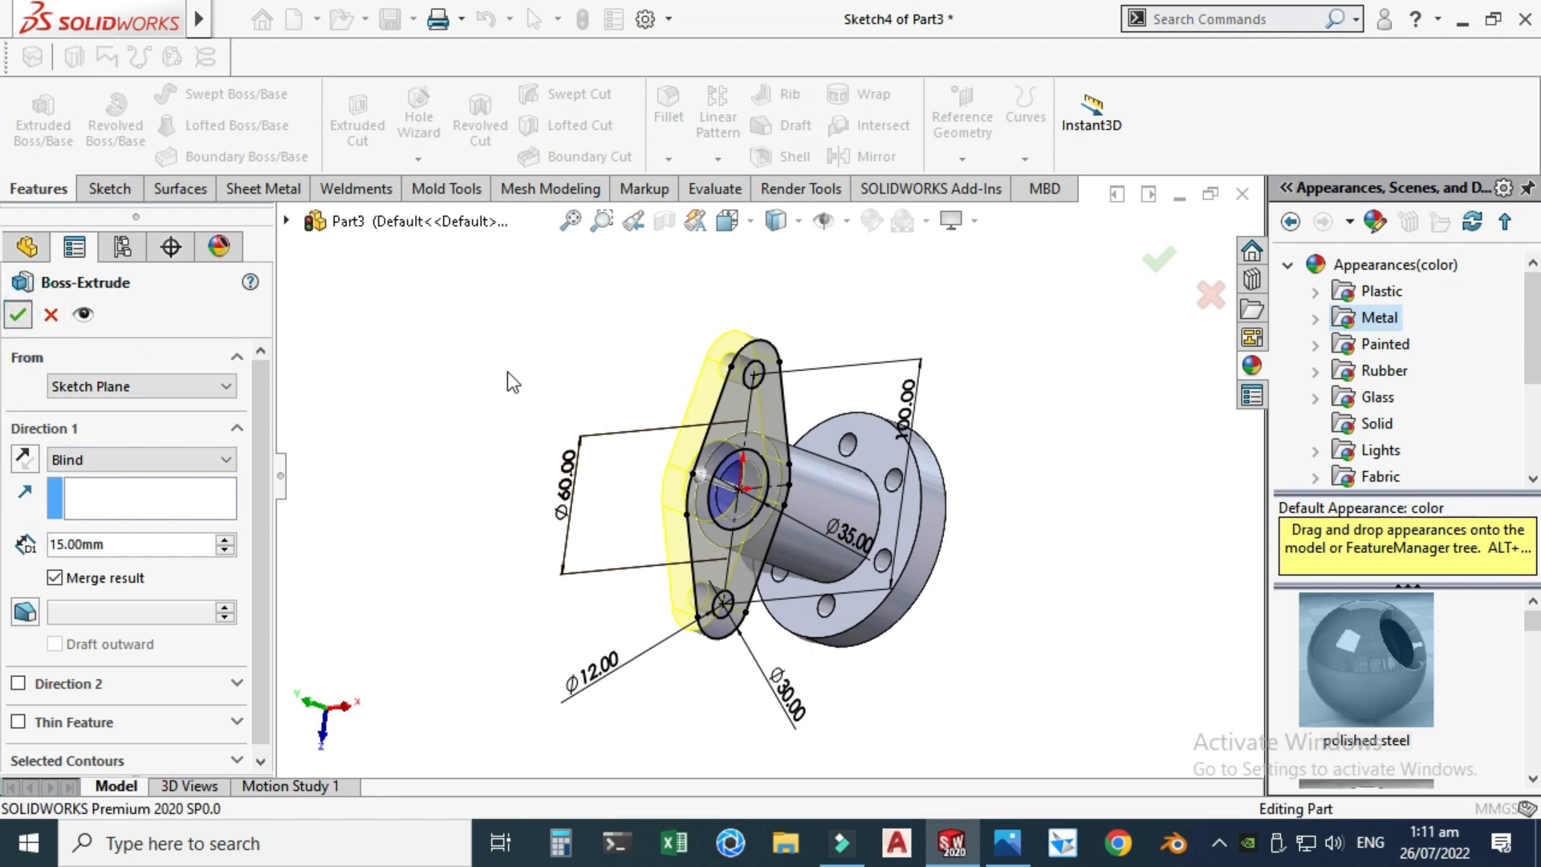
- Examine the oval flange and its stepped central bore from several angles and compare them with the reference drawing
middle_drag(526, 359, 801, 412)
scroll(770, 449, down, 2)
scroll(730, 482, up, 2)
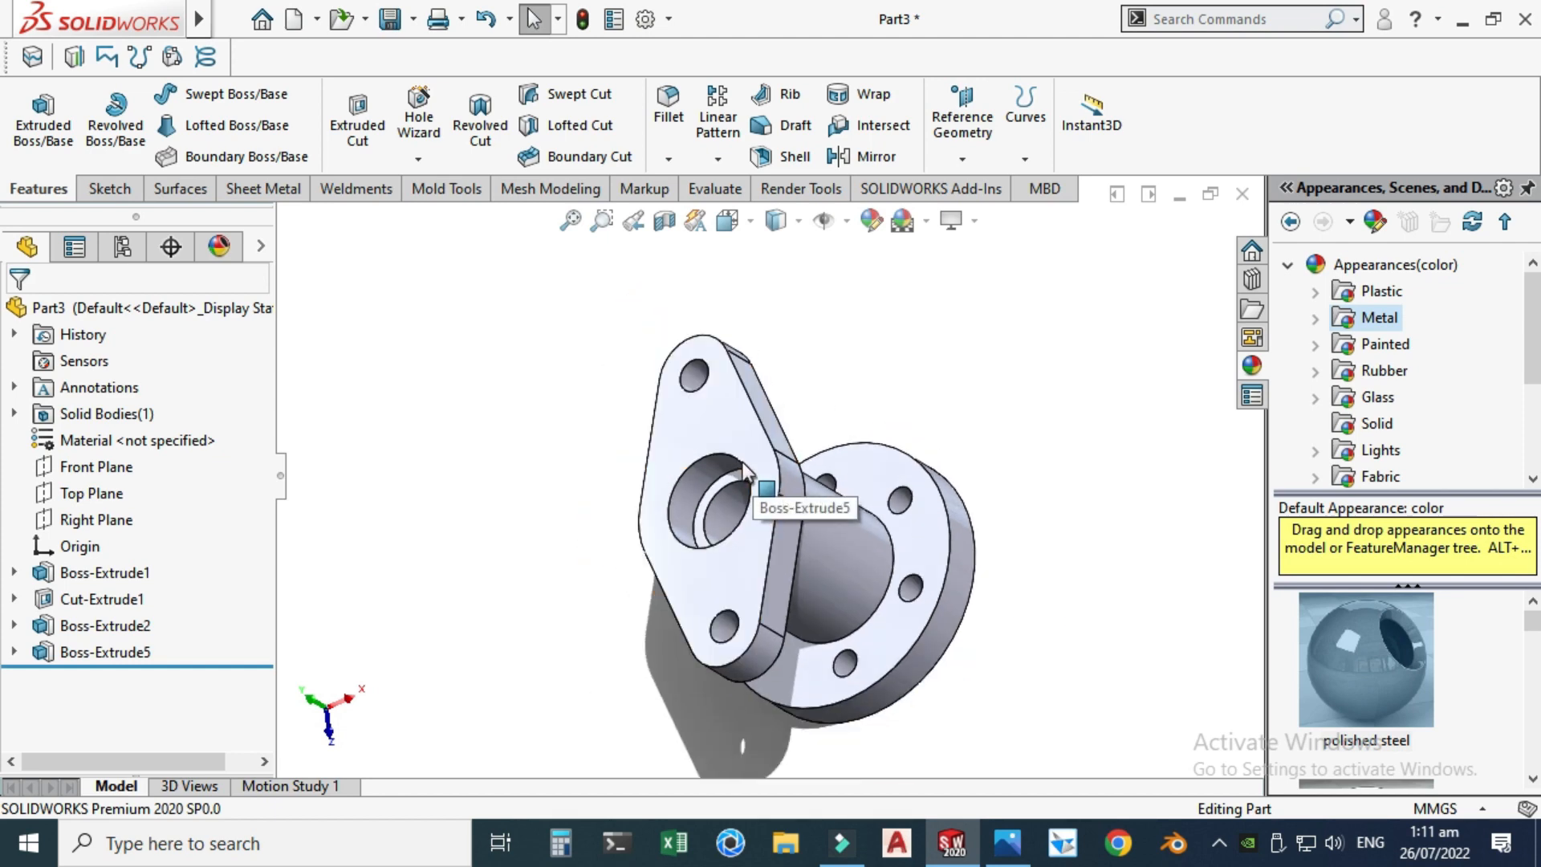
middle_drag(717, 511, 730, 494)
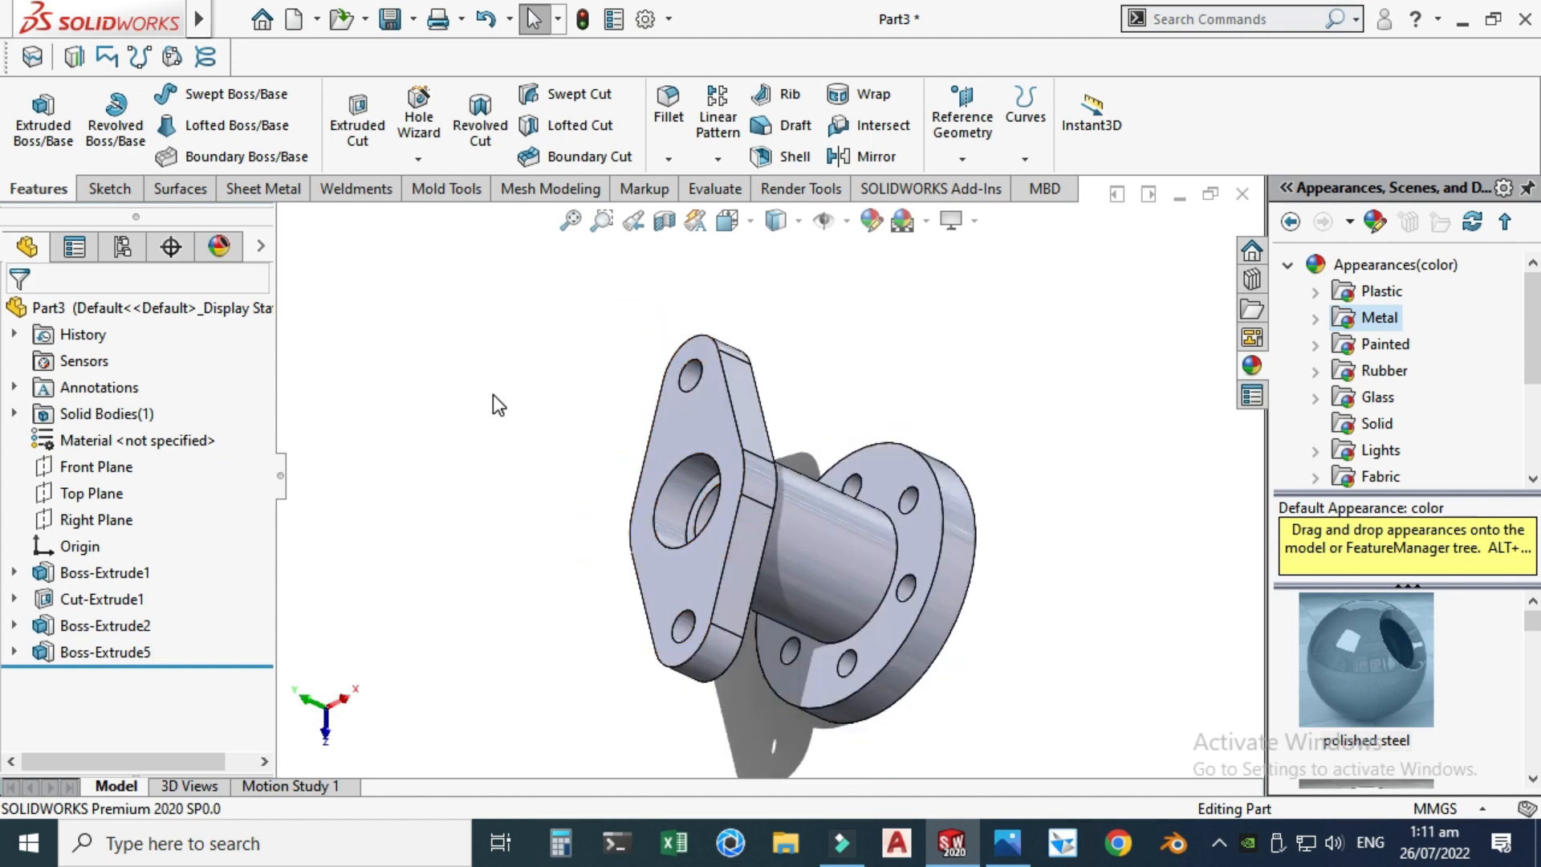
key(alt+Tab)
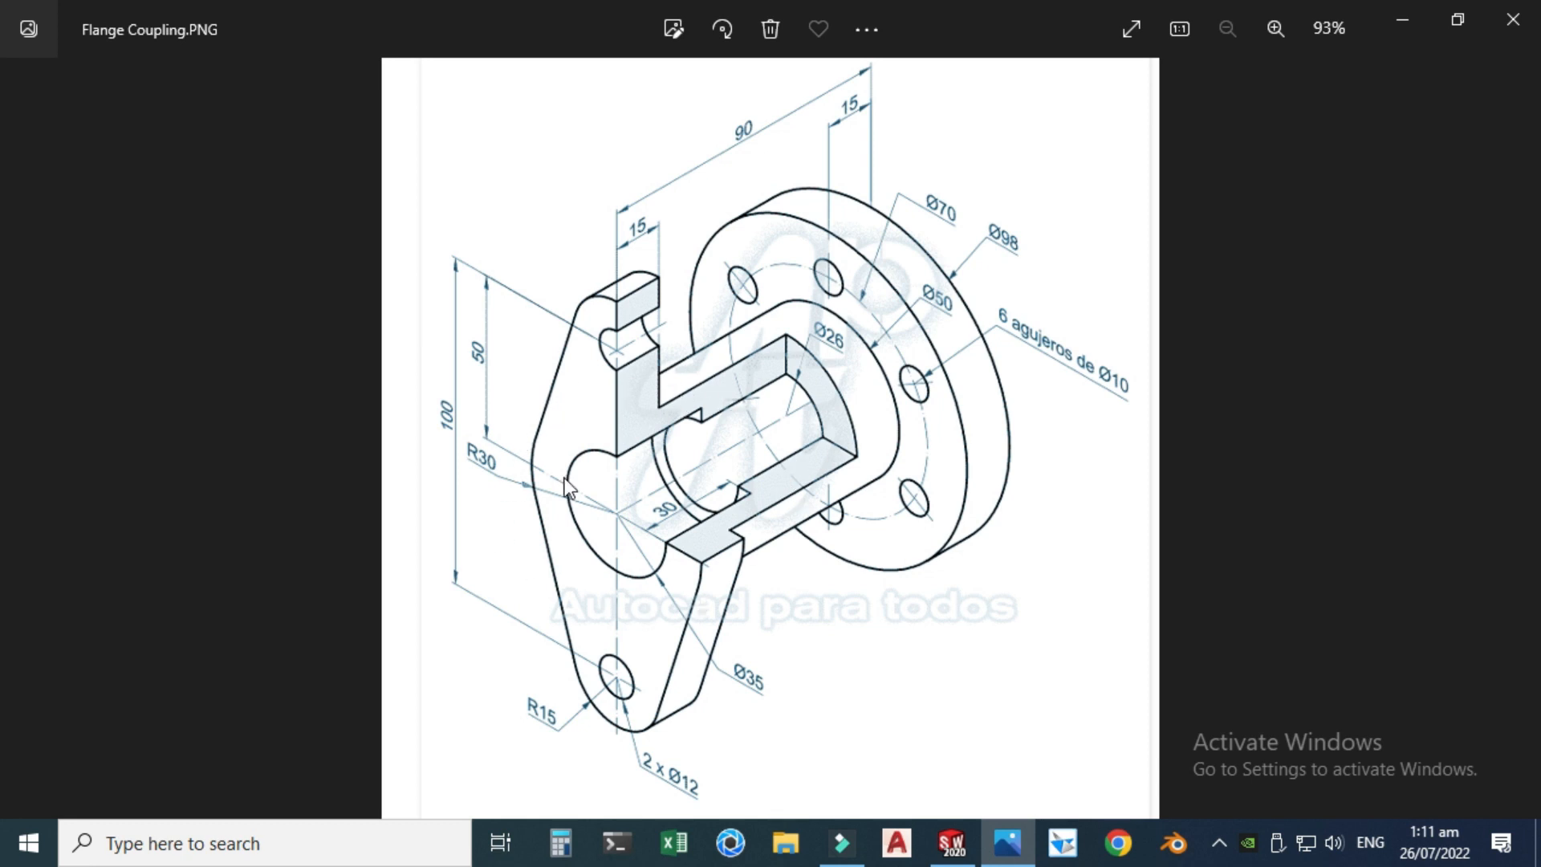
click(952, 844)
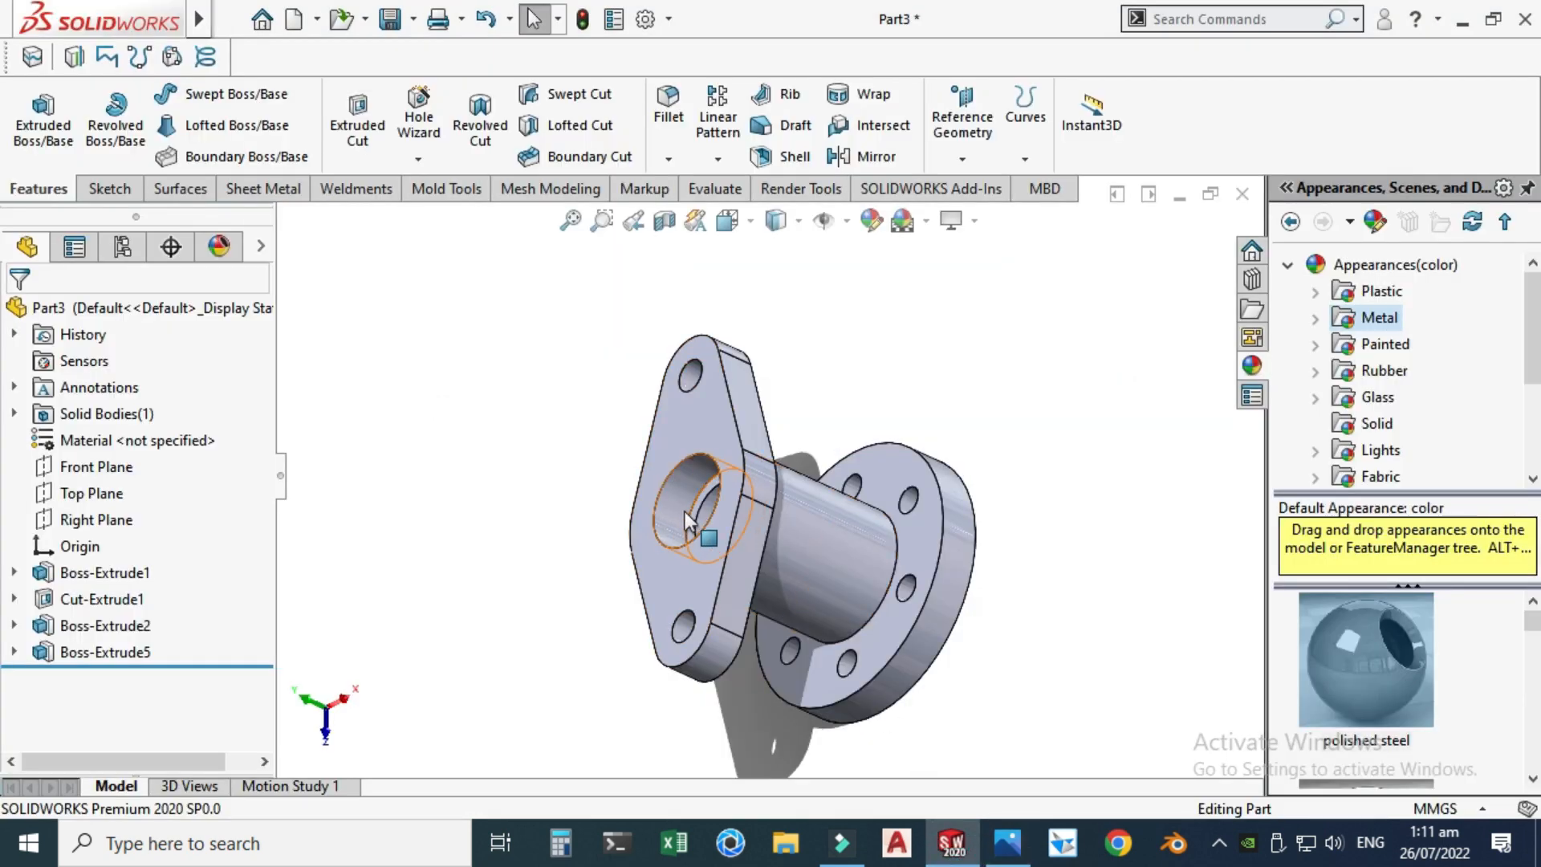
scroll(687, 508, down, 5)
scroll(725, 465, up, 5)
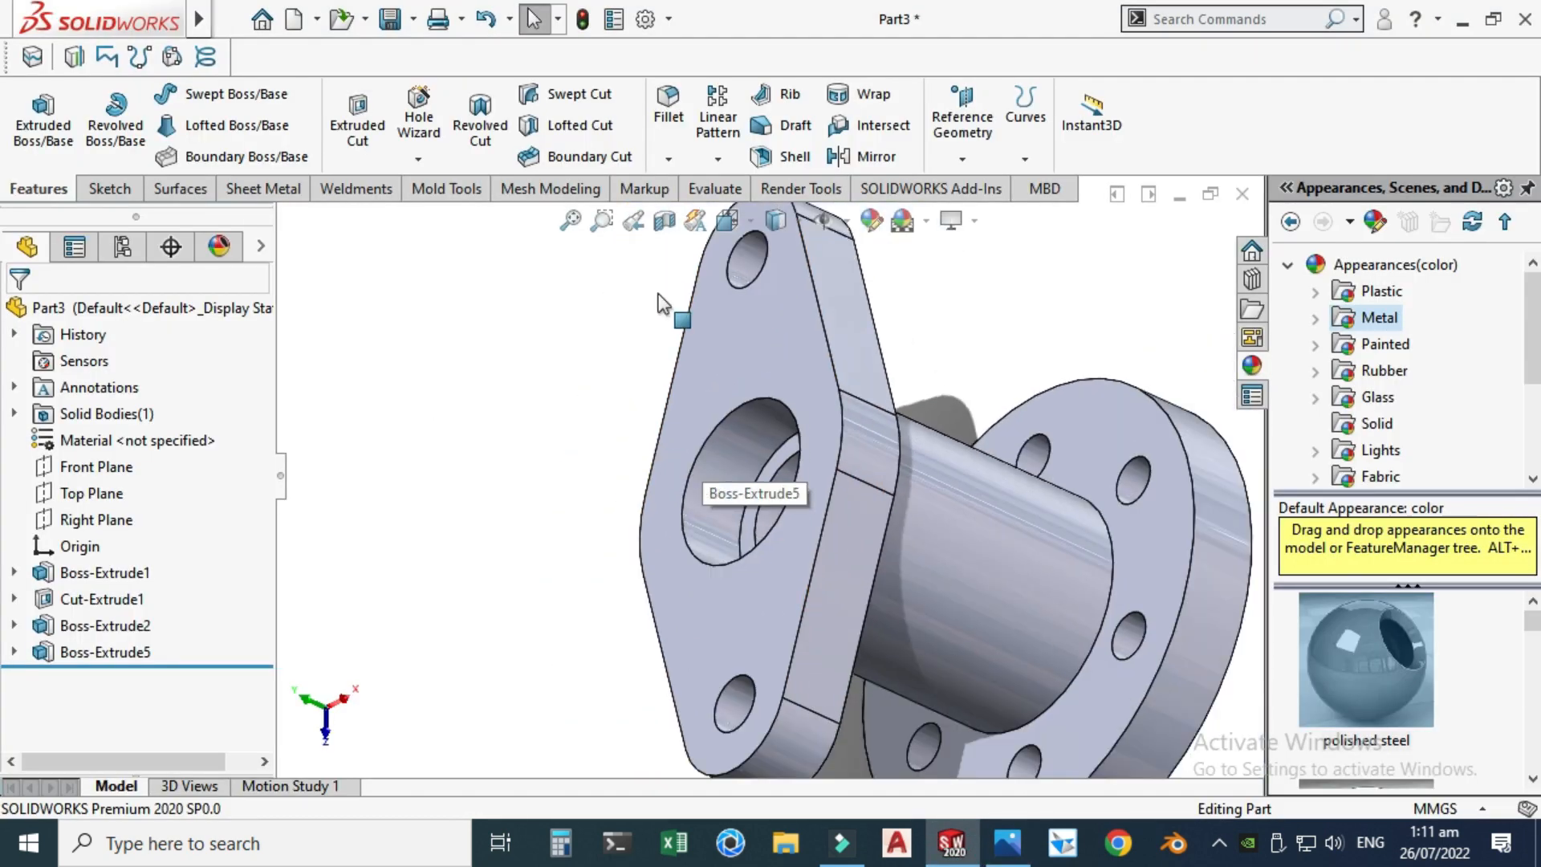
- Measure the distance from the oval flange's outer face to the step face inside the central bore
click(711, 190)
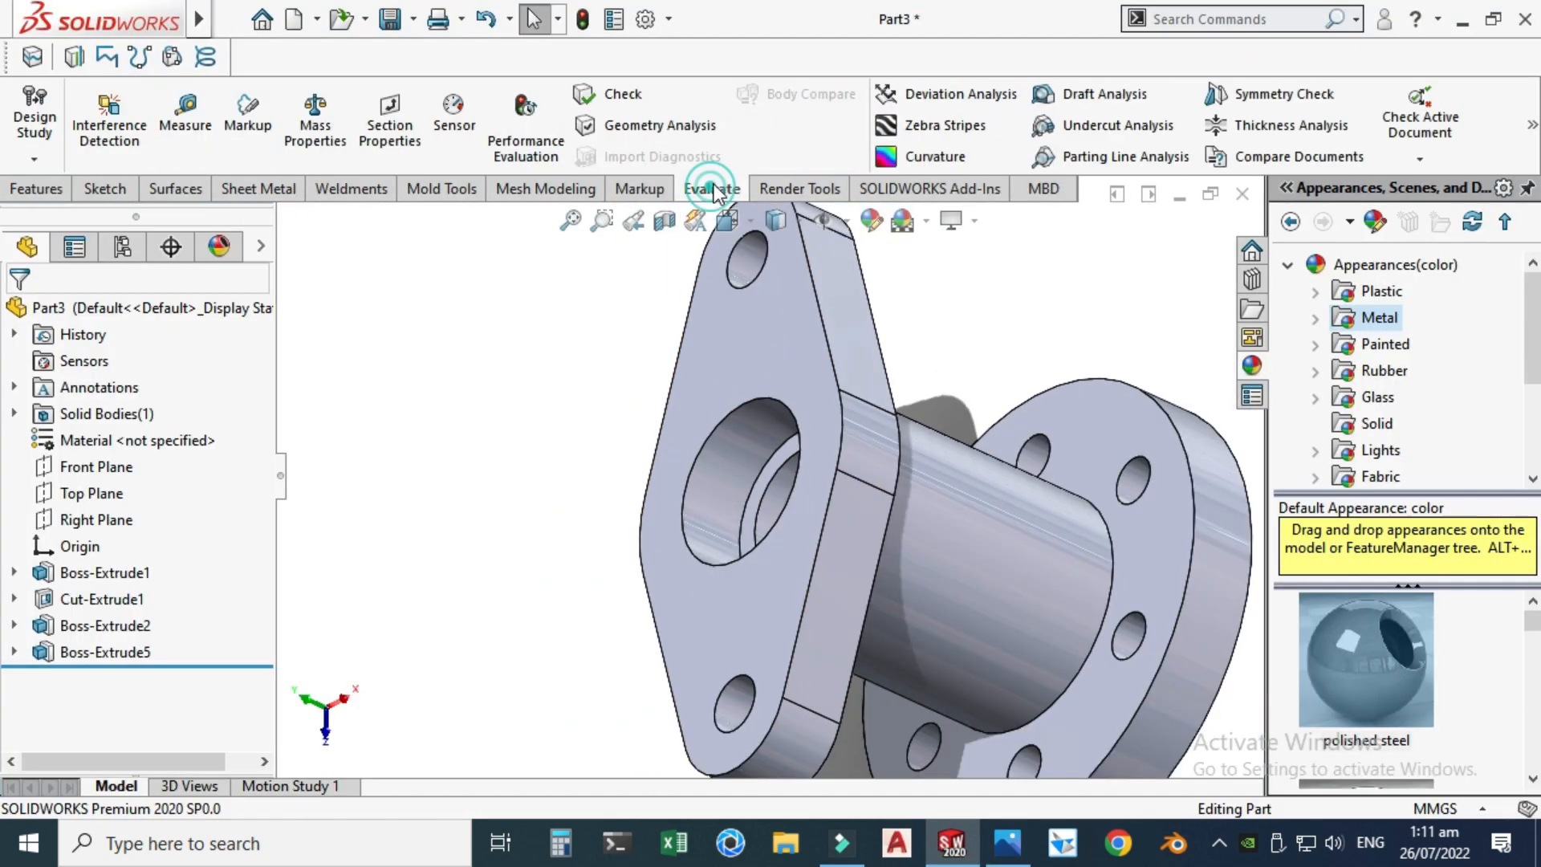
click(186, 120)
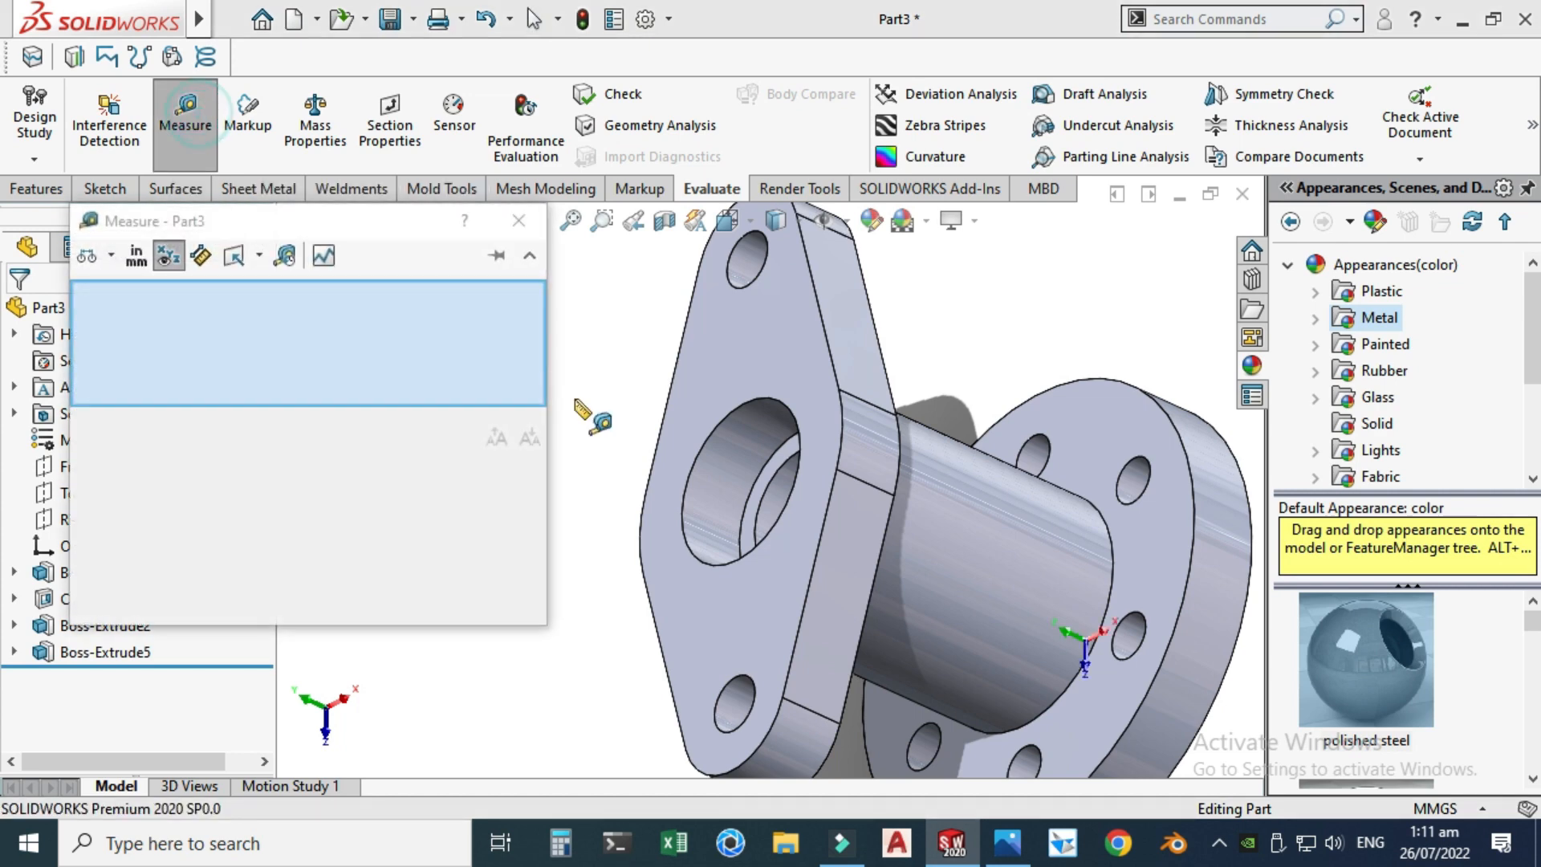
scroll(715, 465, down, 4)
click(720, 391)
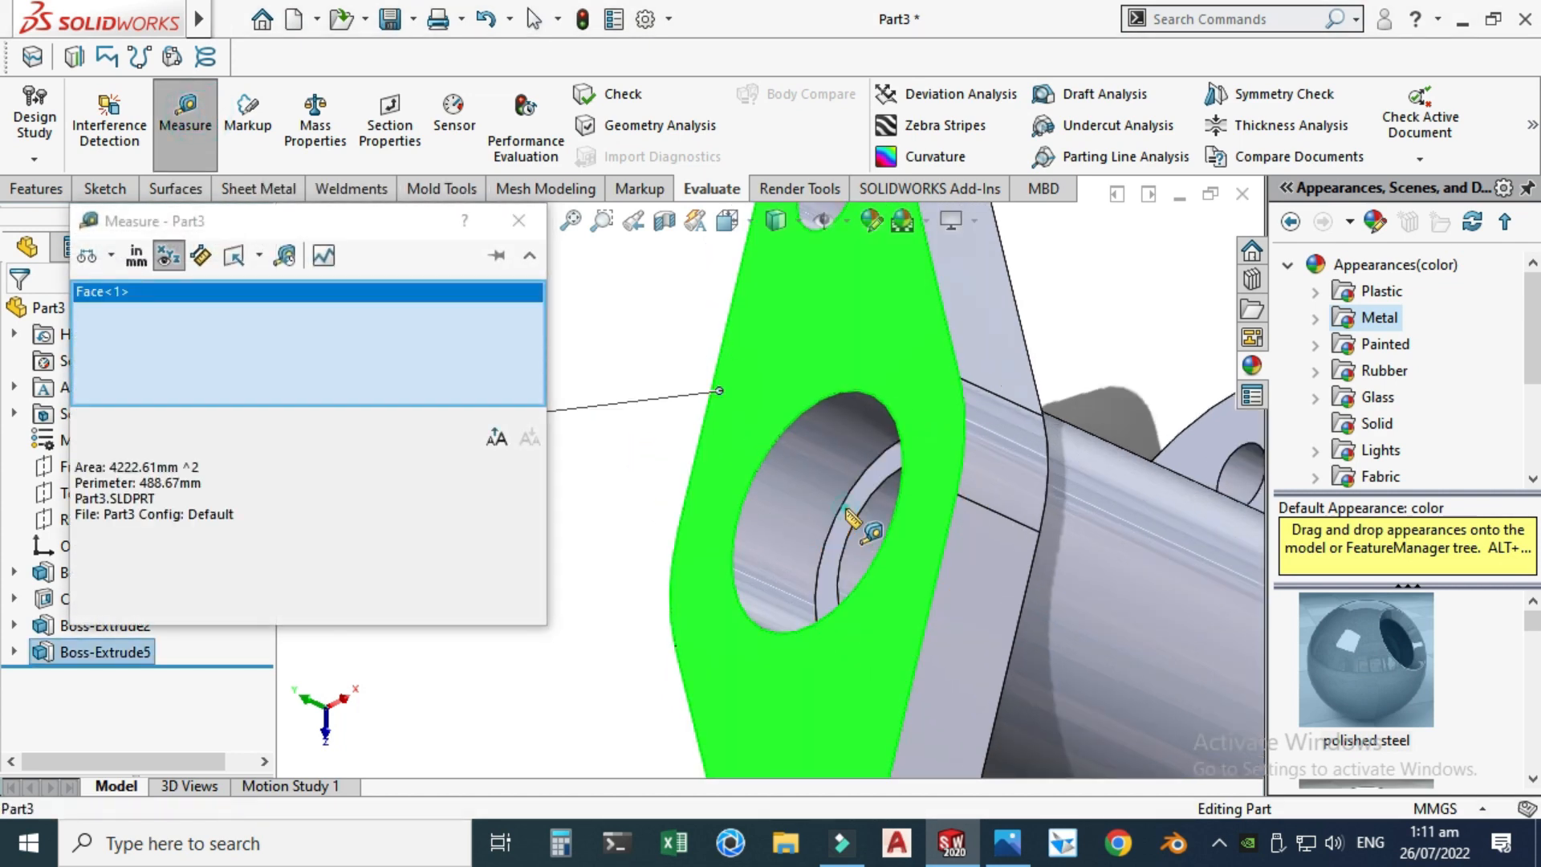
click(852, 539)
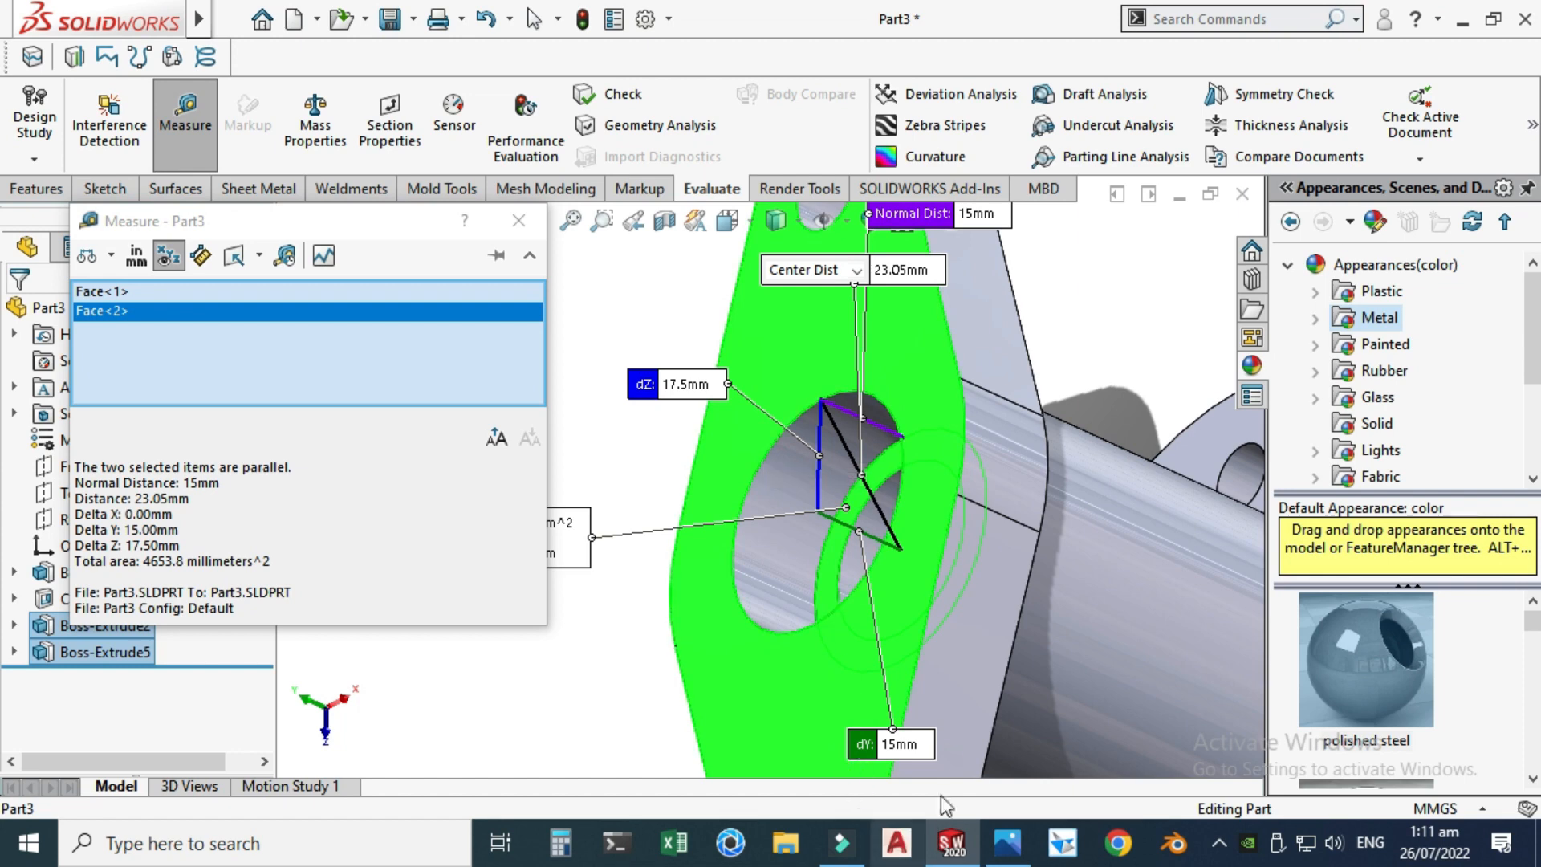
click(526, 225)
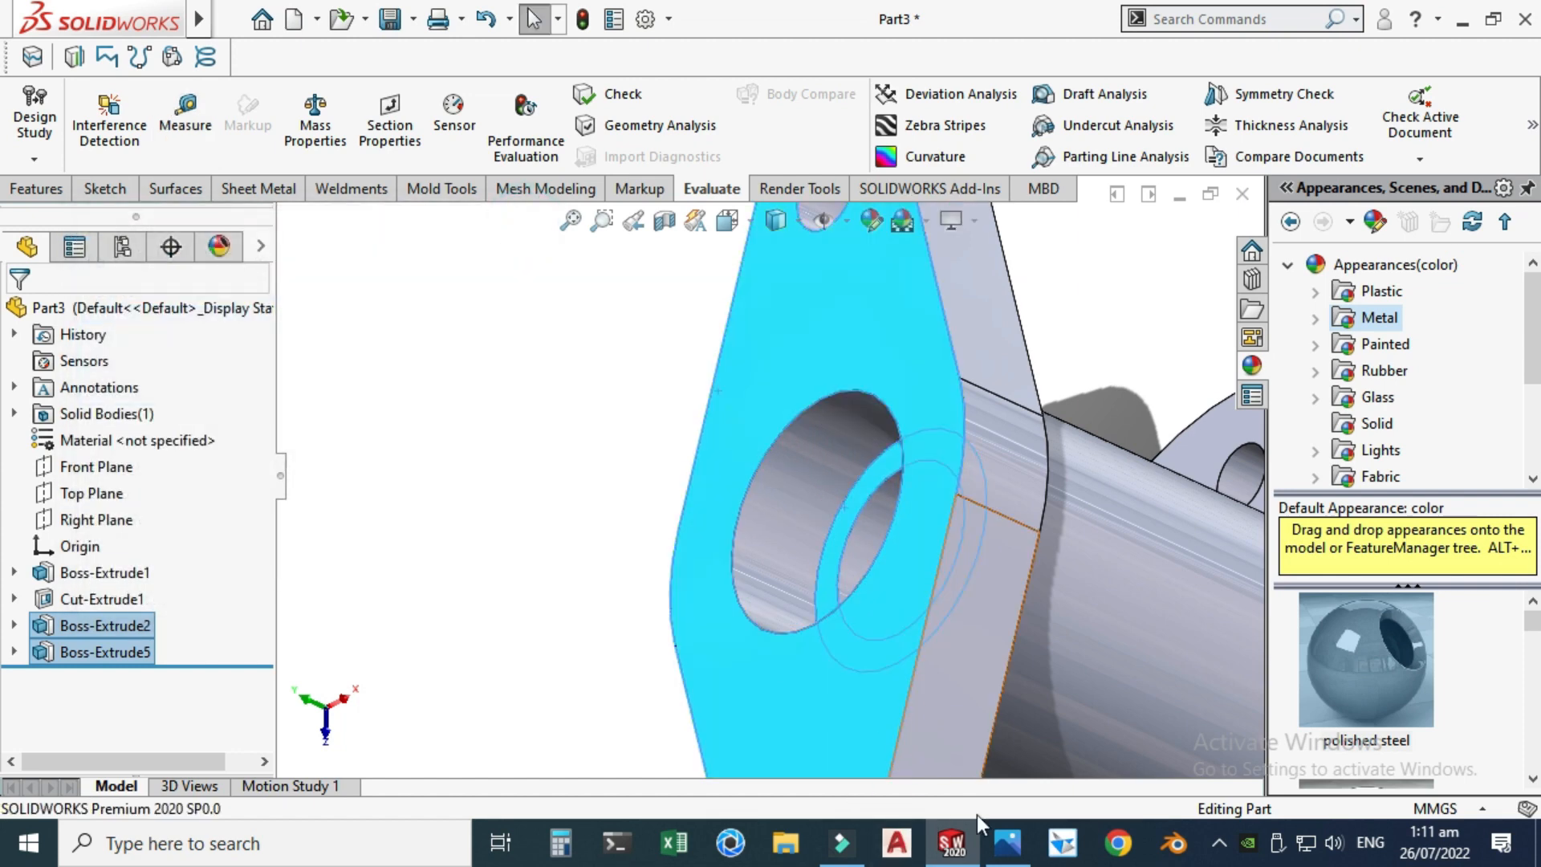
- Check the reference drawing, start a sketch on the oval flange's outer face and convert the 35 mm bore edge into it
click(1007, 843)
click(951, 843)
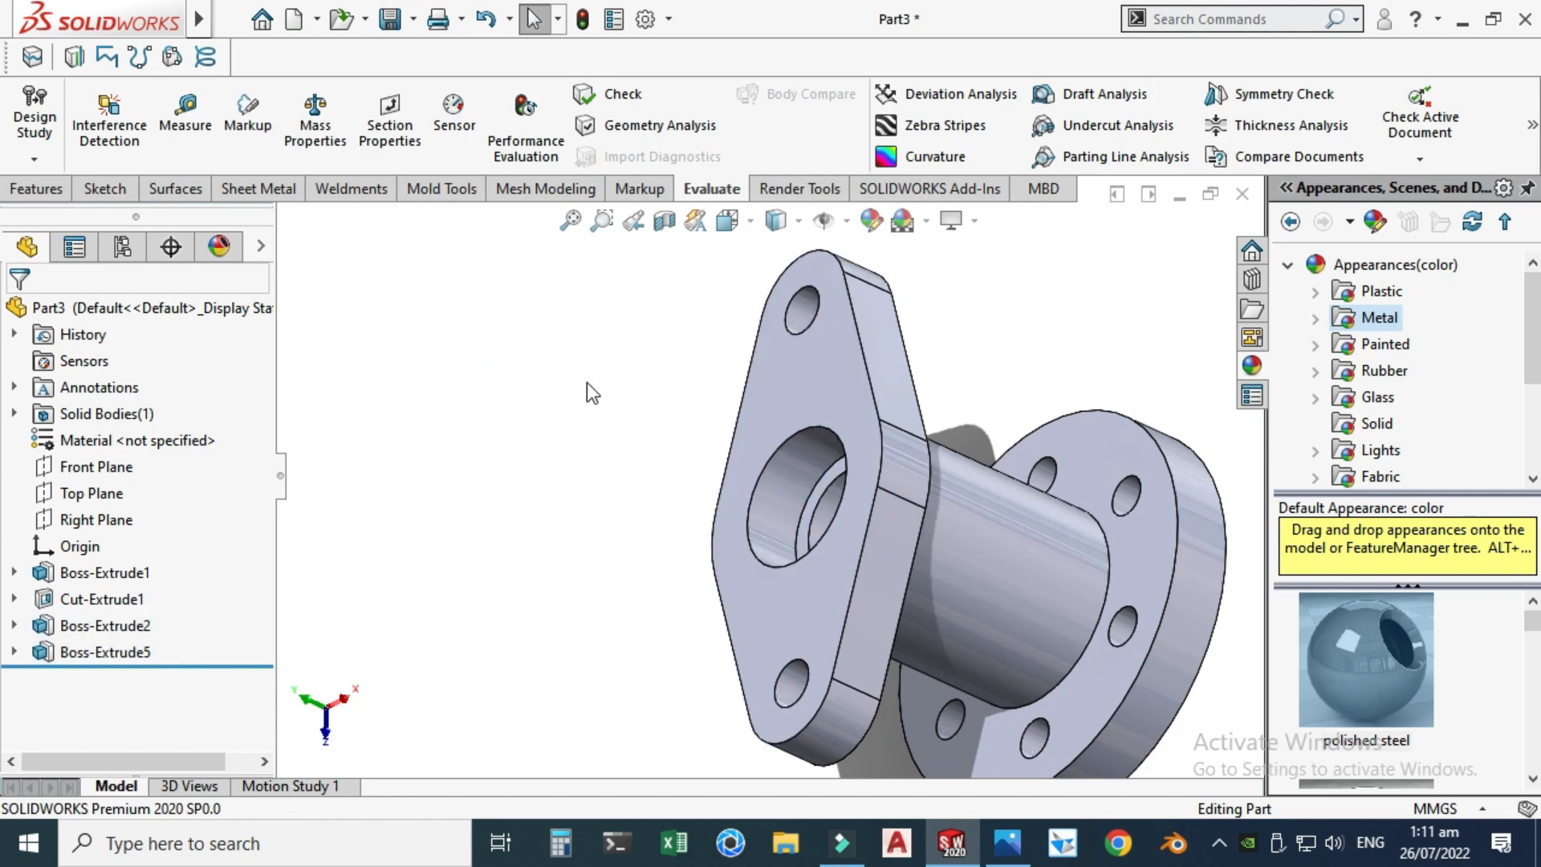
click(772, 414)
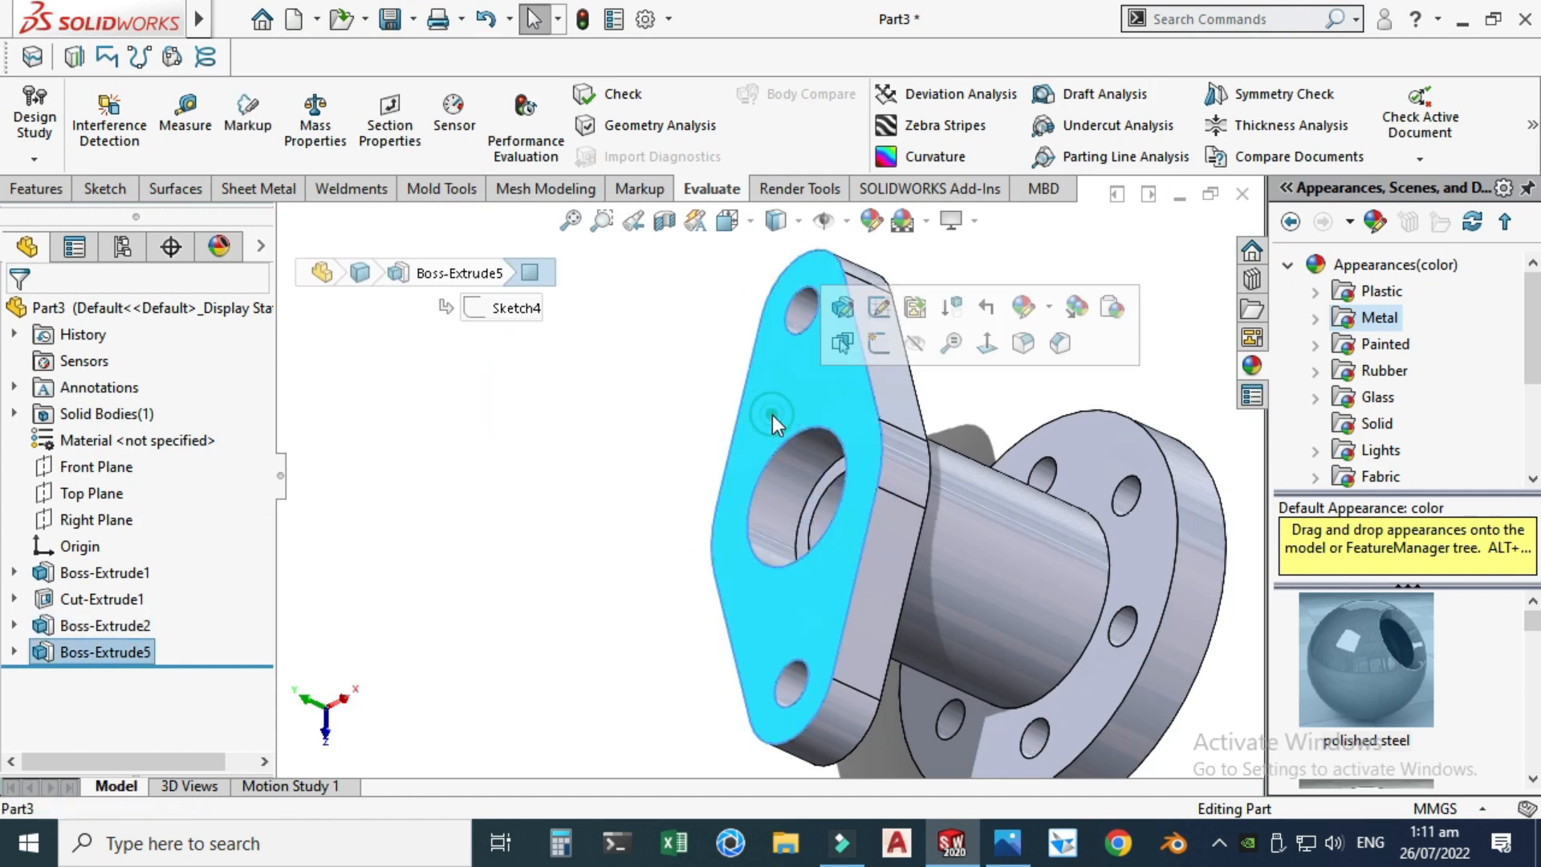
click(873, 350)
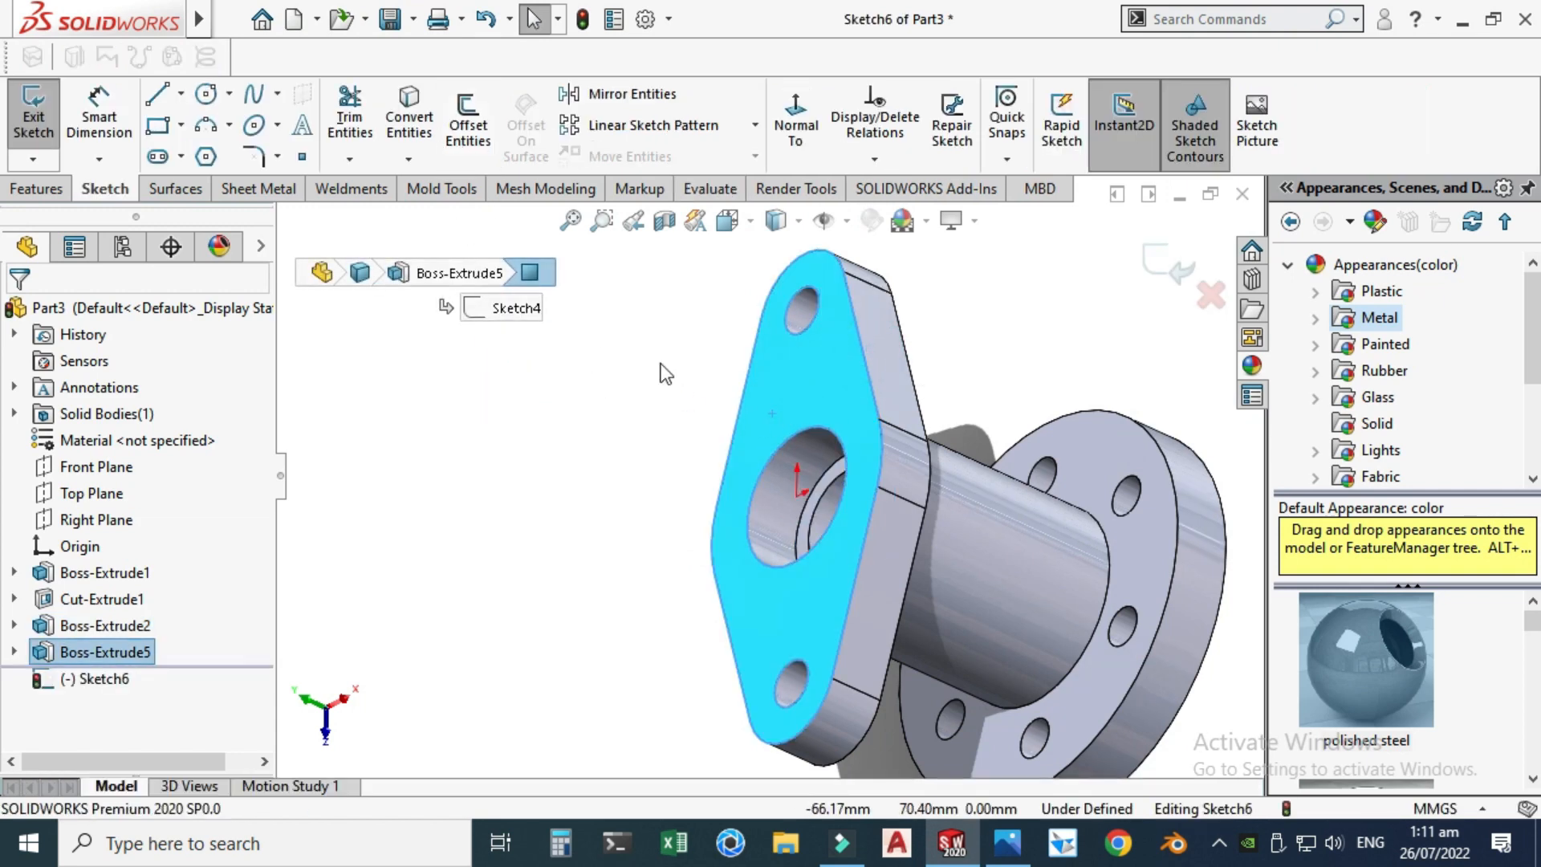
click(767, 456)
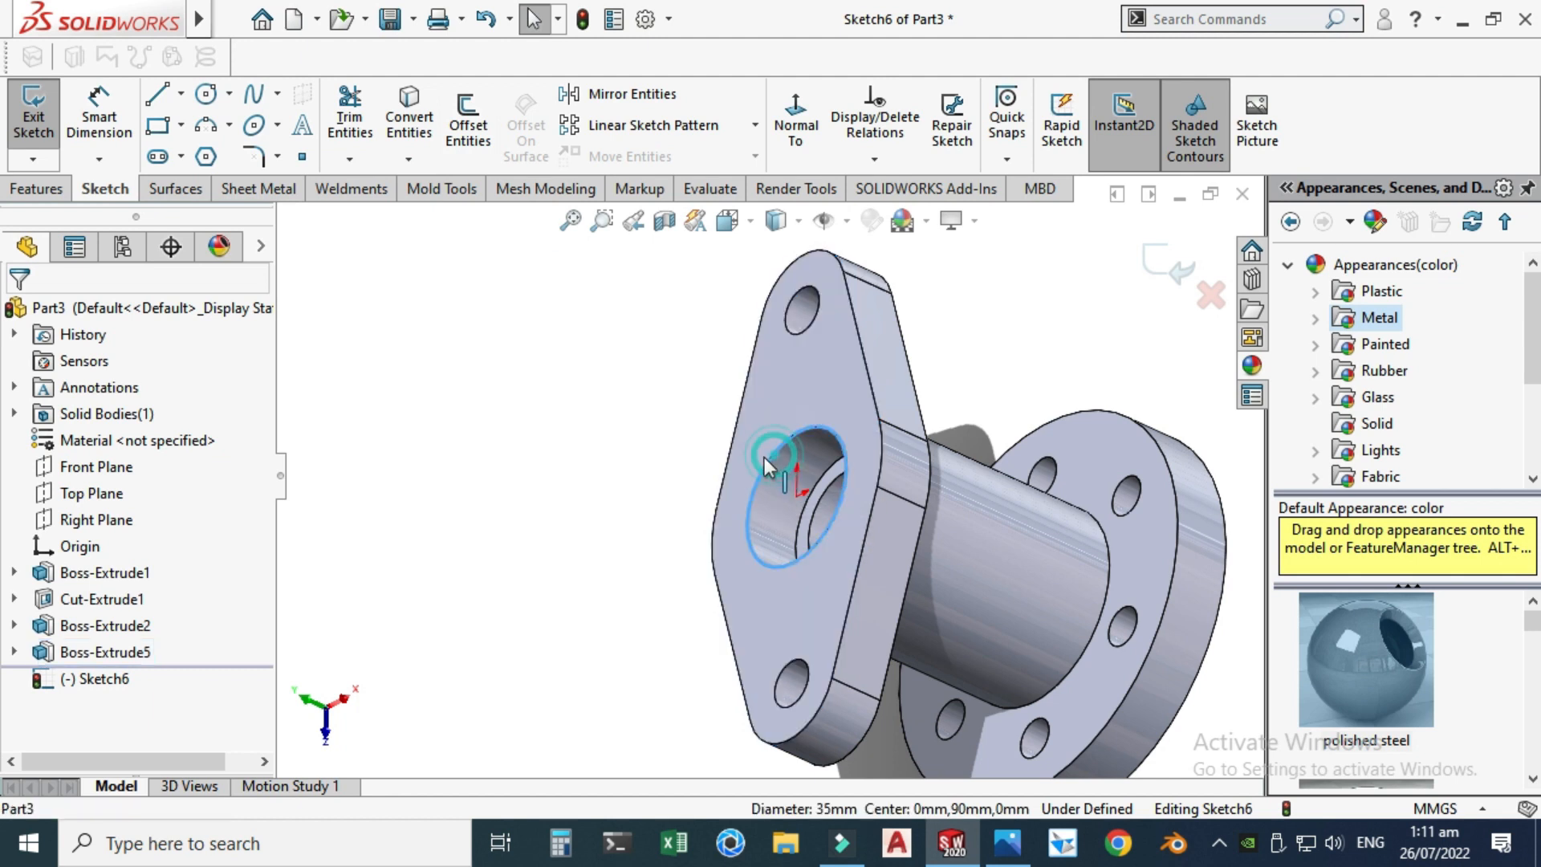
click(411, 120)
- Cut-extrude the converted bore circle 30 mm blind into the body
click(48, 188)
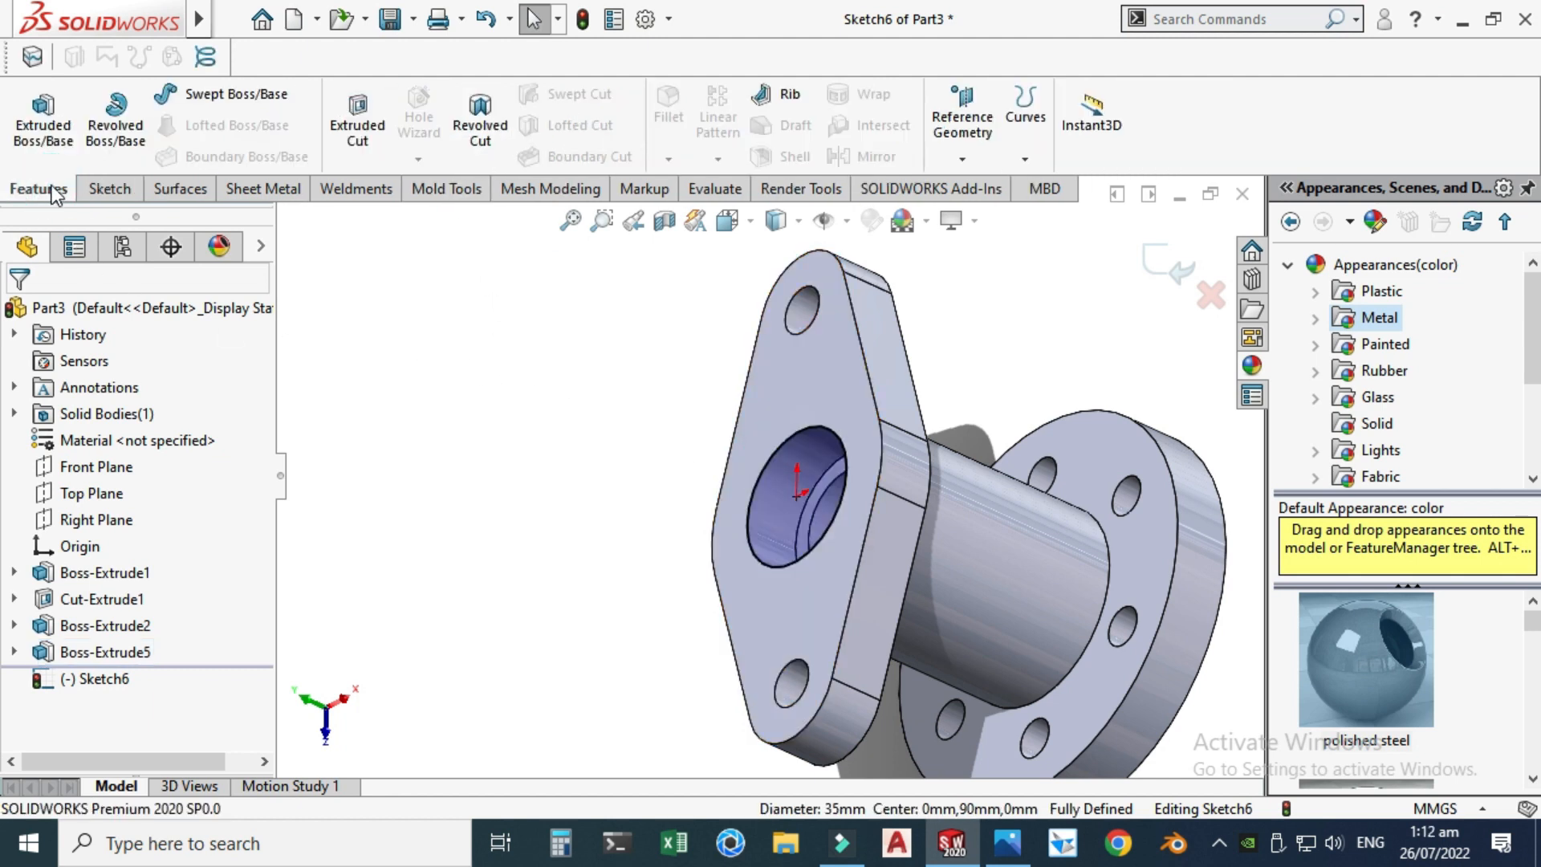
click(353, 128)
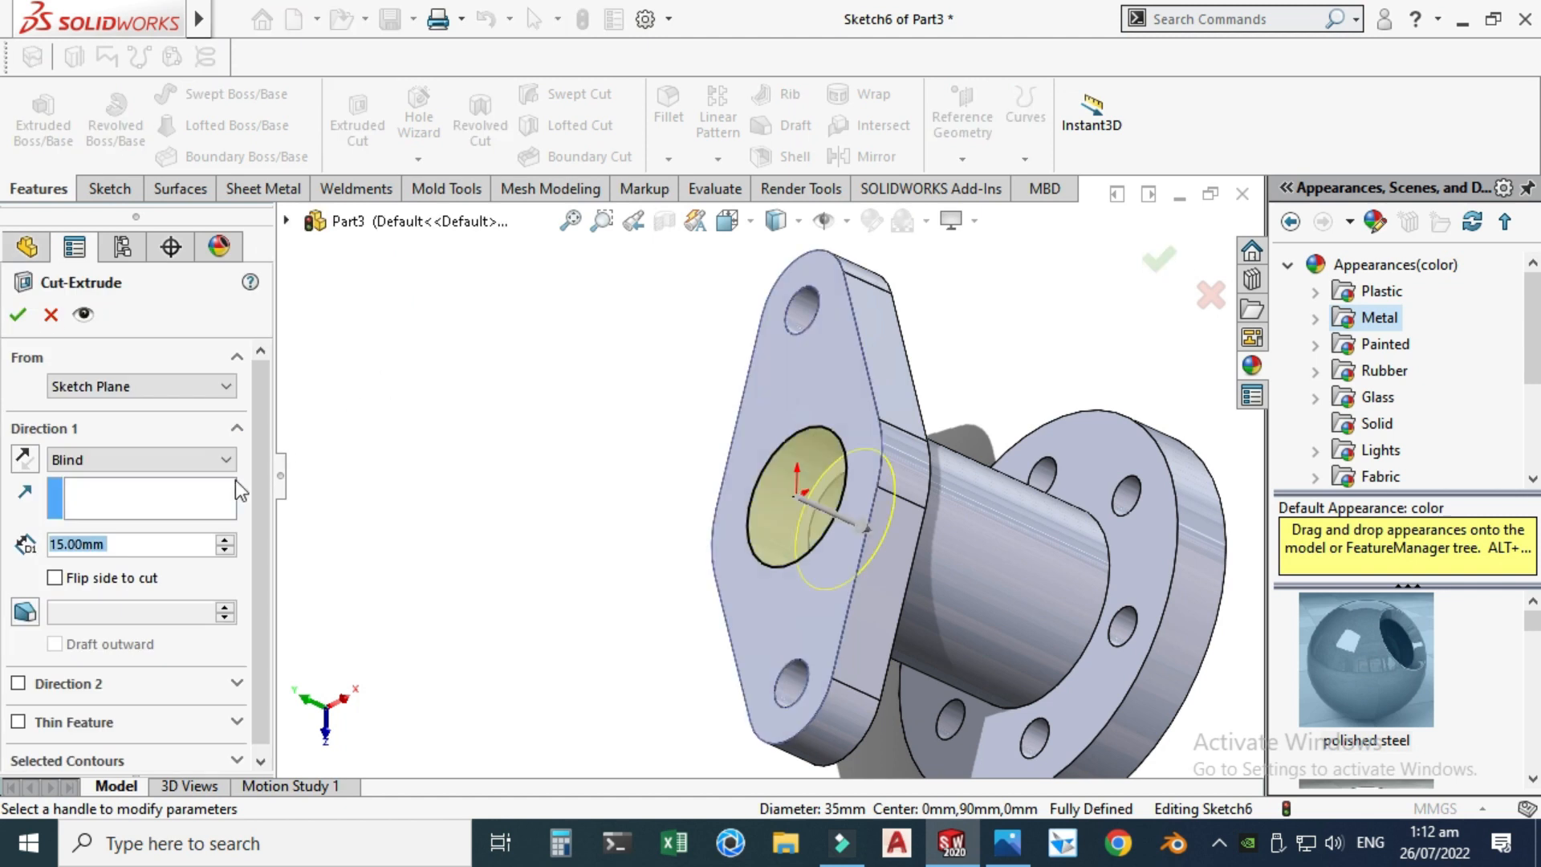
text(30)
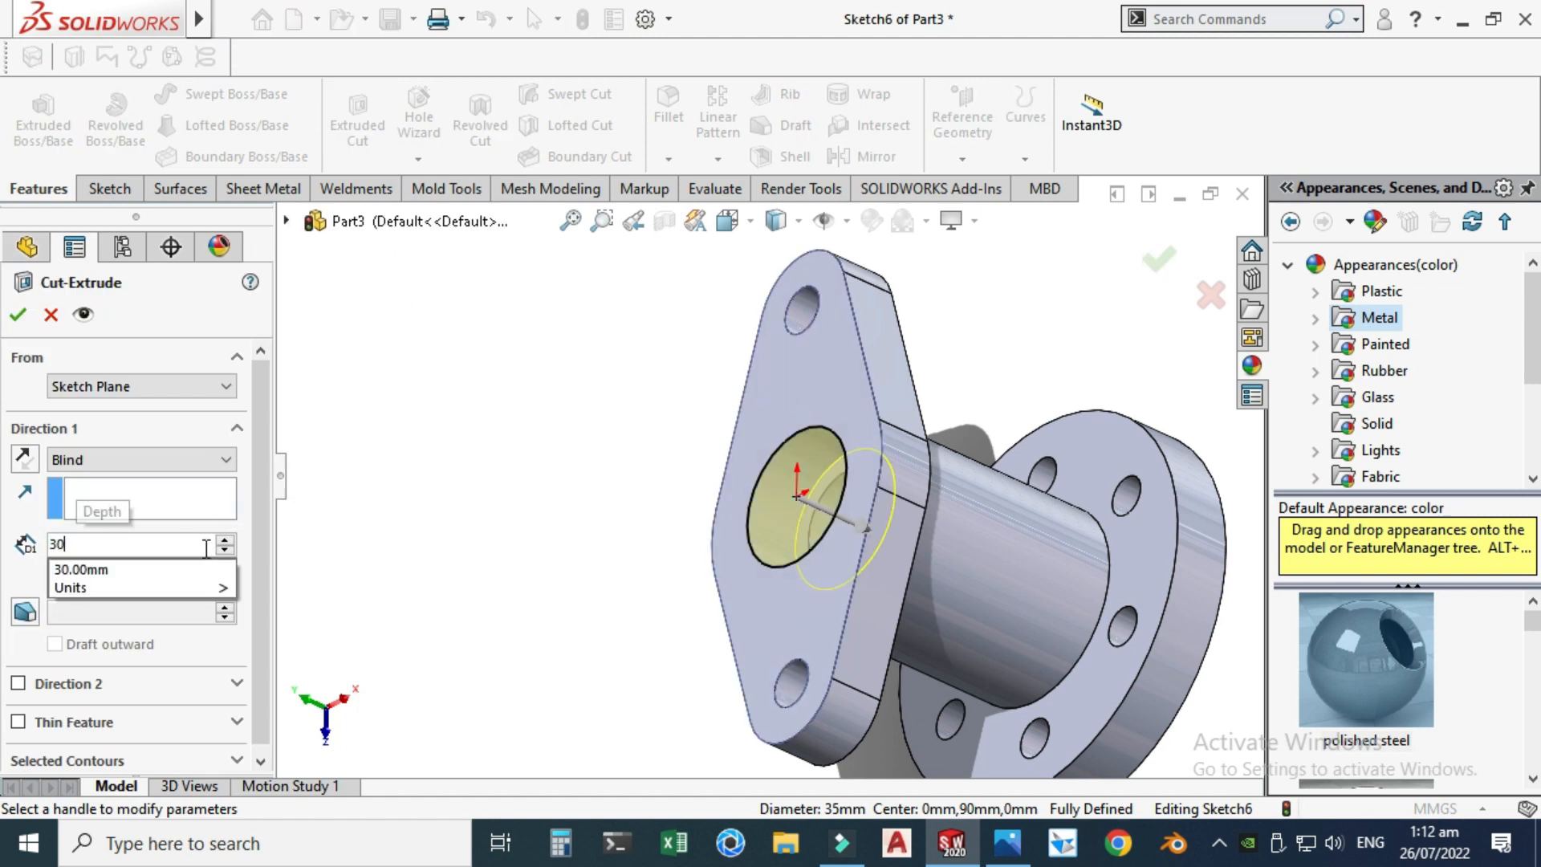
key(Return)
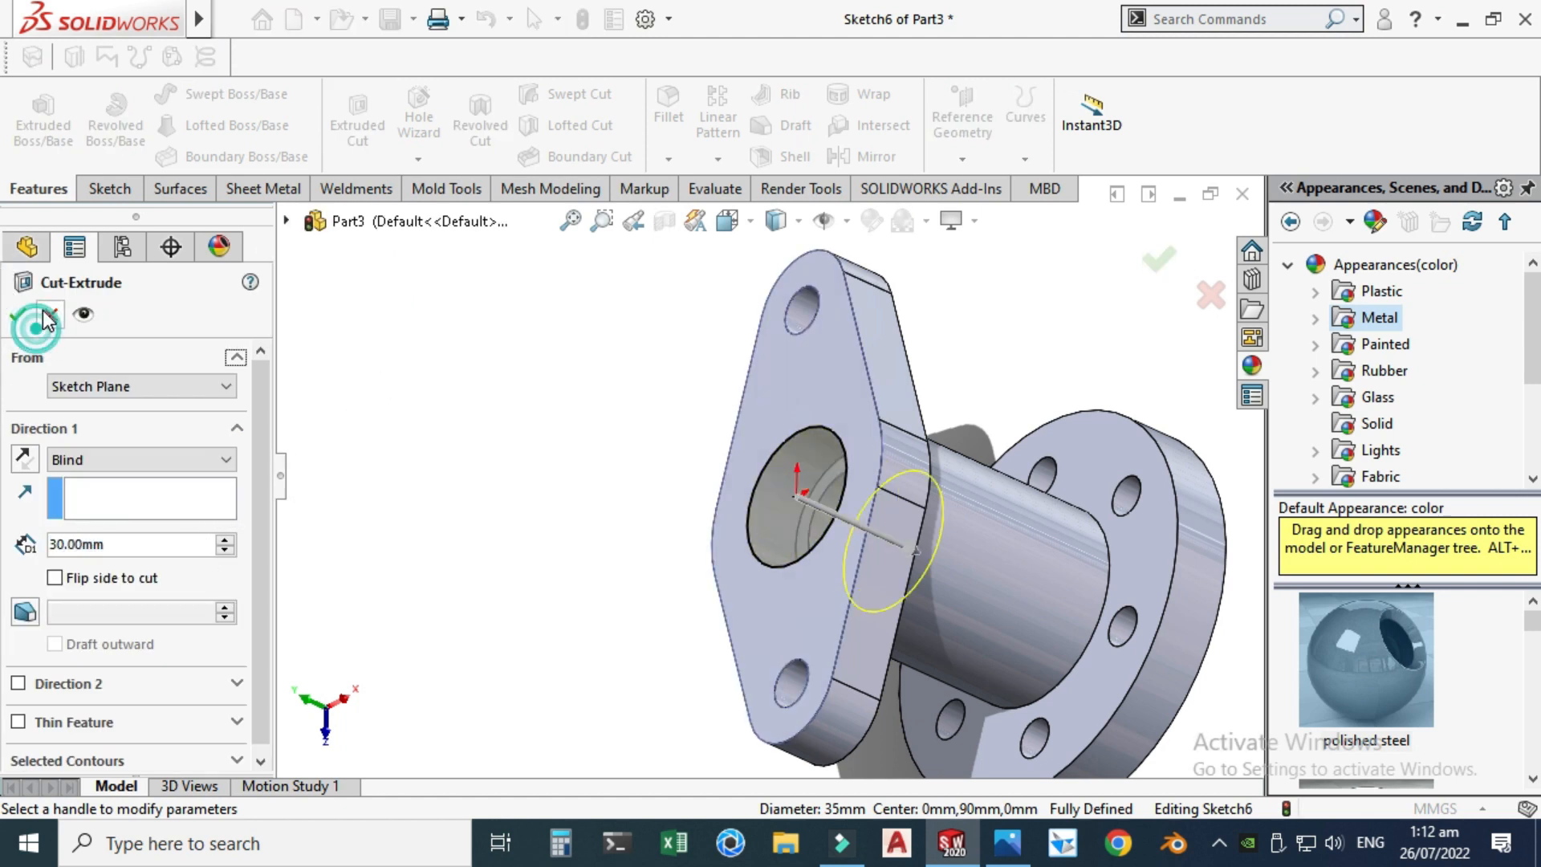
click(17, 315)
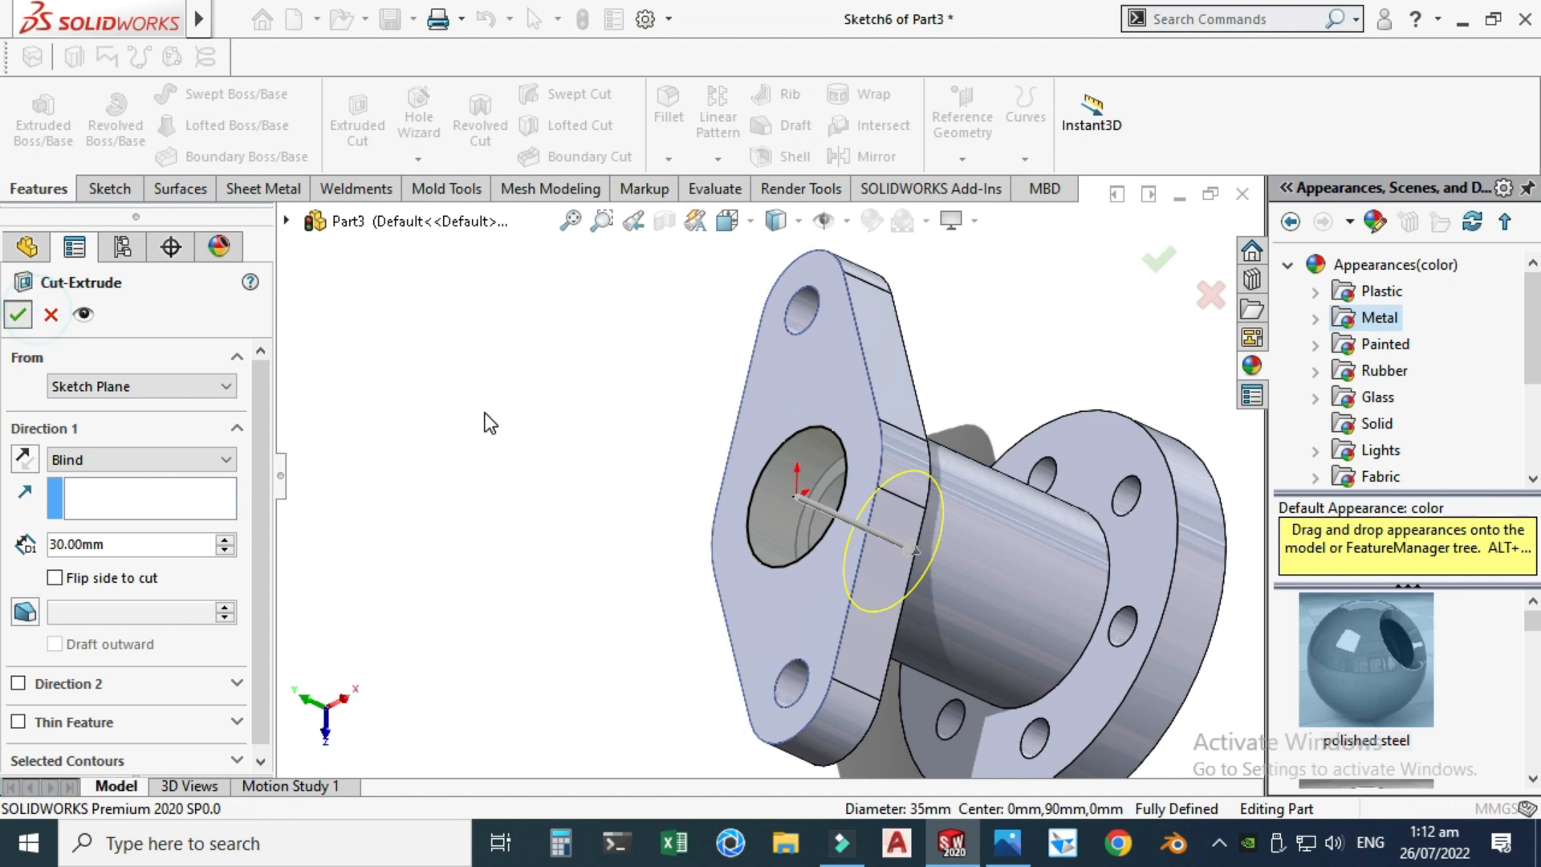
- Examine the coupling with its deepened bore from several angles and compare it with the reference drawing
right_click(533, 360)
click(616, 464)
drag(616, 464, 859, 681)
click(1006, 842)
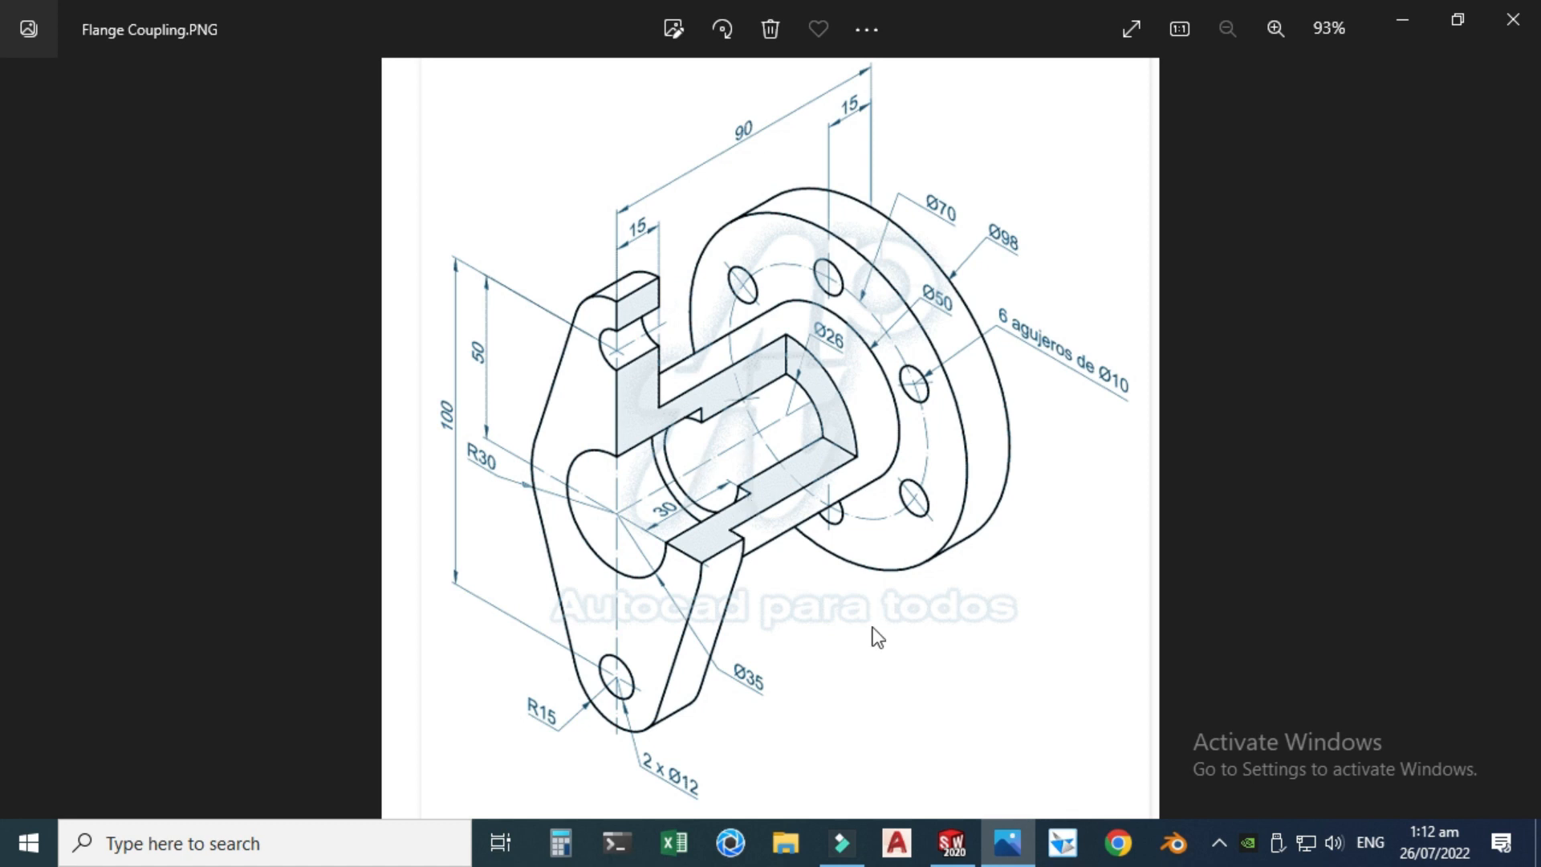
click(950, 843)
drag(834, 481, 821, 521)
drag(922, 503, 929, 494)
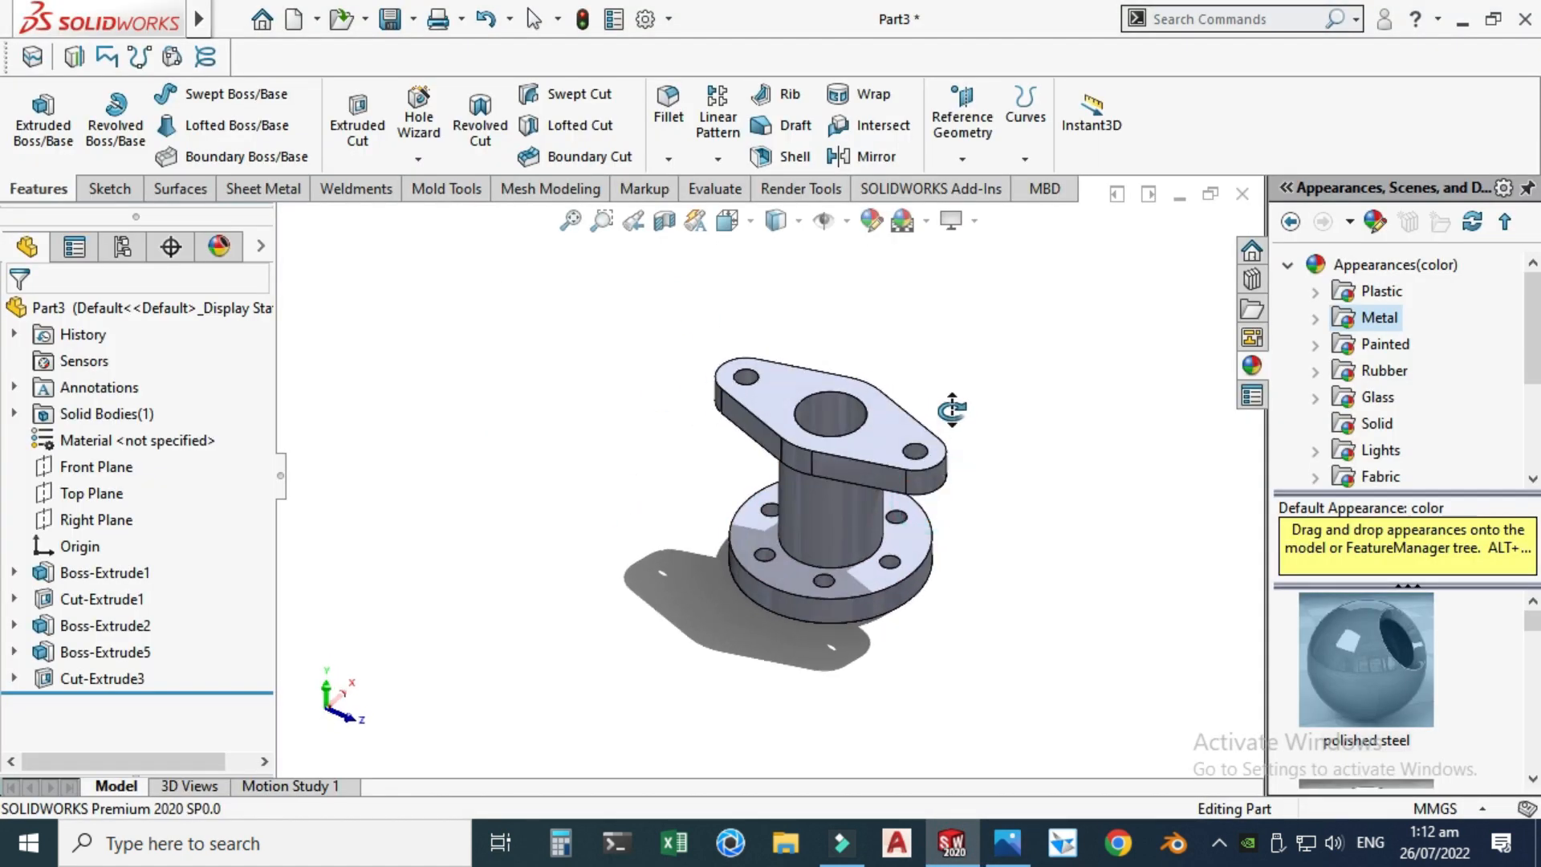
drag(877, 441, 915, 426)
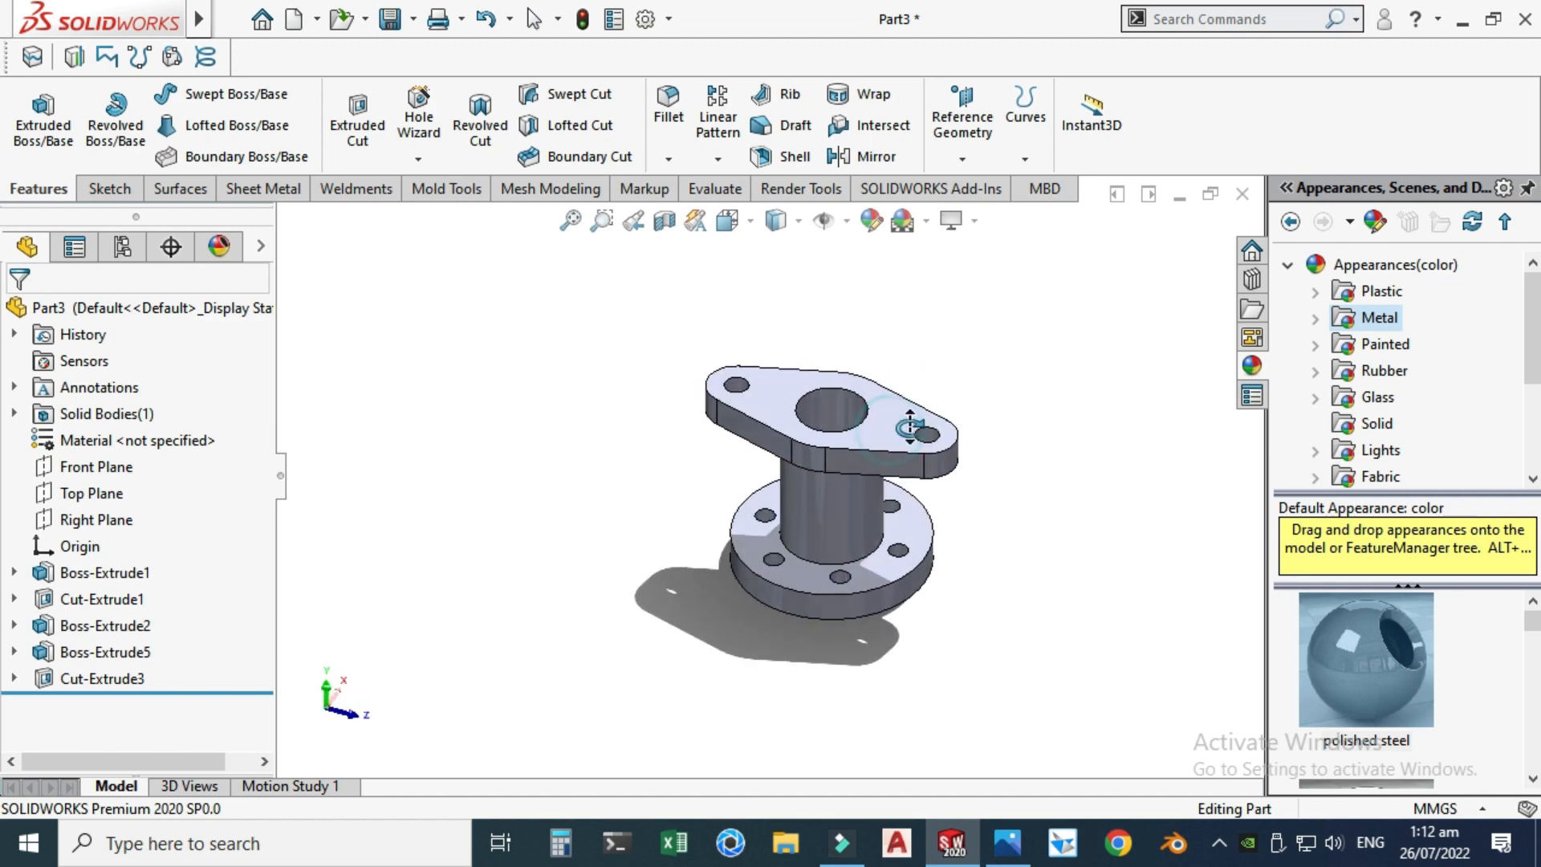
- Show the part from the left side and section it along the Right Plane
click(591, 589)
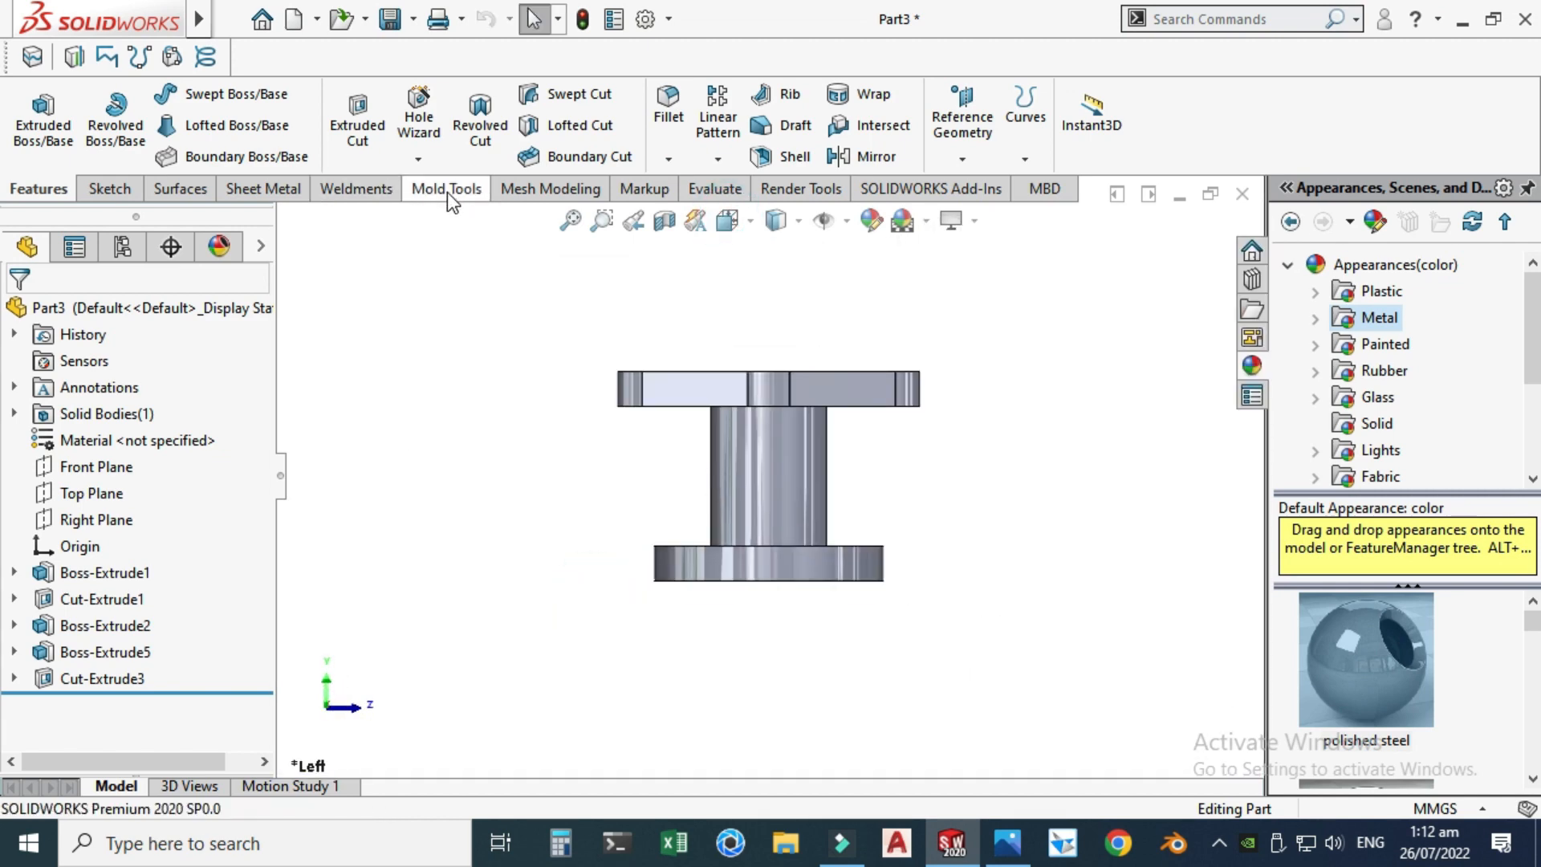
click(697, 189)
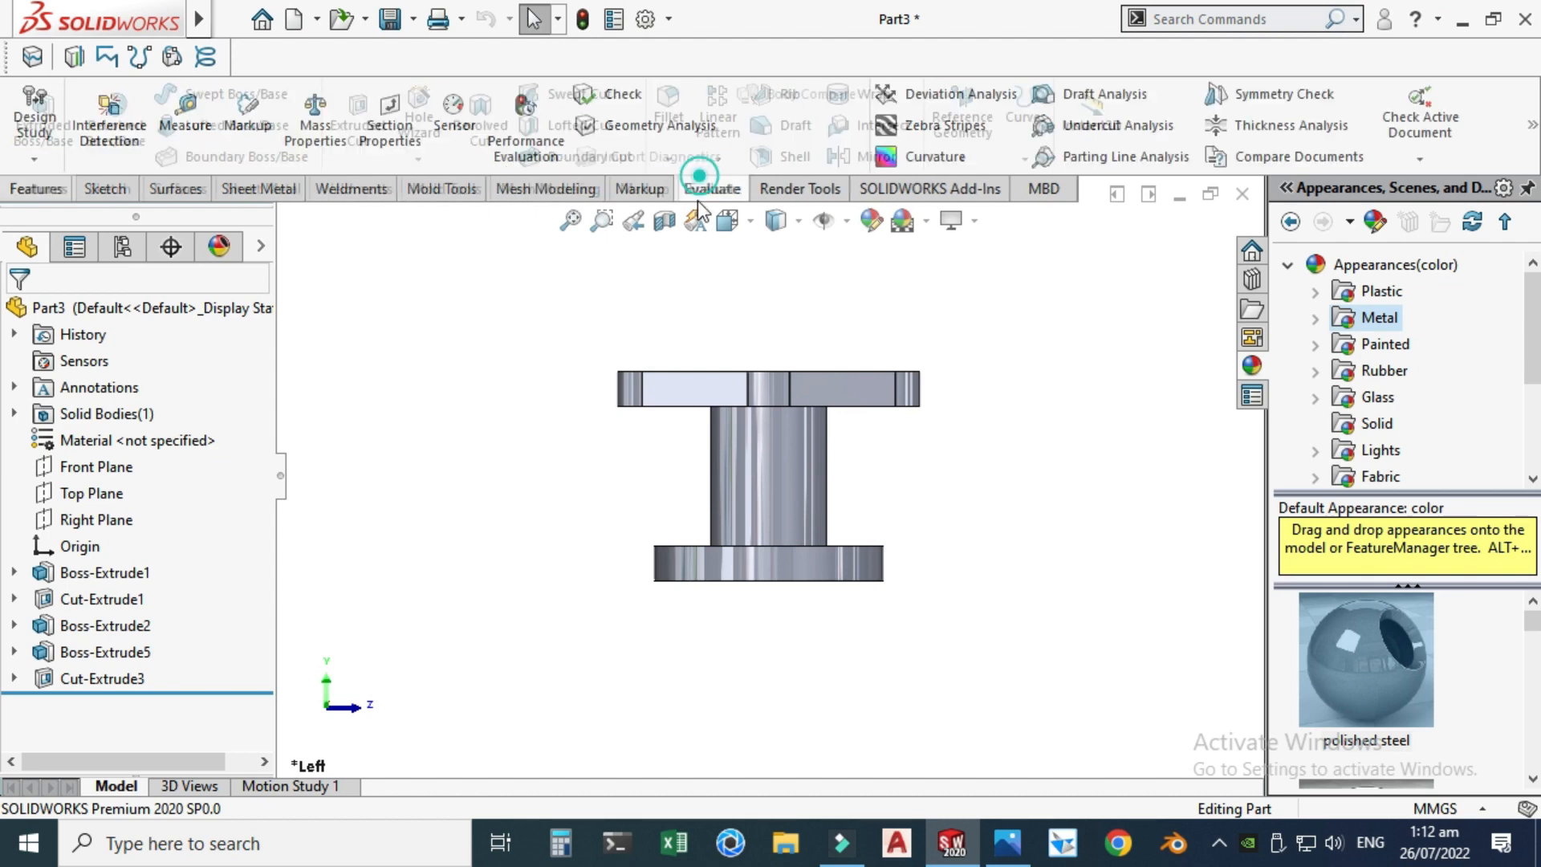
click(664, 220)
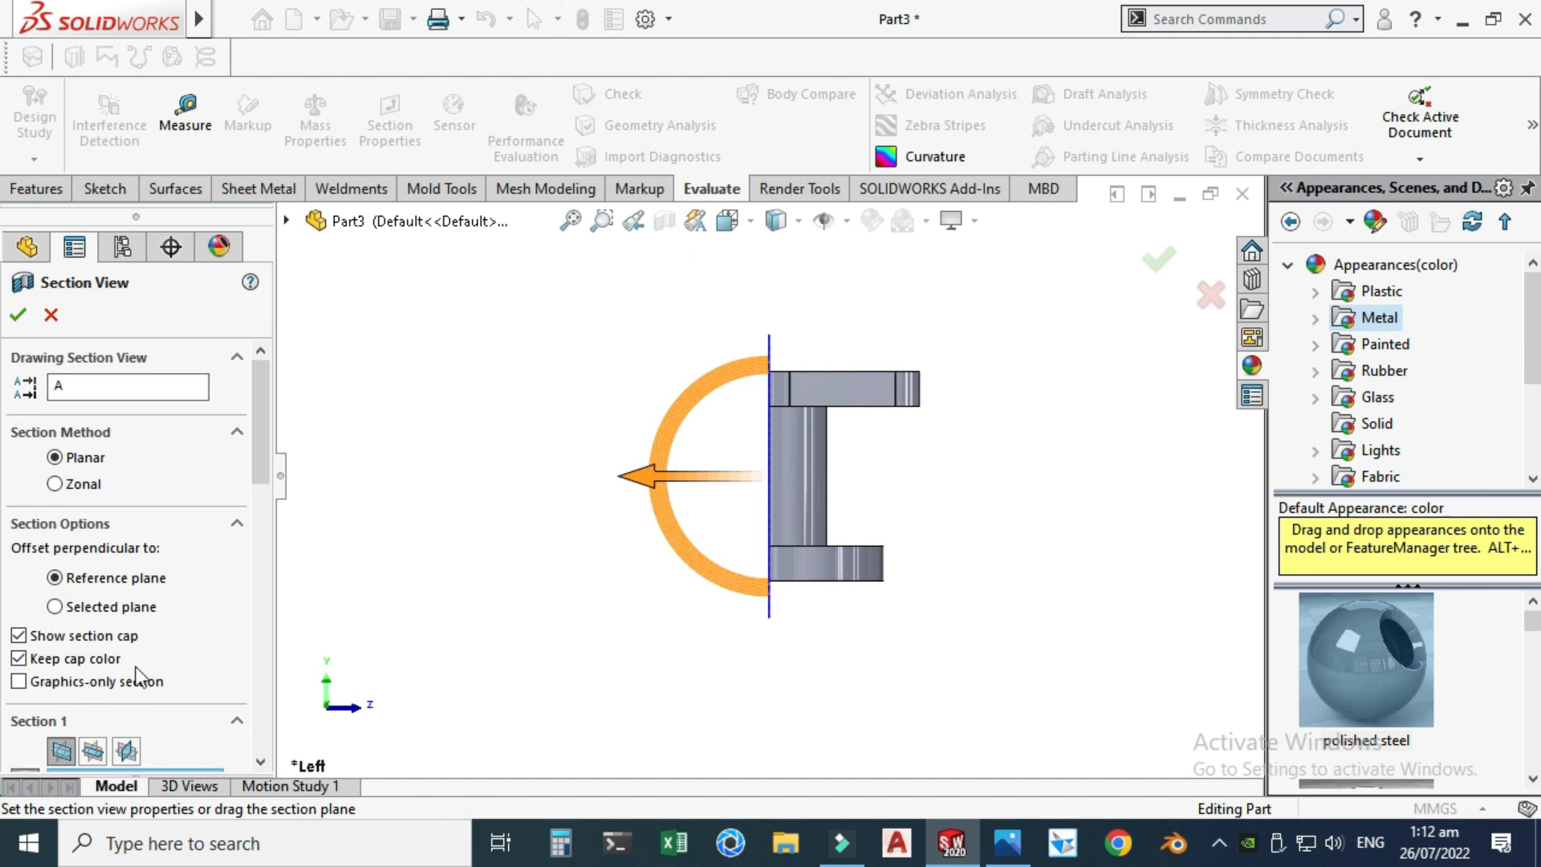
drag(257, 440, 257, 480)
click(94, 603)
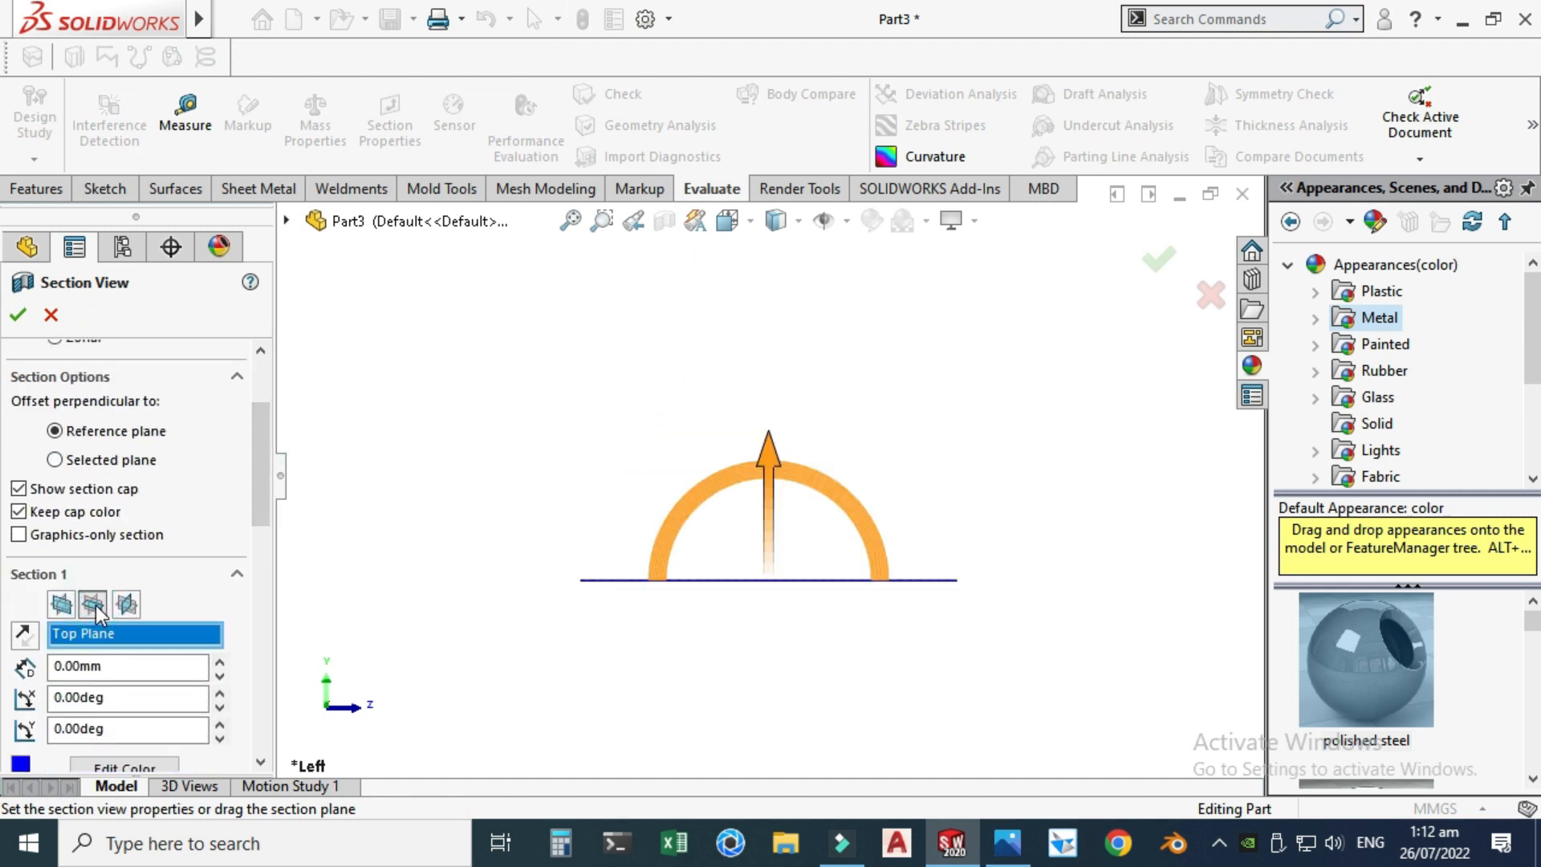
click(127, 604)
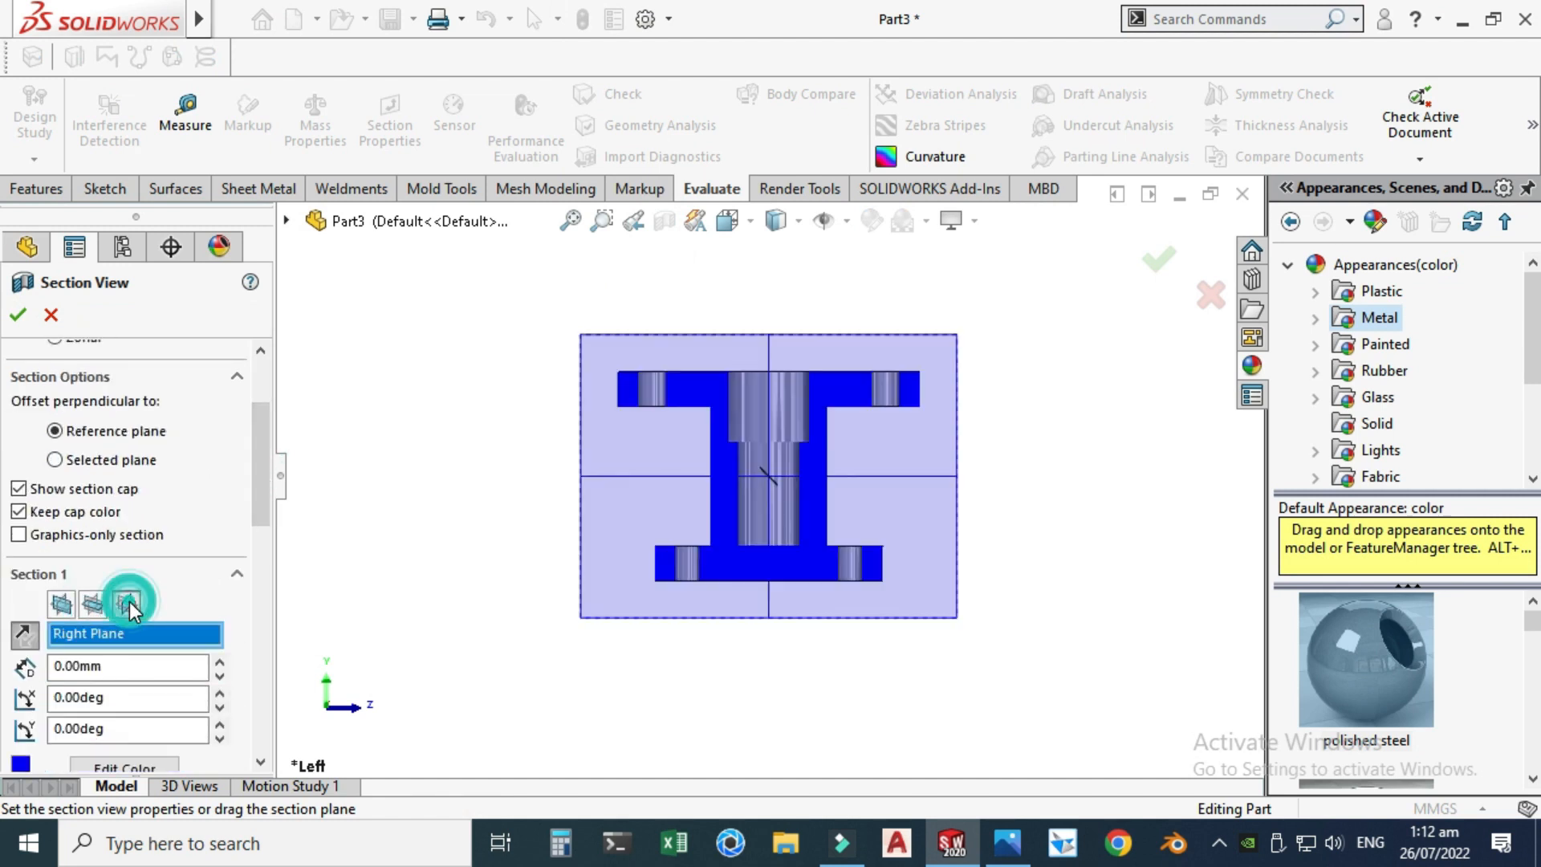
click(19, 317)
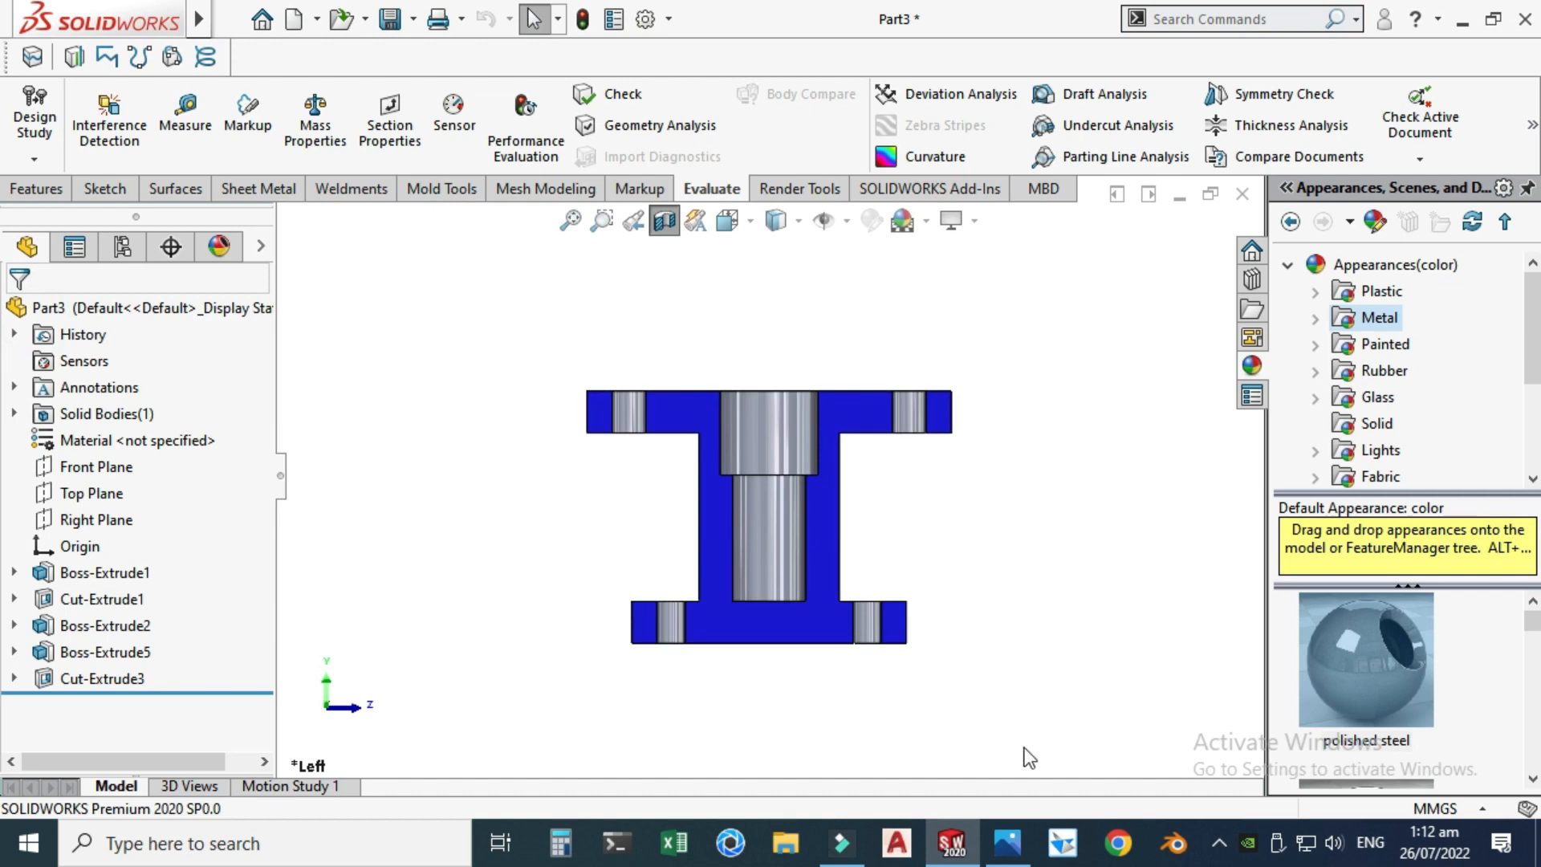
- Check the overall length in the reference drawing and measure the distance between the outer edges of the two flanges
click(999, 841)
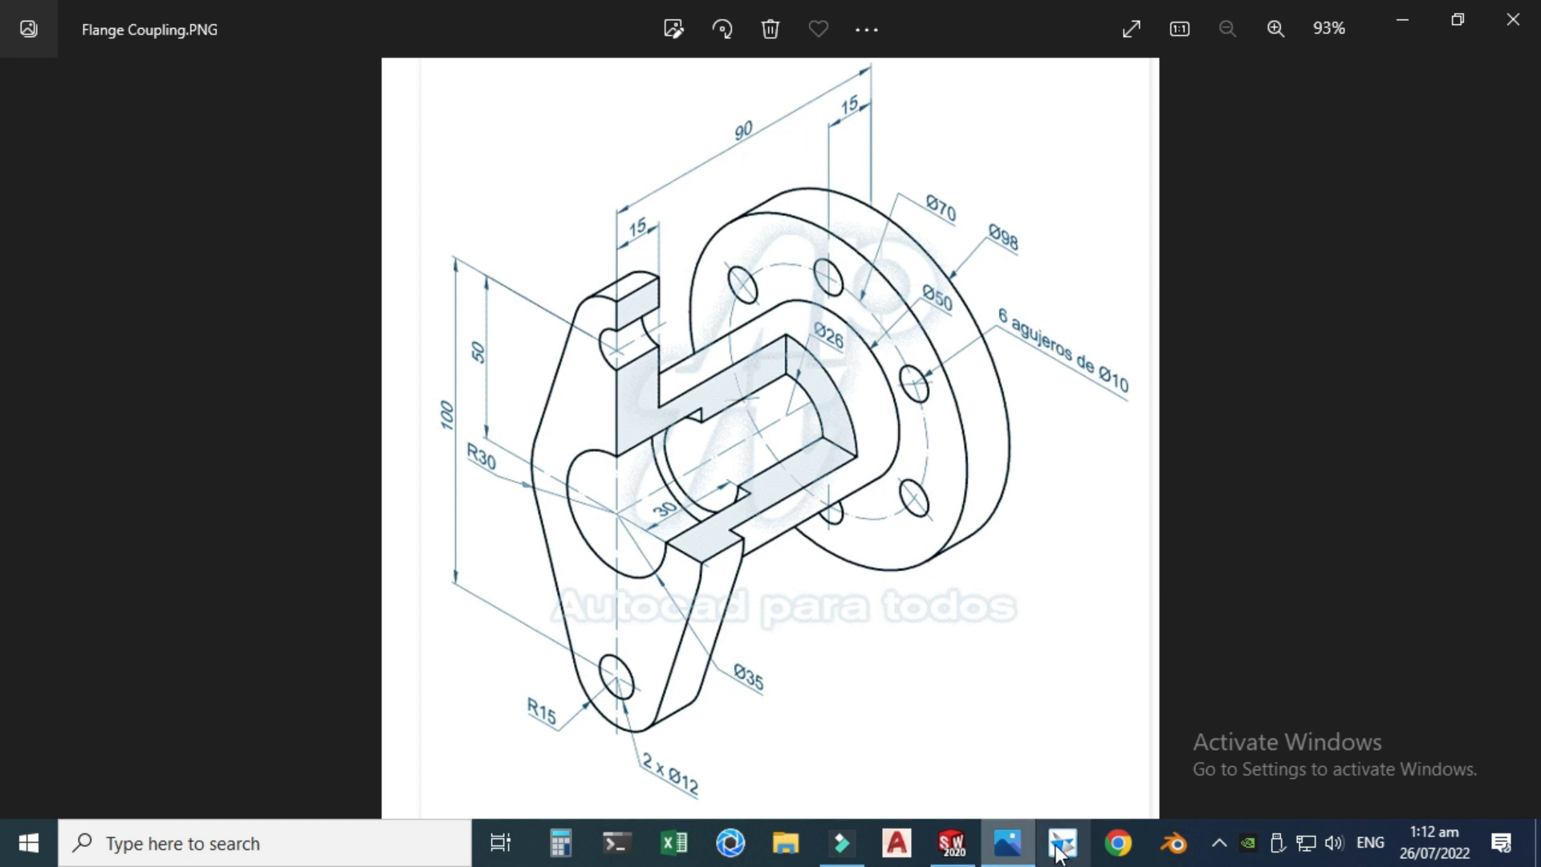
click(949, 843)
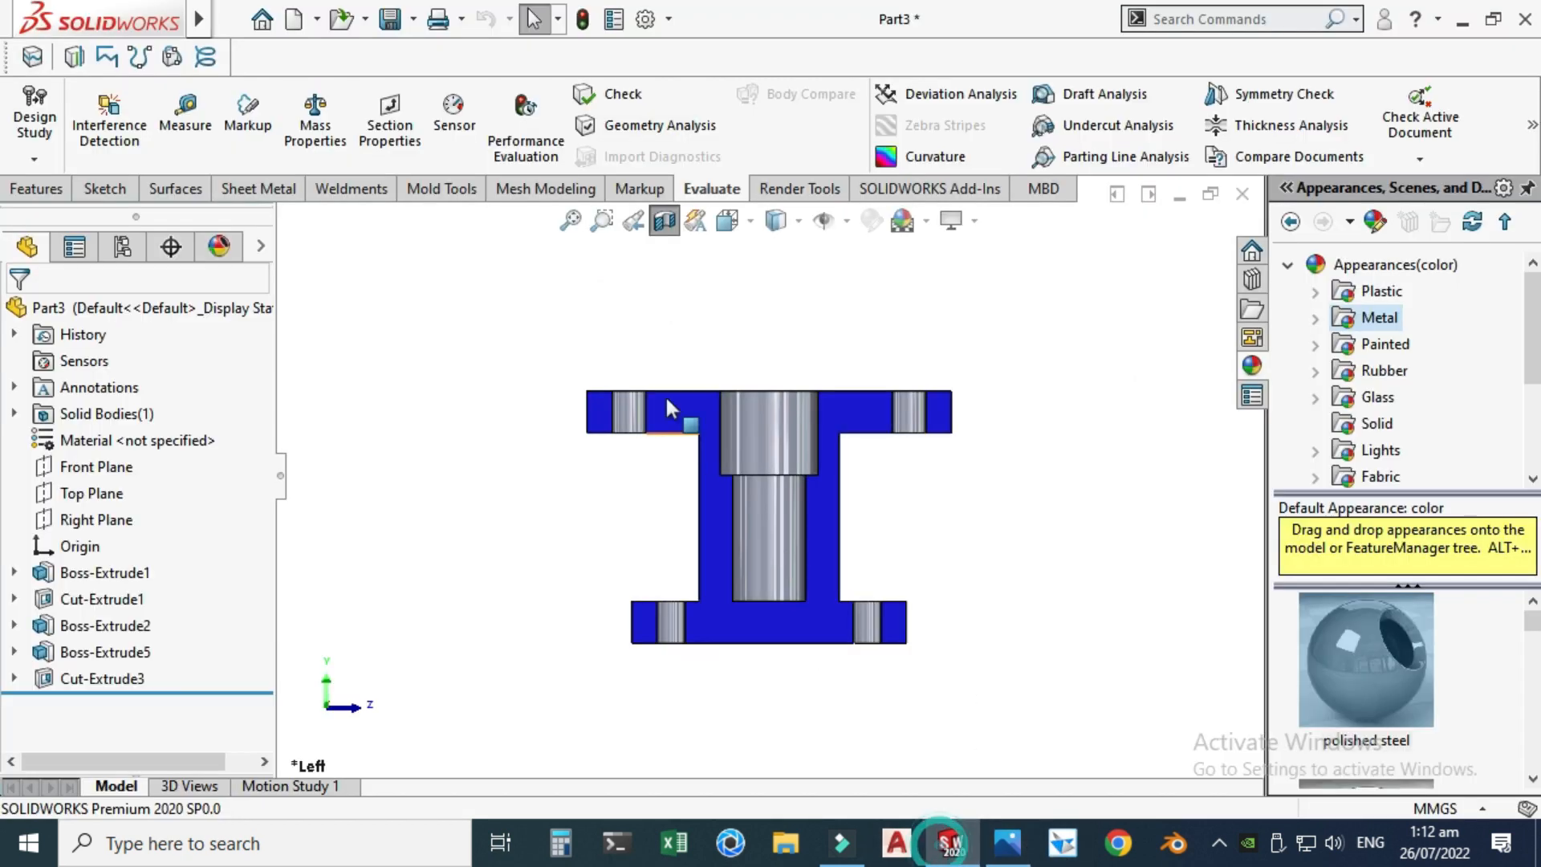
click(185, 107)
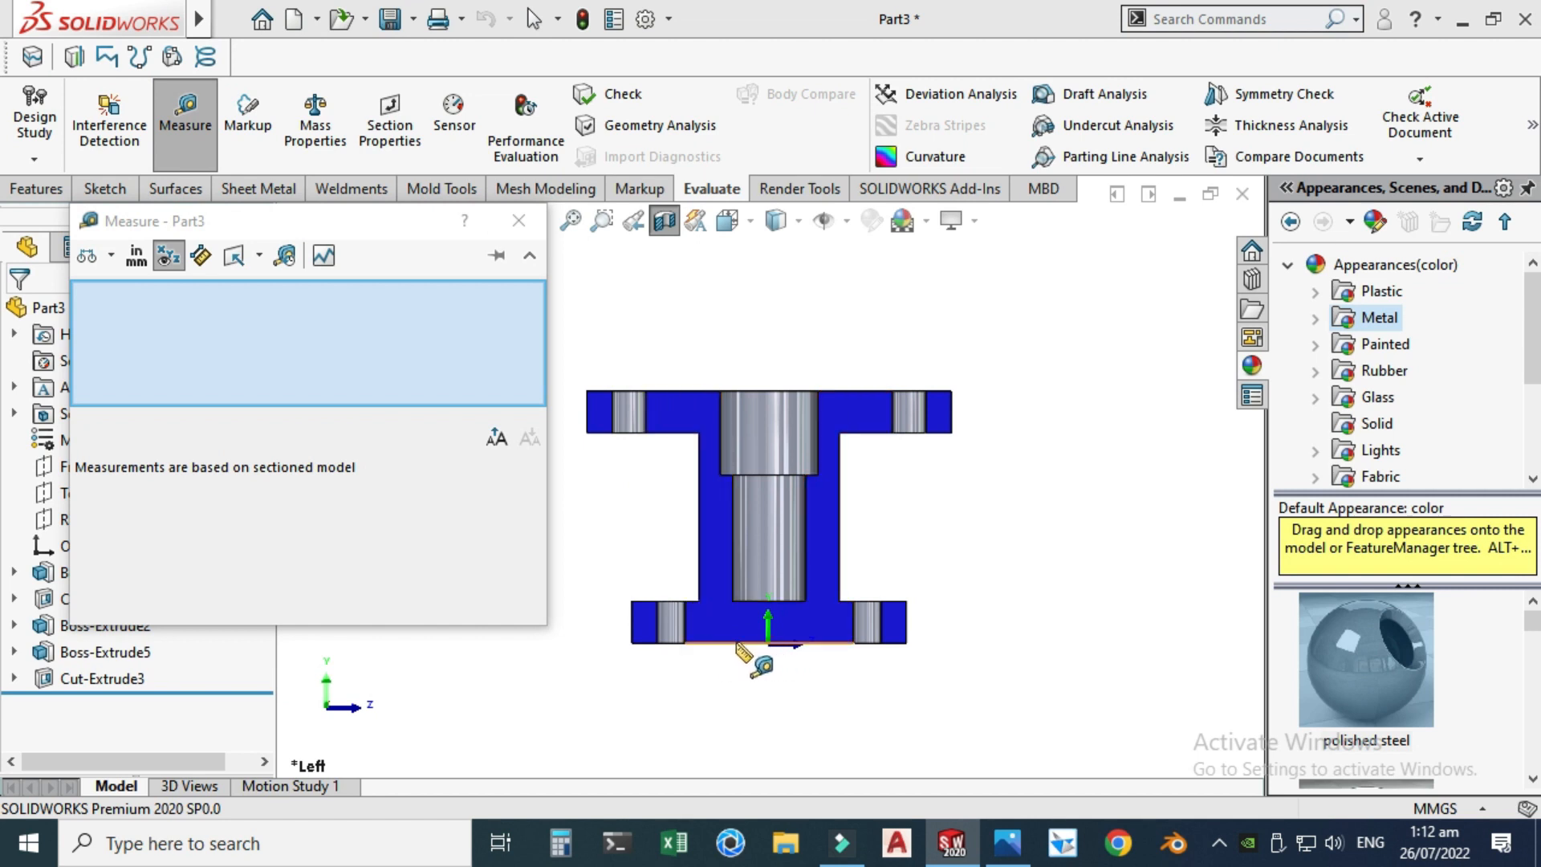
click(738, 643)
click(695, 392)
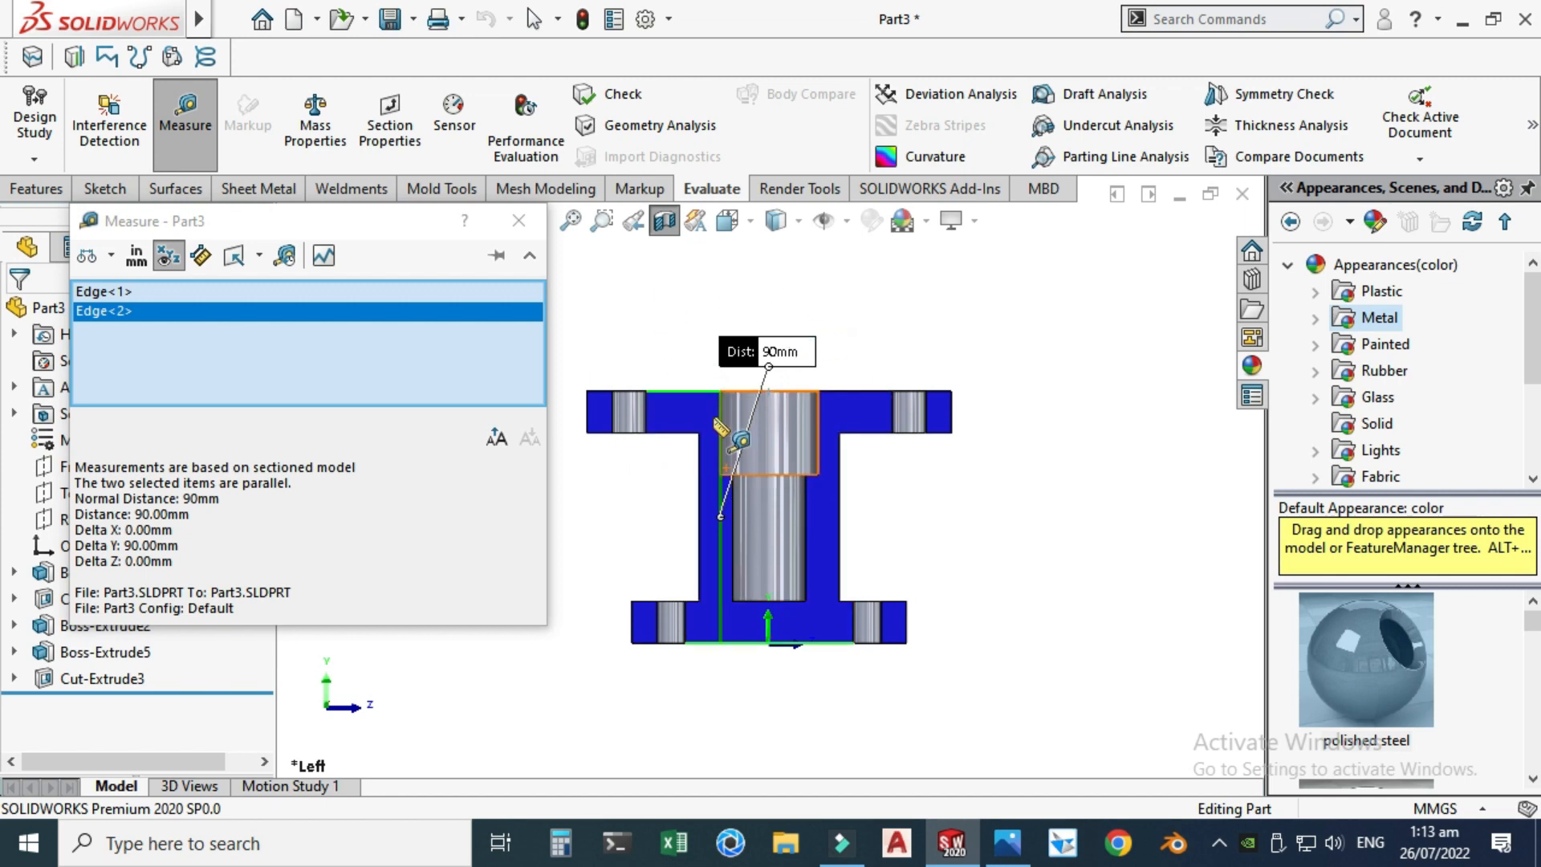
click(519, 221)
- Measure the centre distance between the oval flange's two holes in the sectioned model and compare it with the reference drawing
scroll(748, 330, up, 2)
right_click(841, 316)
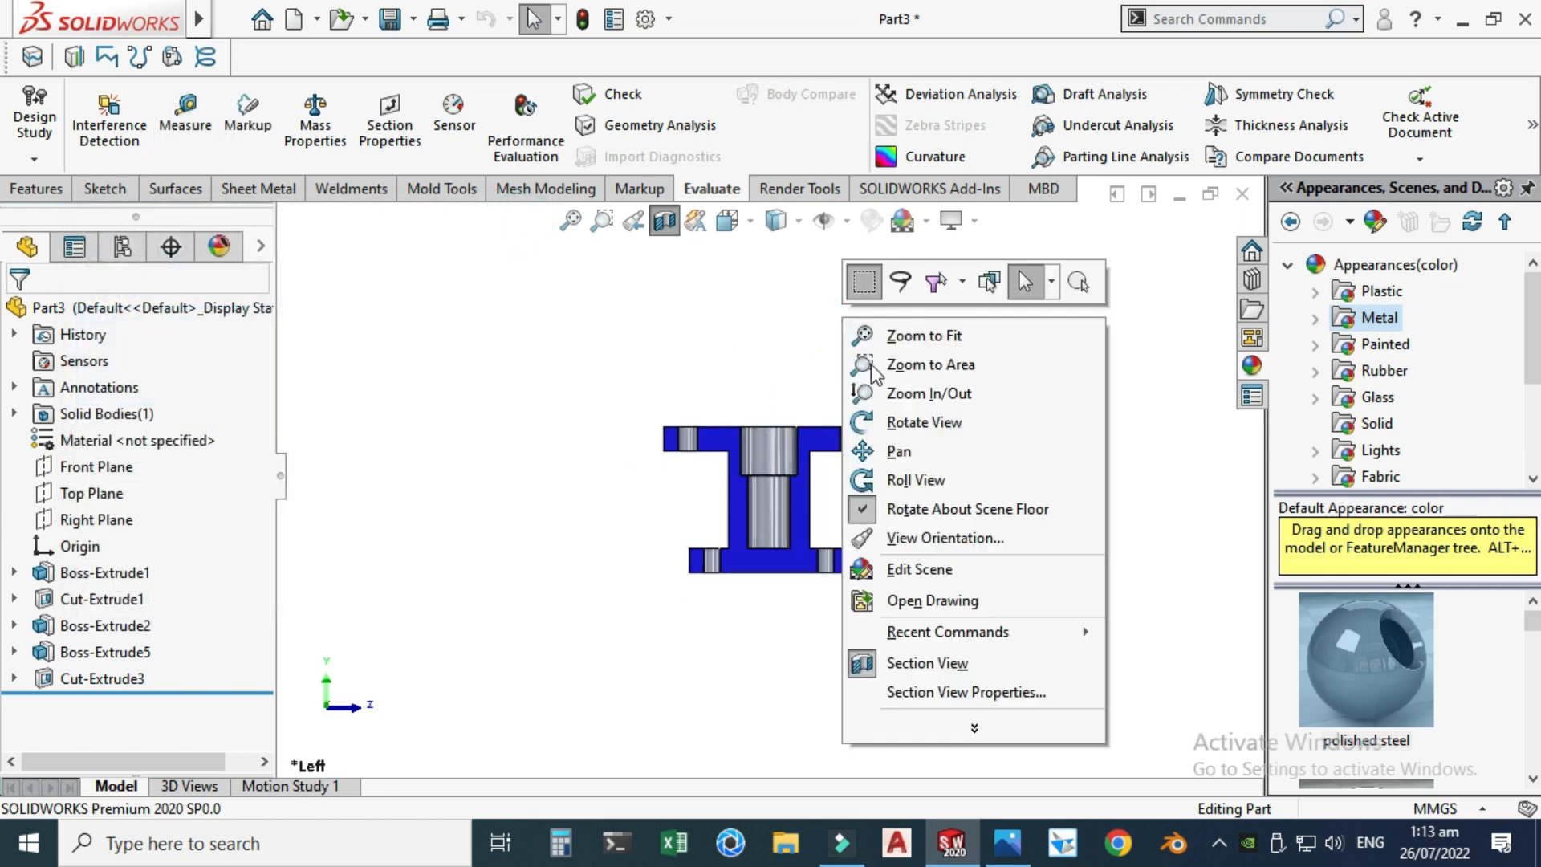
click(905, 423)
drag(904, 427, 746, 450)
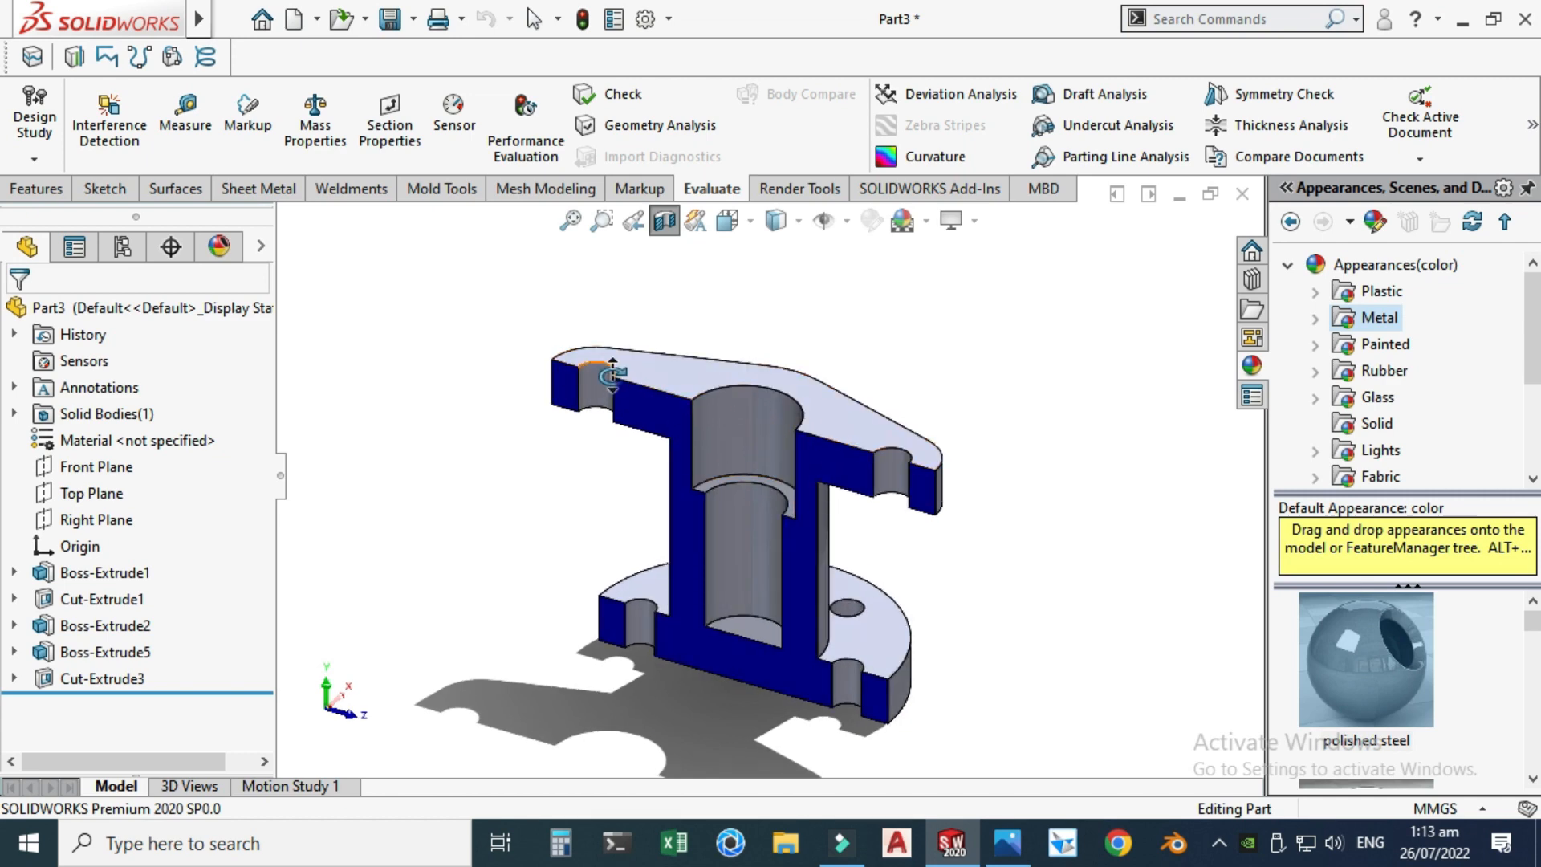
click(185, 117)
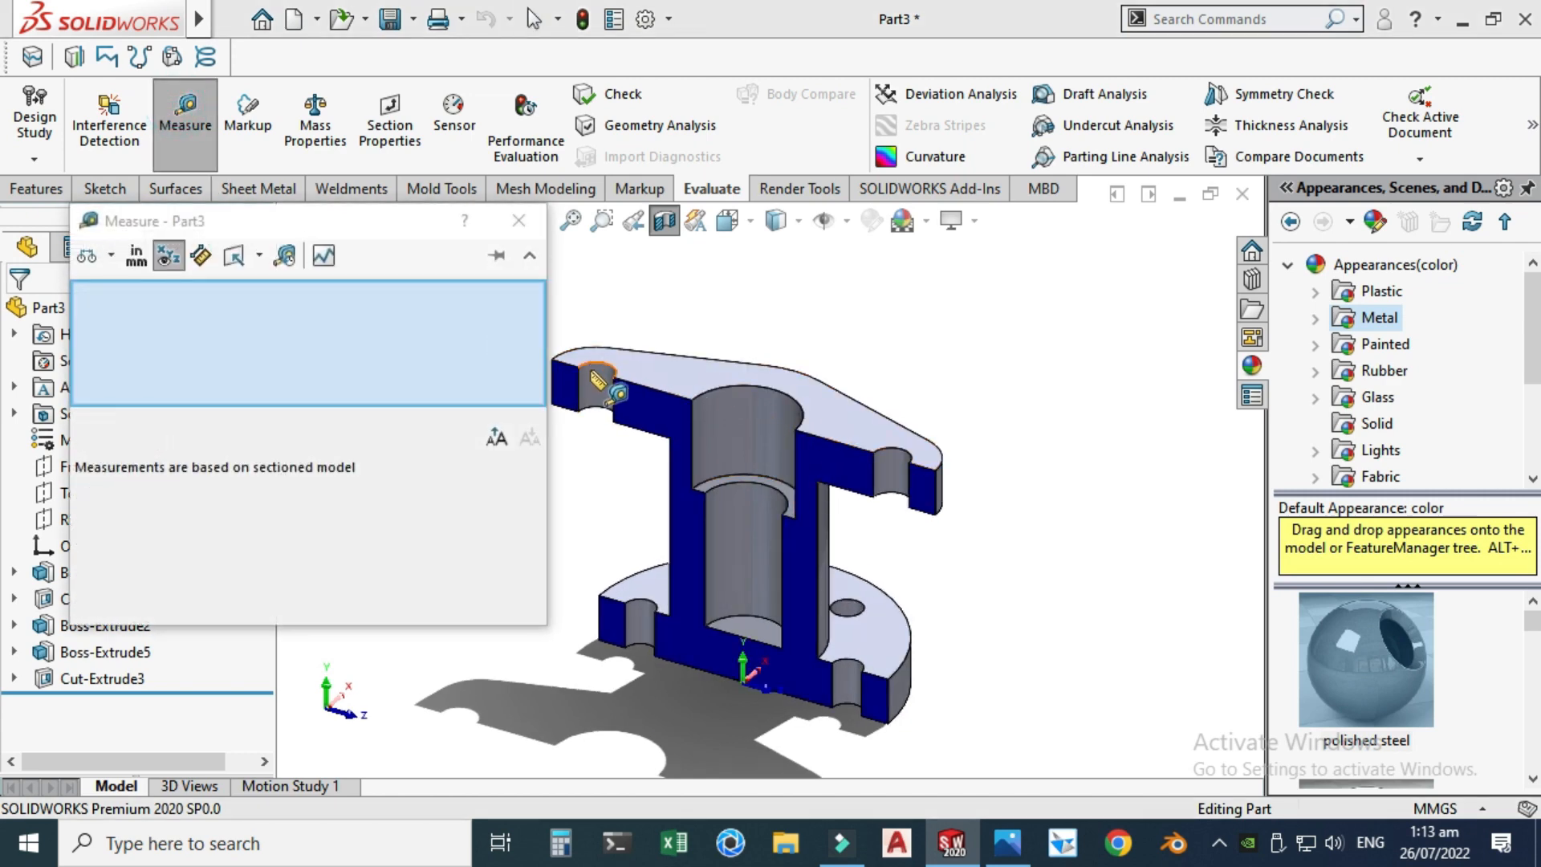
click(594, 378)
click(891, 481)
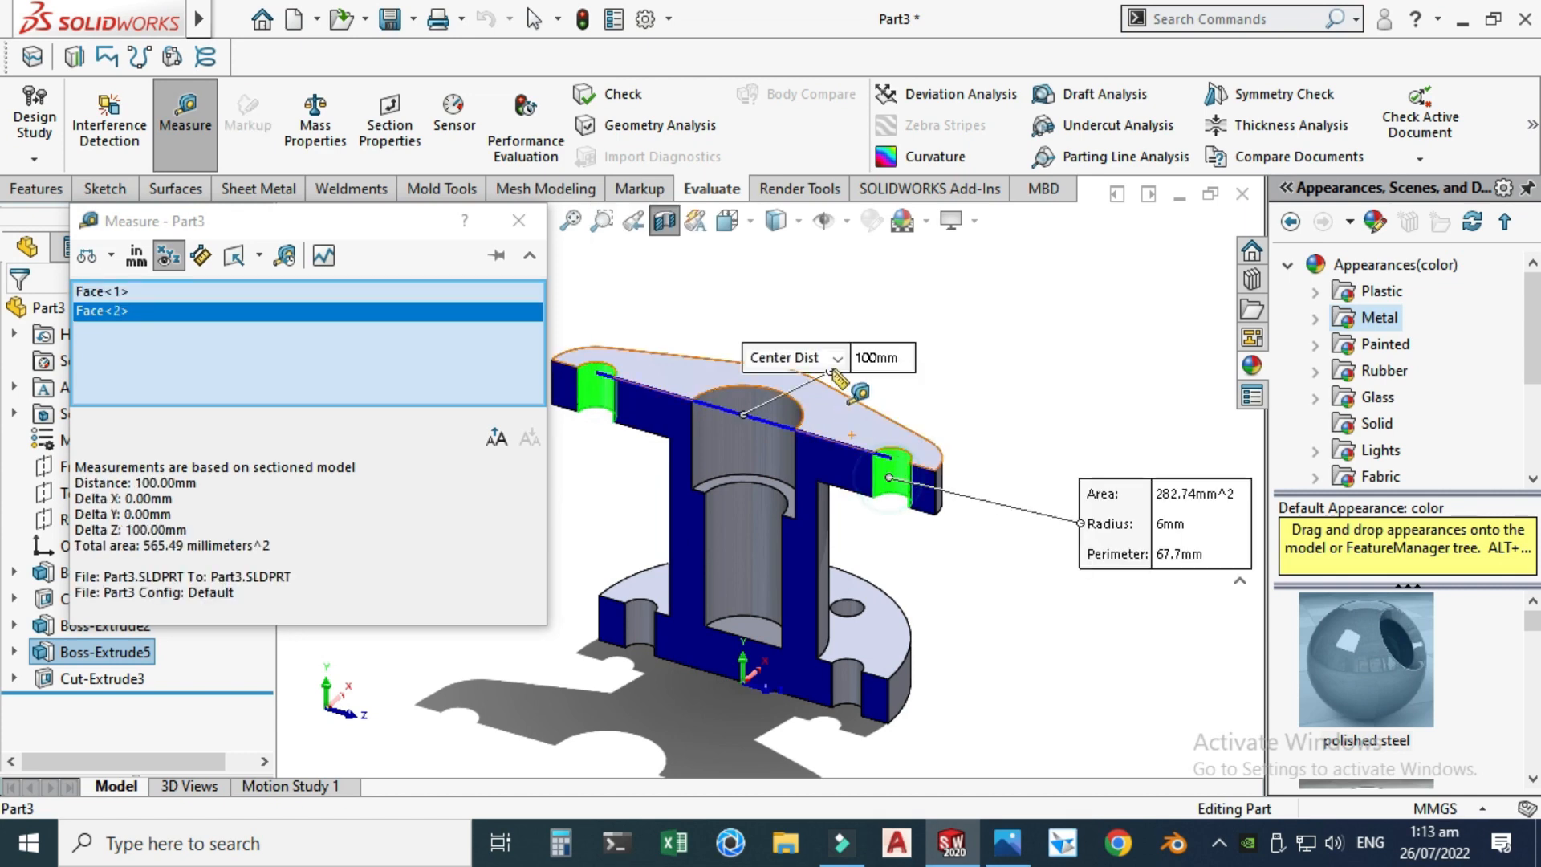
click(1007, 842)
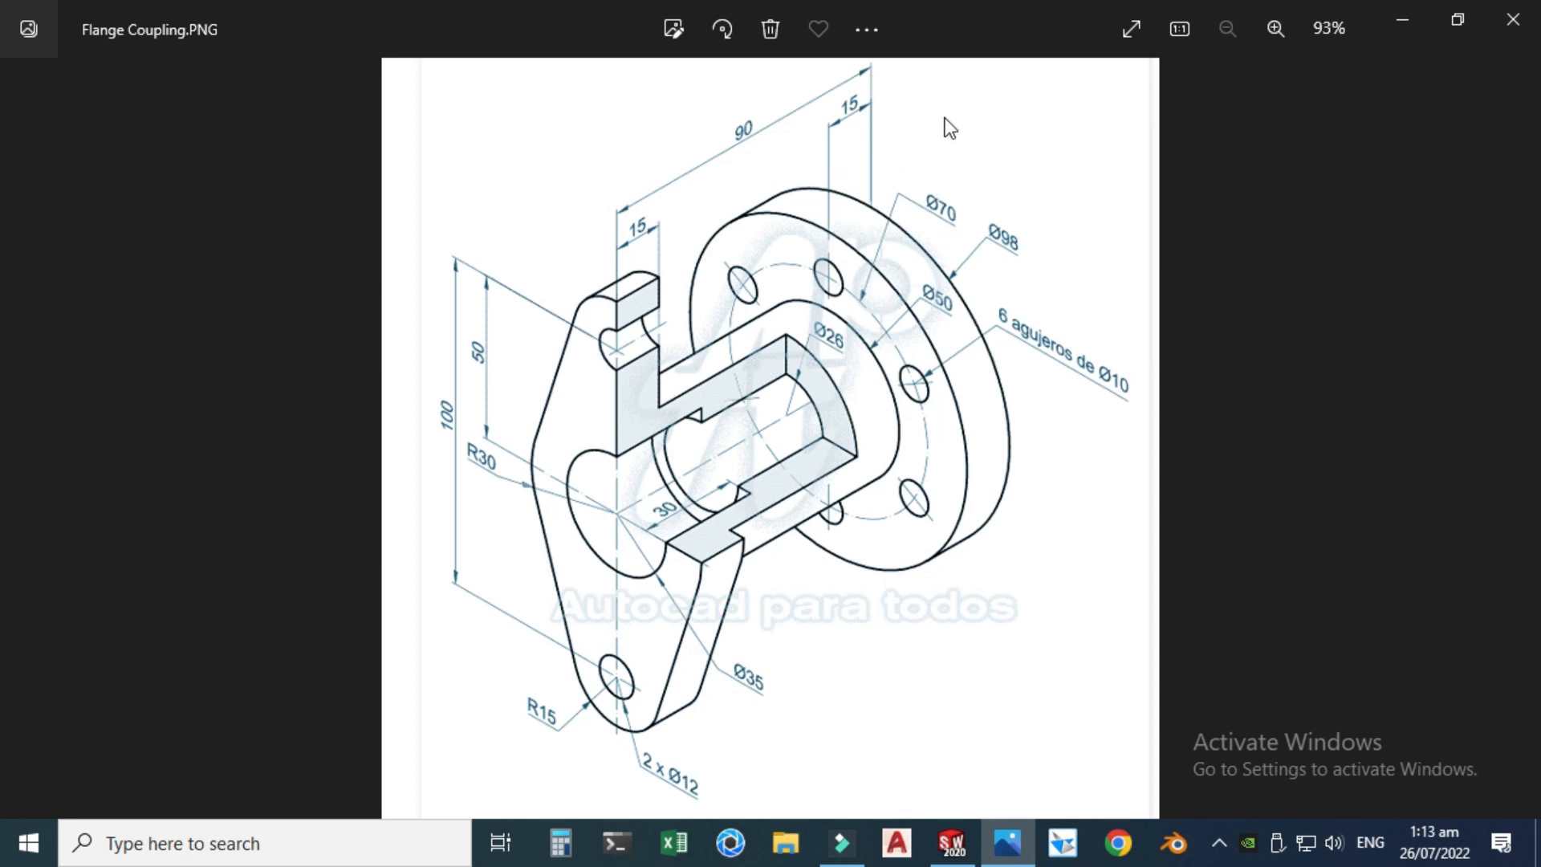
click(952, 843)
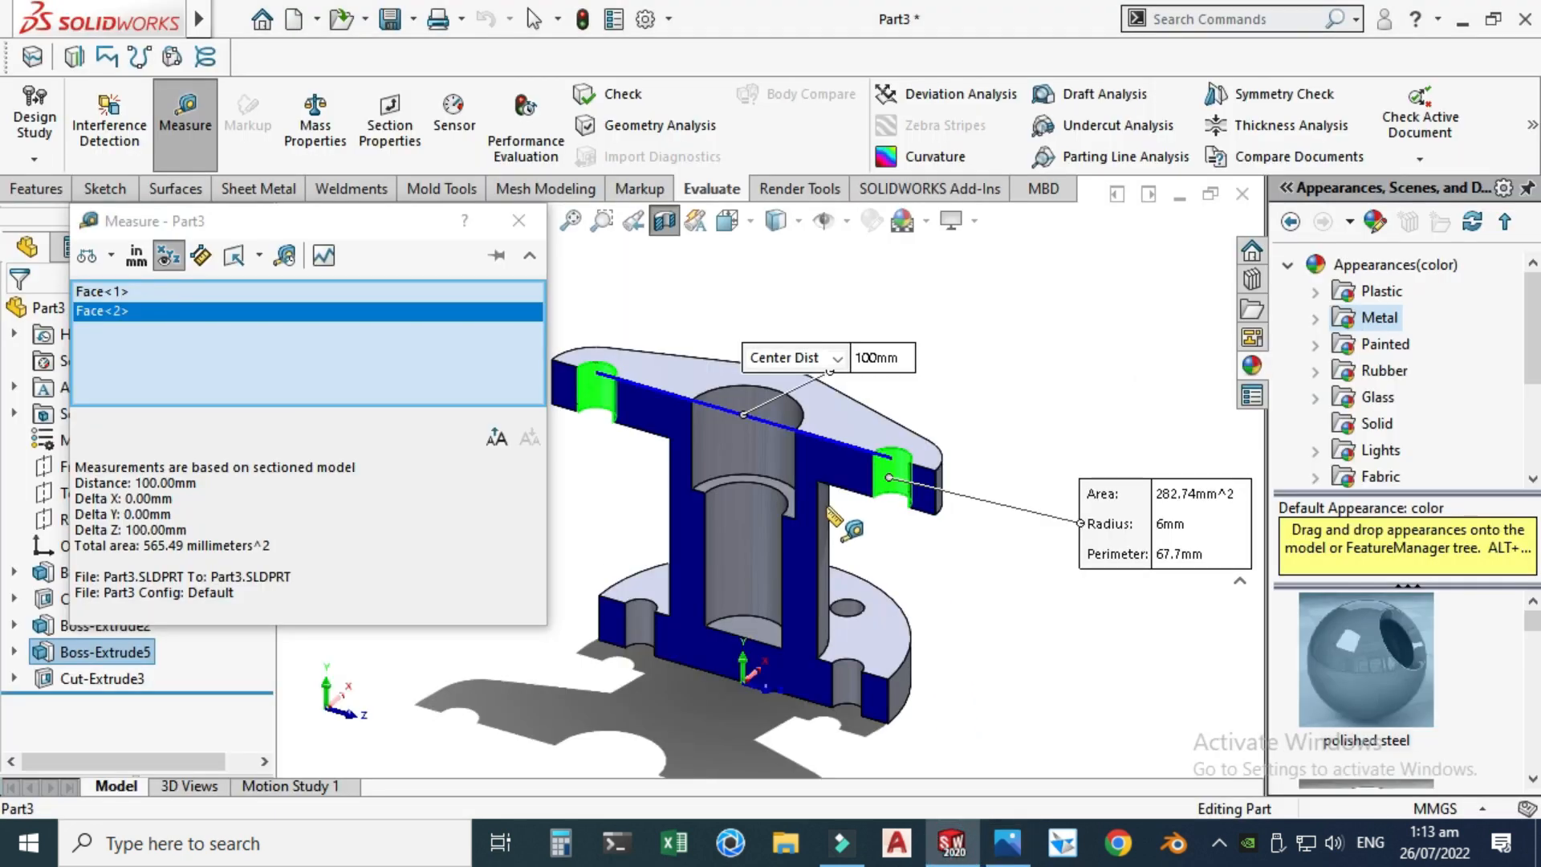
- Clear the measured selections and measure the round flange's thickness between its inner and outer faces
right_click(466, 312)
click(496, 324)
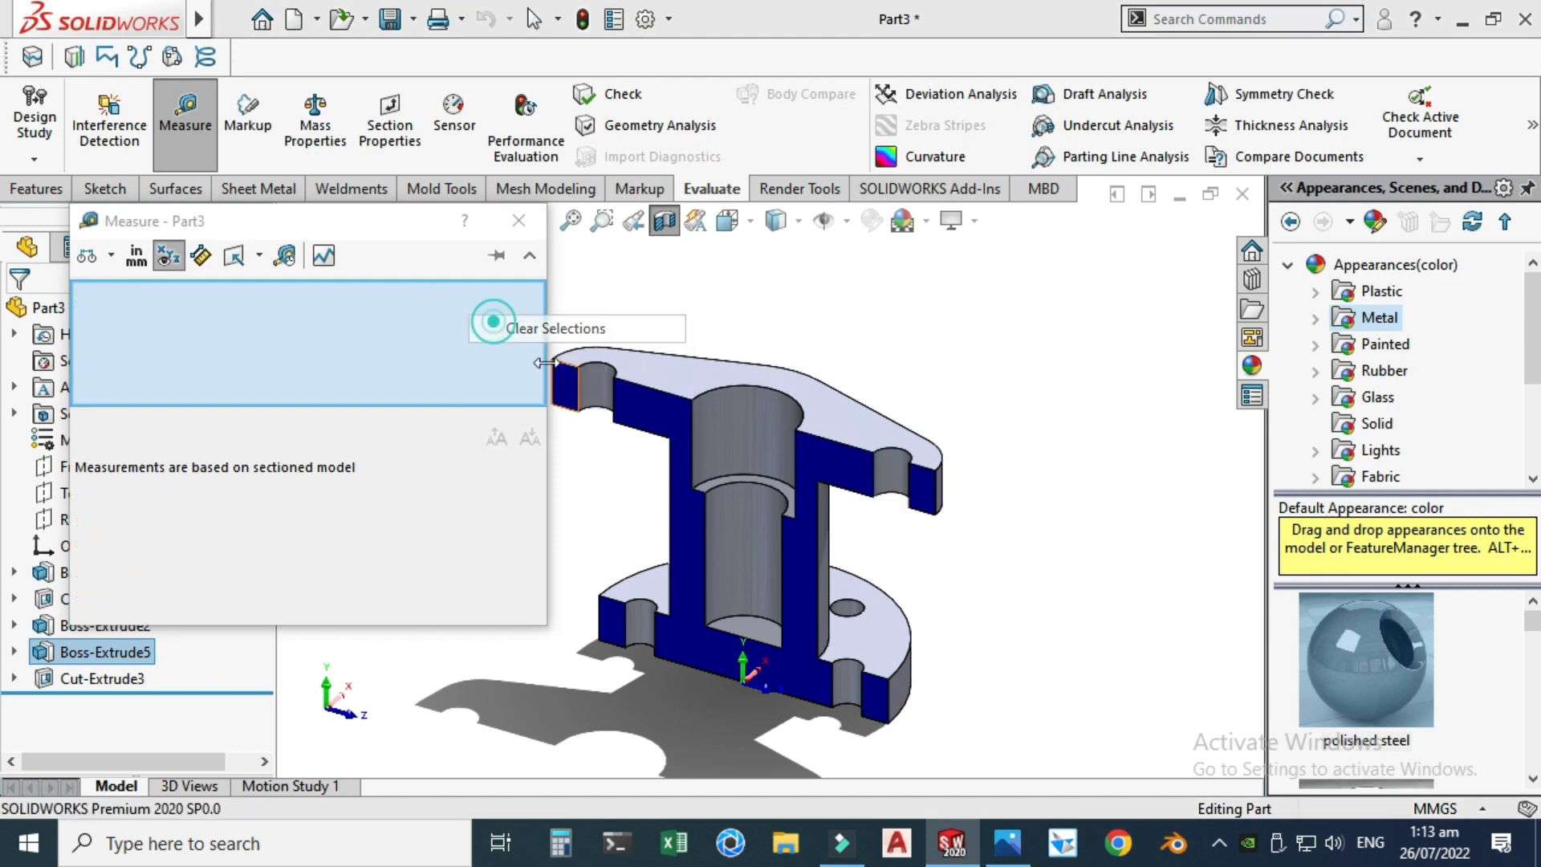
click(886, 647)
key(Up)
key(Up)
key(Up)
key(Up)
click(885, 700)
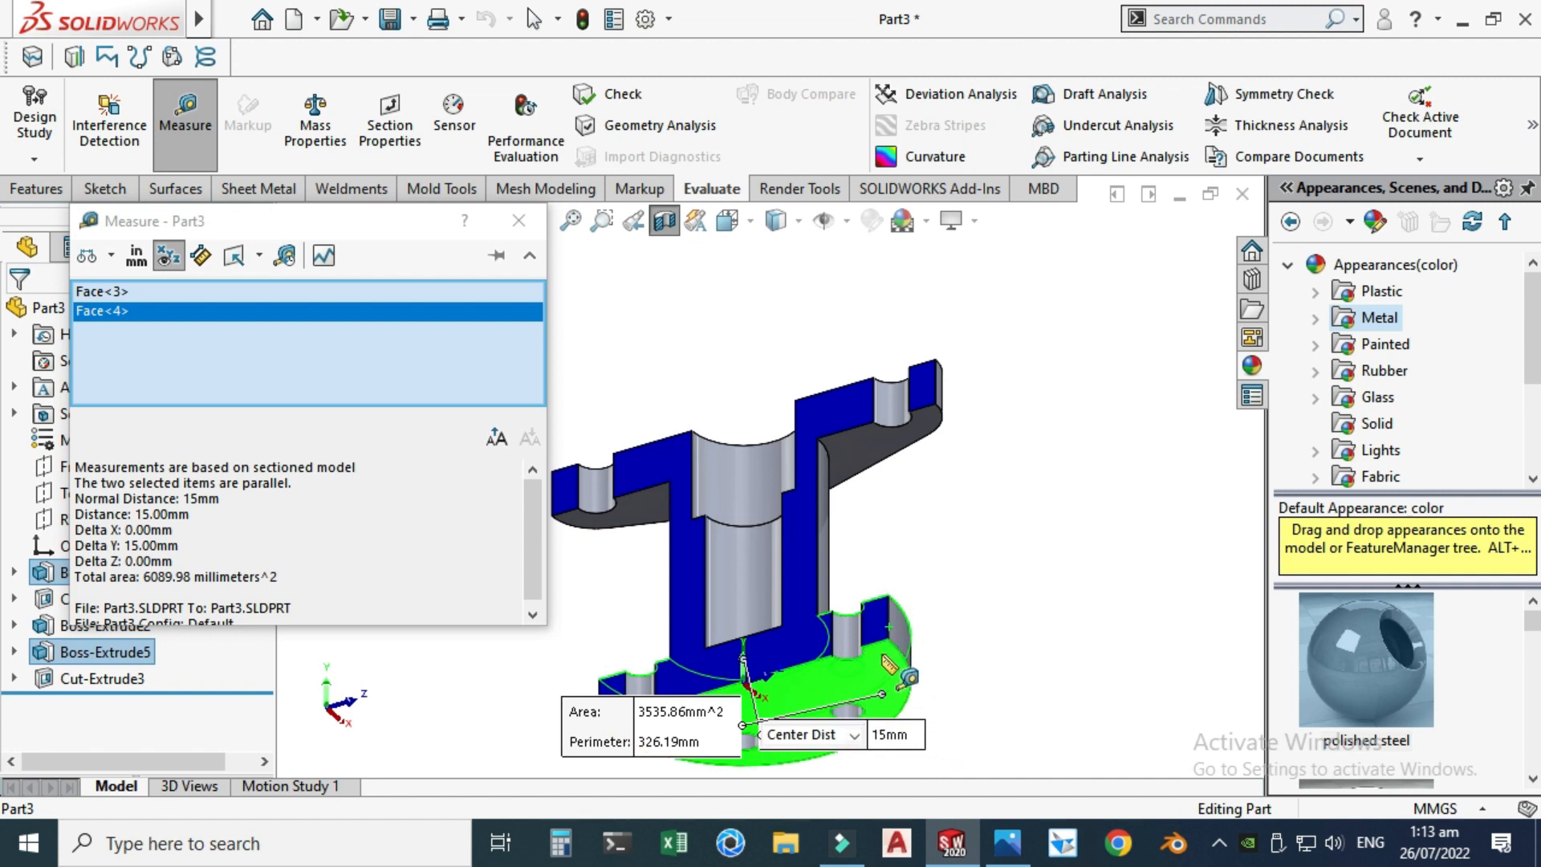
click(519, 220)
- Measure the diameter of one of the round flange's bolt holes
key(shift+z)
middle_drag(787, 427, 772, 477)
scroll(773, 472, down, 3)
click(874, 392)
scroll(825, 413, down, 2)
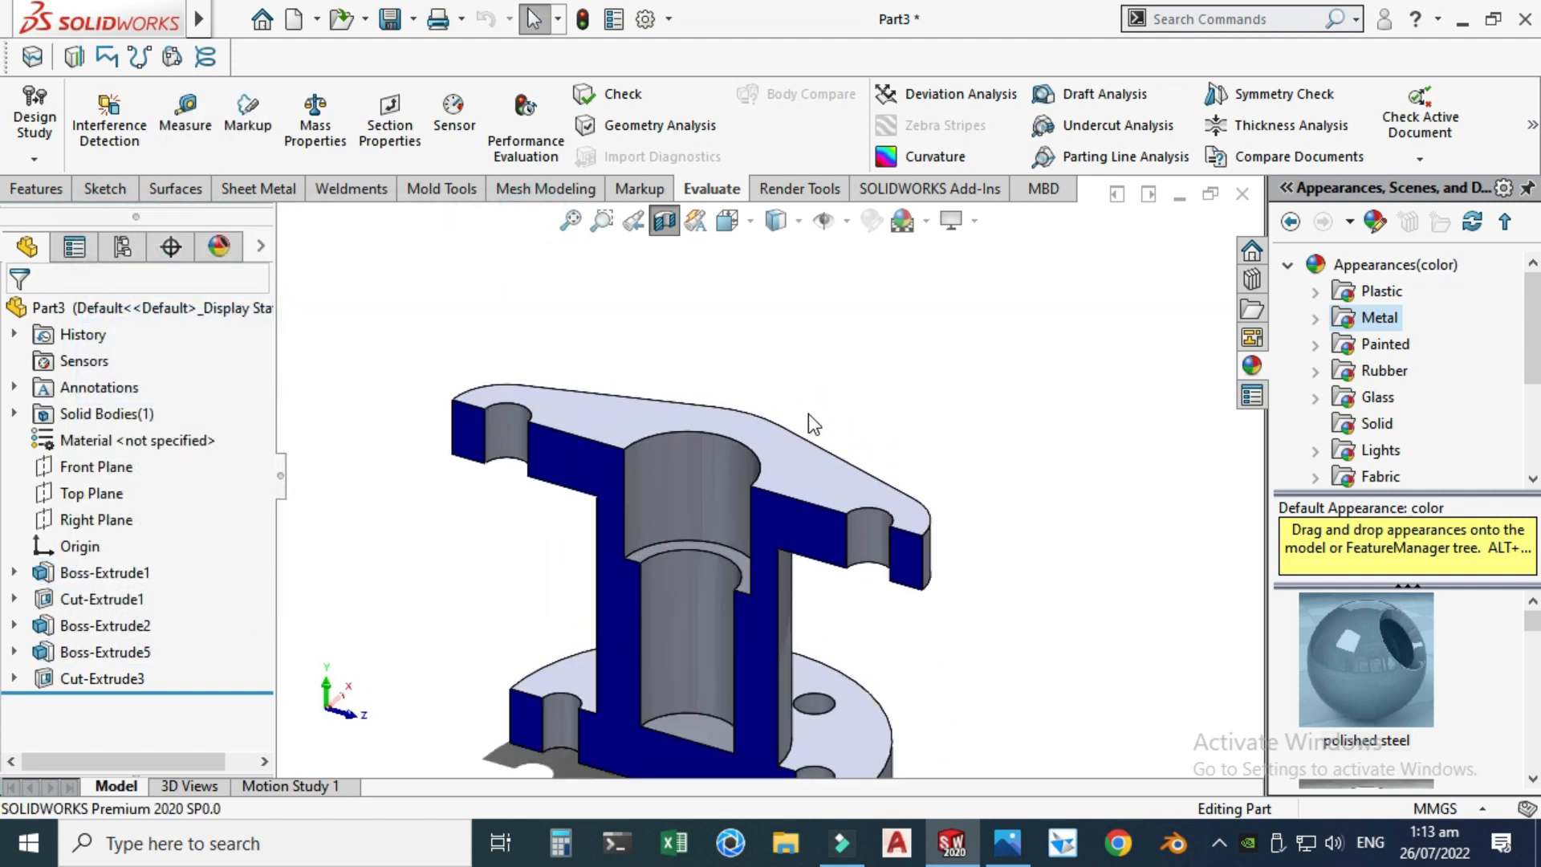
scroll(855, 705, down, 3)
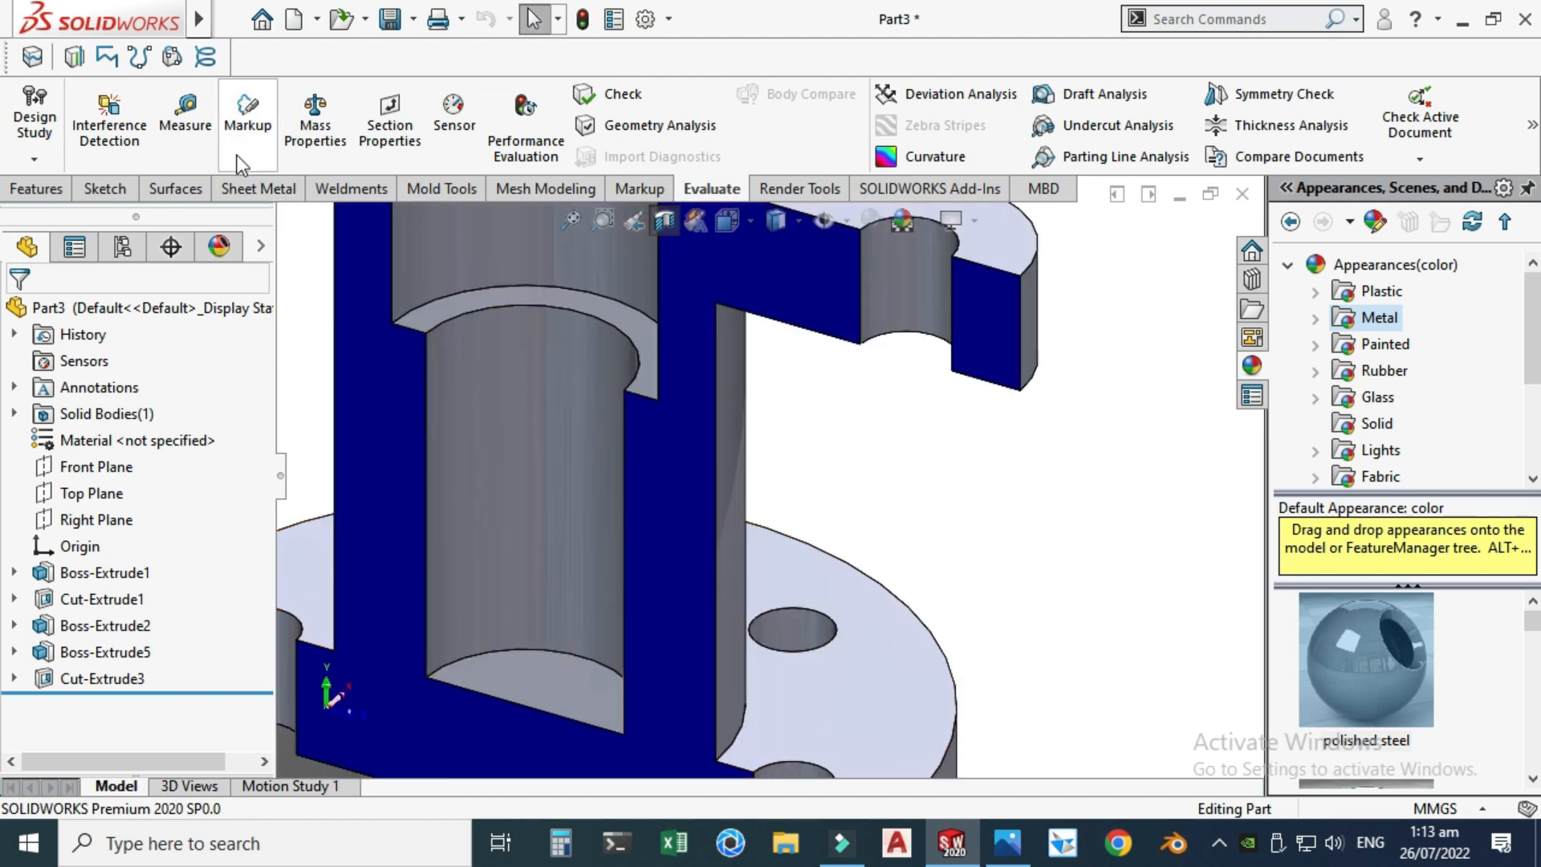
click(192, 112)
click(825, 615)
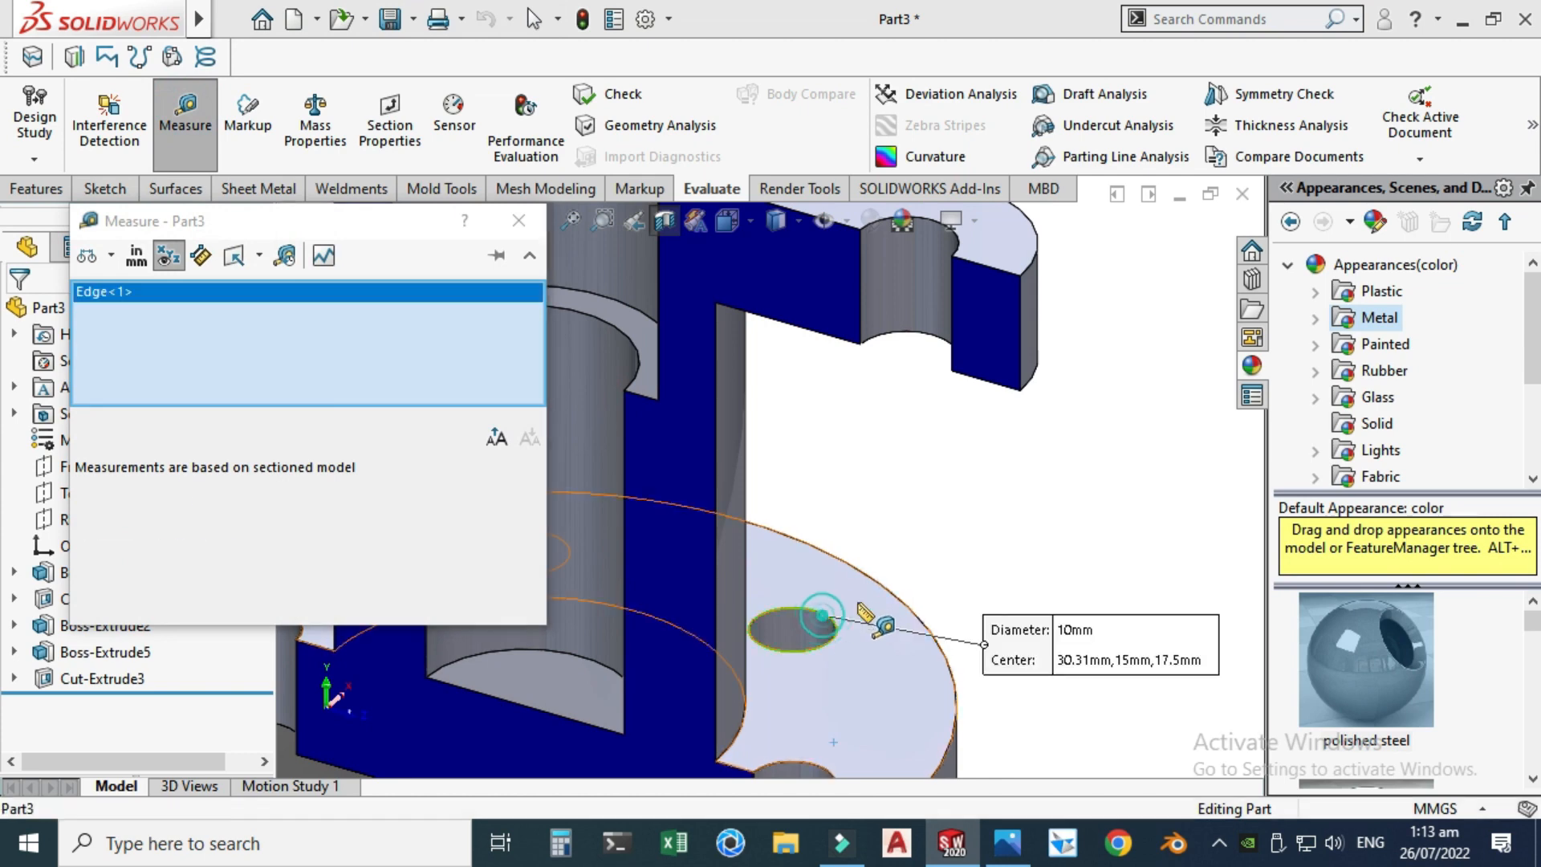
click(518, 221)
scroll(793, 415, up, 3)
scroll(673, 322, down, 3)
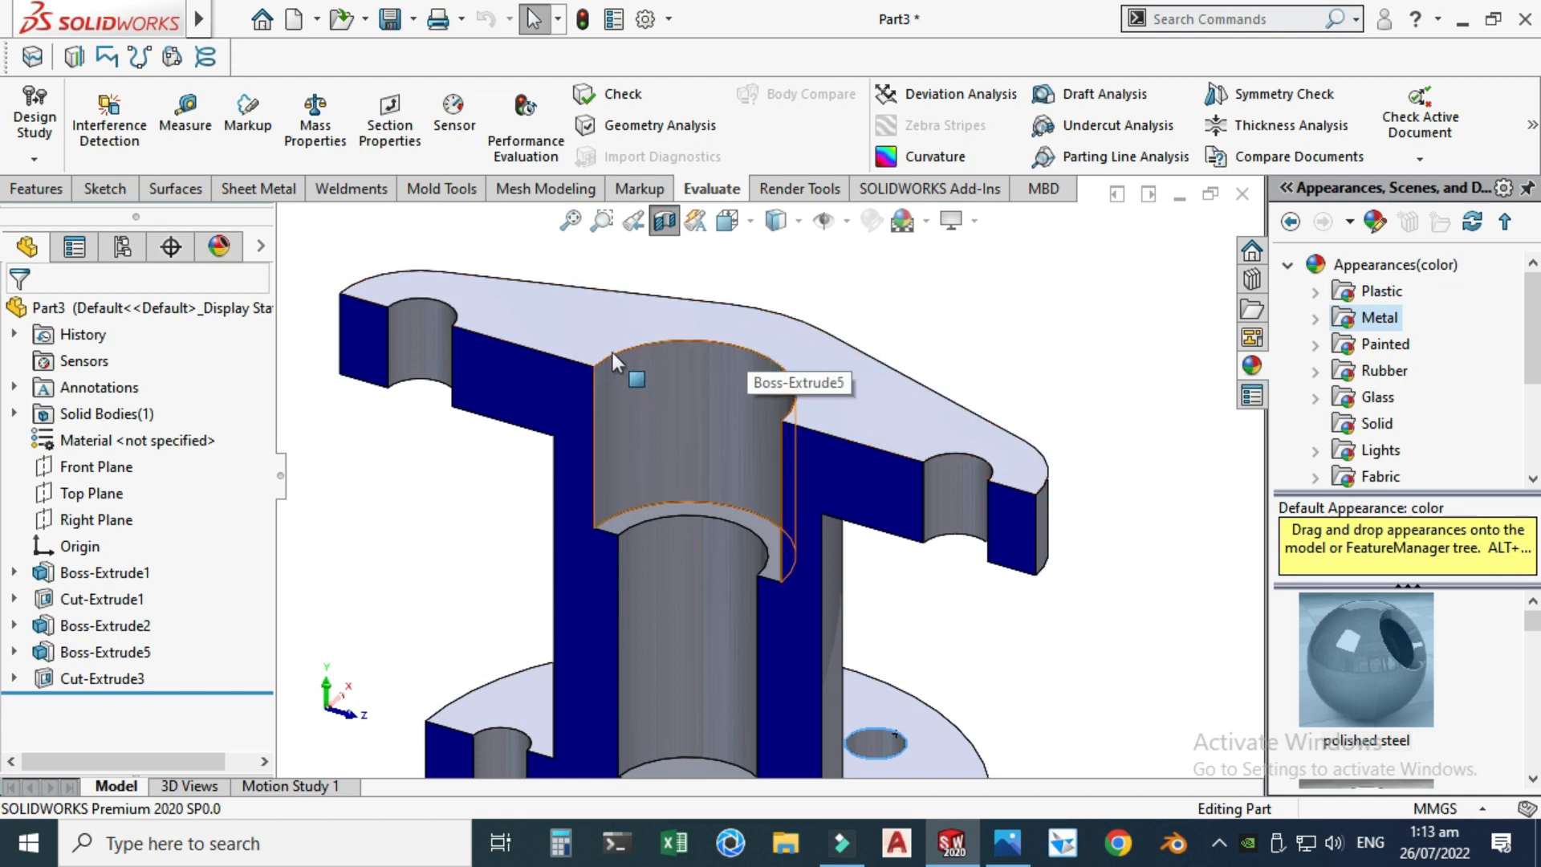
click(196, 108)
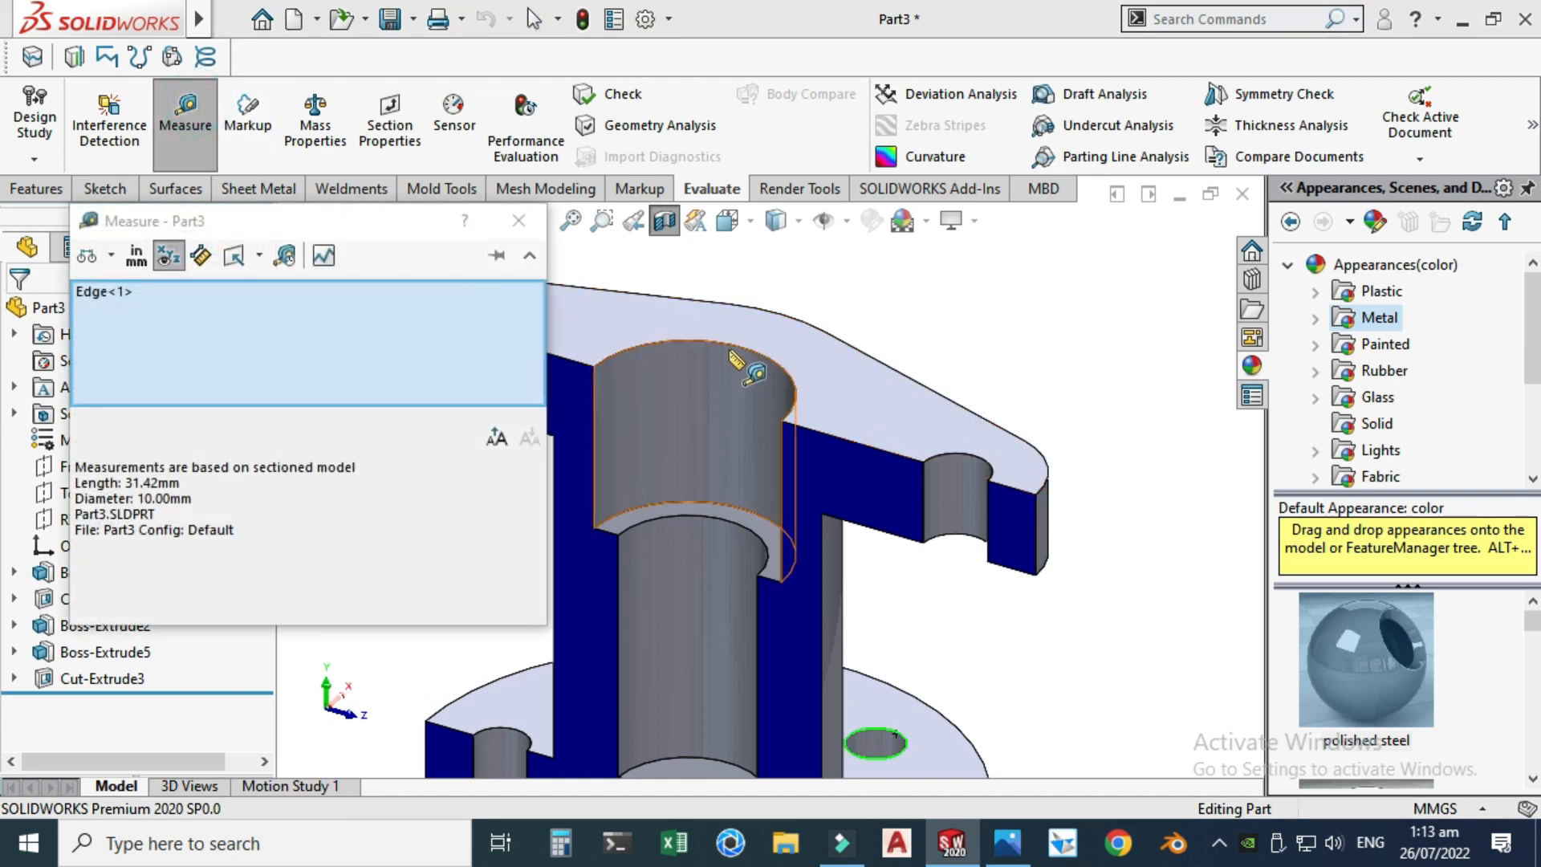
click(732, 352)
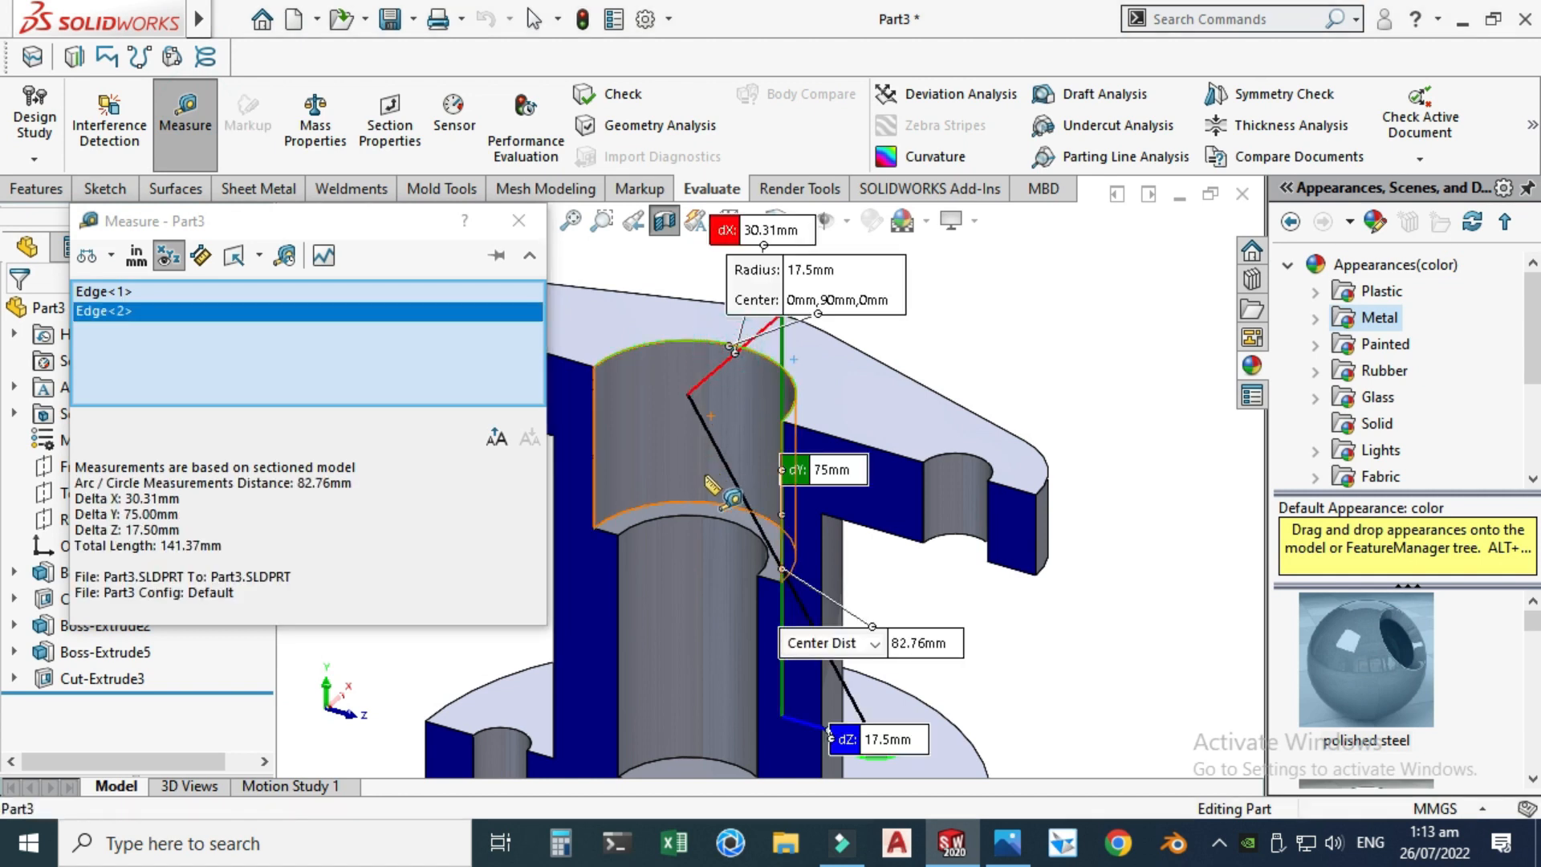
click(699, 517)
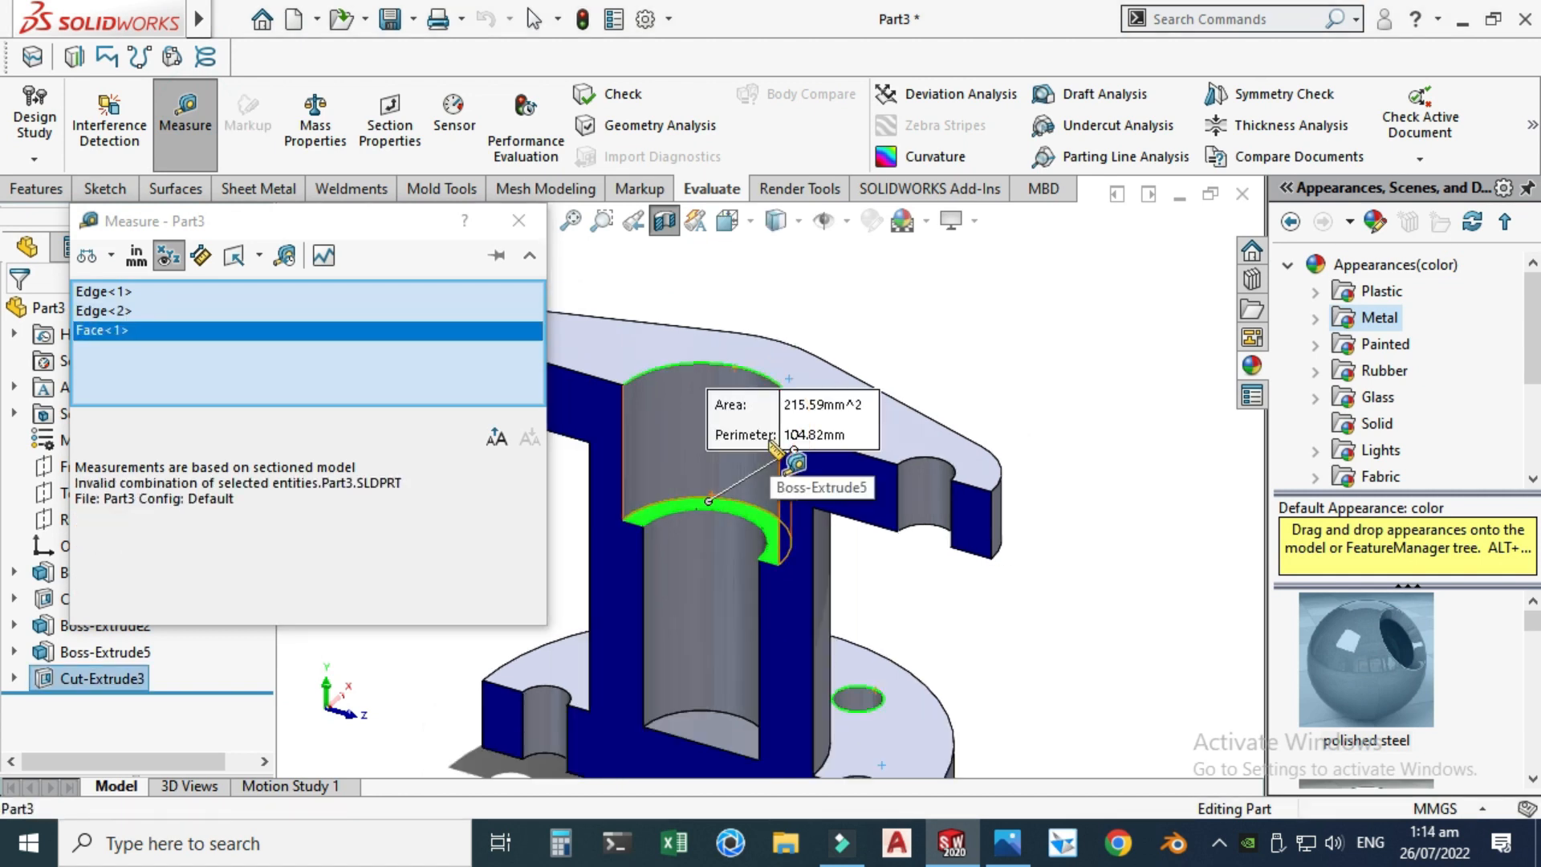
right_click(223, 331)
click(241, 347)
- Measure the counterbore's depth between the oval flange's outer face and the counterbore's step face
scroll(643, 457, down, 4)
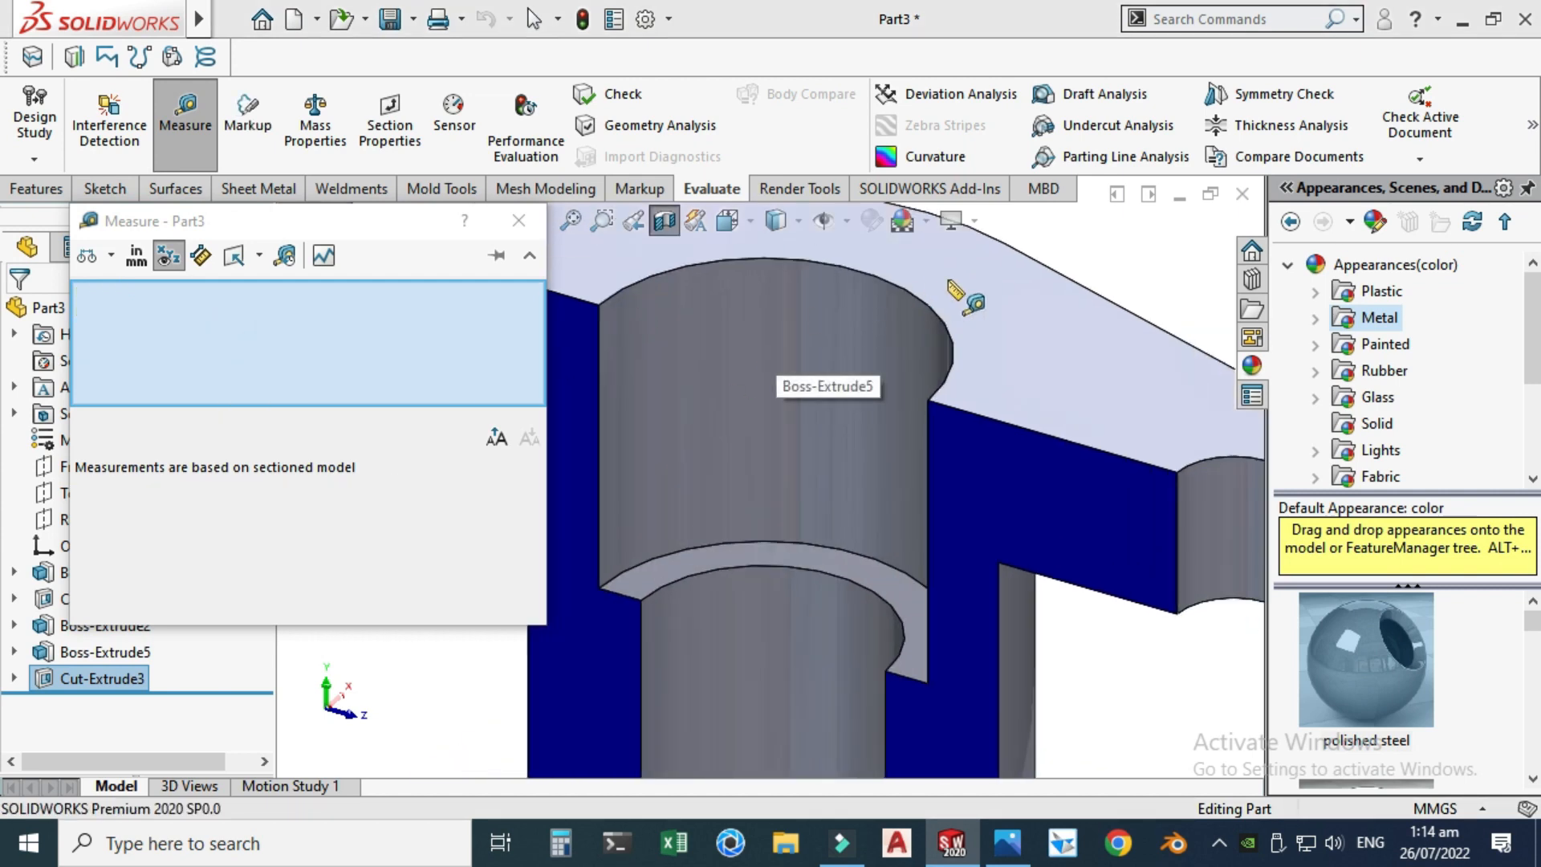
click(951, 283)
click(706, 566)
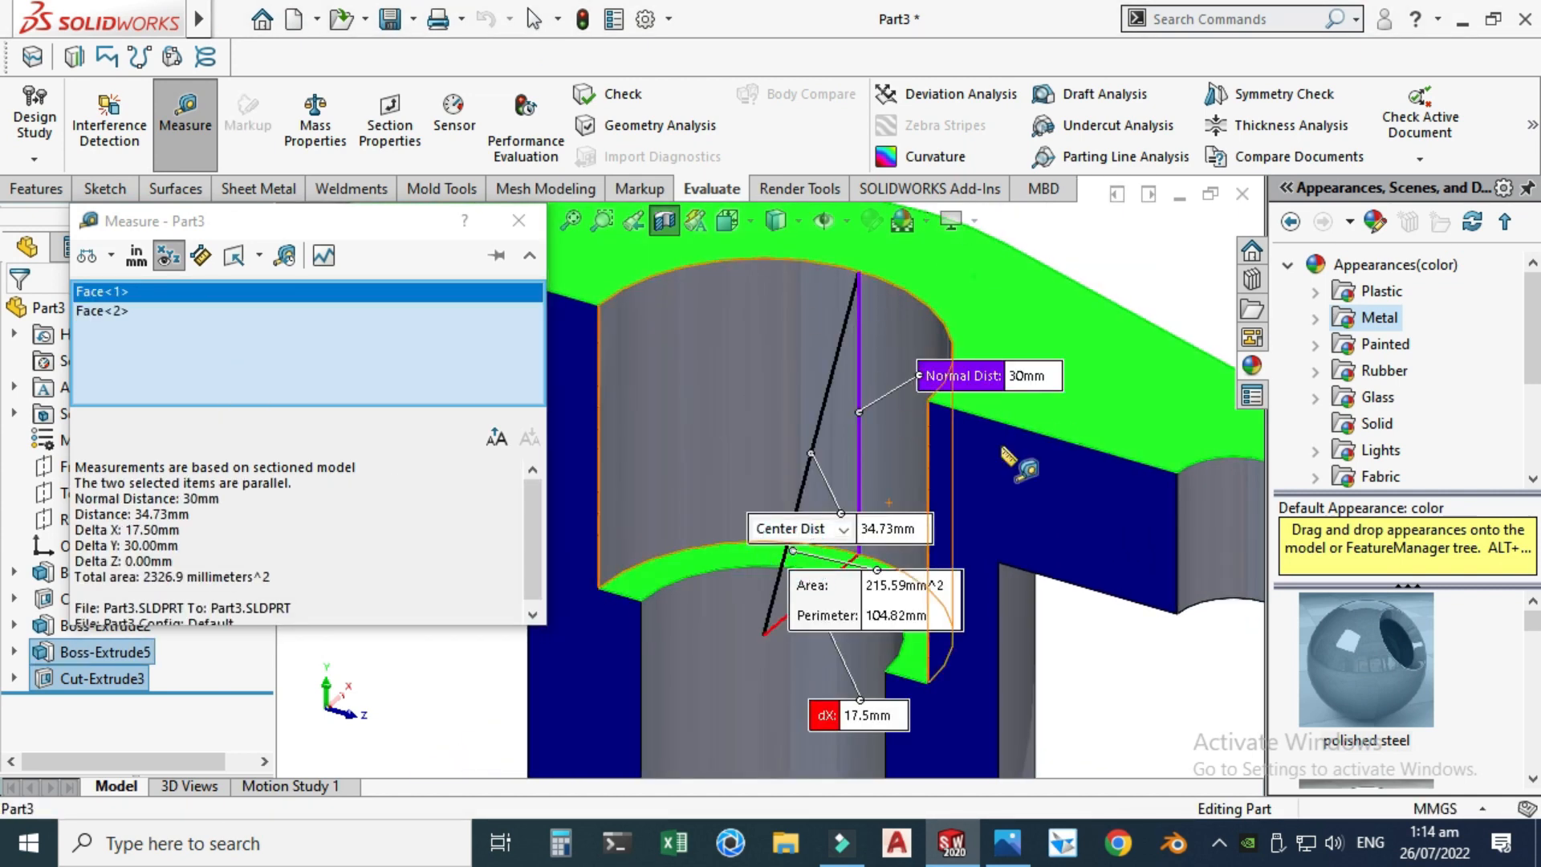
click(544, 220)
- Turn off the section view to show the complete flange coupling
scroll(754, 390, up, 6)
click(844, 289)
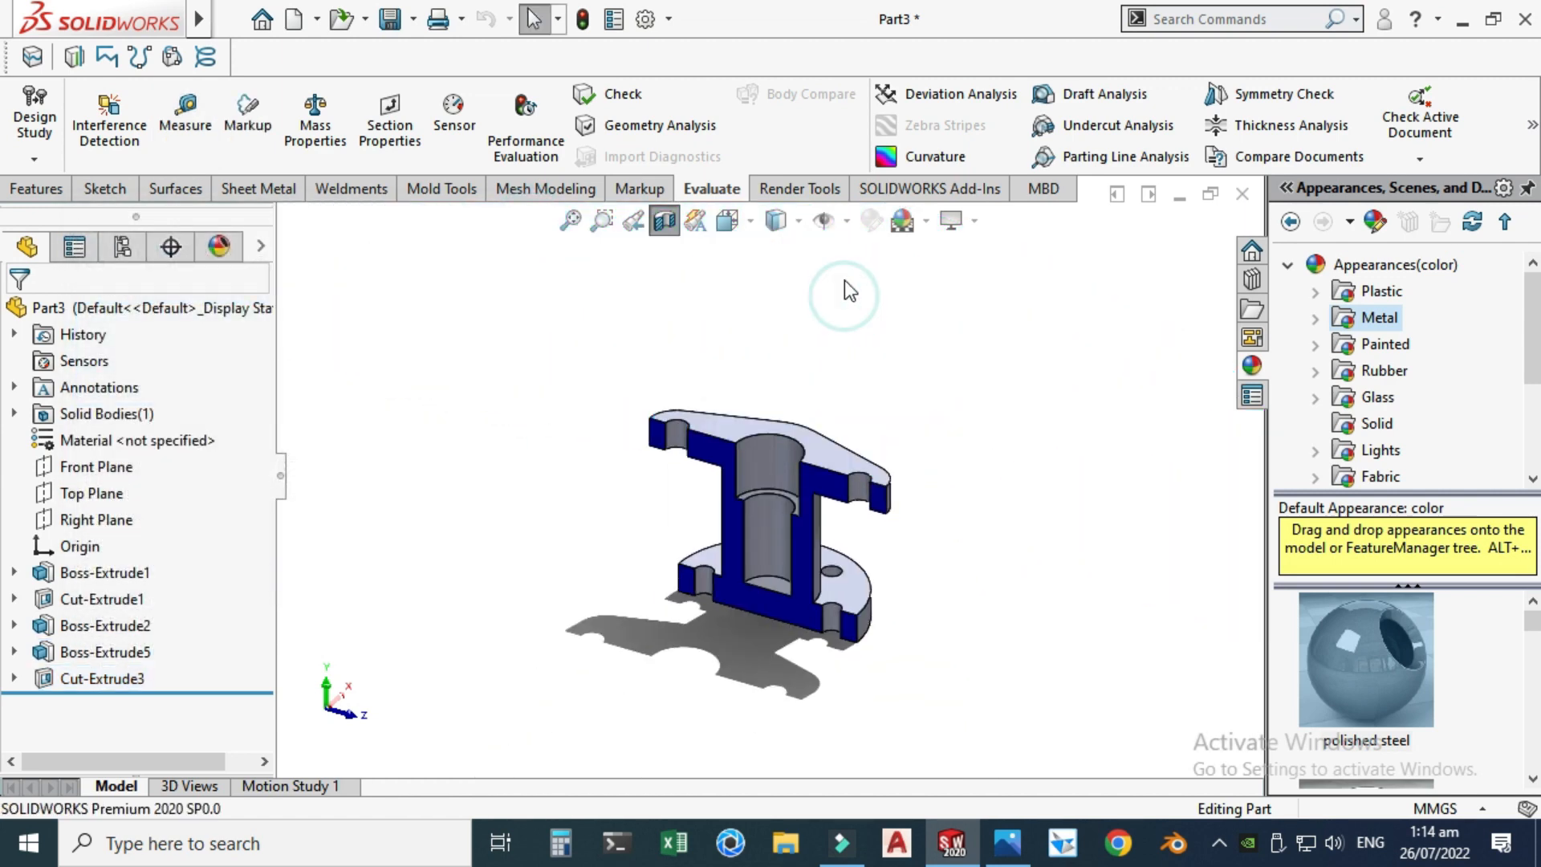
right_click(844, 289)
click(912, 379)
mouse_move(909, 429)
mouse_down()
mouse_move(699, 321)
mouse_move(928, 396)
mouse_move(917, 429)
mouse_up()
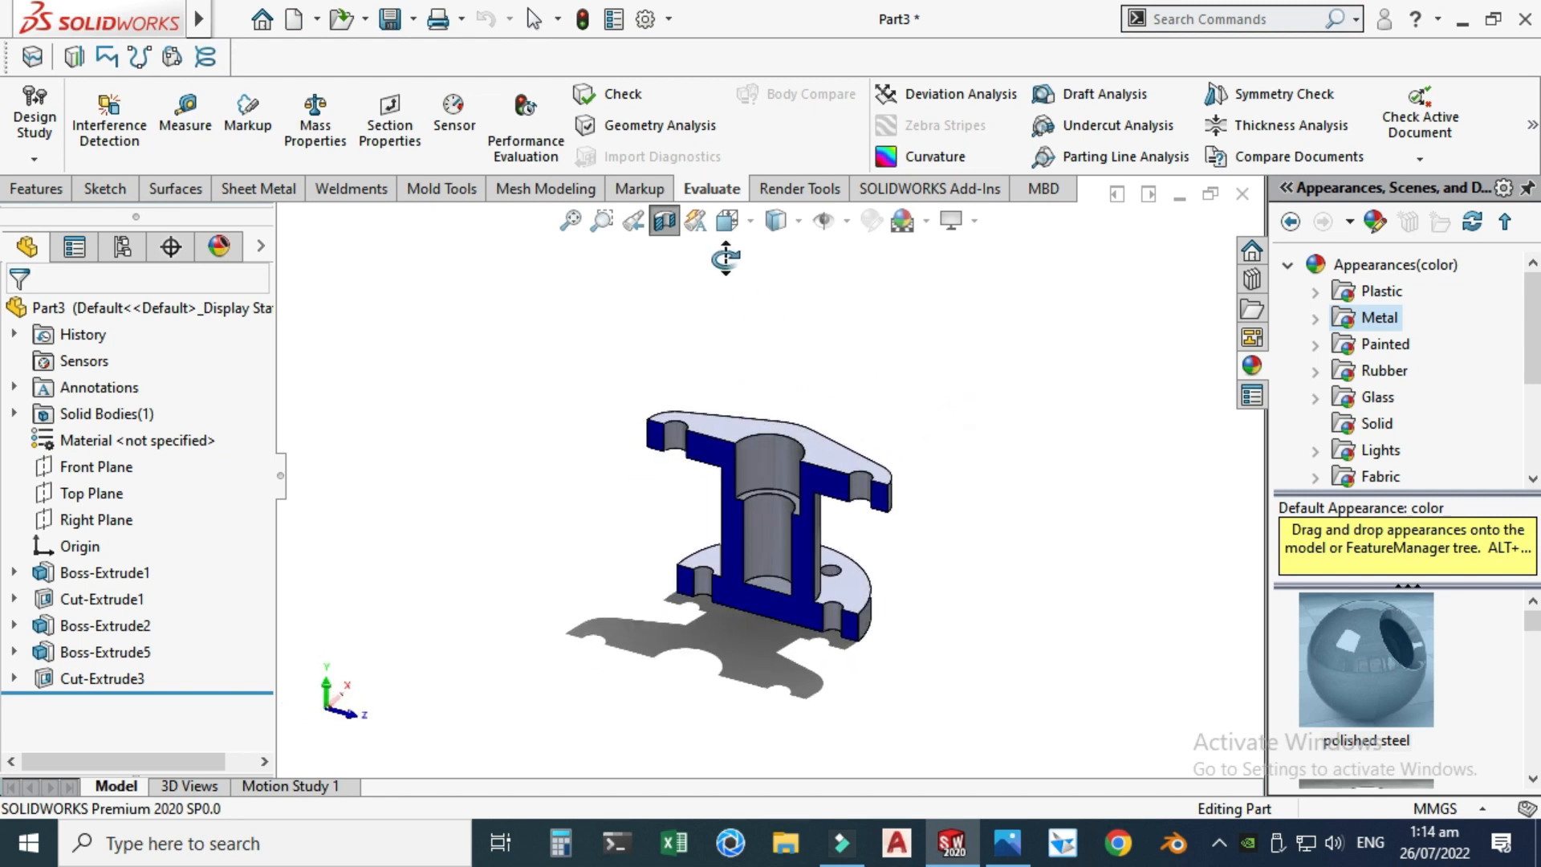
click(666, 225)
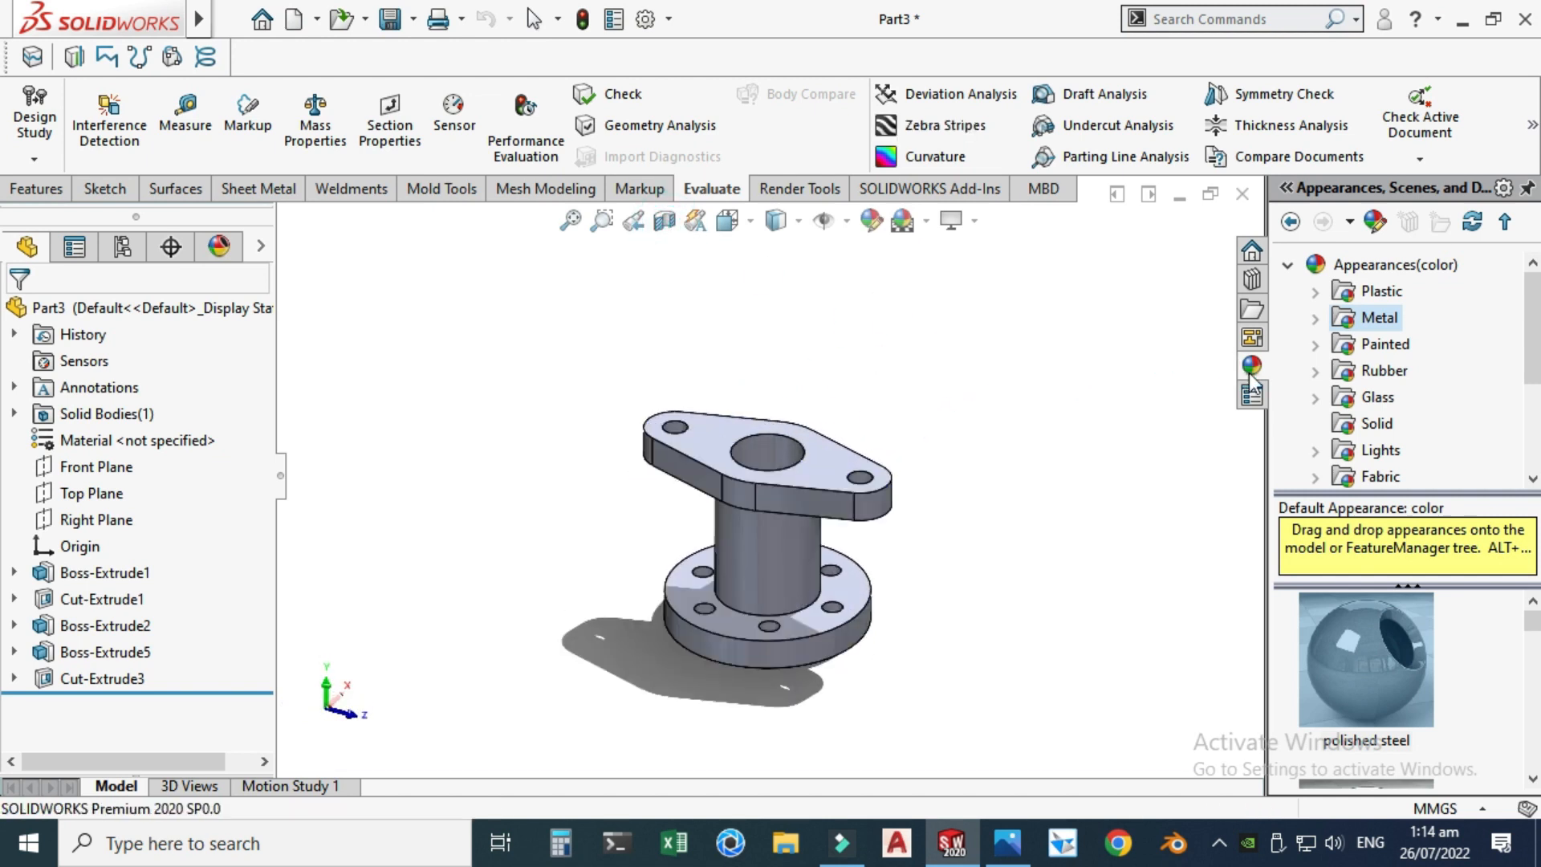
- Apply the polished steel appearance from the Metal category's Steel group to the whole part
click(1318, 318)
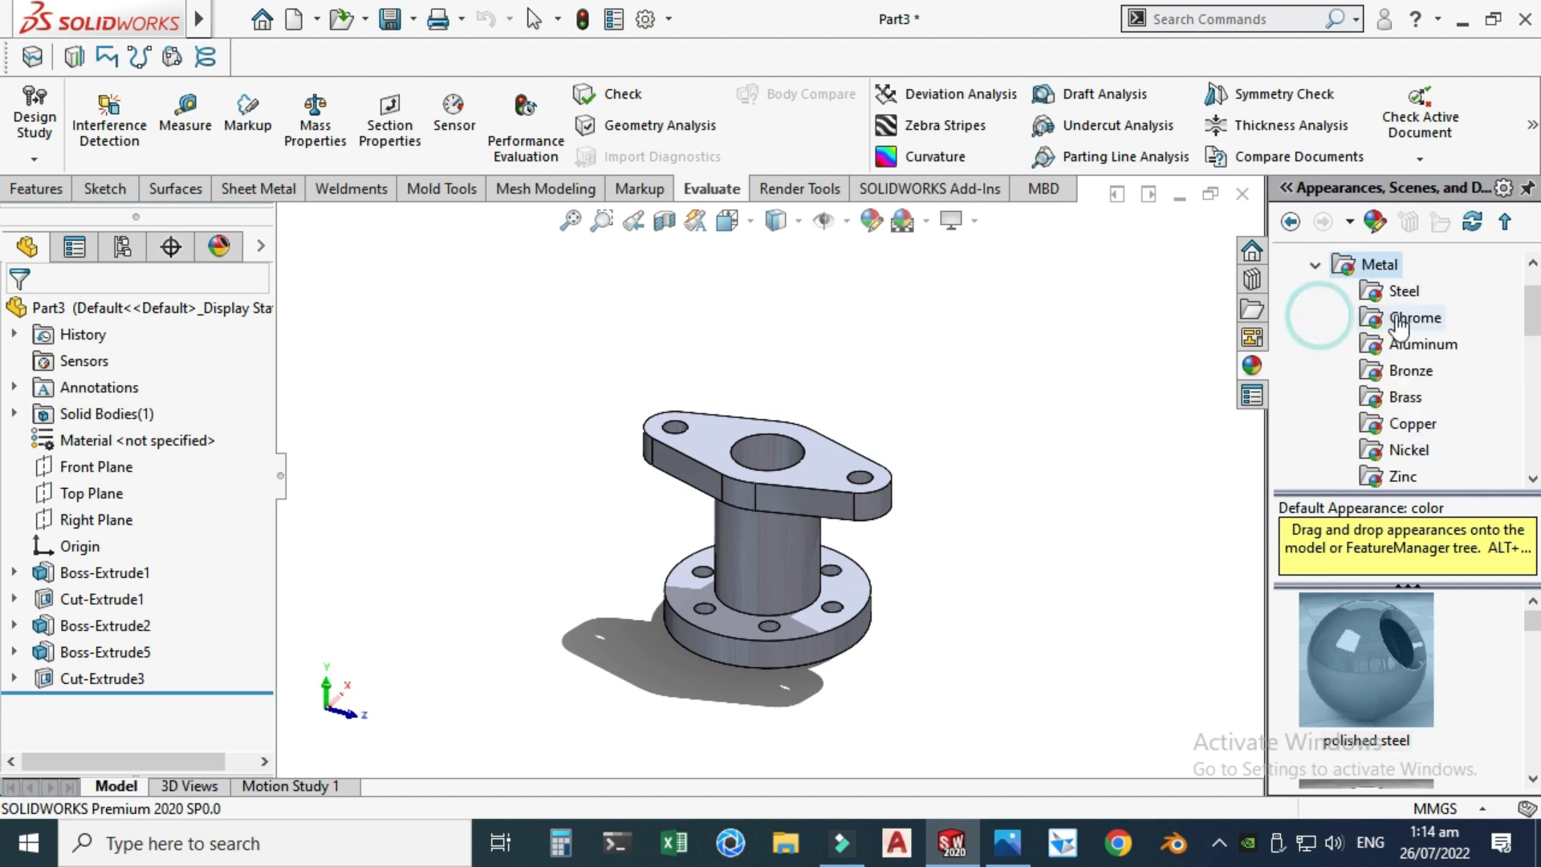
click(1404, 291)
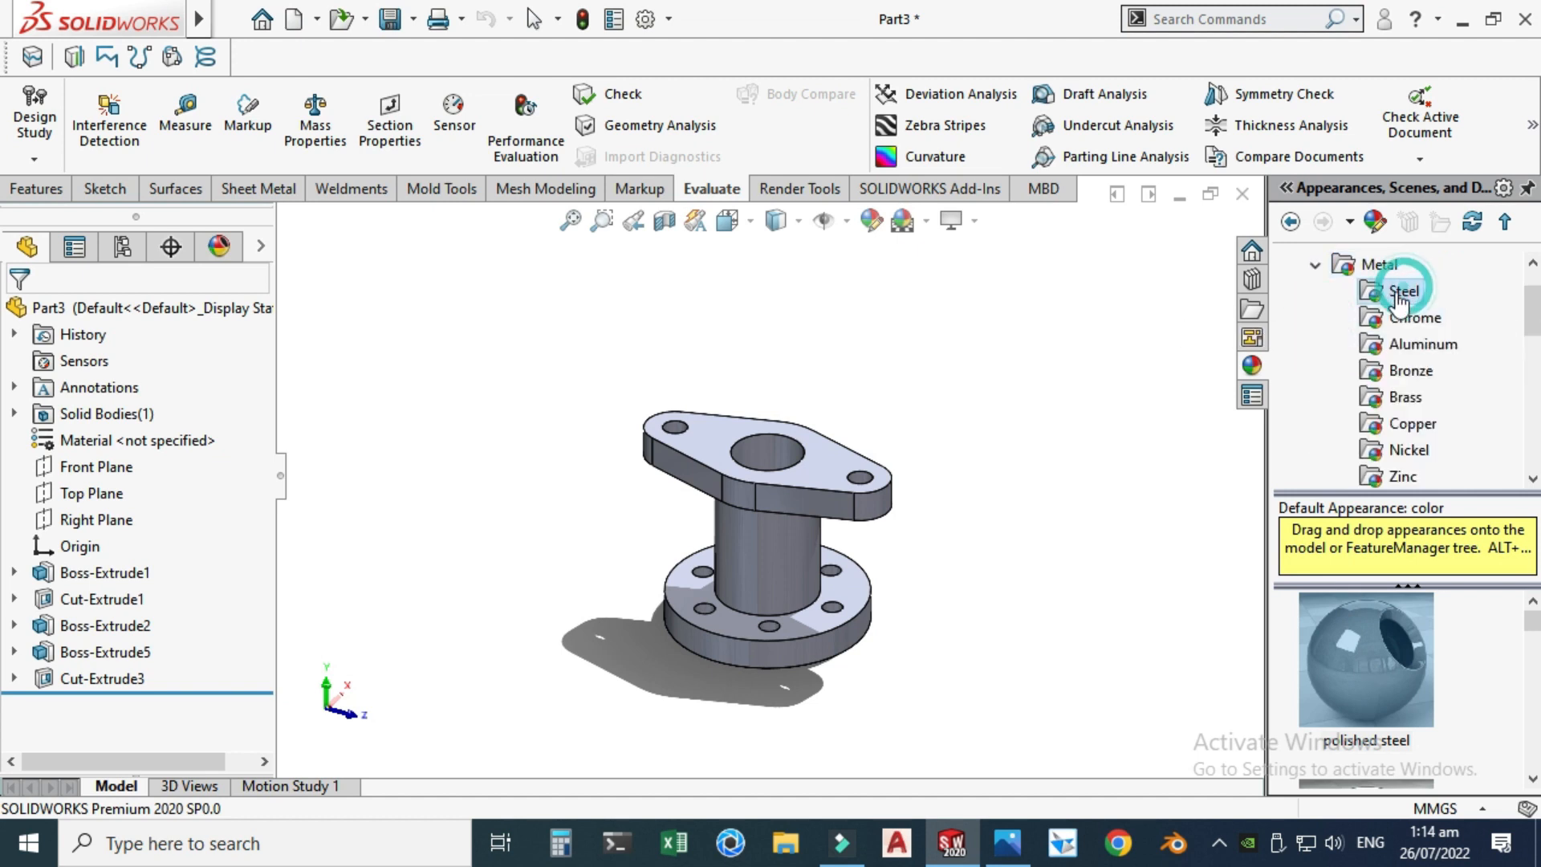
double_click(1380, 661)
middle_drag(886, 354, 1004, 519)
scroll(895, 556, down, 2)
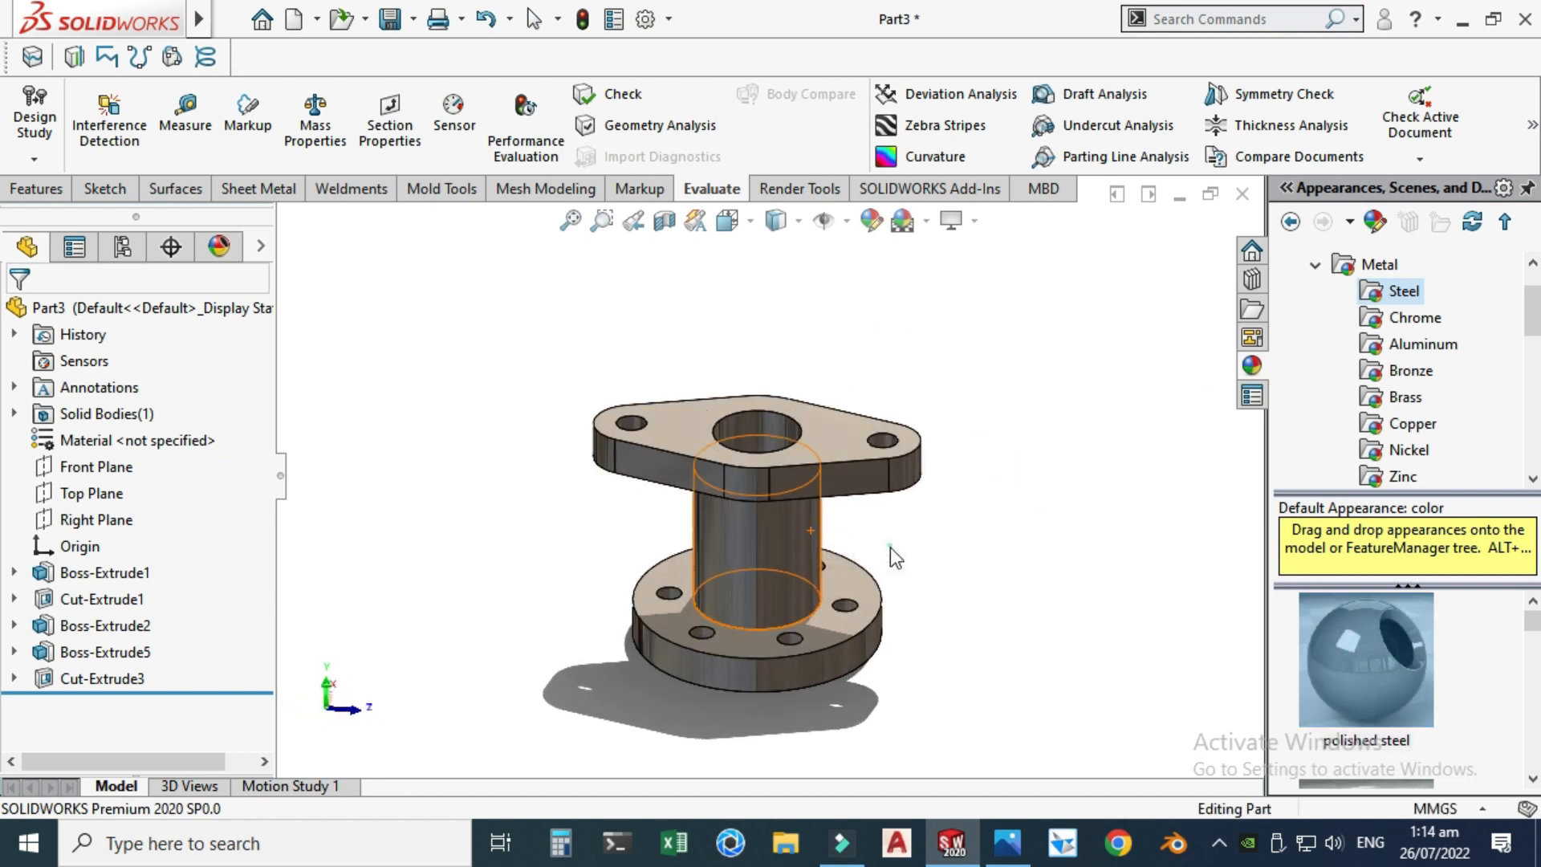
middle_drag(895, 556, 898, 582)
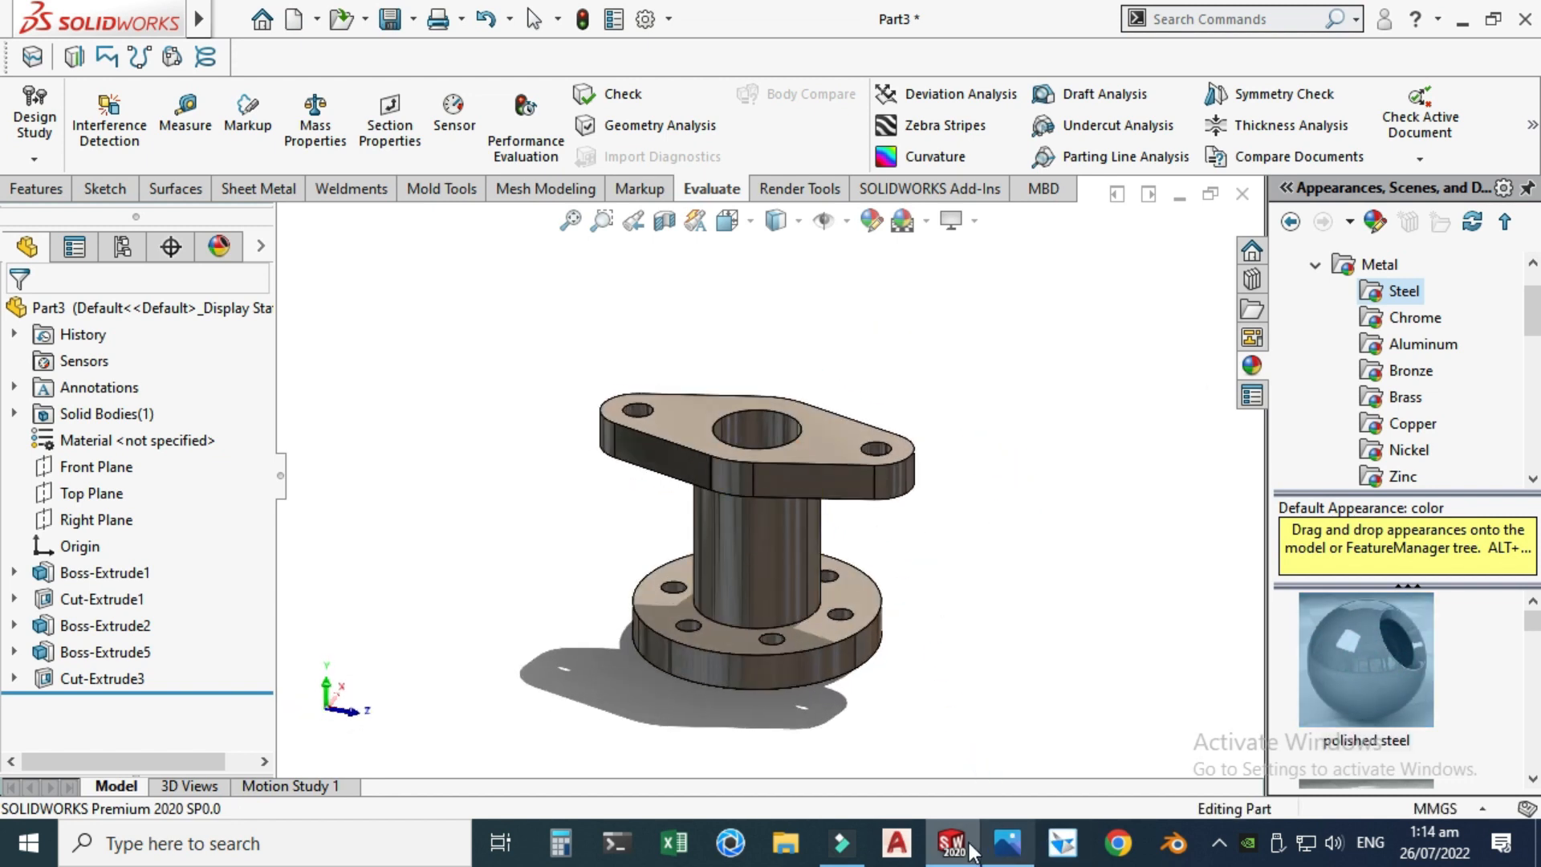
- Compare the finished model, seen from above and from below, with the Flange Coupling.PNG reference drawing
click(1007, 843)
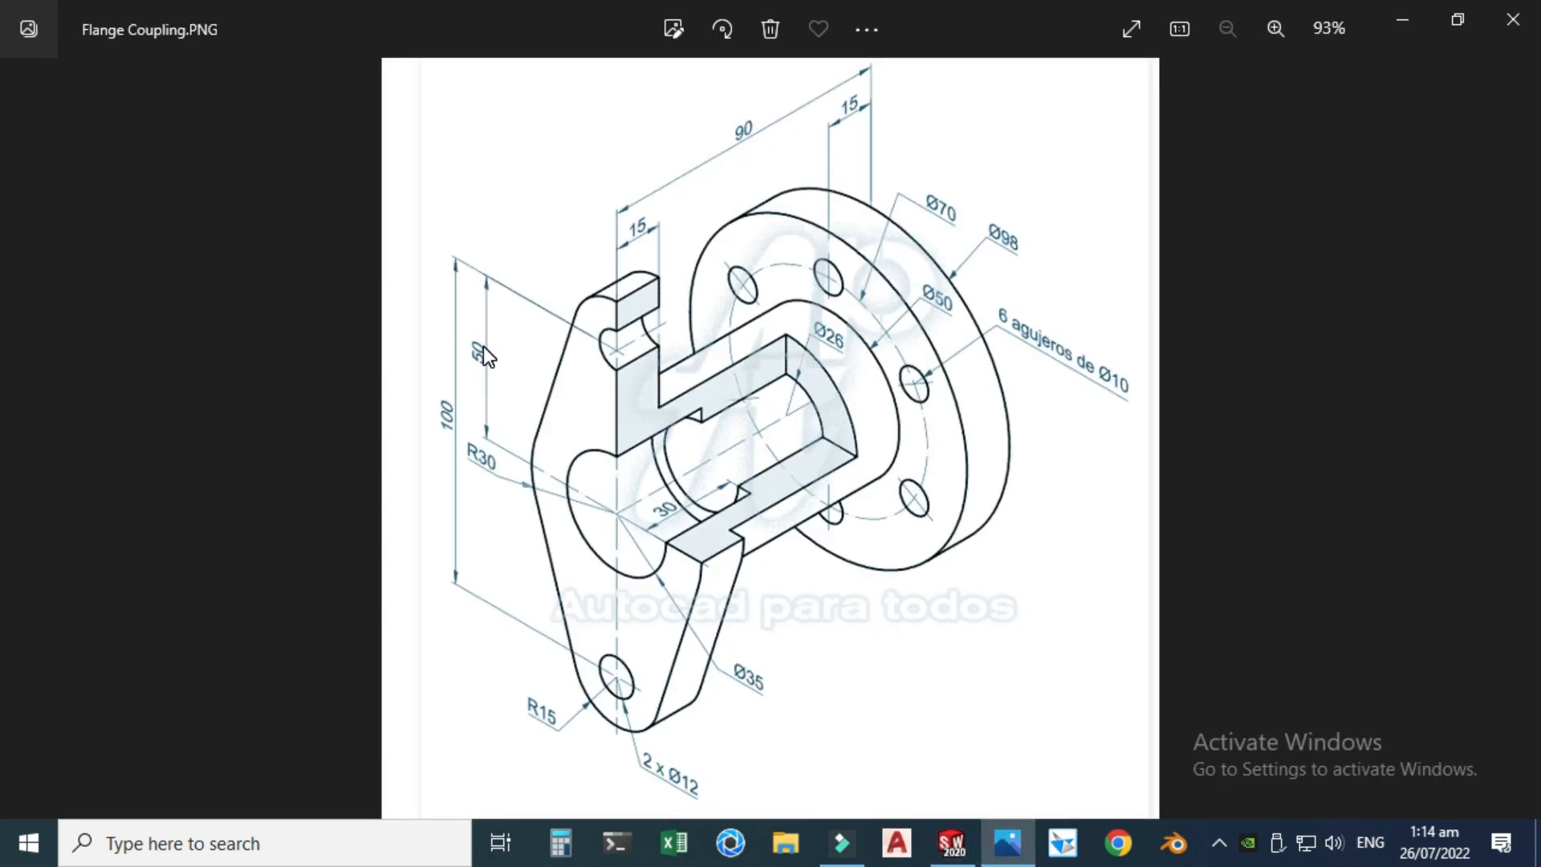
click(1396, 21)
middle_drag(816, 436, 727, 403)
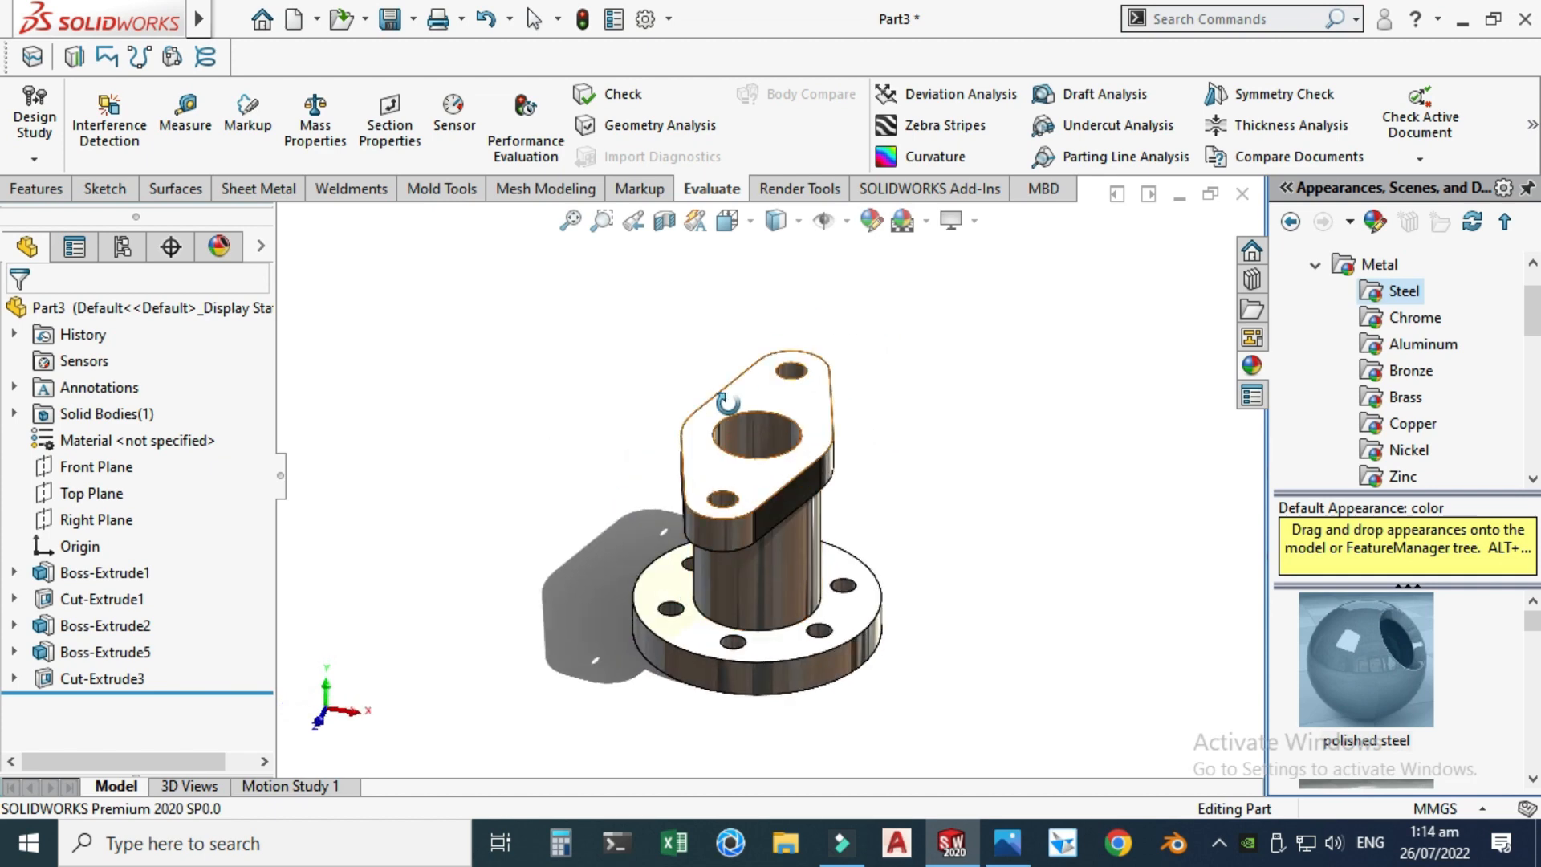
middle_drag(761, 484, 443, 310)
right_click(443, 310)
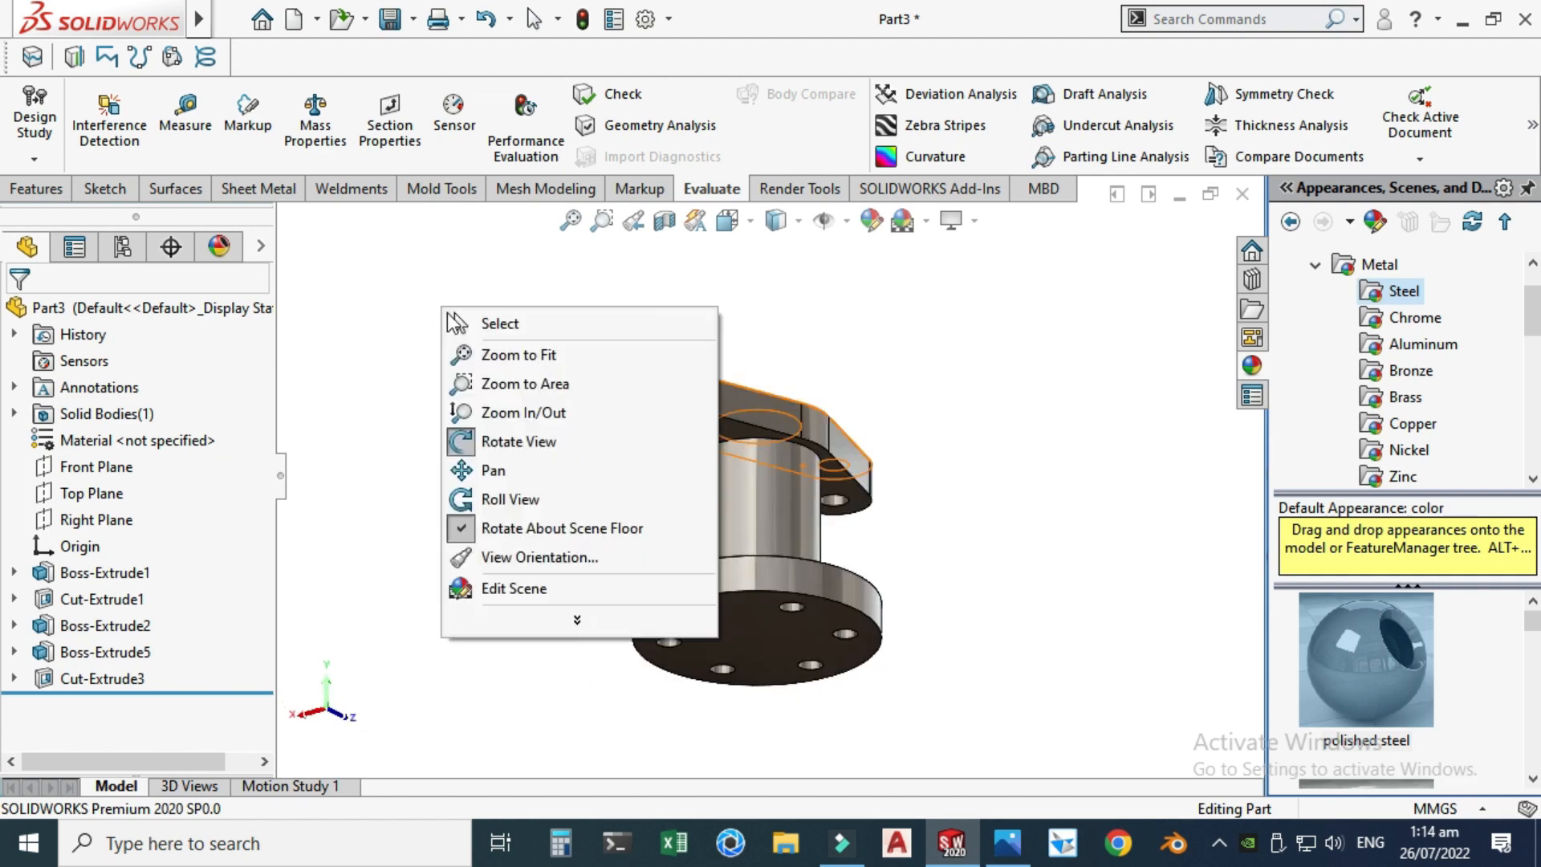
click(546, 412)
key(Escape)
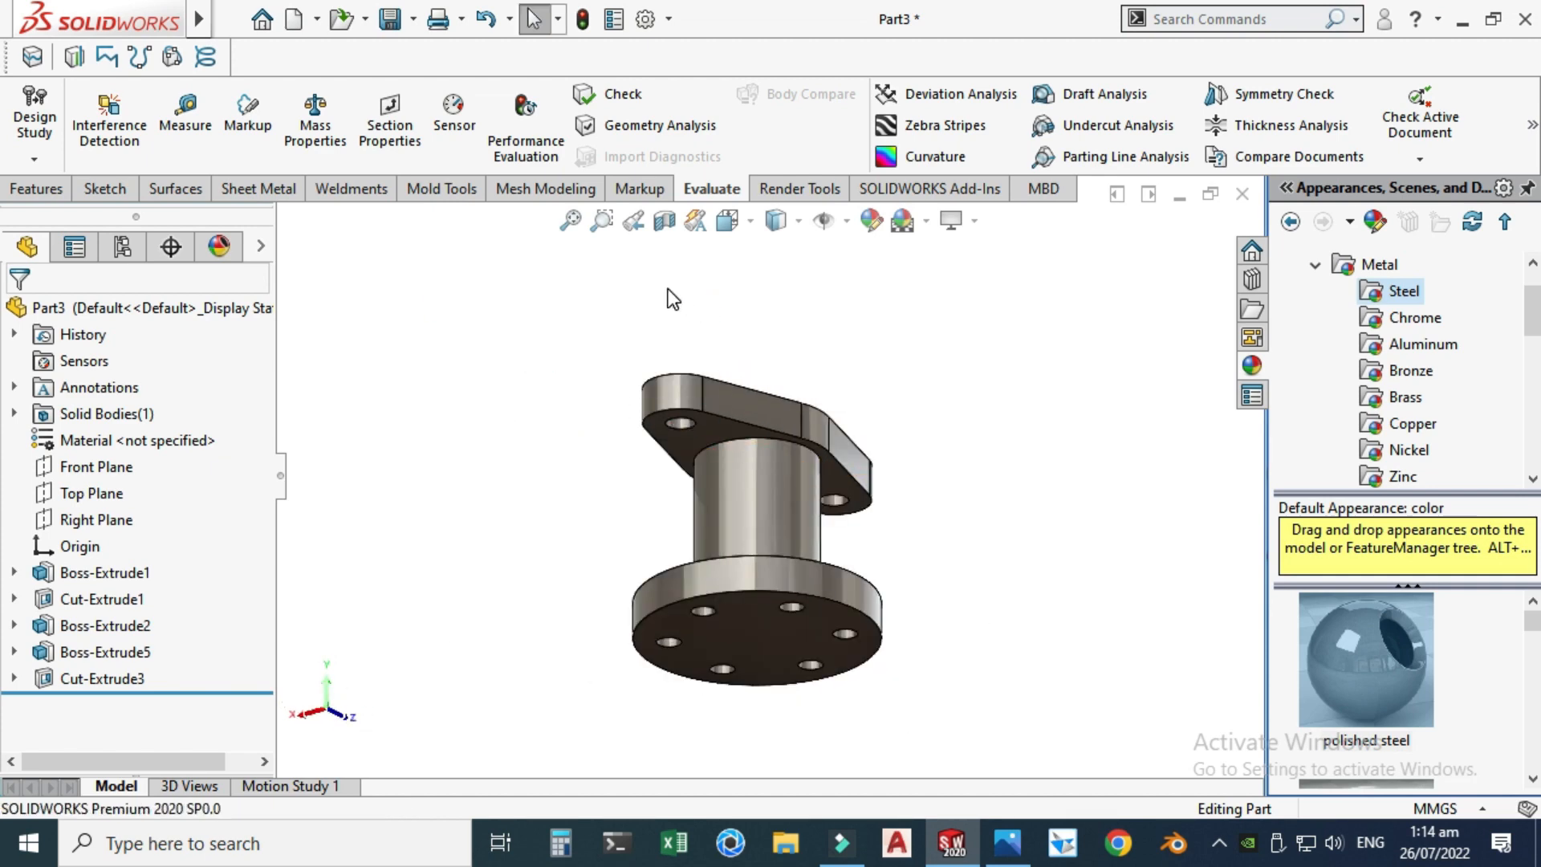
click(1007, 843)
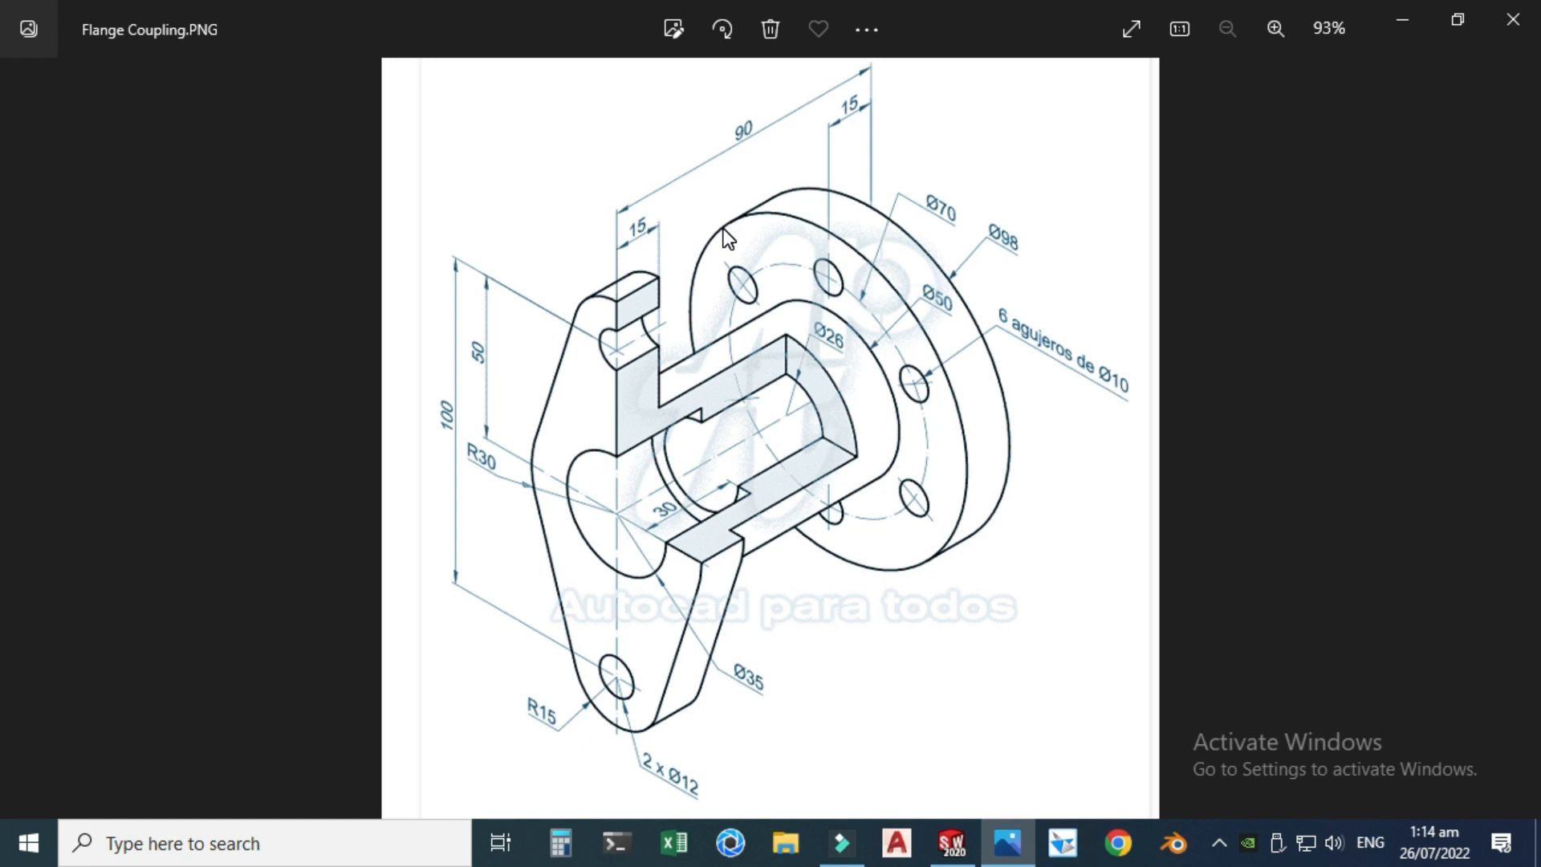
click(1398, 22)
- Rotate the model to an angled view from above with the oval flange on top and fit it to the window
right_click(907, 301)
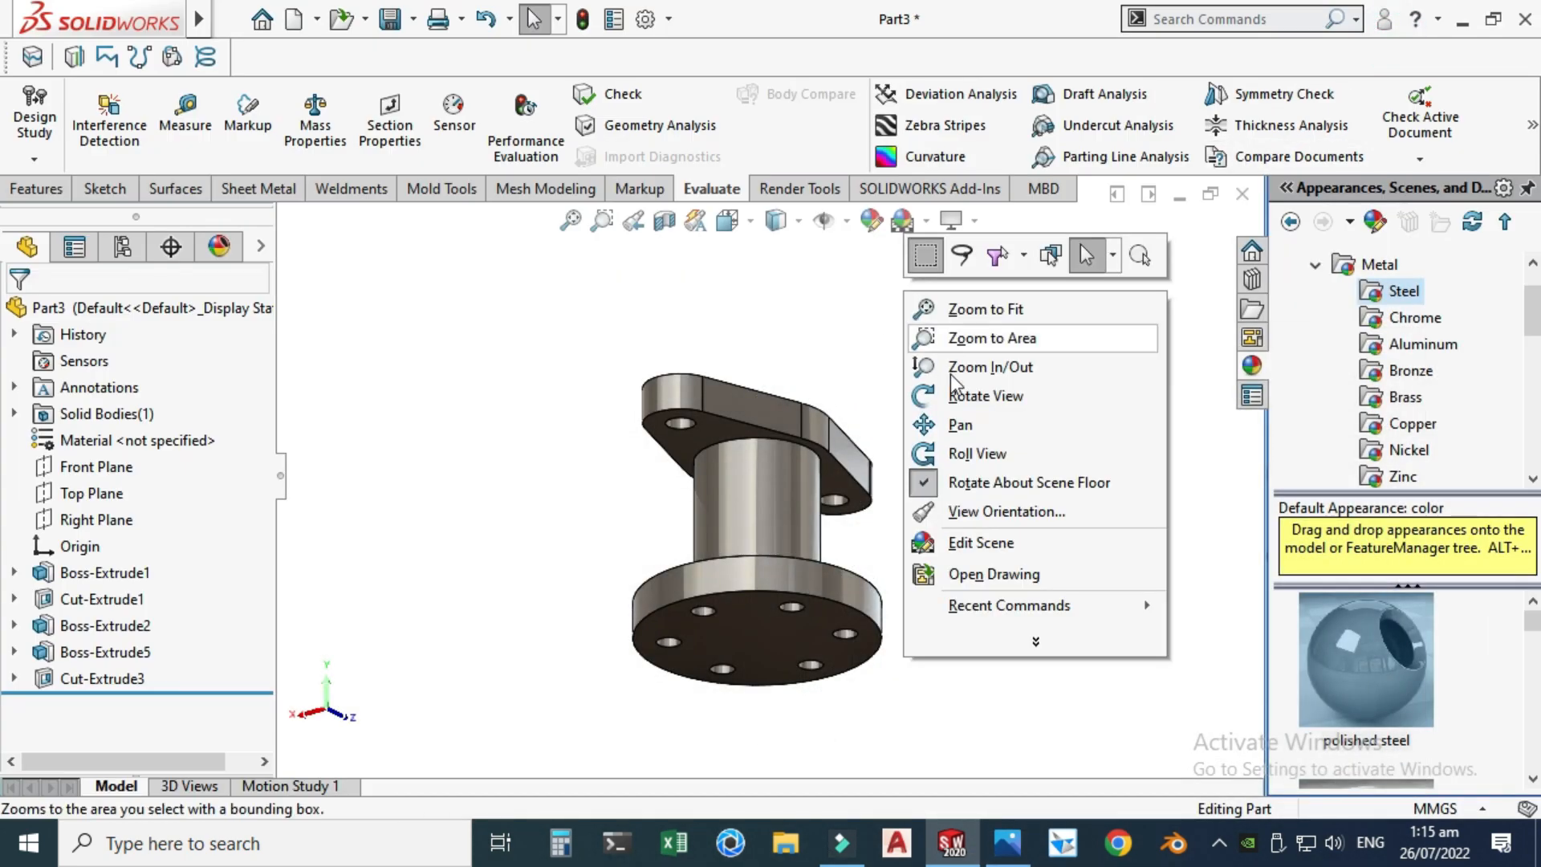
click(967, 399)
drag(956, 399, 569, 612)
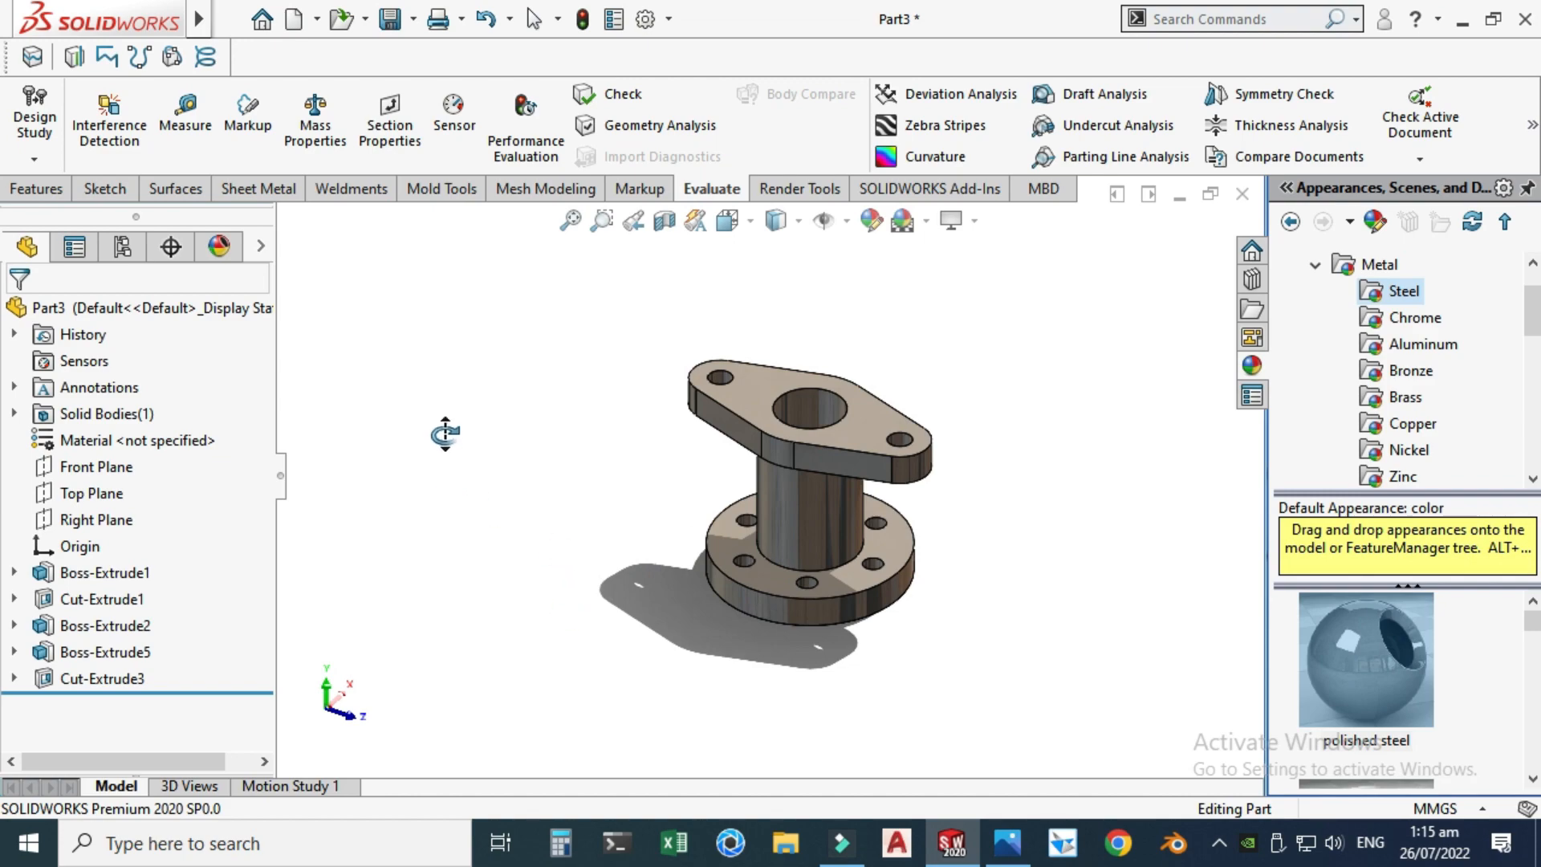
click(571, 221)
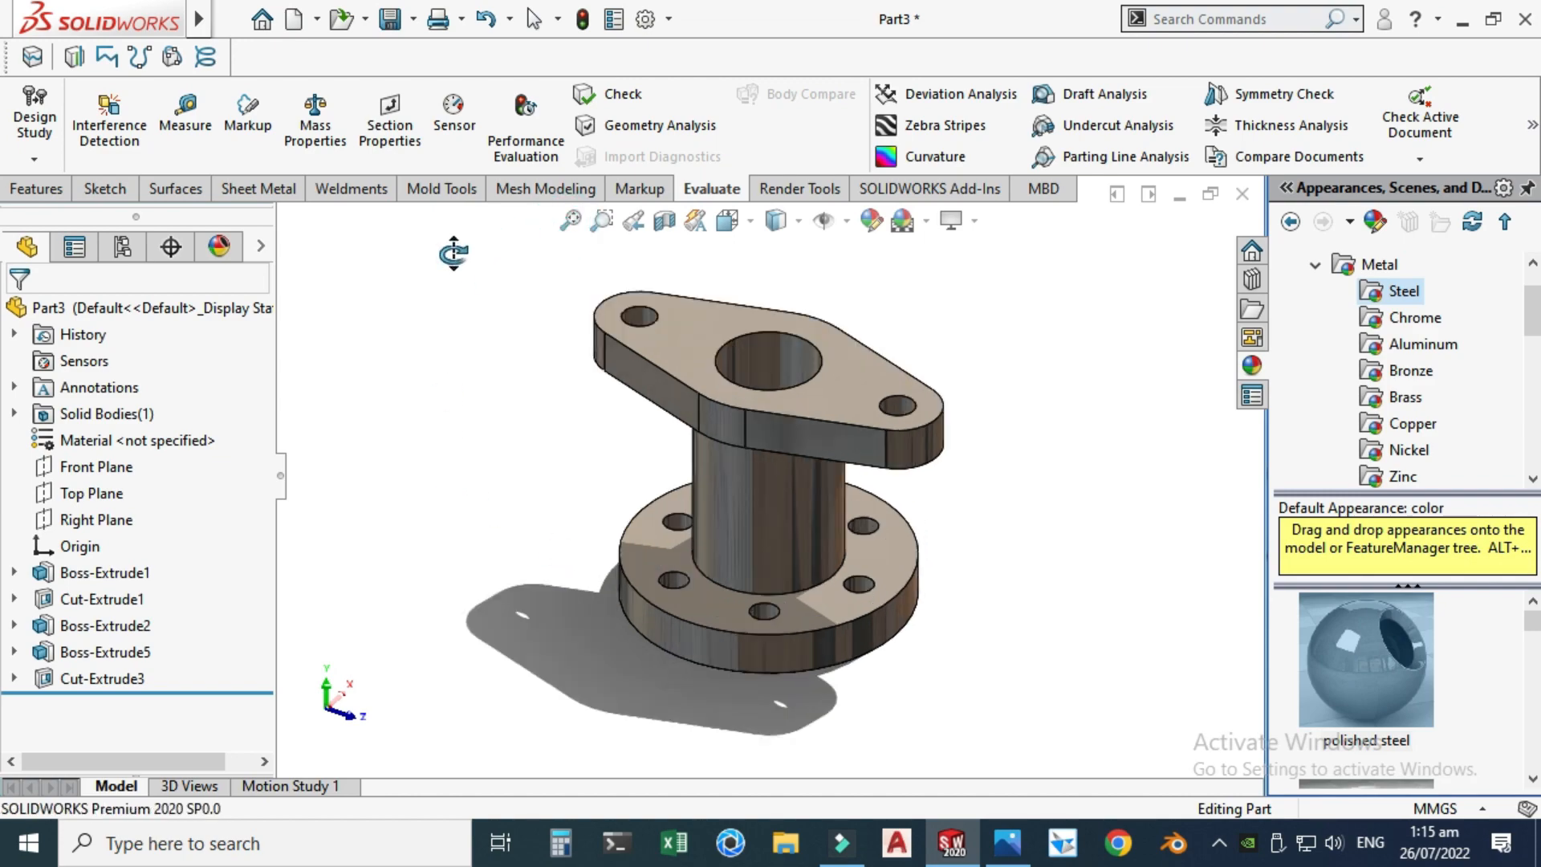